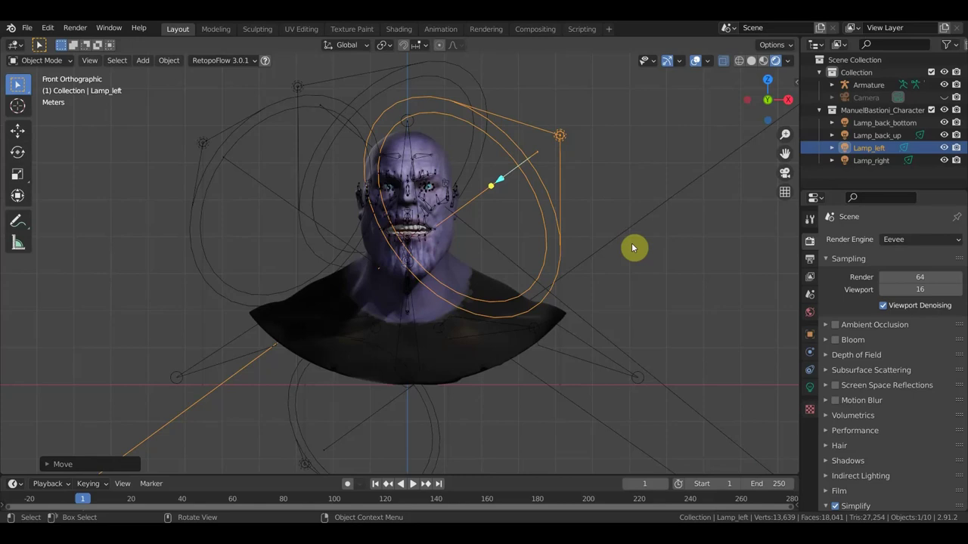
Hide the viewport overlays so only the textured Thanos bust shows.
{"action": "scroll", "coordinate": [632, 245], "scroll_direction": "up", "scroll_amount": 2}
{"action": "scroll", "coordinate": [632, 245], "scroll_direction": "up", "scroll_amount": 2}
{"action": "middle_click_drag", "start_coordinate": [631, 250], "coordinate": [620, 287], "text": "shift"}
{"action": "left_click", "coordinate": [696, 62]}
{"action": "mouse_move", "coordinate": [641, 224]}
{"action": "middle_mouse_down"}
{"action": "mouse_move", "coordinate": [663, 203]}
{"action": "mouse_move", "coordinate": [651, 199]}
{"action": "middle_mouse_up"}
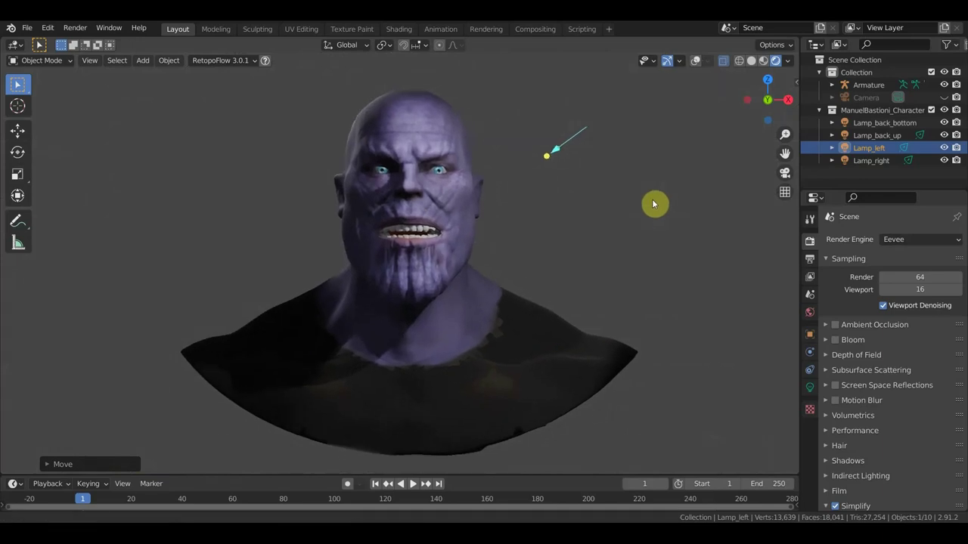
Preview the bust in Cycles, then set the render engine back to Eevee.
{"action": "left_click", "coordinate": [908, 241]}
{"action": "left_click", "coordinate": [909, 282]}
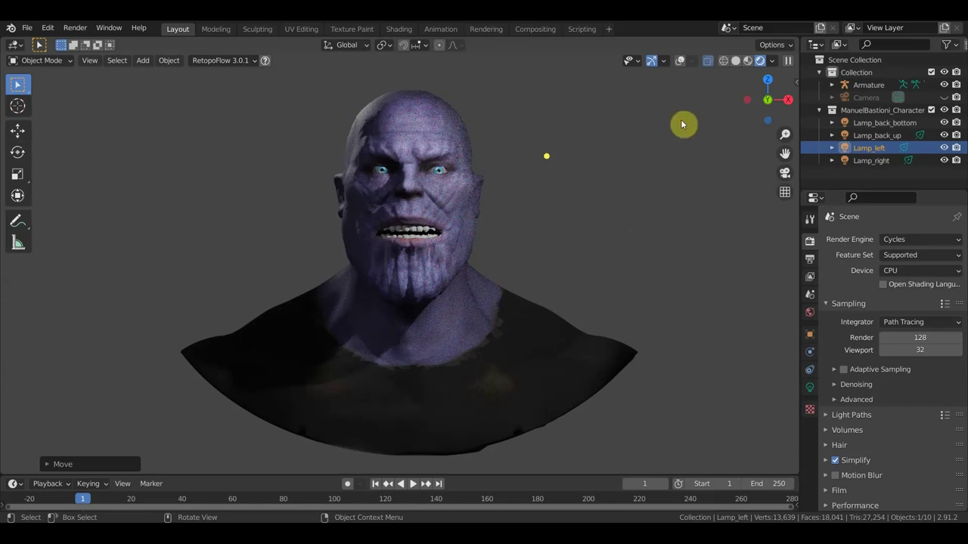
{"action": "left_click", "coordinate": [927, 239]}
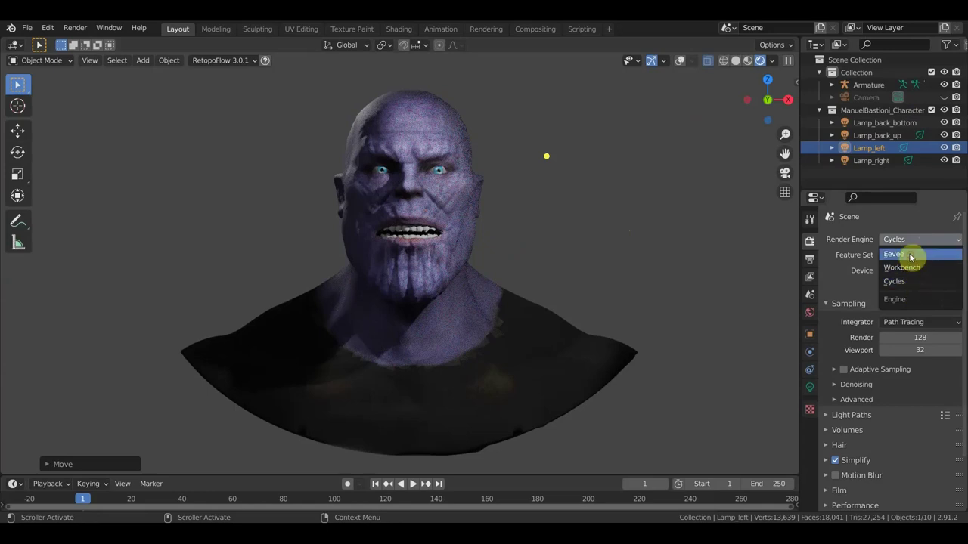
{"action": "left_click", "coordinate": [900, 254]}
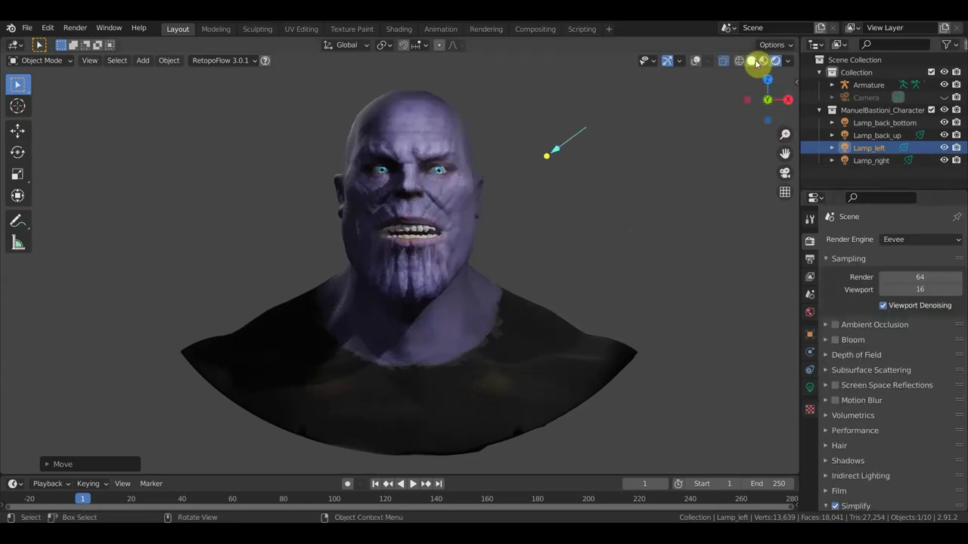
Show the bust in Solid shading with X-ray turned off.
{"action": "left_click", "coordinate": [750, 61]}
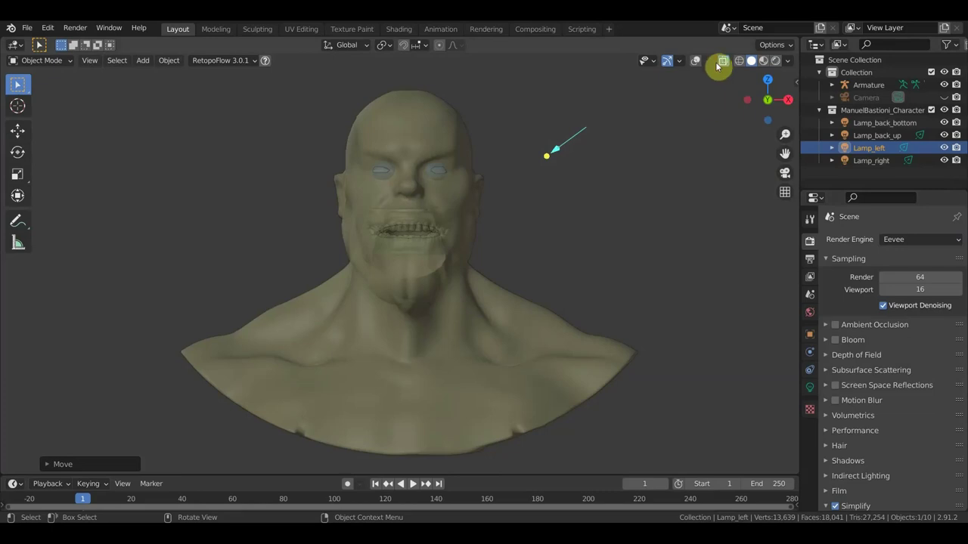
{"action": "left_click", "coordinate": [724, 61]}
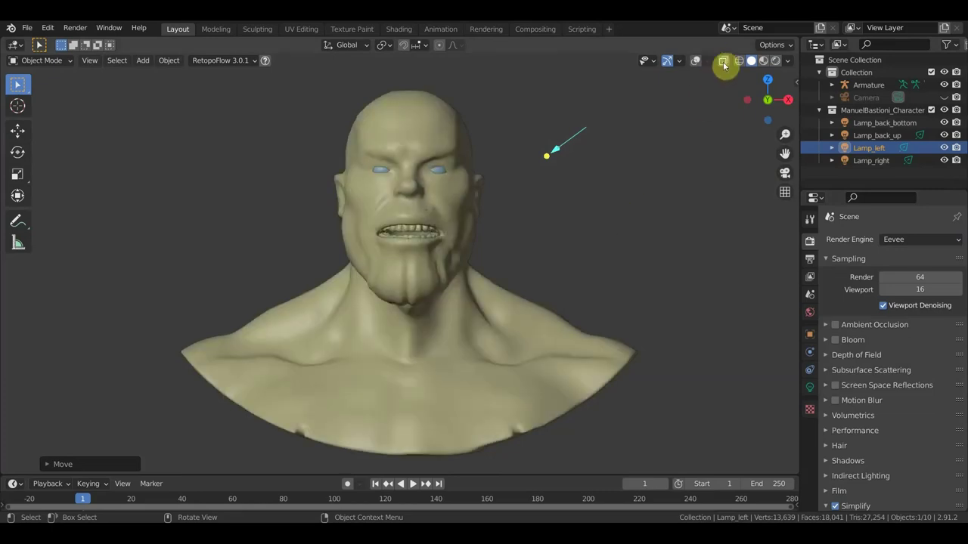
{"action": "left_click", "coordinate": [726, 64]}
{"action": "scroll", "coordinate": [437, 272], "scroll_direction": "up", "scroll_amount": 2}
{"action": "scroll", "coordinate": [435, 272], "scroll_direction": "up", "scroll_amount": 2}
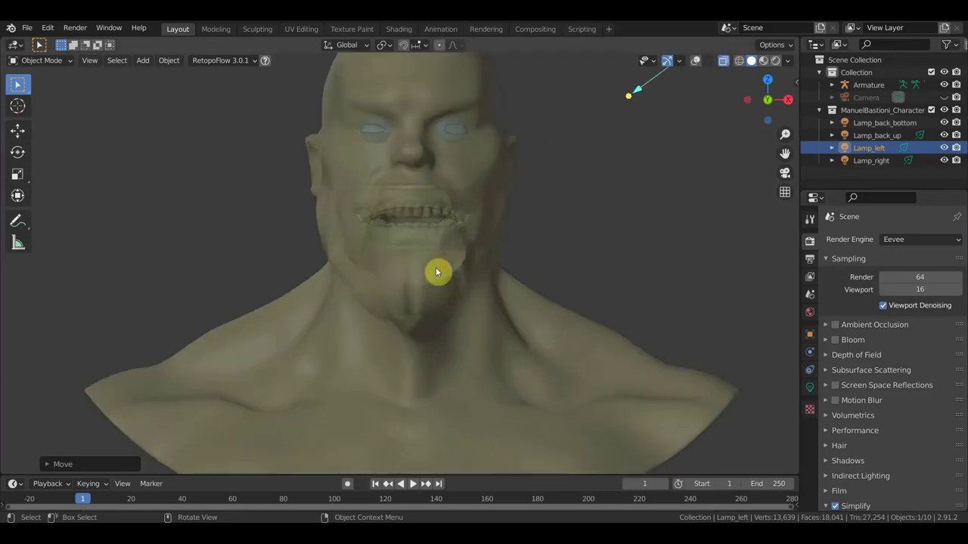
{"action": "left_click", "coordinate": [723, 63]}
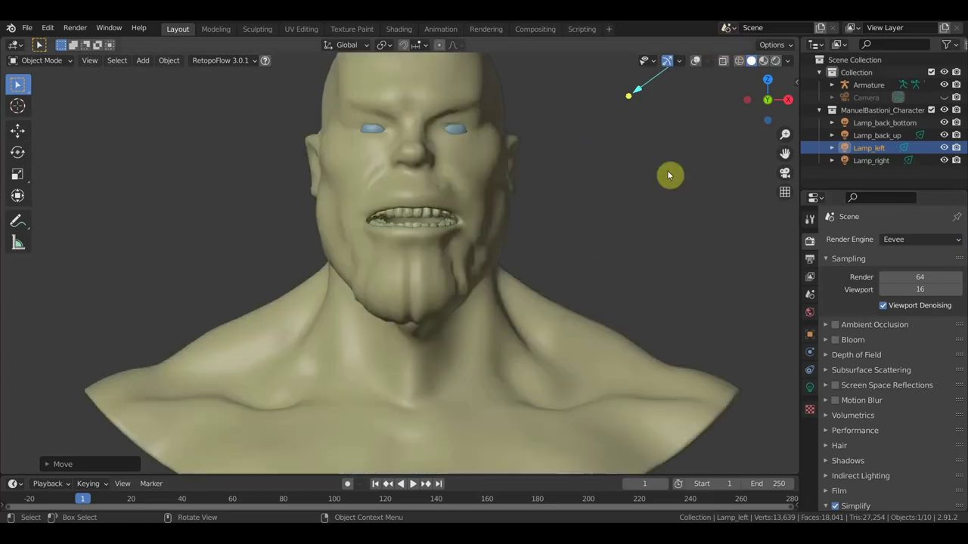
{"action": "scroll", "coordinate": [659, 193], "scroll_direction": "down", "scroll_amount": 2}
{"action": "scroll", "coordinate": [657, 196], "scroll_direction": "down", "scroll_amount": 1}
{"action": "middle_click_drag", "start_coordinate": [656, 196], "coordinate": [613, 222]}
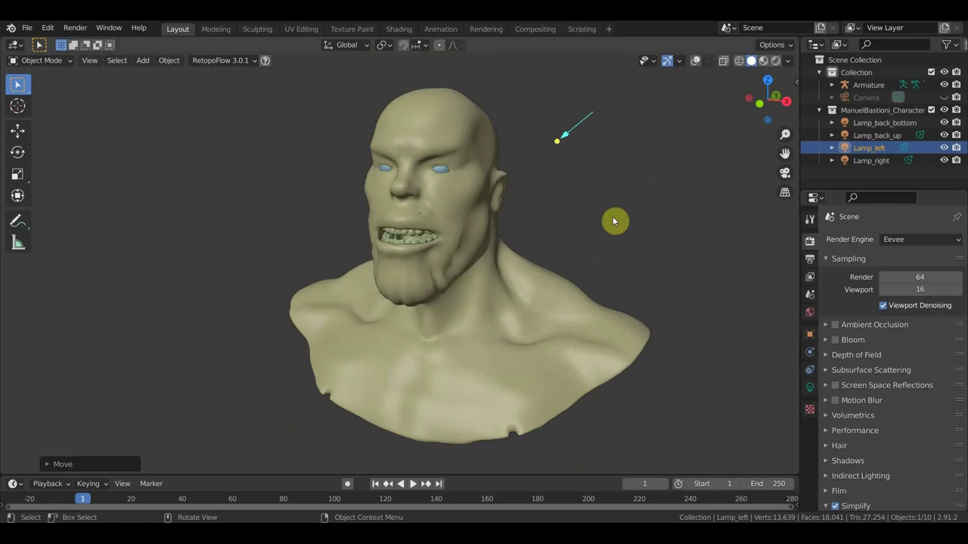
Hide Lamp_back_bottom, Lamp_back_up, Lamp_left and Lamp_right in the viewport.
{"action": "left_click", "coordinate": [944, 122]}
{"action": "left_click", "coordinate": [943, 136]}
{"action": "left_click", "coordinate": [944, 148]}
{"action": "left_click", "coordinate": [944, 160]}
{"action": "mouse_move", "coordinate": [653, 238]}
{"action": "middle_mouse_down"}
{"action": "mouse_move", "coordinate": [690, 225]}
{"action": "mouse_move", "coordinate": [708, 99]}
{"action": "middle_mouse_up"}
Turn overlays back on to show the bones and select the armature.
{"action": "left_click", "coordinate": [695, 59]}
{"action": "mouse_move", "coordinate": [640, 180]}
{"action": "middle_mouse_down"}
{"action": "mouse_move", "coordinate": [555, 195]}
{"action": "mouse_move", "coordinate": [482, 177]}
{"action": "middle_mouse_up"}
{"action": "left_click", "coordinate": [470, 156]}
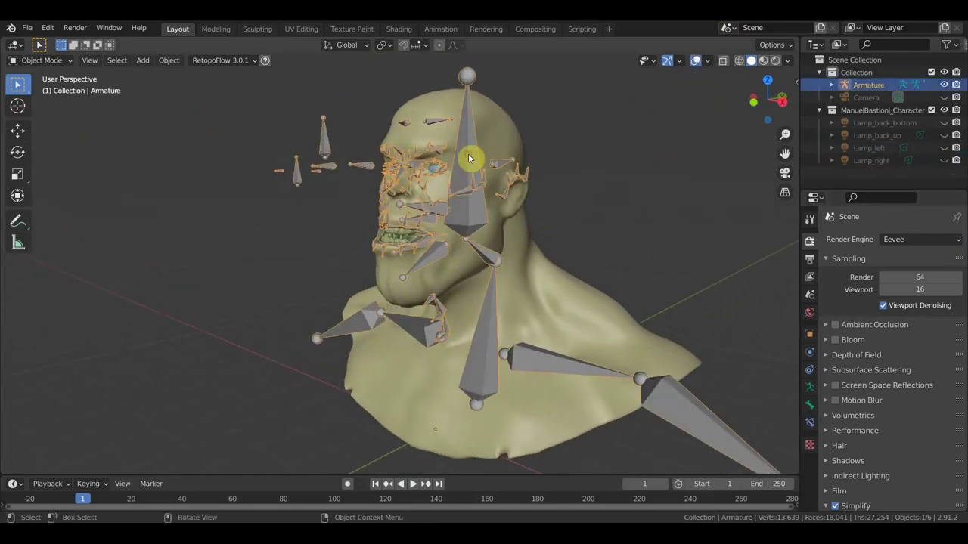
Switch the armature to Pose Mode, select Bone.061 and open the N sidebar.
{"action": "left_click", "coordinate": [30, 60]}
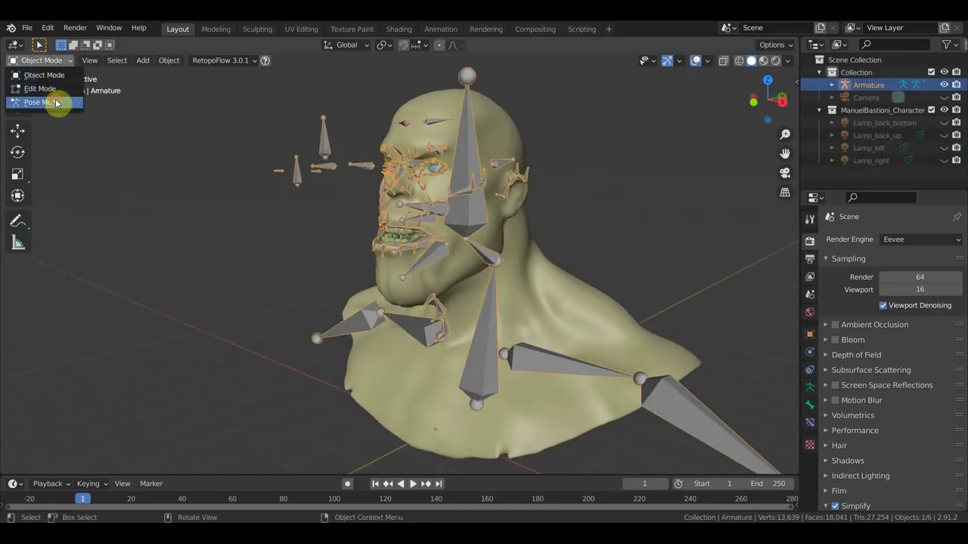
{"action": "left_click", "coordinate": [60, 102]}
{"action": "mouse_move", "coordinate": [416, 229]}
{"action": "middle_mouse_down"}
{"action": "mouse_move", "coordinate": [484, 228]}
{"action": "mouse_move", "coordinate": [454, 231]}
{"action": "middle_mouse_up"}
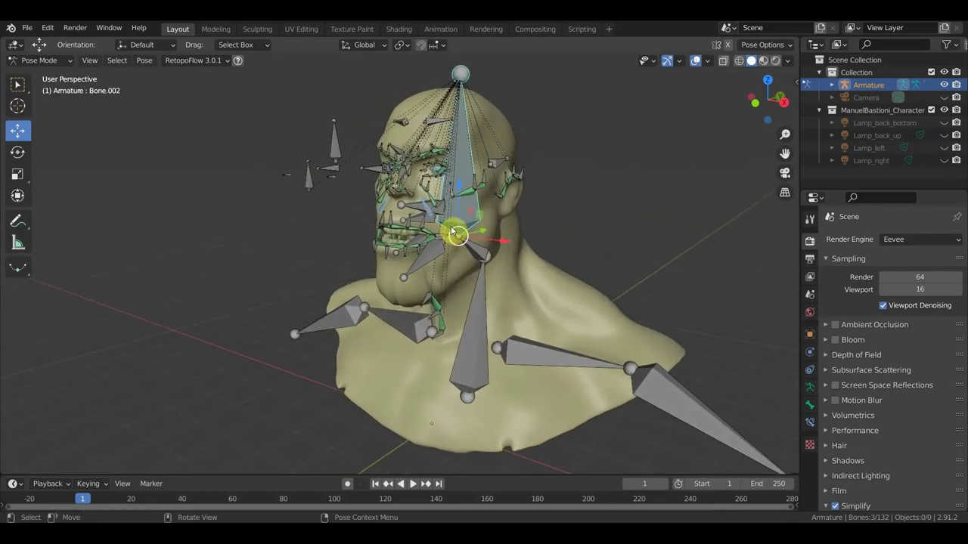
{"action": "mouse_move", "coordinate": [326, 205]}
{"action": "middle_mouse_down"}
{"action": "mouse_move", "coordinate": [287, 214]}
{"action": "mouse_move", "coordinate": [339, 212]}
{"action": "mouse_move", "coordinate": [359, 291]}
{"action": "mouse_move", "coordinate": [378, 270]}
{"action": "mouse_move", "coordinate": [280, 194]}
{"action": "middle_mouse_up"}
{"action": "scroll", "coordinate": [287, 214], "scroll_direction": "up", "scroll_amount": 2}
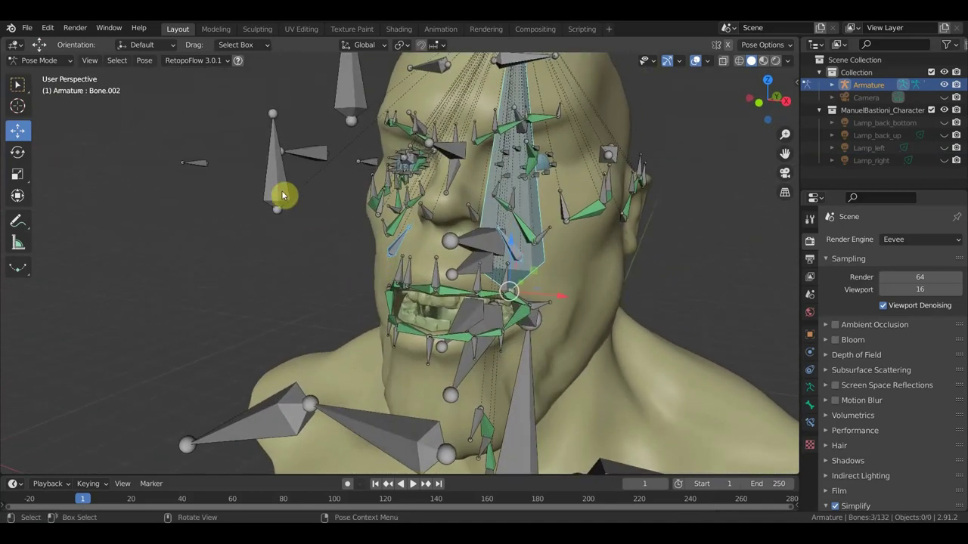
{"action": "left_click", "coordinate": [359, 210]}
{"action": "scroll", "coordinate": [371, 209], "scroll_direction": "down", "scroll_amount": 2}
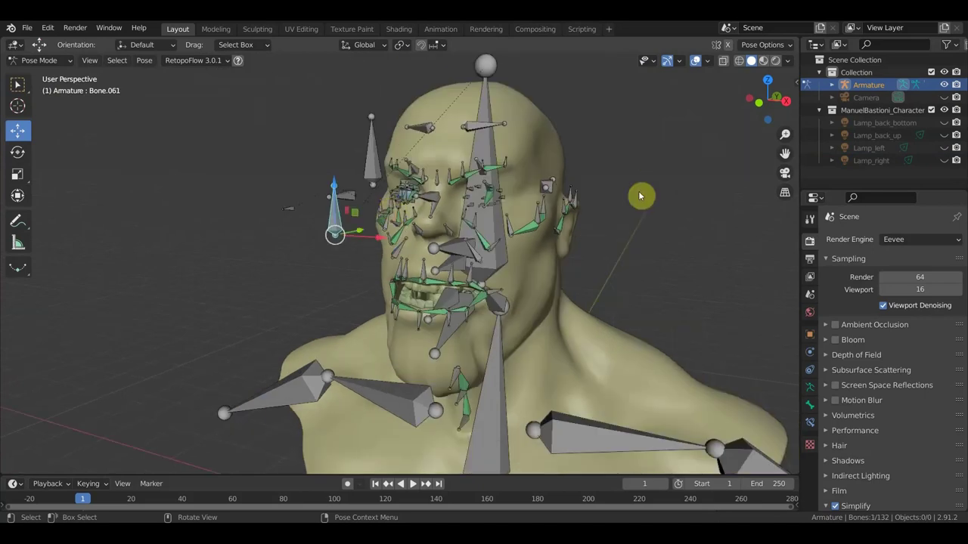
{"action": "key", "text": "n"}
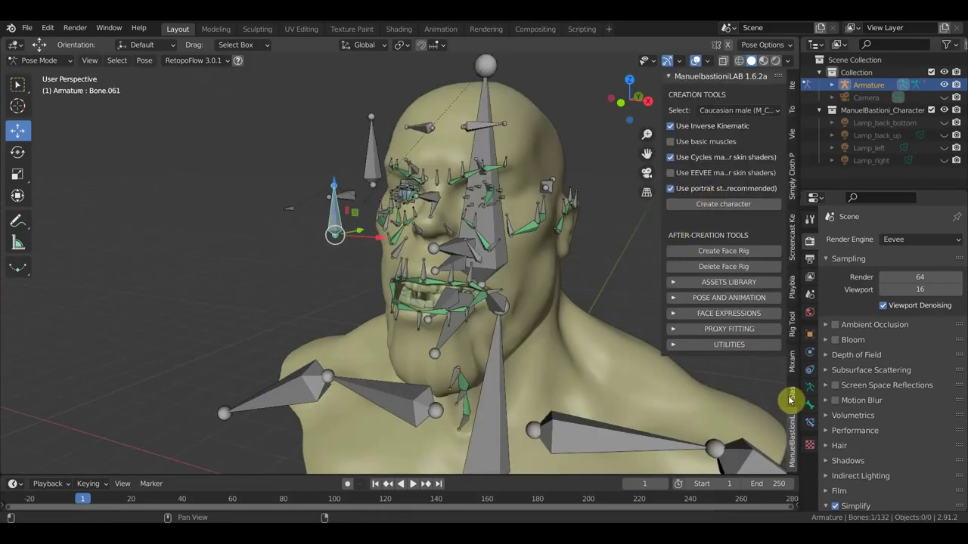
Create an Eyes custom widget for Bone.061 from the Rig Tool's Bone Widget panel.
{"action": "left_click", "coordinate": [794, 331]}
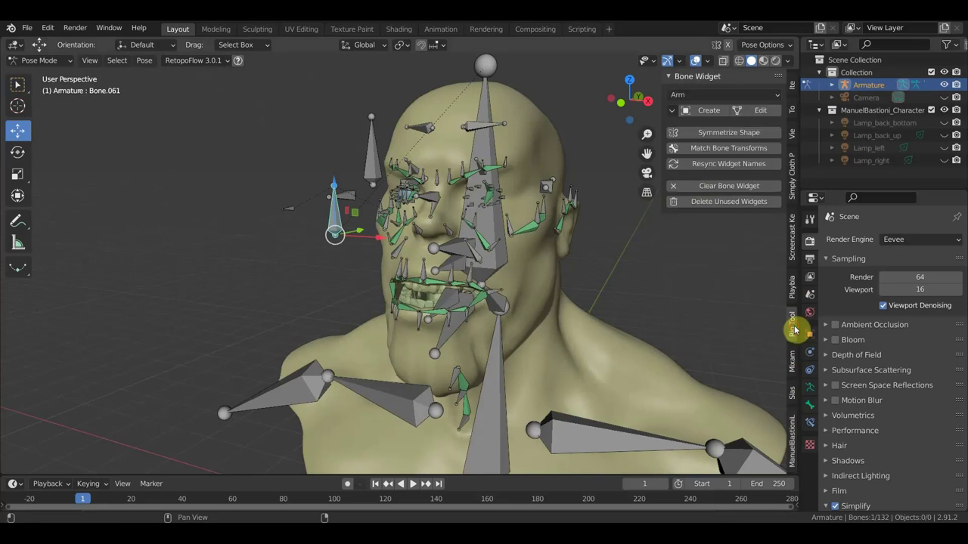
{"action": "left_click", "coordinate": [709, 95]}
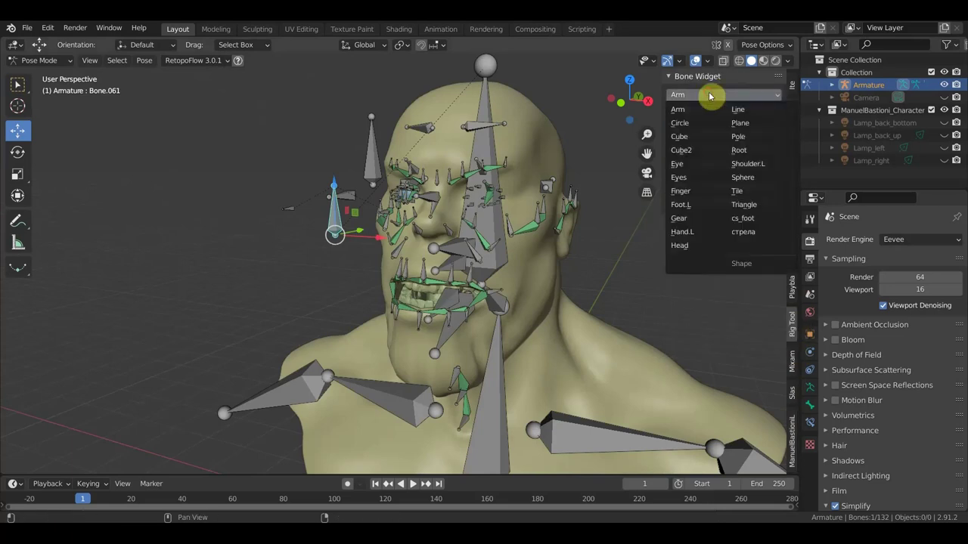
{"action": "left_click", "coordinate": [688, 177]}
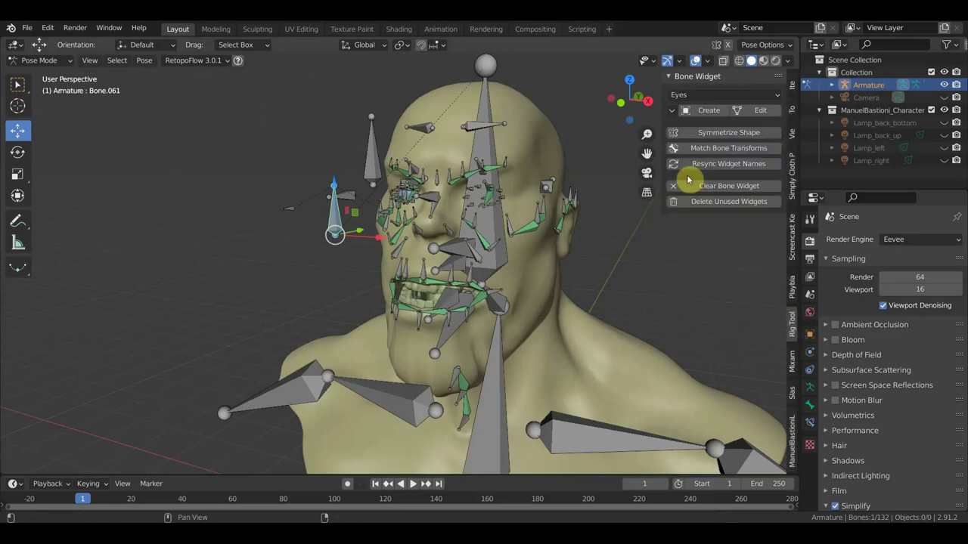
{"action": "left_click", "coordinate": [704, 110]}
{"action": "mouse_move", "coordinate": [546, 210]}
{"action": "middle_mouse_down"}
{"action": "mouse_move", "coordinate": [490, 250]}
{"action": "mouse_move", "coordinate": [475, 248]}
{"action": "middle_mouse_up"}
{"action": "left_click", "coordinate": [56, 464]}
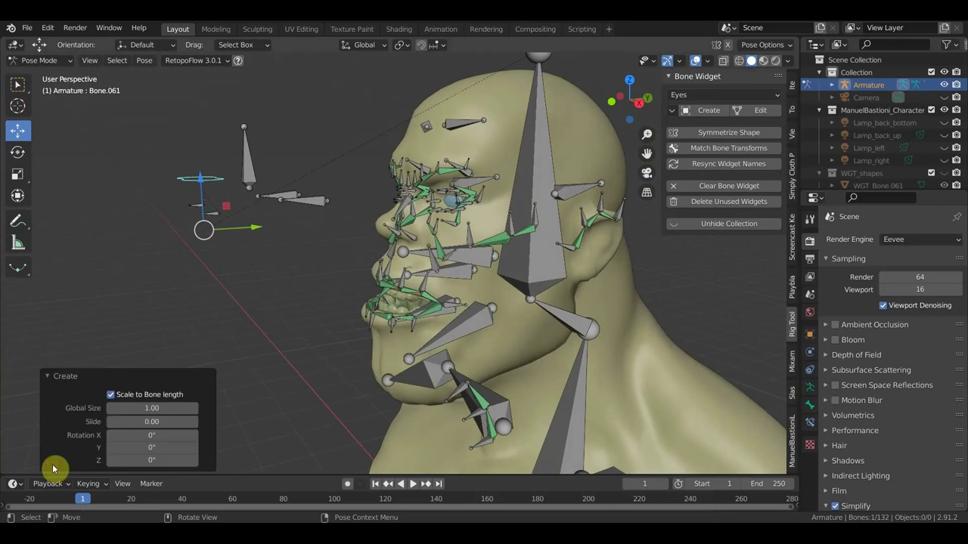
Recreate the Eyes widget and set its Rotation X to 90°.
{"action": "left_click_drag", "start_coordinate": [143, 409], "coordinate": [155, 409]}
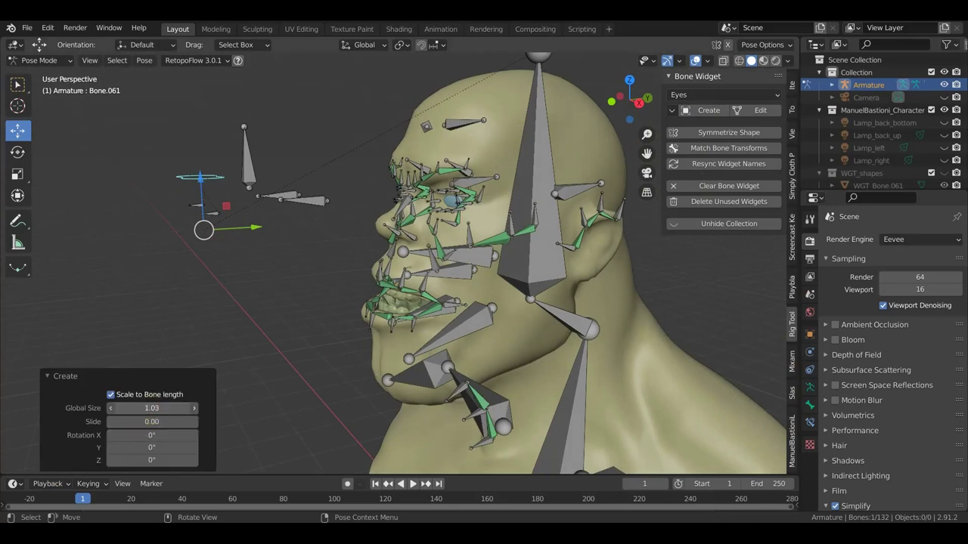
{"action": "left_click", "coordinate": [151, 420]}
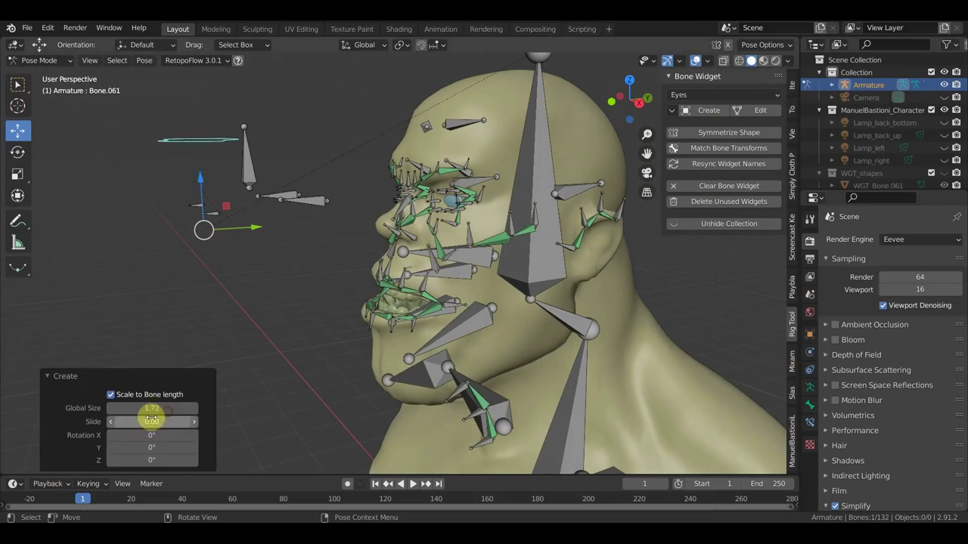
{"action": "left_click_drag", "start_coordinate": [151, 421], "coordinate": [152, 448]}
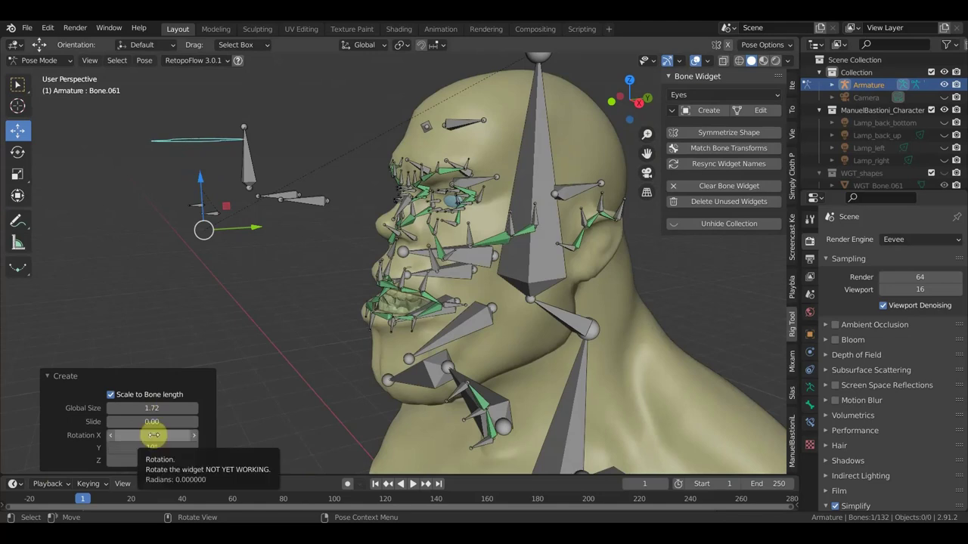
{"action": "key", "text": "ctrl+z"}
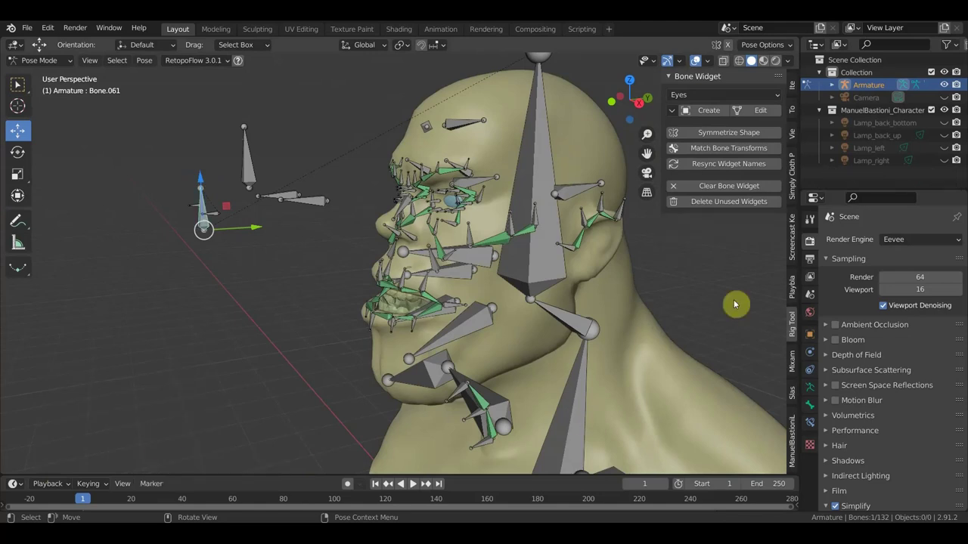
{"action": "left_click", "coordinate": [710, 111]}
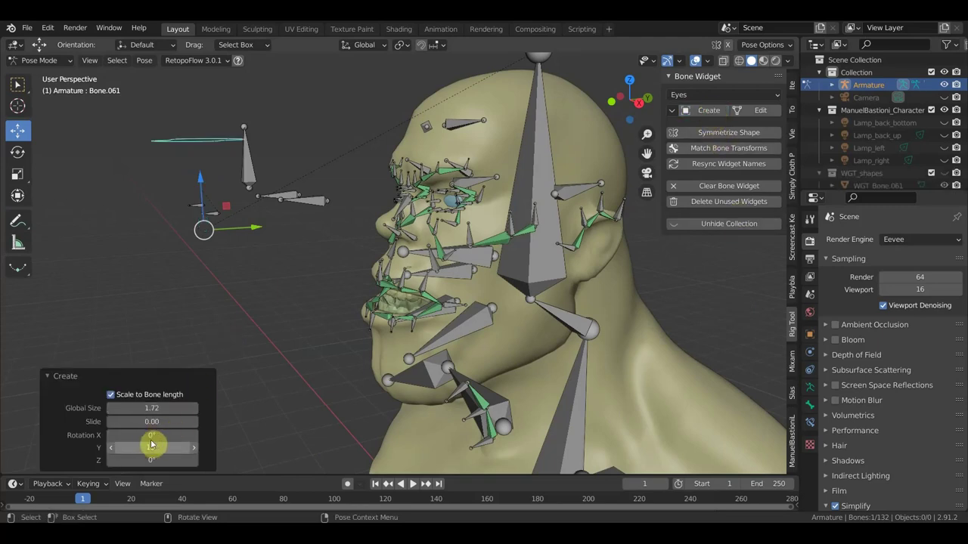
{"action": "left_click", "coordinate": [151, 435]}
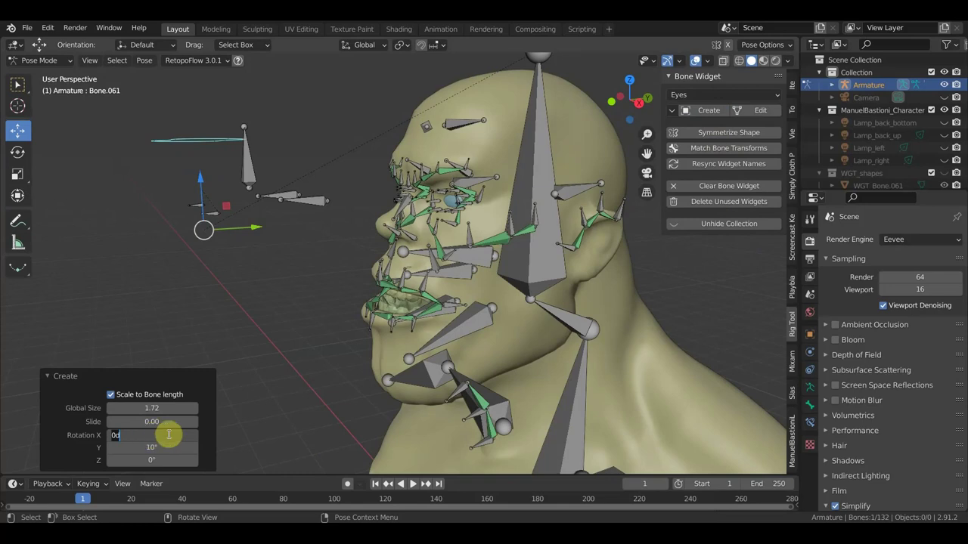
{"action": "left_click", "coordinate": [270, 441]}
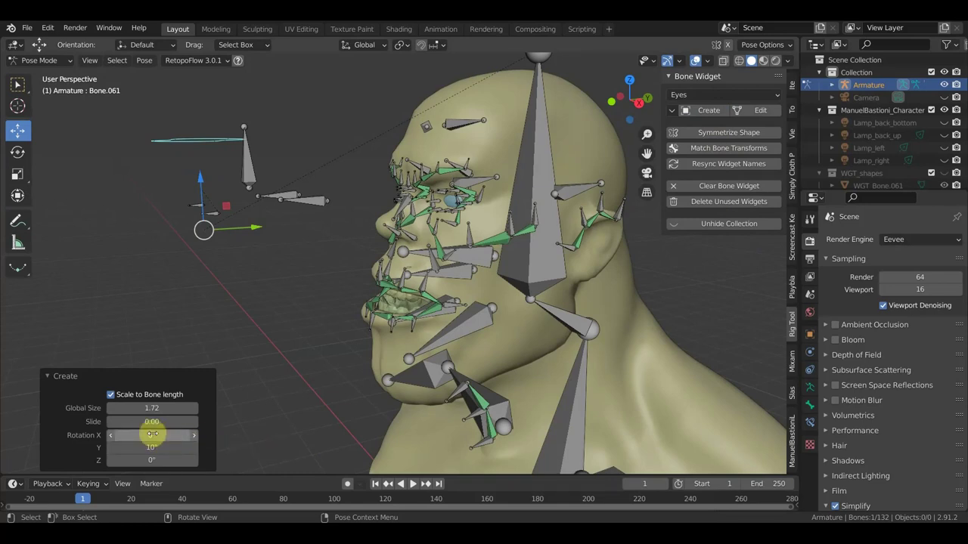
{"action": "mouse_move", "coordinate": [151, 435]}
{"action": "left_mouse_down"}
{"action": "mouse_move", "coordinate": [176, 435]}
{"action": "mouse_move", "coordinate": [148, 436]}
{"action": "left_mouse_up"}
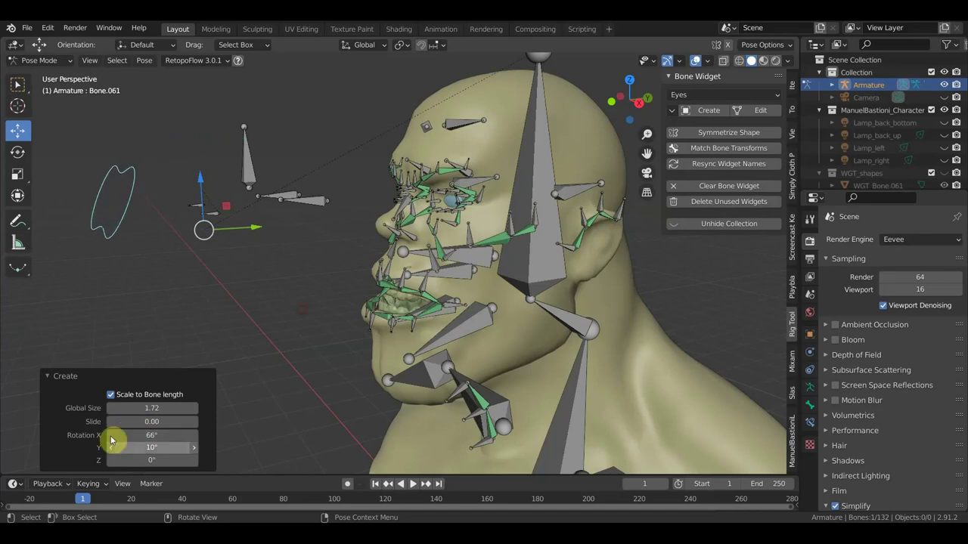
{"action": "left_click", "coordinate": [152, 435]}
{"action": "type", "text": "90"}
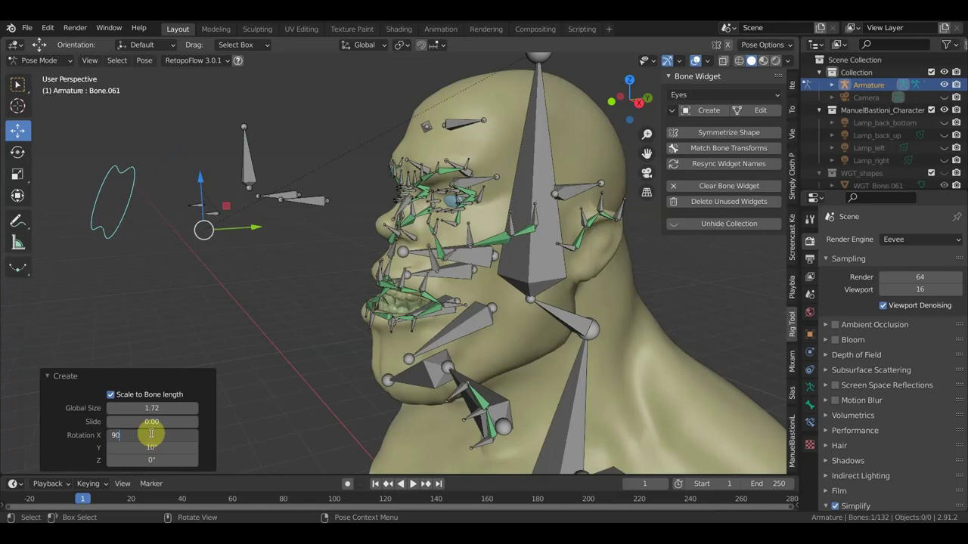
{"action": "key", "text": "Return"}
From the front view, set Global Size 2.68, Slide 0.57 and Rotation Y 0.
{"action": "mouse_move", "coordinate": [158, 345]}
{"action": "middle_mouse_down"}
{"action": "mouse_move", "coordinate": [264, 345]}
{"action": "mouse_move", "coordinate": [266, 336]}
{"action": "middle_mouse_up"}
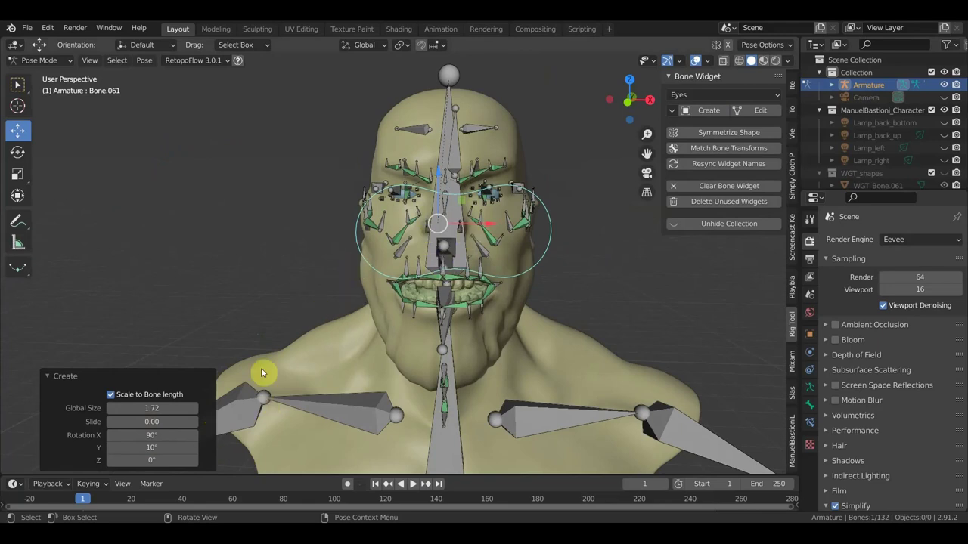
{"action": "left_click_drag", "start_coordinate": [152, 419], "coordinate": [182, 422]}
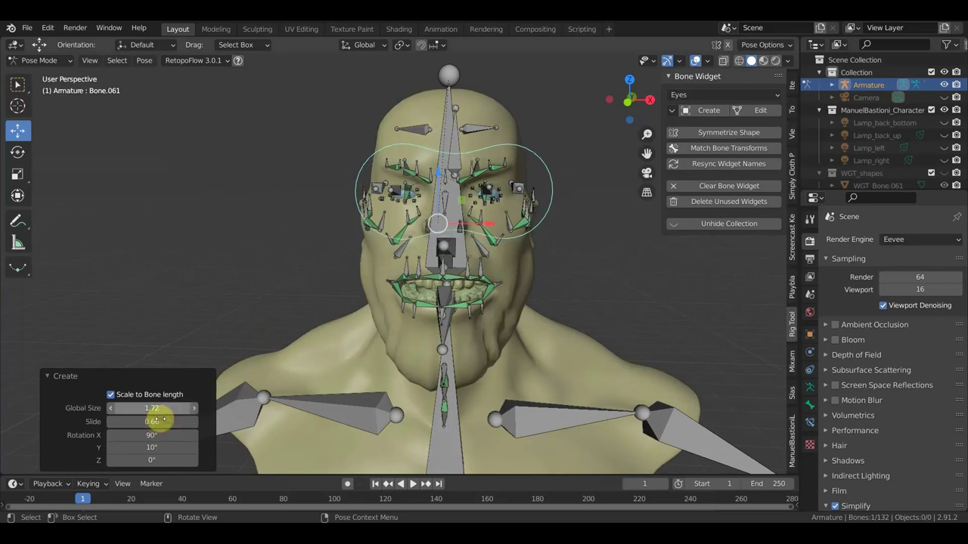
{"action": "key", "text": "KP_1"}
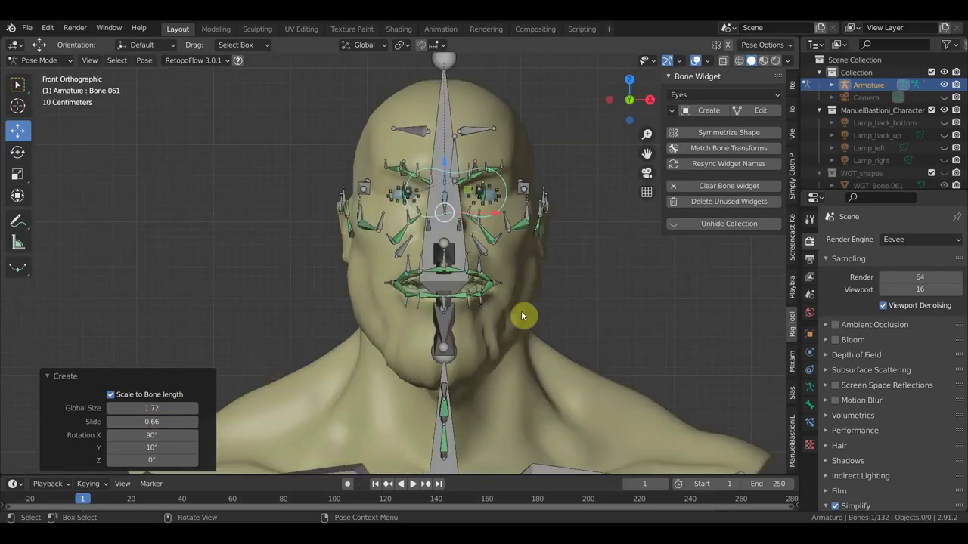
{"action": "mouse_move", "coordinate": [151, 408]}
{"action": "left_mouse_down"}
{"action": "mouse_move", "coordinate": [182, 409]}
{"action": "mouse_move", "coordinate": [162, 408]}
{"action": "left_mouse_up"}
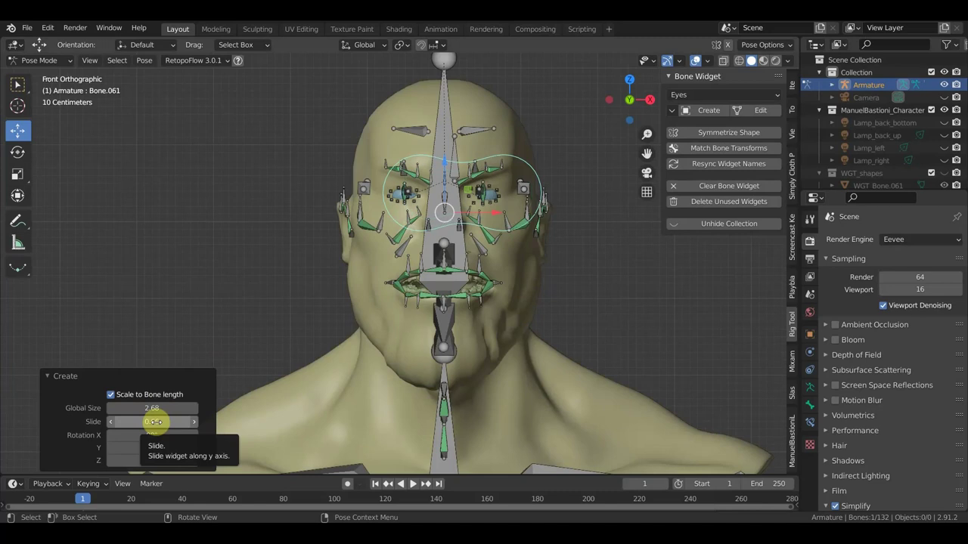
{"action": "left_click_drag", "start_coordinate": [153, 421], "coordinate": [161, 422]}
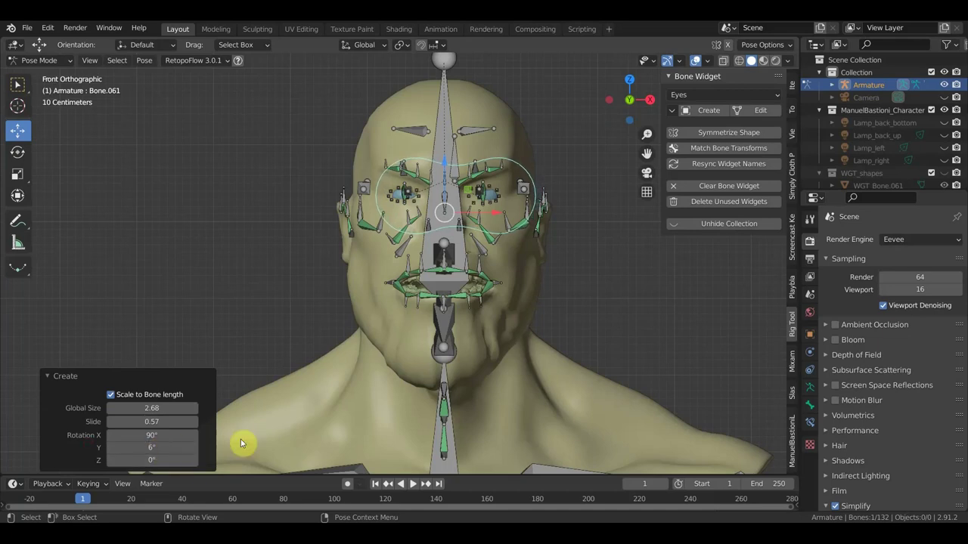
{"action": "left_click", "coordinate": [155, 447]}
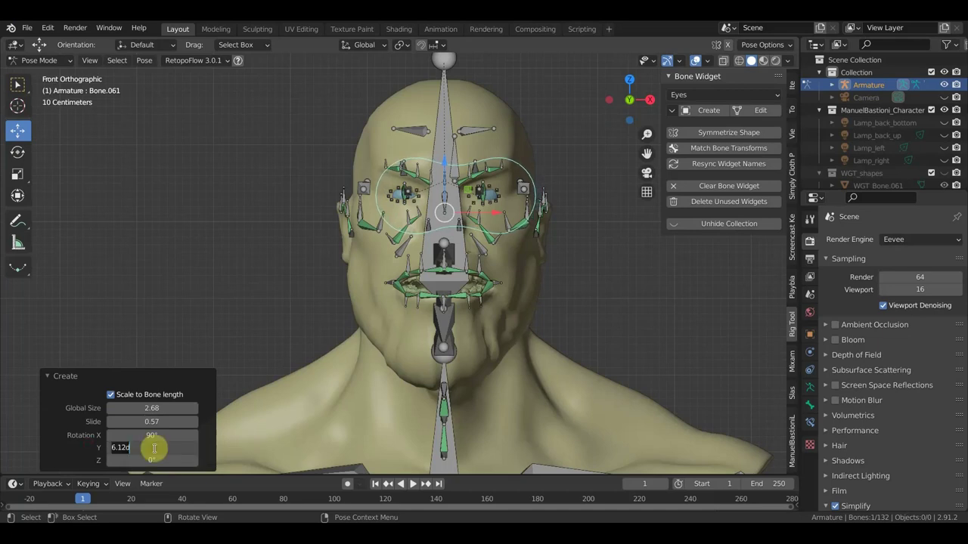
{"action": "key", "text": "Return"}
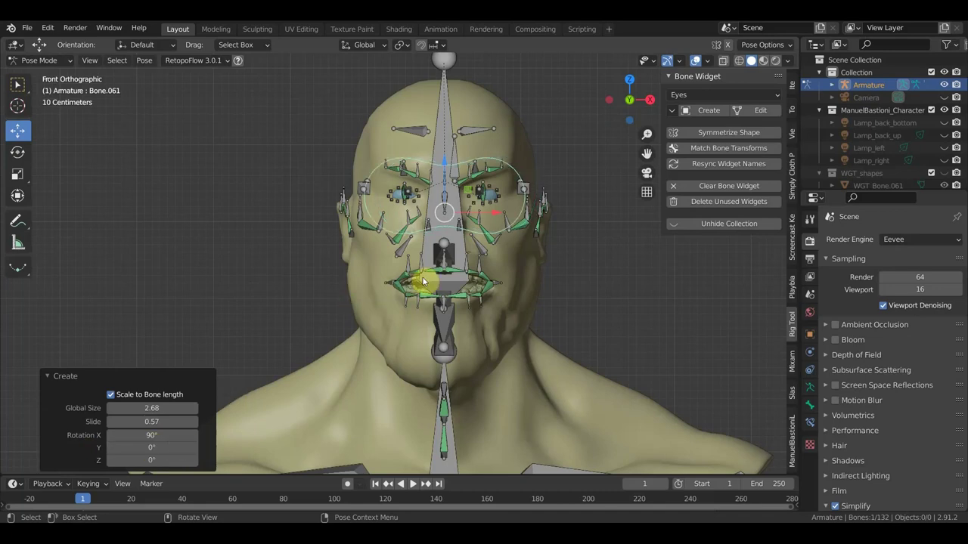
Select Bone.053 and Bone.114 and create Circle widgets for them.
{"action": "mouse_move", "coordinate": [548, 240]}
{"action": "middle_mouse_down"}
{"action": "mouse_move", "coordinate": [488, 277]}
{"action": "mouse_move", "coordinate": [458, 276]}
{"action": "middle_mouse_up"}
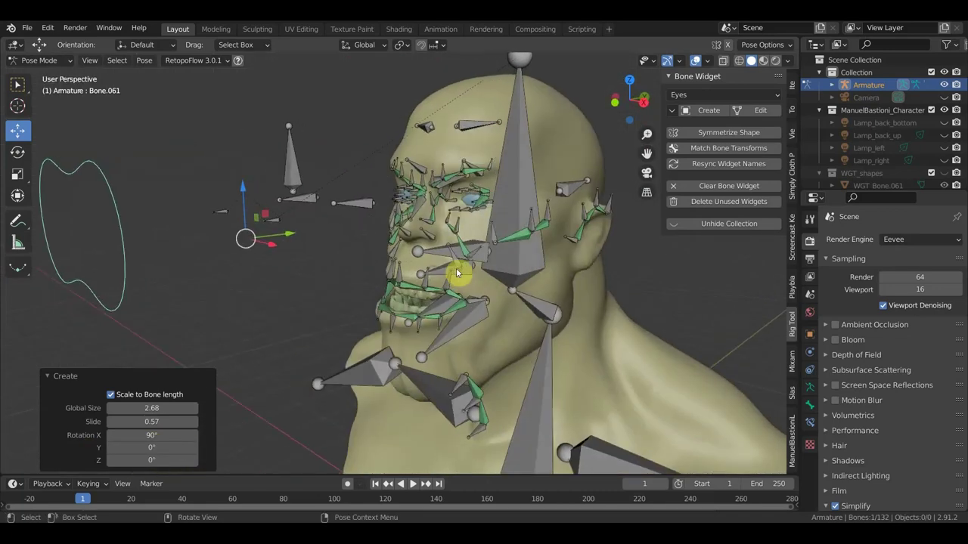
{"action": "scroll", "coordinate": [190, 229], "scroll_direction": "down", "scroll_amount": 2}
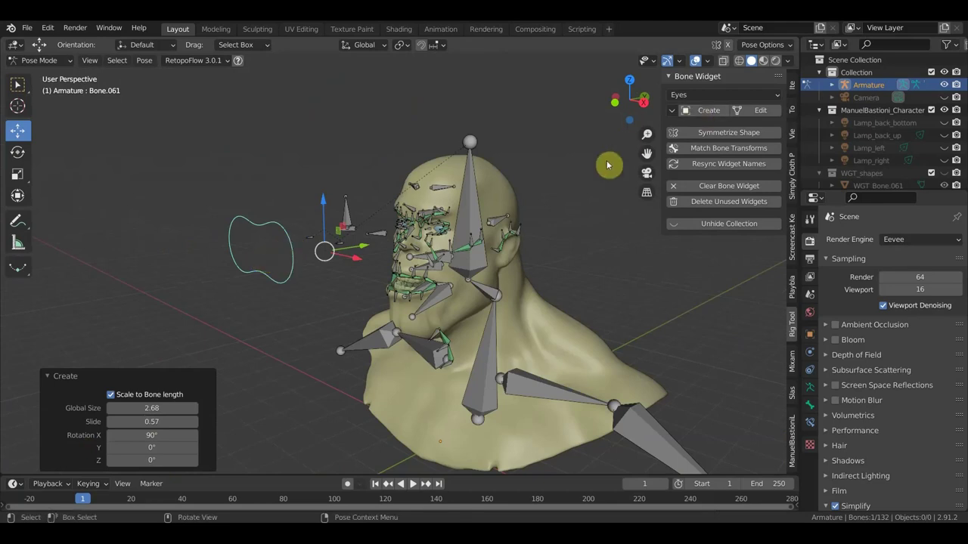
{"action": "scroll", "coordinate": [318, 283], "scroll_direction": "up", "scroll_amount": 3}
{"action": "mouse_move", "coordinate": [307, 294]}
{"action": "middle_mouse_down"}
{"action": "mouse_move", "coordinate": [302, 281]}
{"action": "mouse_move", "coordinate": [407, 257]}
{"action": "middle_mouse_up"}
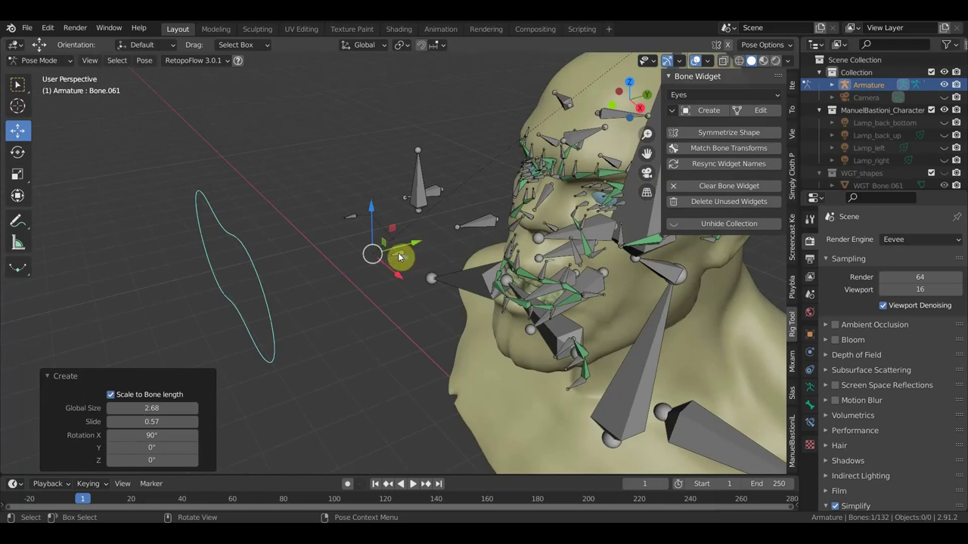
{"action": "left_click", "coordinate": [402, 257]}
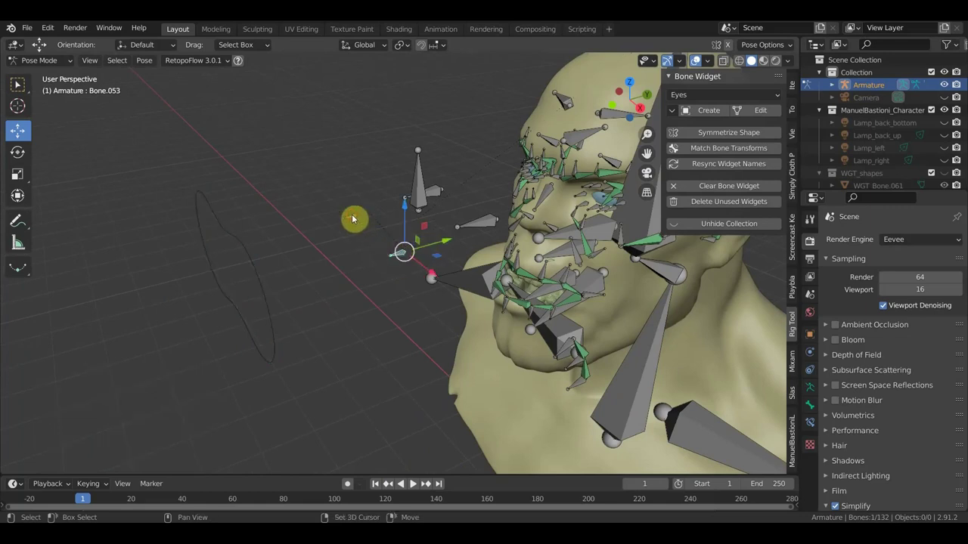
{"action": "left_click", "coordinate": [378, 226], "text": "shift"}
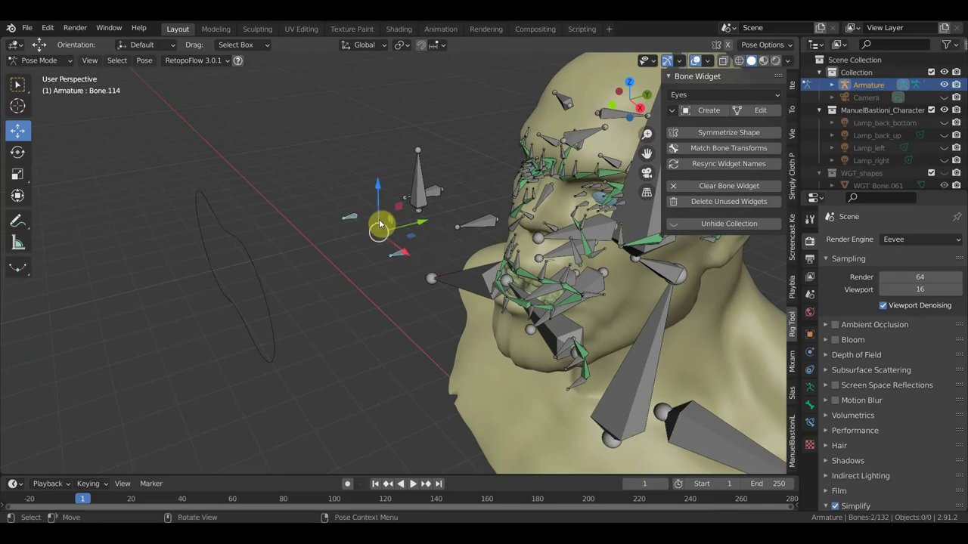
{"action": "left_click", "coordinate": [708, 111]}
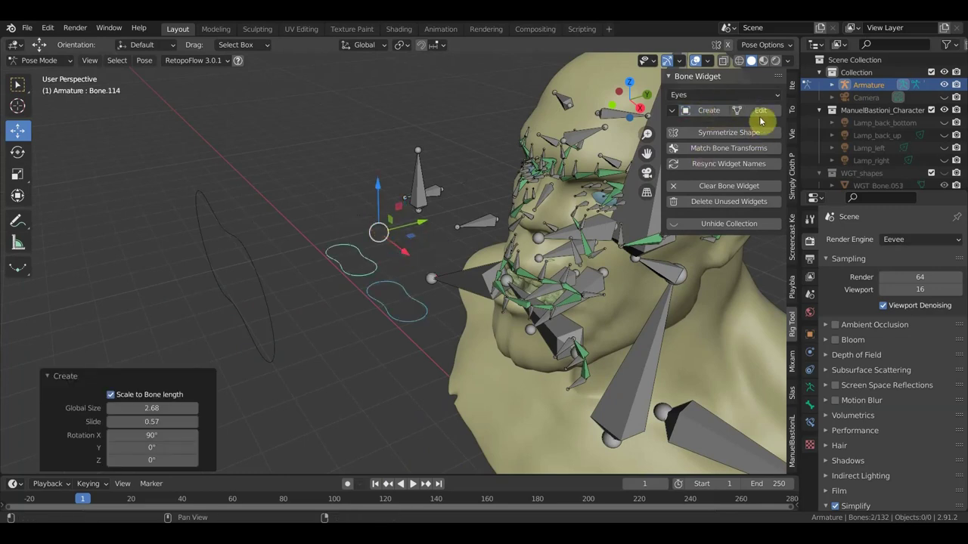
{"action": "left_click", "coordinate": [709, 95]}
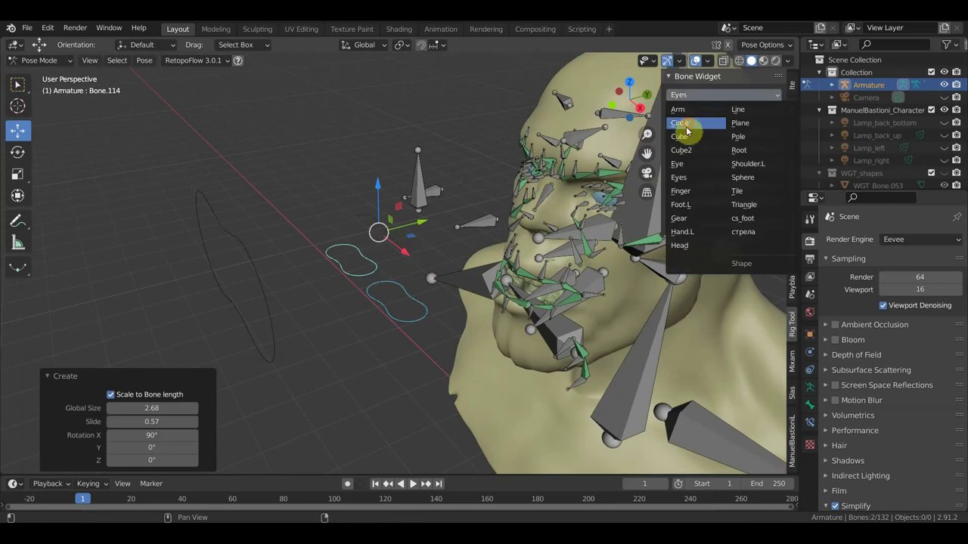
{"action": "left_click", "coordinate": [686, 123]}
{"action": "left_click", "coordinate": [714, 112]}
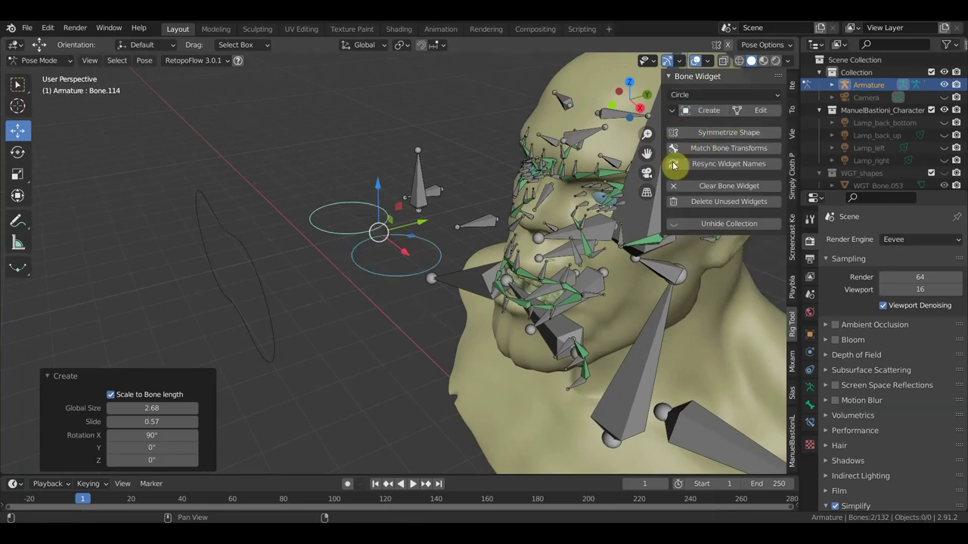
Flip the circle widgets to Rotation X 180°.
{"action": "middle_click_drag", "start_coordinate": [460, 255], "coordinate": [436, 239]}
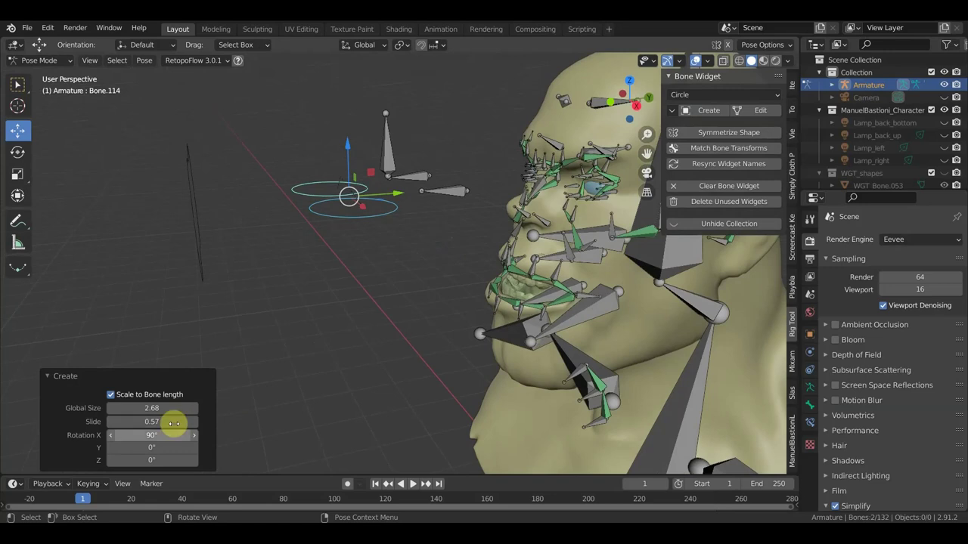
{"action": "left_click_drag", "start_coordinate": [152, 435], "coordinate": [219, 435]}
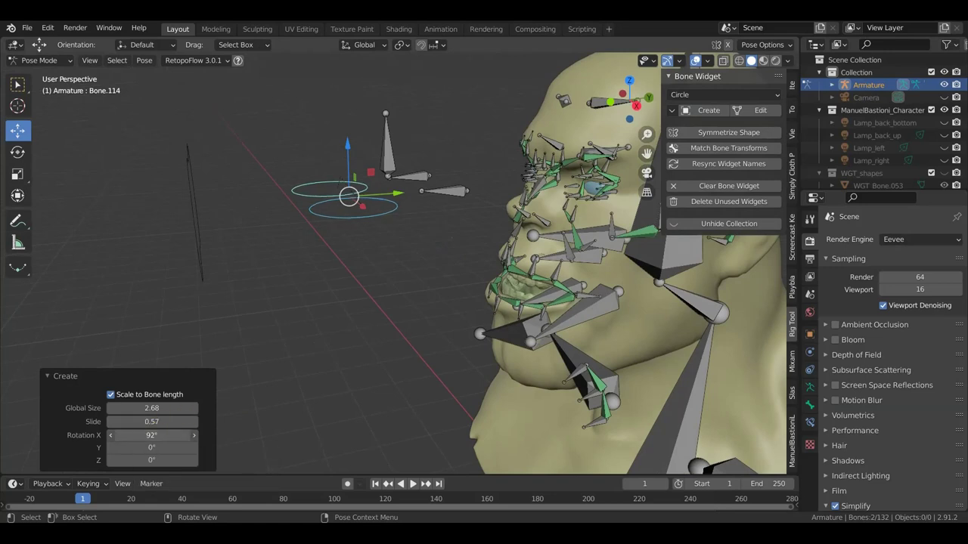
{"action": "left_click_drag", "start_coordinate": [151, 435], "coordinate": [197, 436]}
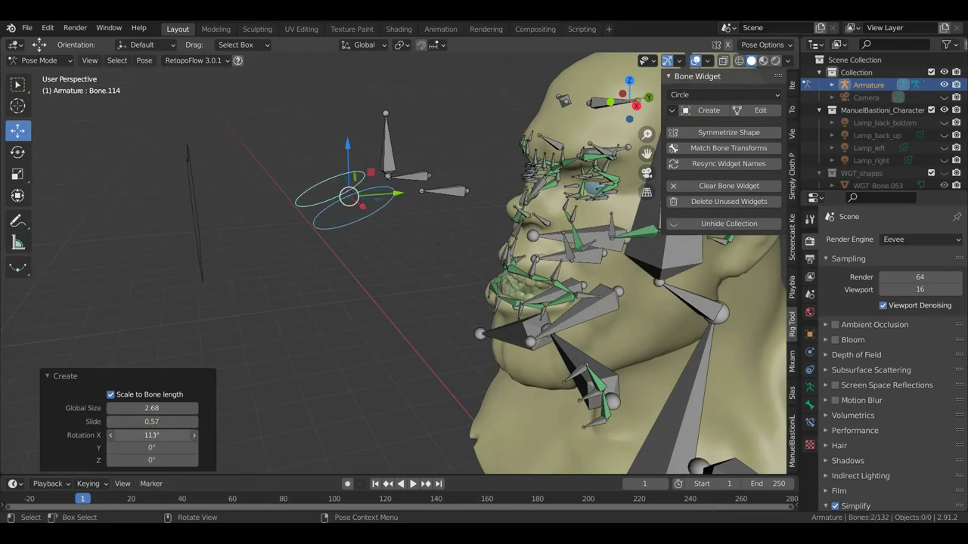
{"action": "left_click_drag", "start_coordinate": [151, 436], "coordinate": [154, 446]}
{"action": "left_click", "coordinate": [151, 436]}
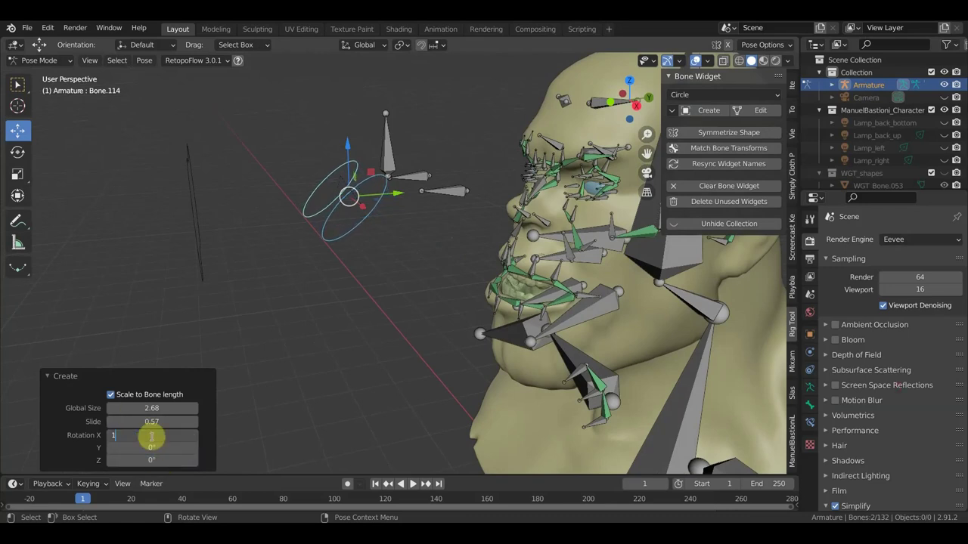
{"action": "type", "text": "80"}
{"action": "key", "text": "Return"}
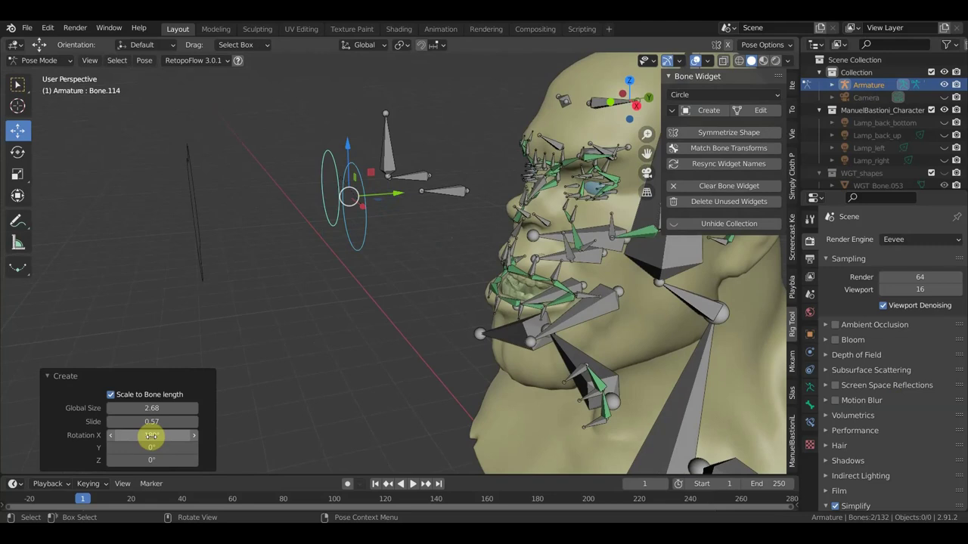
Slide the circle widgets 9.72 along their bones.
{"action": "mouse_move", "coordinate": [271, 384]}
{"action": "middle_mouse_down"}
{"action": "mouse_move", "coordinate": [393, 382]}
{"action": "mouse_move", "coordinate": [381, 374]}
{"action": "mouse_move", "coordinate": [276, 384]}
{"action": "middle_mouse_up"}
{"action": "mouse_move", "coordinate": [151, 422]}
{"action": "left_mouse_down"}
{"action": "mouse_move", "coordinate": [197, 421]}
{"action": "mouse_move", "coordinate": [156, 423]}
{"action": "left_mouse_up"}
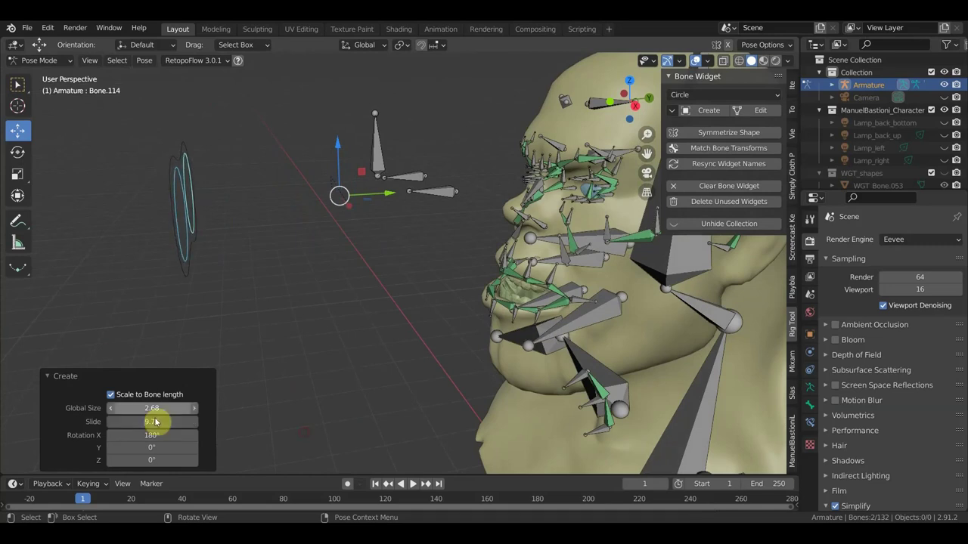
{"action": "mouse_move", "coordinate": [261, 342]}
{"action": "middle_mouse_down"}
{"action": "mouse_move", "coordinate": [314, 336]}
{"action": "mouse_move", "coordinate": [475, 231]}
{"action": "mouse_move", "coordinate": [313, 270]}
{"action": "mouse_move", "coordinate": [350, 268]}
{"action": "mouse_move", "coordinate": [335, 300]}
{"action": "mouse_move", "coordinate": [339, 254]}
{"action": "middle_mouse_up"}
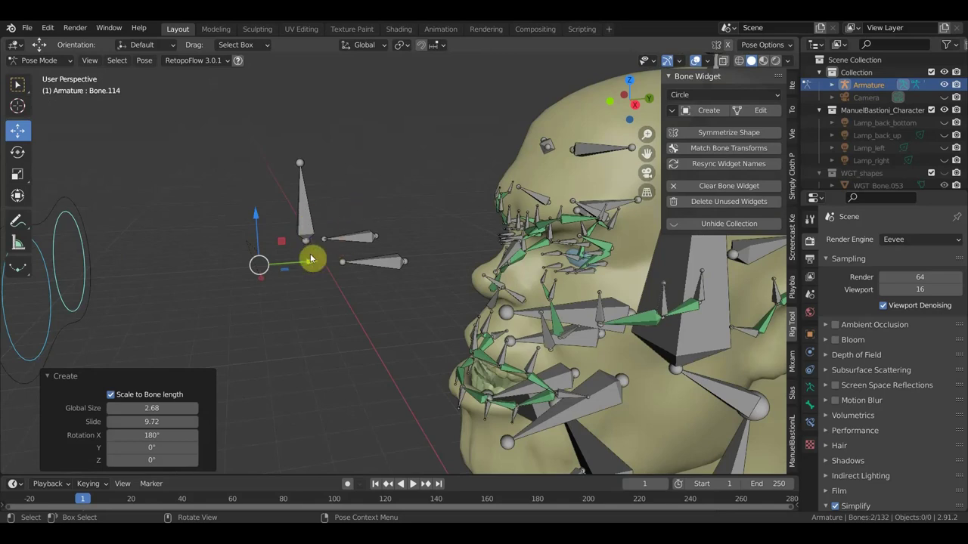
{"action": "left_click", "coordinate": [384, 270]}
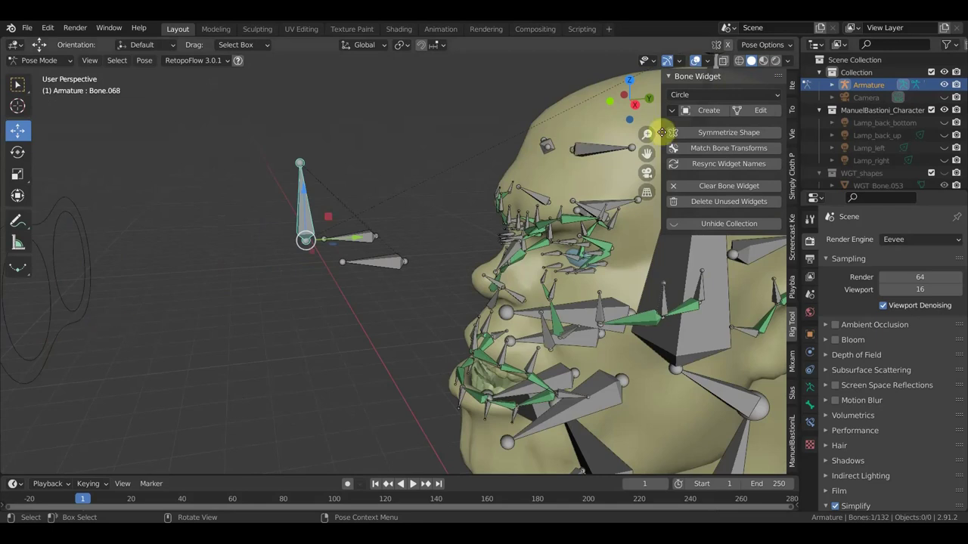
Create an Eyes widget for the vertical bone Bone.068 and view it from the right.
{"action": "left_click", "coordinate": [710, 96]}
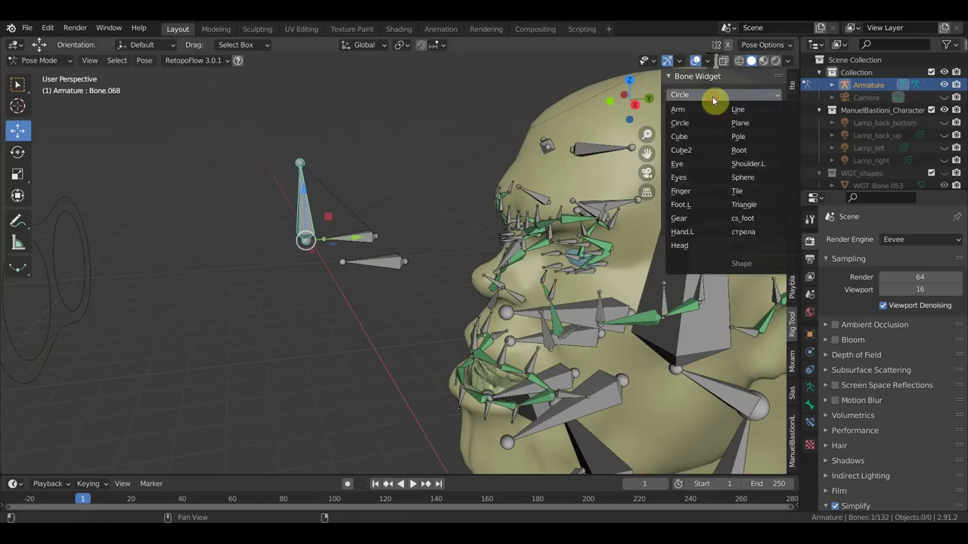
{"action": "left_click", "coordinate": [697, 178]}
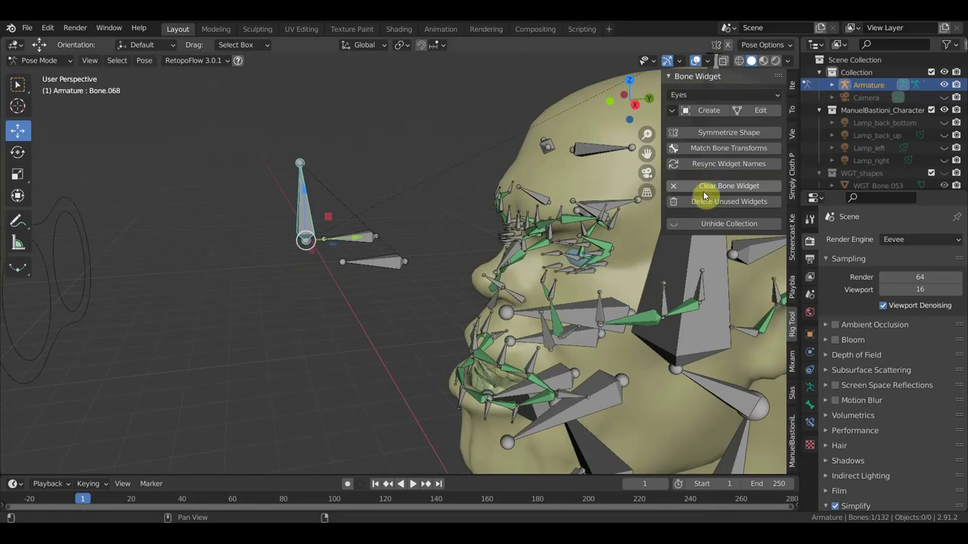
{"action": "left_click", "coordinate": [708, 111]}
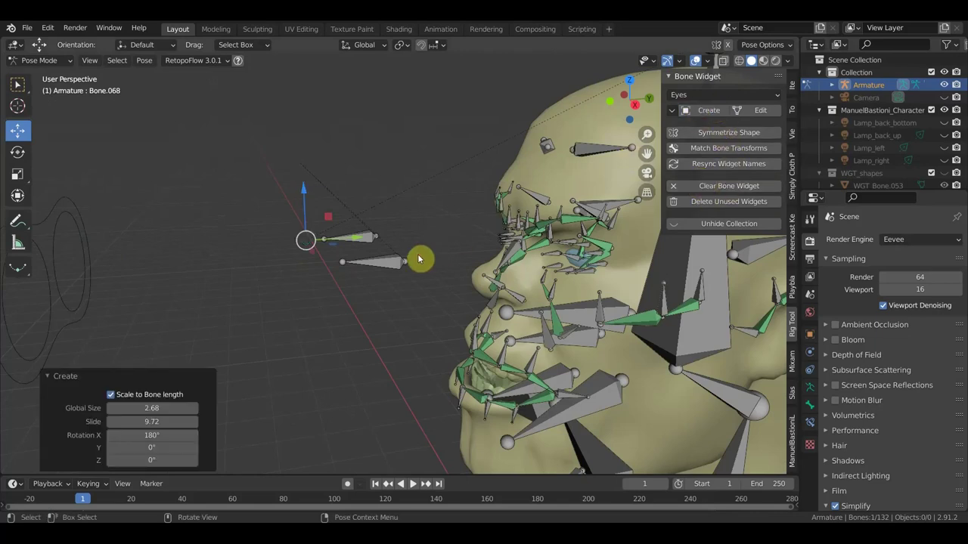
{"action": "middle_click_drag", "start_coordinate": [421, 259], "coordinate": [405, 267]}
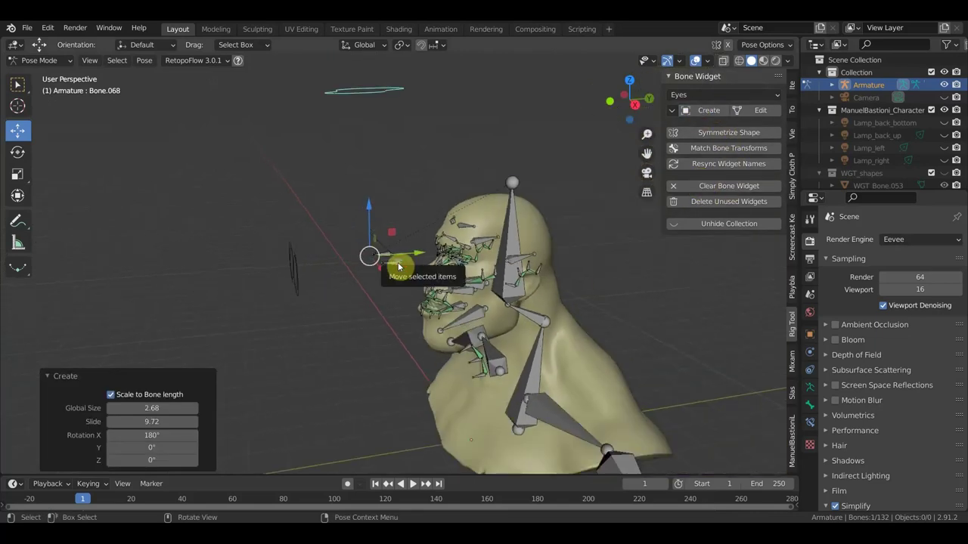
{"action": "key", "text": "KP_3"}
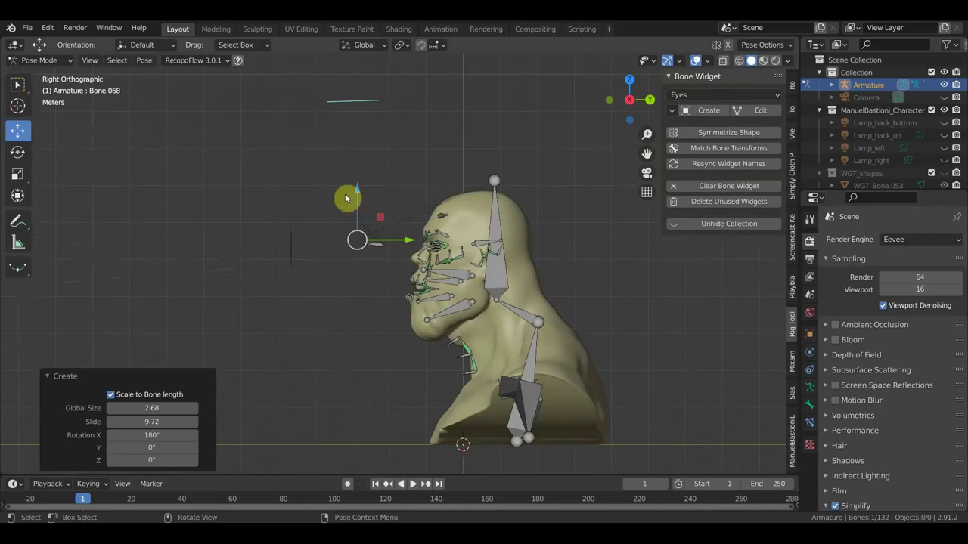
Adjust the widget to Global Size 1.99 and Slide 2.40, then start retyping Rotation X.
{"action": "left_click_drag", "start_coordinate": [151, 421], "coordinate": [148, 421]}
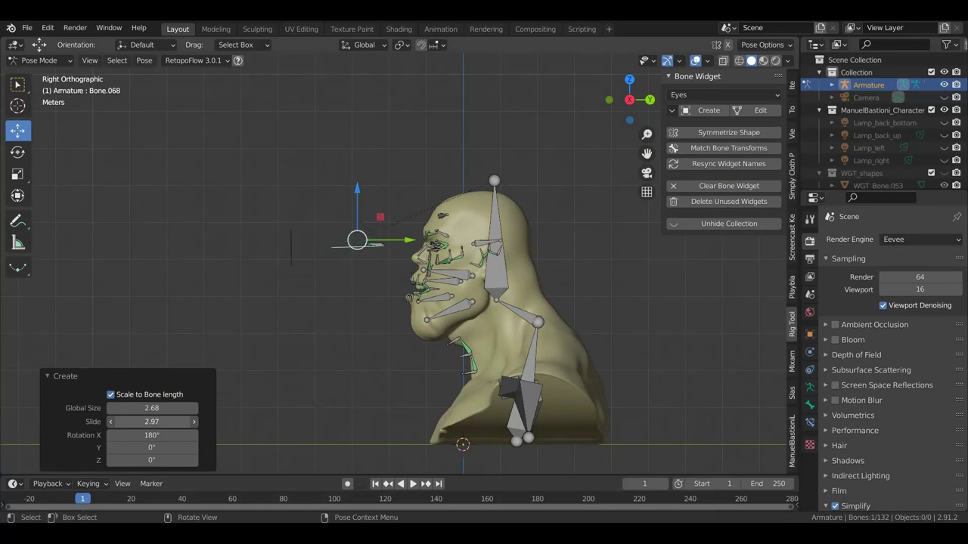
{"action": "left_click", "coordinate": [151, 421]}
{"action": "left_click_drag", "start_coordinate": [155, 421], "coordinate": [174, 421]}
{"action": "left_click", "coordinate": [151, 434]}
{"action": "left_click", "coordinate": [153, 435]}
{"action": "left_click", "coordinate": [154, 435]}
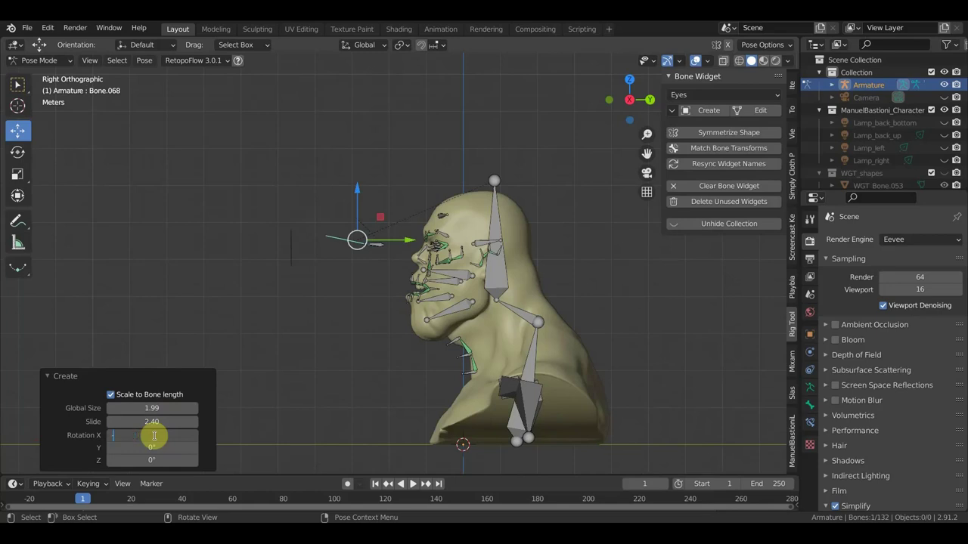
{"action": "type", "text": "-90"}
Set Bone.068's eye widget to Rotation X -90°, Global Size 1.21 and Slide -0.27.
{"action": "key", "text": "Return"}
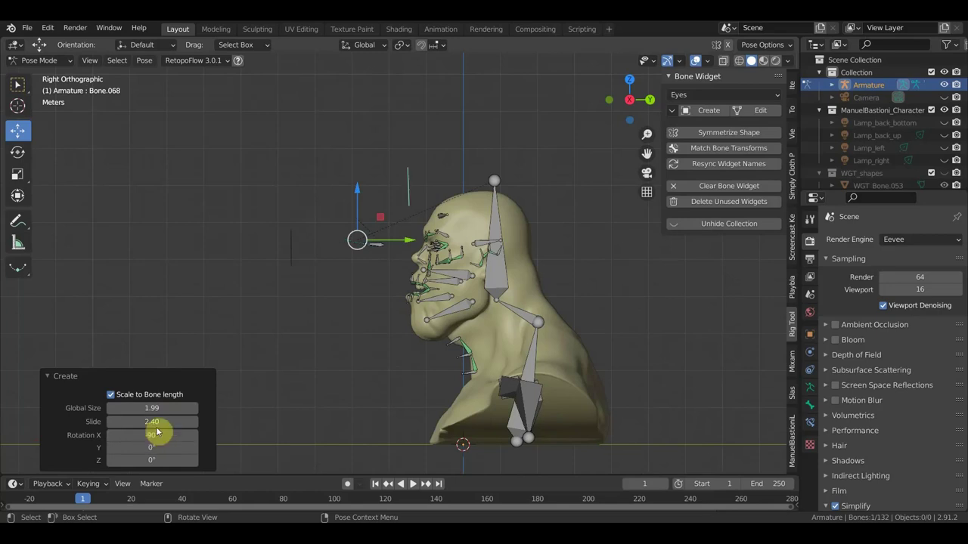
{"action": "scroll", "coordinate": [448, 204], "scroll_direction": "up", "scroll_amount": 2}
{"action": "mouse_move", "coordinate": [449, 203]}
{"action": "middle_mouse_down"}
{"action": "mouse_move", "coordinate": [529, 231]}
{"action": "mouse_move", "coordinate": [578, 188]}
{"action": "middle_mouse_up"}
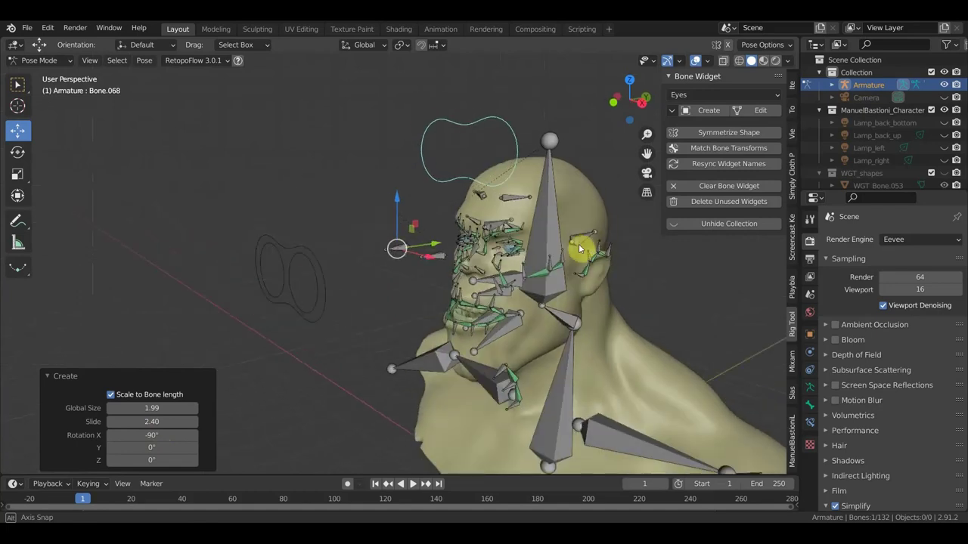
{"action": "mouse_move", "coordinate": [166, 421]}
{"action": "left_mouse_down"}
{"action": "mouse_move", "coordinate": [113, 421]}
{"action": "mouse_move", "coordinate": [179, 418]}
{"action": "left_mouse_up"}
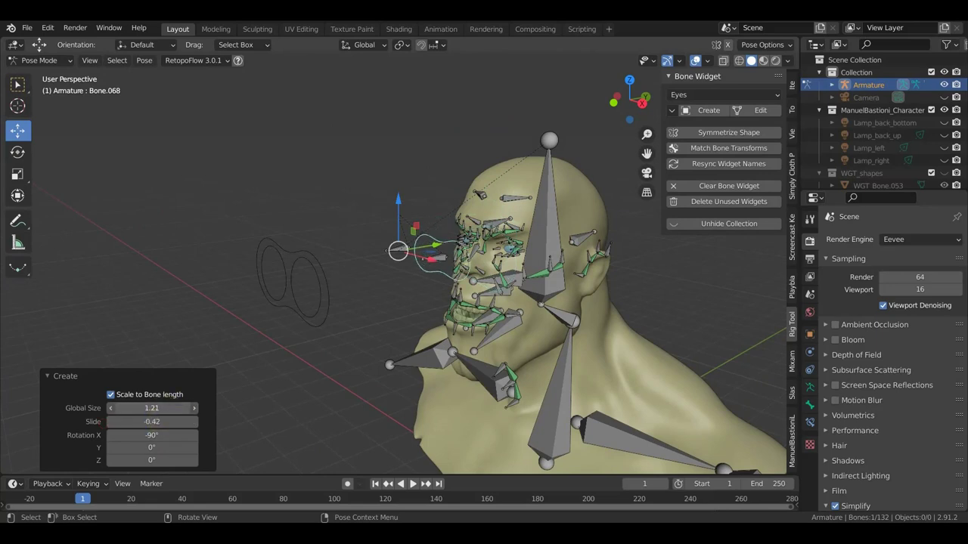
{"action": "left_click", "coordinate": [168, 420]}
{"action": "left_click", "coordinate": [157, 421]}
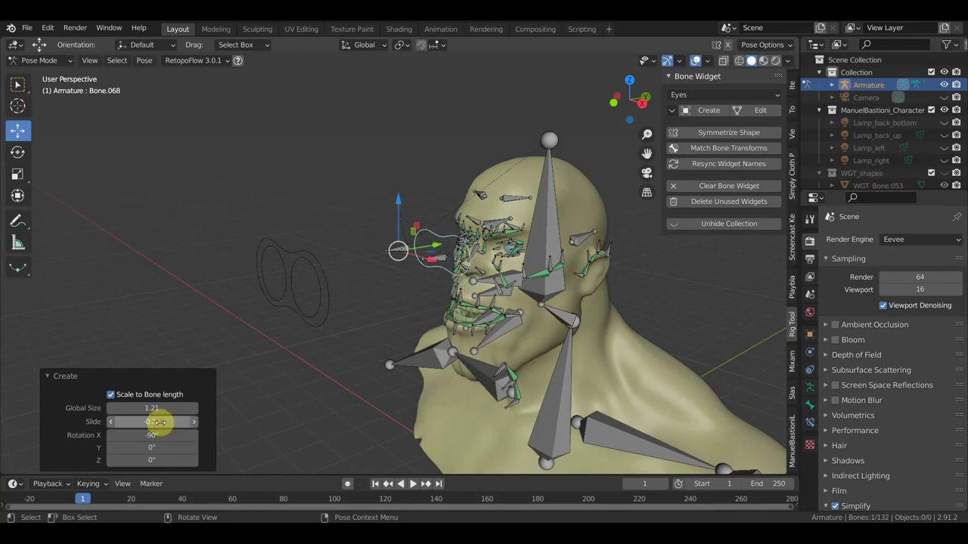
{"action": "key", "text": "KP_1"}
{"action": "middle_click_drag", "start_coordinate": [404, 368], "coordinate": [325, 363]}
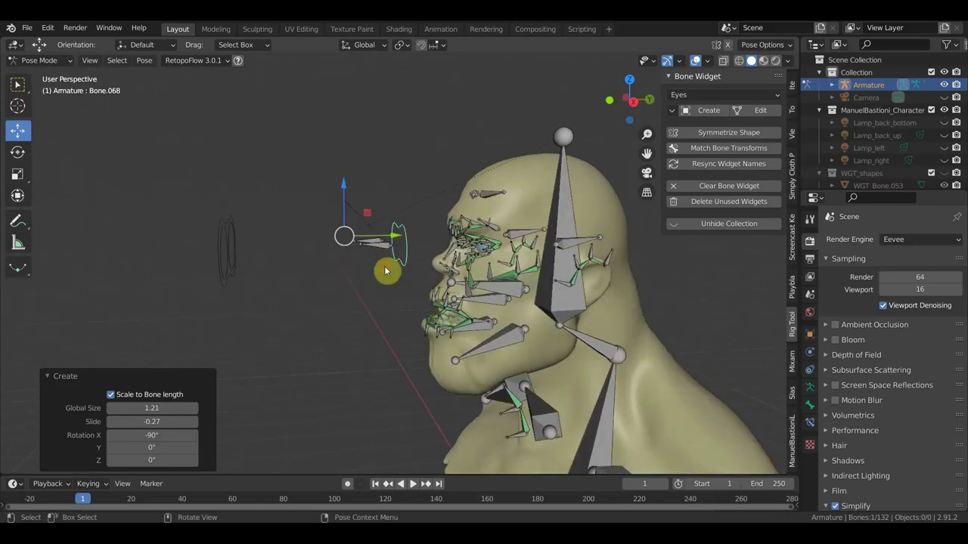
{"action": "left_click", "coordinate": [365, 238], "text": "shift"}
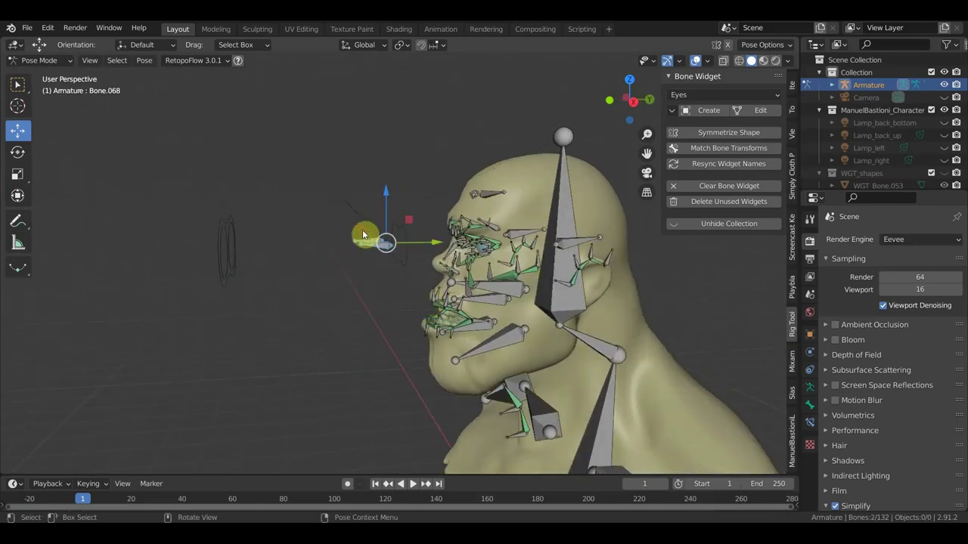
Create a Plane-shaped widget for the selected eye bone.
{"action": "left_click", "coordinate": [704, 112]}
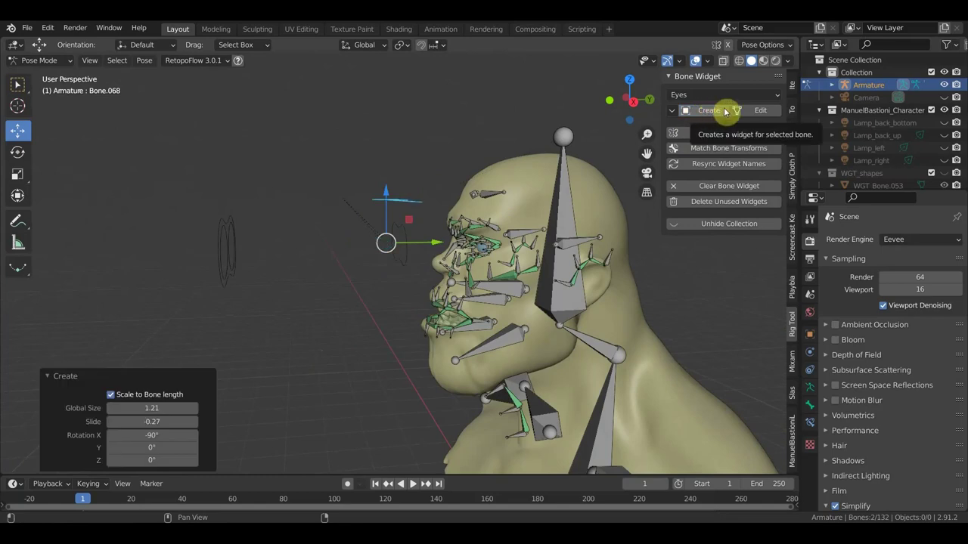
{"action": "left_click", "coordinate": [705, 96]}
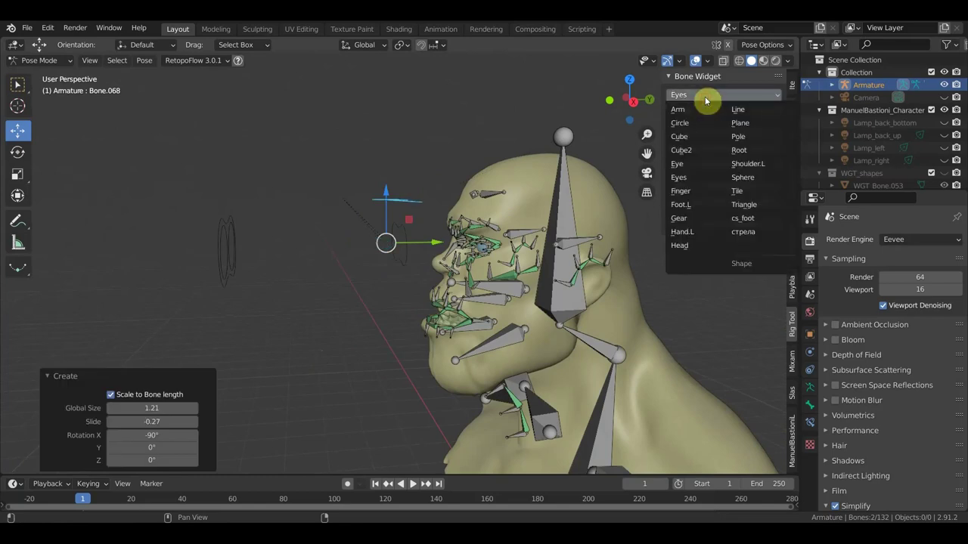
{"action": "left_click", "coordinate": [740, 123]}
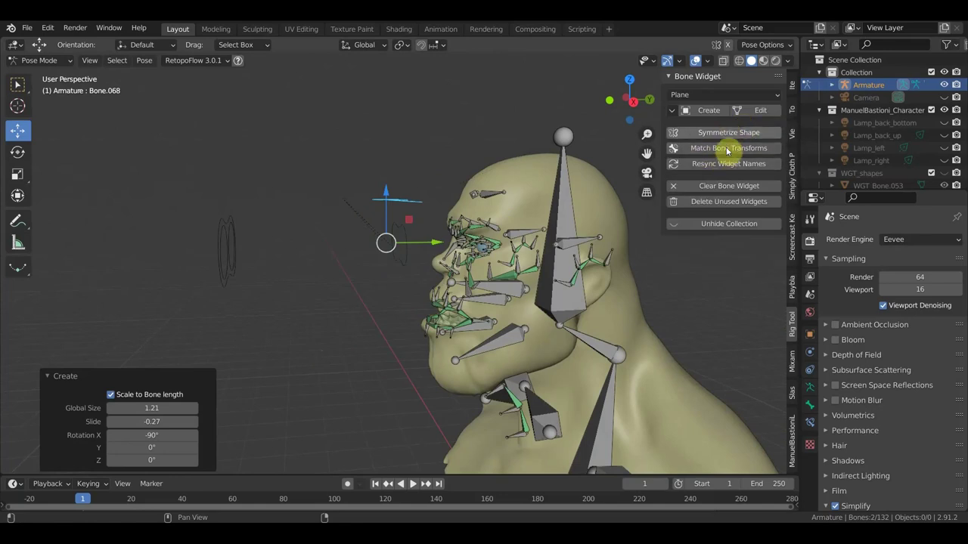
{"action": "mouse_move", "coordinate": [460, 268]}
{"action": "middle_mouse_down"}
{"action": "mouse_move", "coordinate": [568, 277]}
{"action": "mouse_move", "coordinate": [557, 280]}
{"action": "middle_mouse_up"}
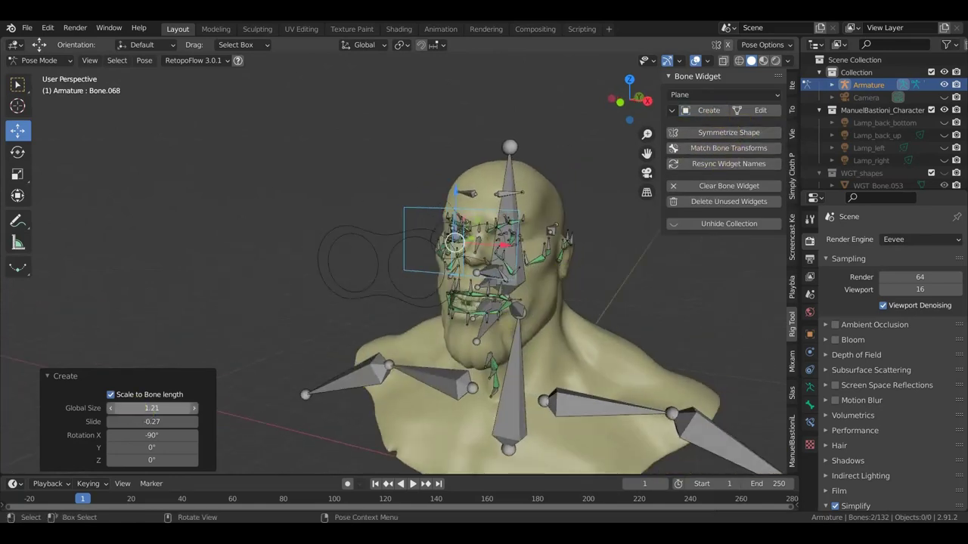
Shrink the plane widgets to a Global Size of 0.28.
{"action": "left_click_drag", "start_coordinate": [152, 407], "coordinate": [140, 408]}
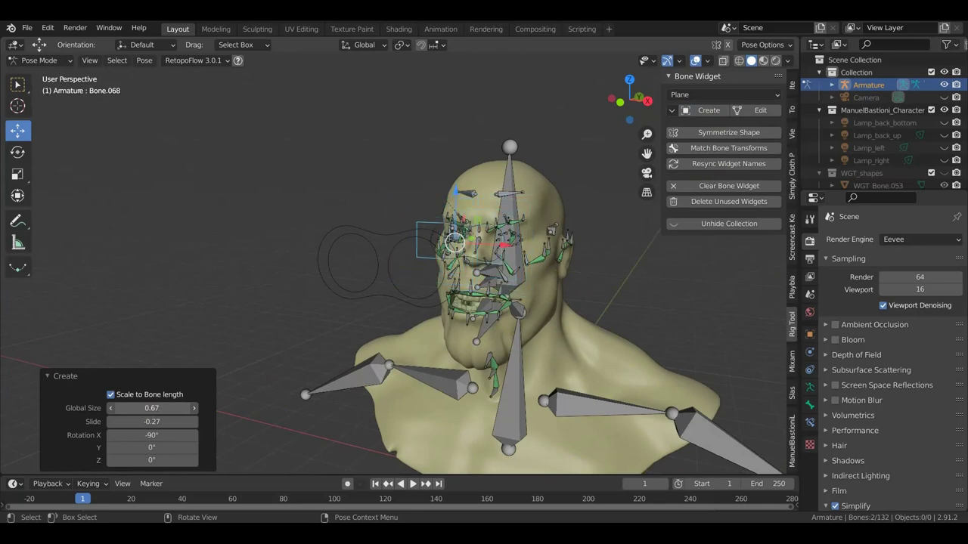
{"action": "left_click_drag", "start_coordinate": [151, 407], "coordinate": [156, 407]}
{"action": "mouse_move", "coordinate": [400, 318]}
{"action": "middle_mouse_down"}
{"action": "mouse_move", "coordinate": [402, 344]}
{"action": "mouse_move", "coordinate": [318, 319]}
{"action": "middle_mouse_up"}
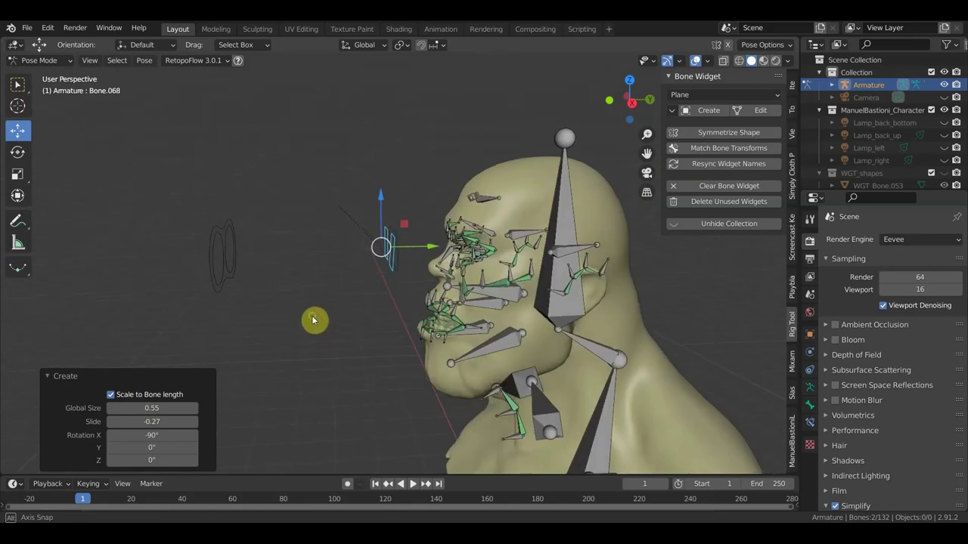
{"action": "scroll", "coordinate": [373, 284], "scroll_direction": "up", "scroll_amount": 2}
{"action": "mouse_move", "coordinate": [373, 283]}
{"action": "middle_mouse_down"}
{"action": "mouse_move", "coordinate": [355, 324]}
{"action": "mouse_move", "coordinate": [333, 281]}
{"action": "mouse_move", "coordinate": [339, 296]}
{"action": "mouse_move", "coordinate": [313, 322]}
{"action": "middle_mouse_up"}
{"action": "scroll", "coordinate": [332, 281], "scroll_direction": "up", "scroll_amount": 2}
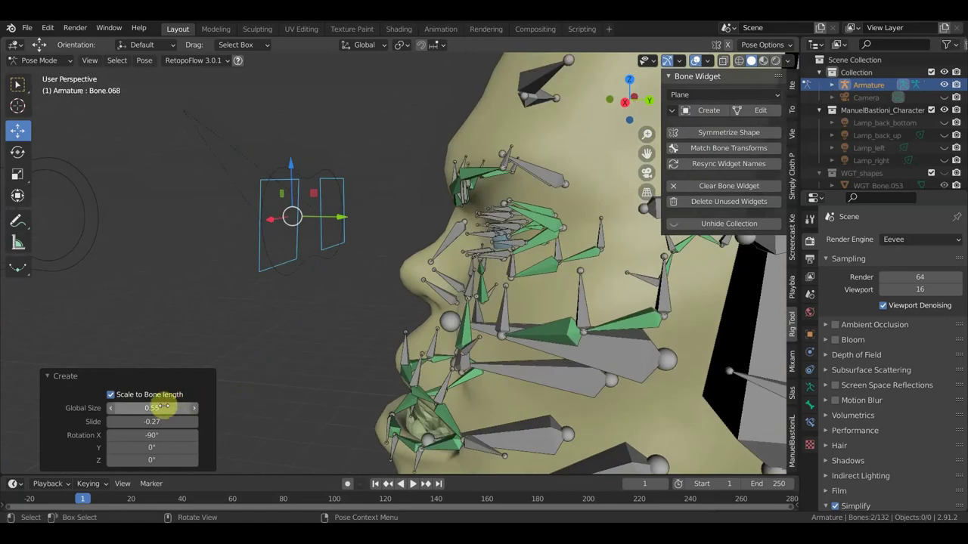
{"action": "mouse_move", "coordinate": [154, 408]}
{"action": "left_mouse_down"}
{"action": "mouse_move", "coordinate": [129, 408]}
{"action": "mouse_move", "coordinate": [151, 408]}
{"action": "mouse_move", "coordinate": [151, 422]}
{"action": "left_mouse_up"}
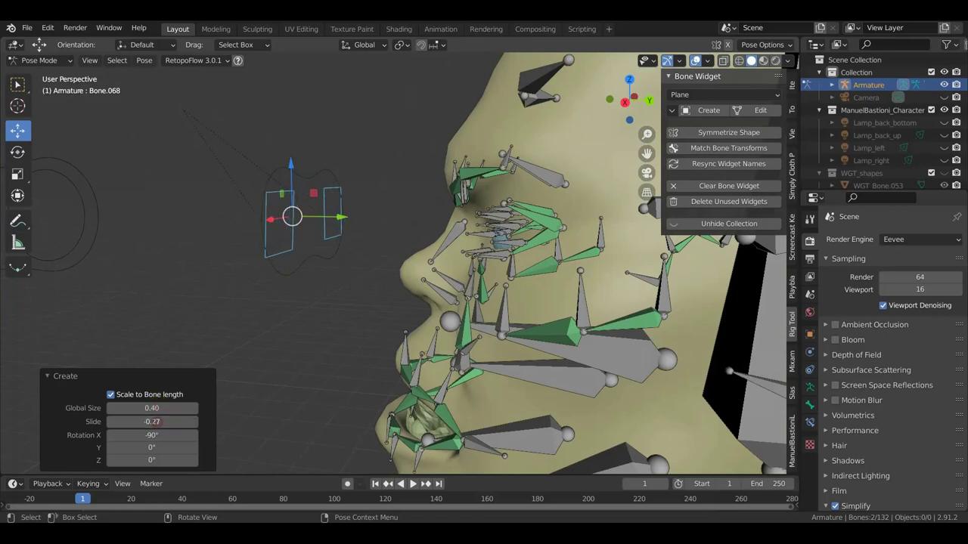
{"action": "left_click_drag", "start_coordinate": [151, 408], "coordinate": [140, 408]}
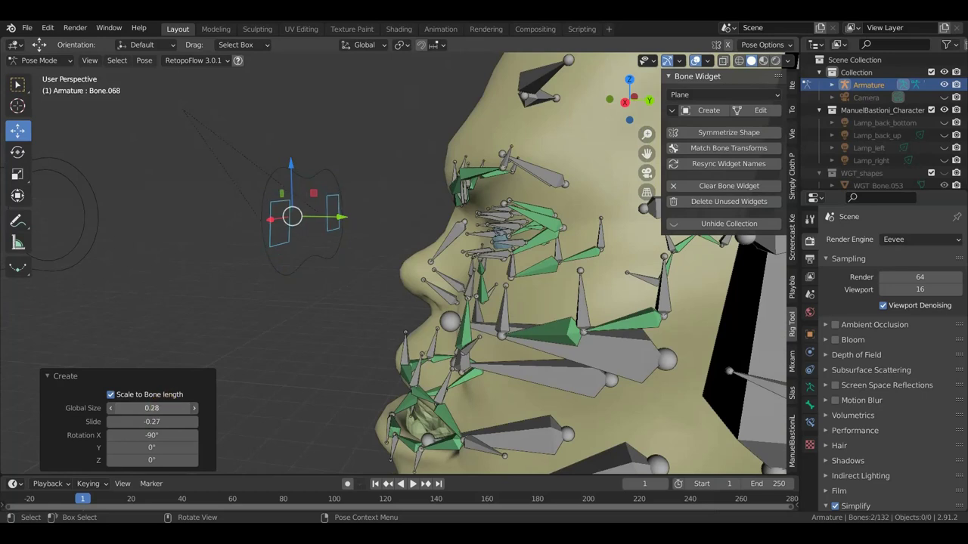
{"action": "mouse_move", "coordinate": [294, 347]}
{"action": "middle_mouse_down"}
{"action": "mouse_move", "coordinate": [421, 342]}
{"action": "mouse_move", "coordinate": [358, 344]}
{"action": "middle_mouse_up"}
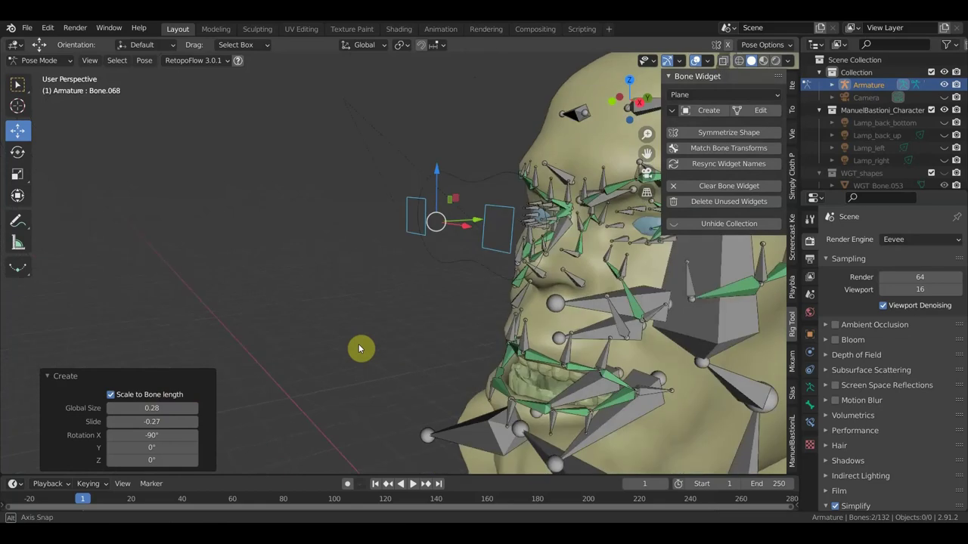
Give the eye control bone an Eyes widget with Global Size 1.33 and Slide -0.42.
{"action": "left_click", "coordinate": [475, 189]}
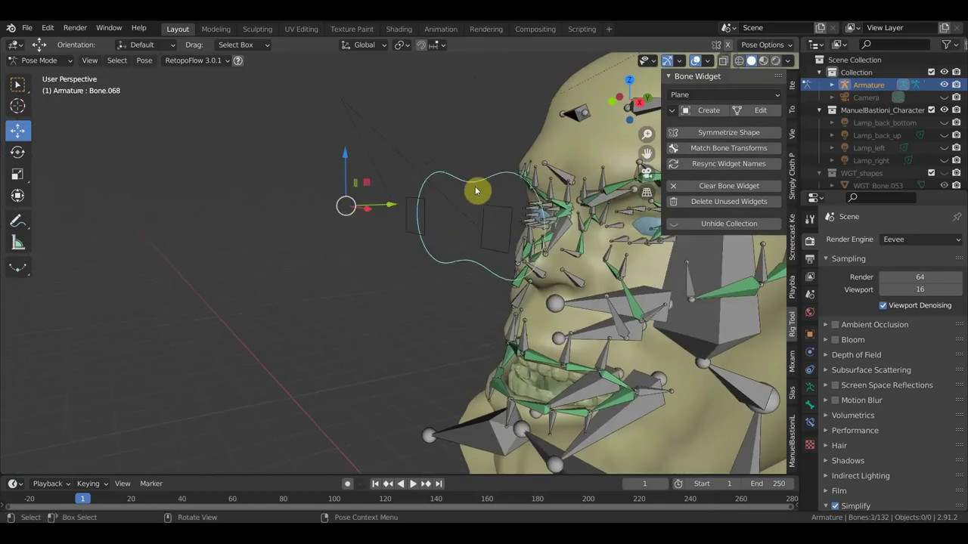
{"action": "left_click", "coordinate": [705, 98]}
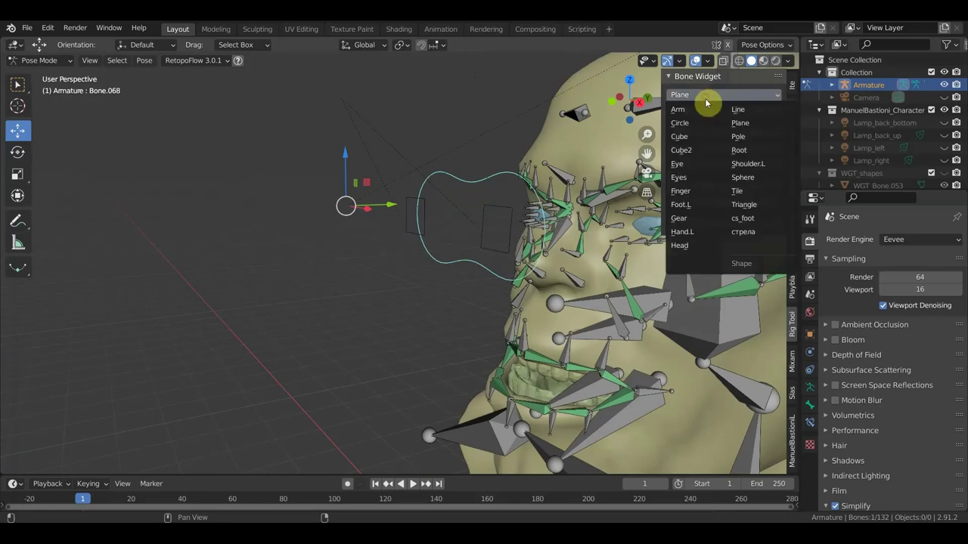
{"action": "left_click", "coordinate": [695, 177]}
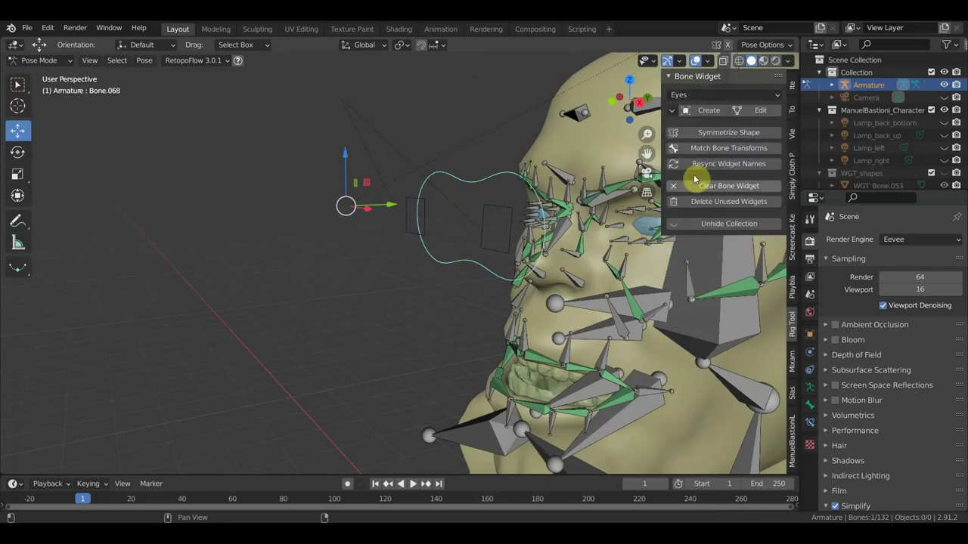
{"action": "left_click", "coordinate": [706, 110]}
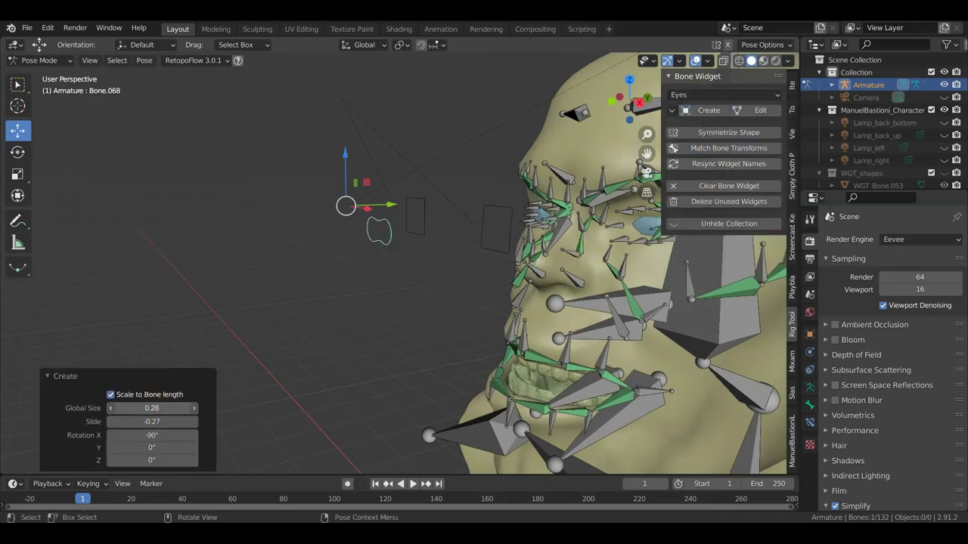
{"action": "left_click_drag", "start_coordinate": [152, 408], "coordinate": [219, 408]}
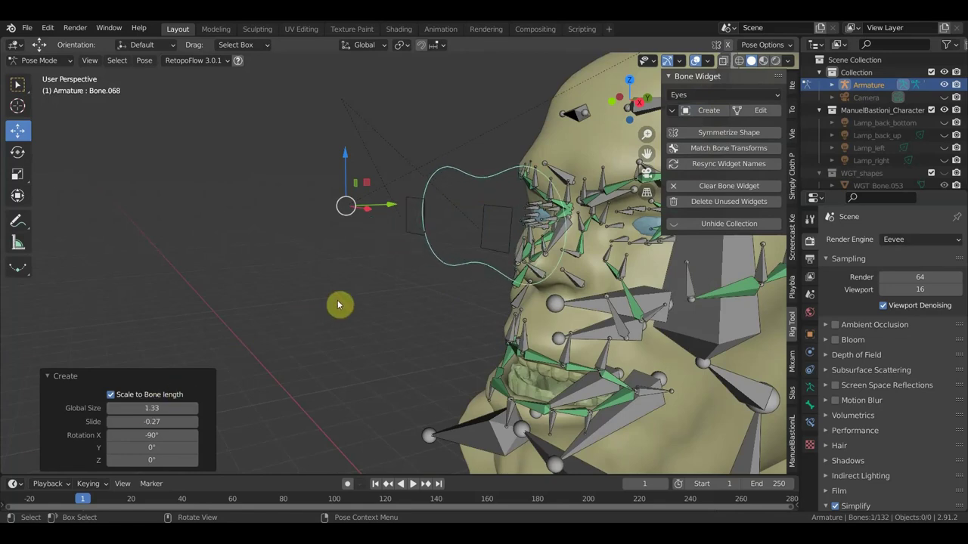
{"action": "key", "text": "KP_1"}
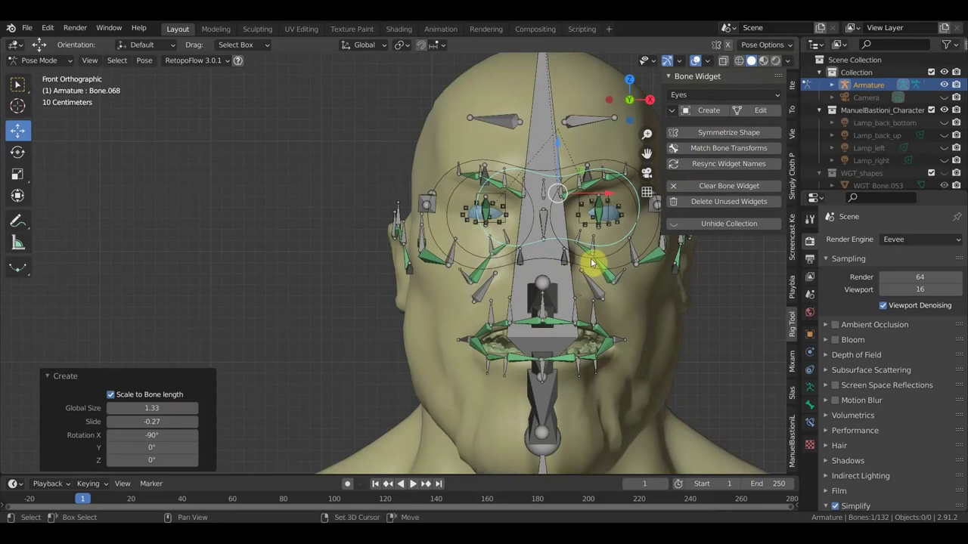
{"action": "middle_click_drag", "start_coordinate": [592, 263], "coordinate": [465, 279]}
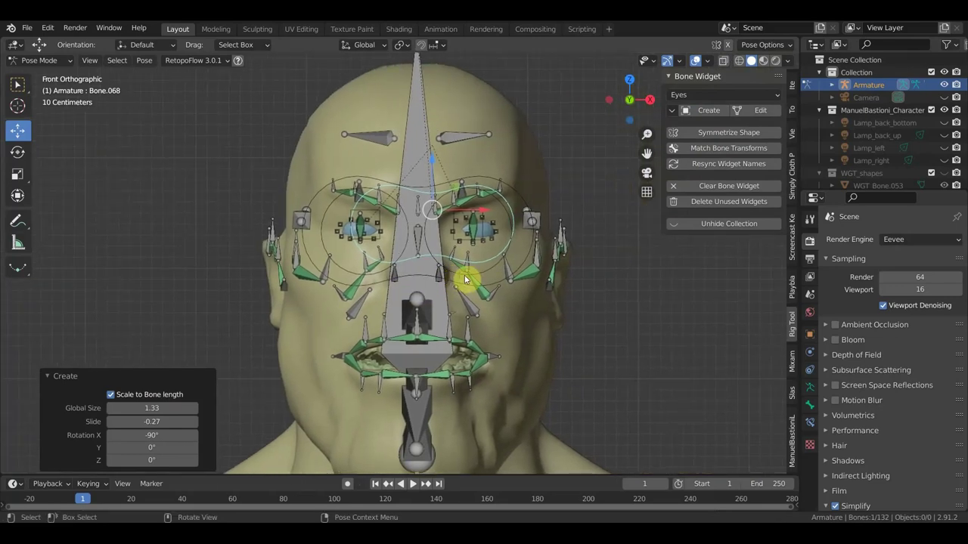
{"action": "mouse_move", "coordinate": [155, 421]}
{"action": "left_mouse_down"}
{"action": "mouse_move", "coordinate": [129, 421]}
{"action": "mouse_move", "coordinate": [143, 421]}
{"action": "left_mouse_up"}
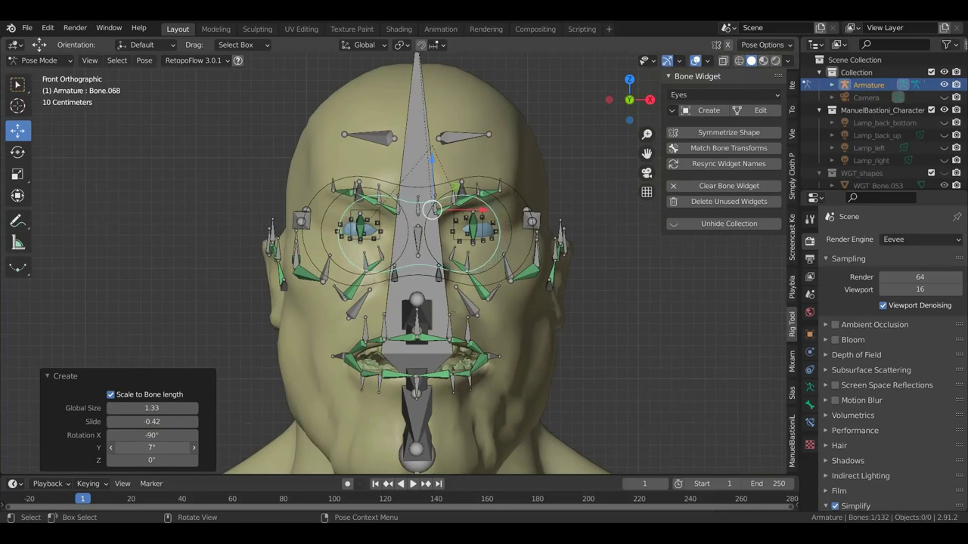
{"action": "mouse_move", "coordinate": [475, 280]}
{"action": "middle_mouse_down"}
{"action": "mouse_move", "coordinate": [374, 302]}
{"action": "mouse_move", "coordinate": [320, 302]}
{"action": "middle_mouse_up"}
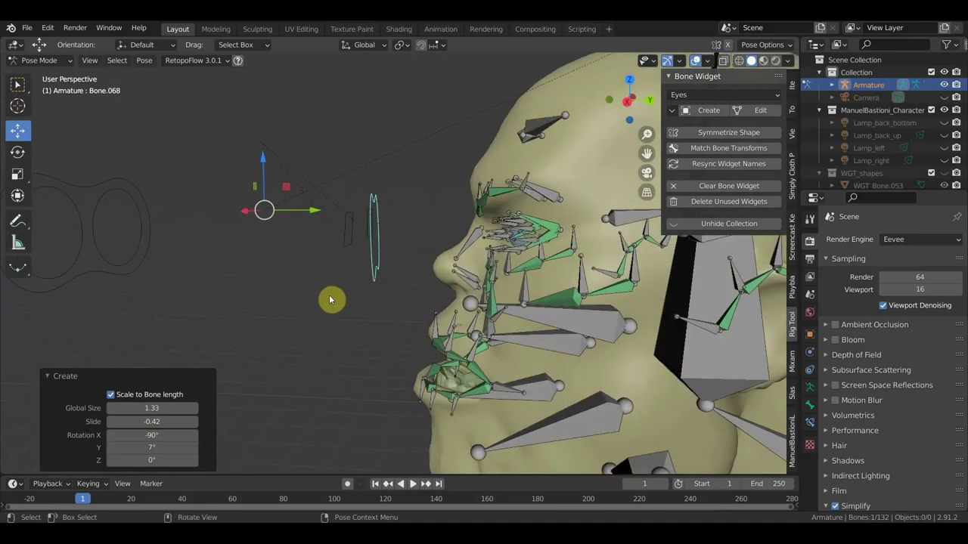
Tilt the eye widget to 0.2° Y rotation and enlarge it, checking side and top views.
{"action": "key", "text": "KP_3"}
{"action": "mouse_move", "coordinate": [353, 314]}
{"action": "middle_mouse_down"}
{"action": "mouse_move", "coordinate": [361, 409]}
{"action": "mouse_move", "coordinate": [367, 382]}
{"action": "middle_mouse_up"}
{"action": "key", "text": "KP_7"}
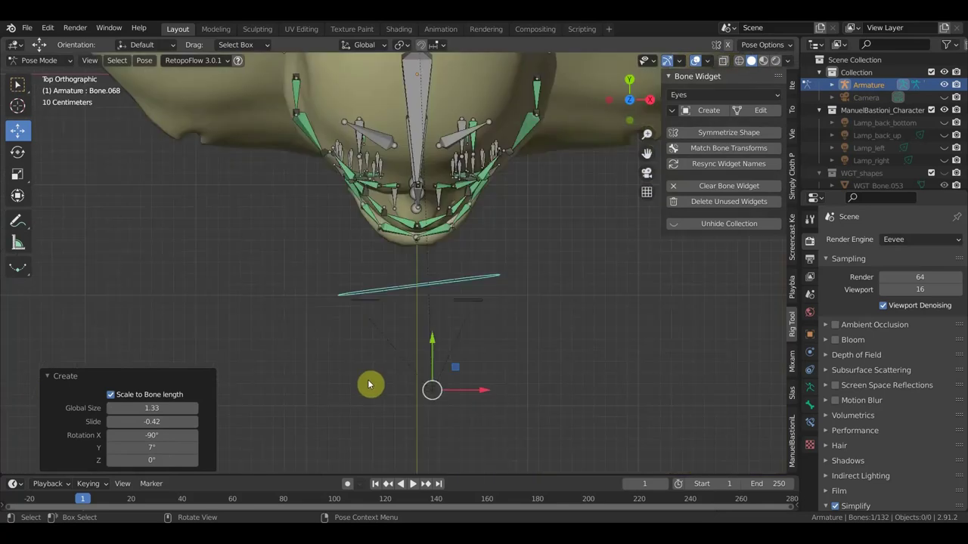
{"action": "left_click_drag", "start_coordinate": [151, 448], "coordinate": [148, 448]}
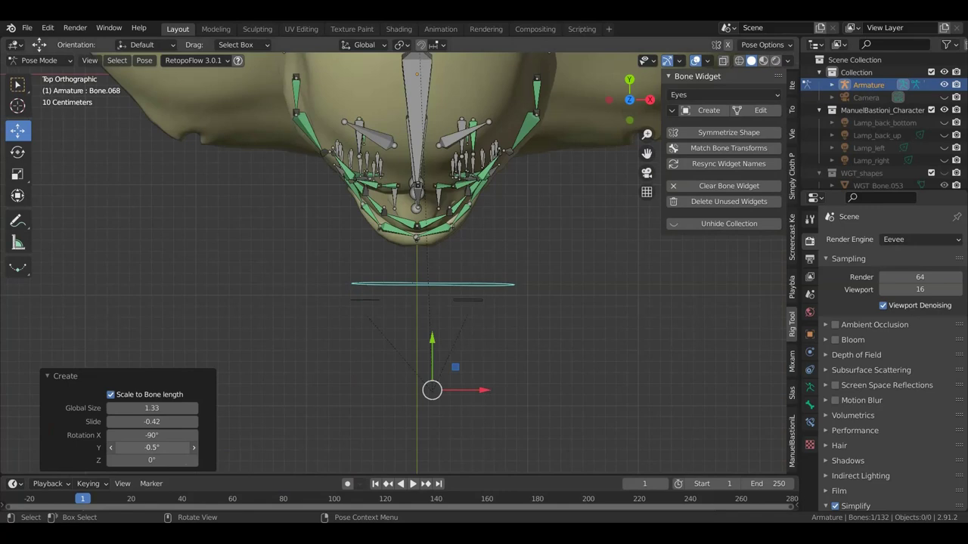
{"action": "left_click_drag", "start_coordinate": [156, 447], "coordinate": [151, 421]}
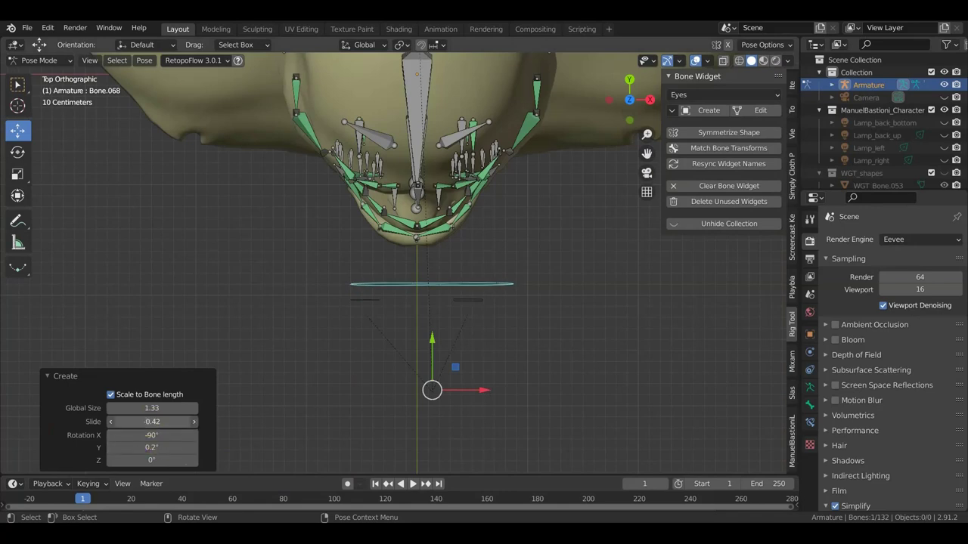
{"action": "mouse_move", "coordinate": [162, 408]}
{"action": "left_mouse_down"}
{"action": "mouse_move", "coordinate": [181, 408]}
{"action": "mouse_move", "coordinate": [136, 409]}
{"action": "left_mouse_up"}
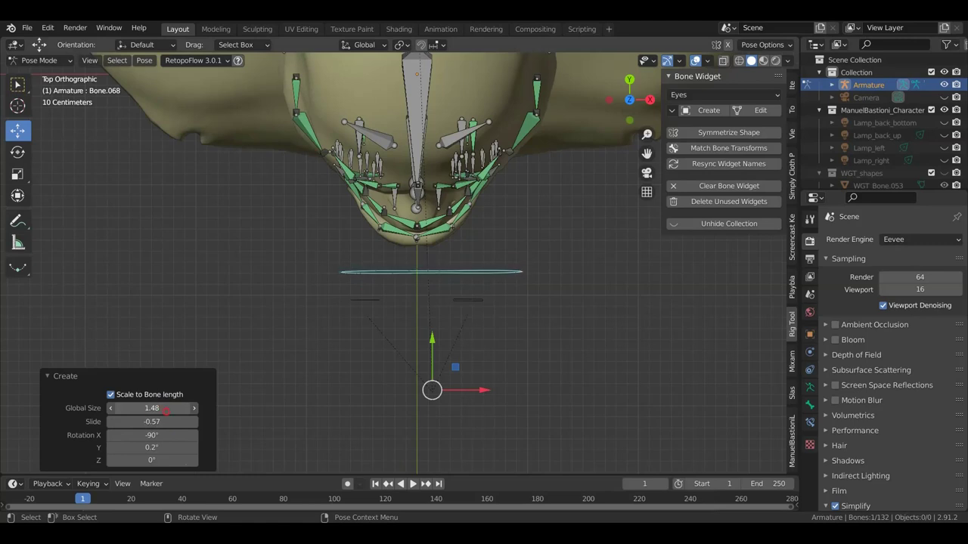
{"action": "scroll", "coordinate": [466, 345], "scroll_direction": "up", "scroll_amount": 1}
{"action": "scroll", "coordinate": [467, 345], "scroll_direction": "up", "scroll_amount": 2}
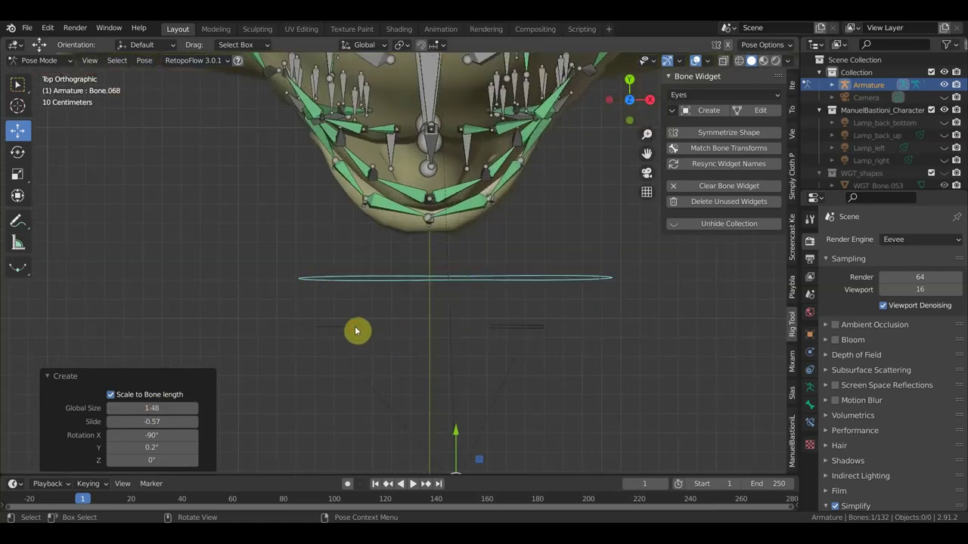
Select Bone.115, create an Eyes widget on it, and bring up the widget shape list.
{"action": "left_click", "coordinate": [523, 332]}
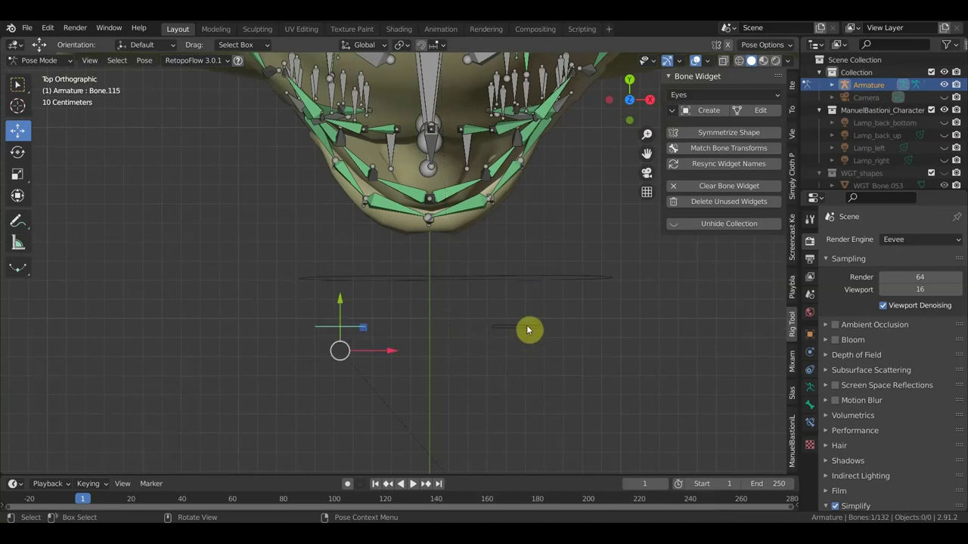
{"action": "left_click_drag", "start_coordinate": [396, 352], "coordinate": [396, 353]}
{"action": "left_click", "coordinate": [395, 349]}
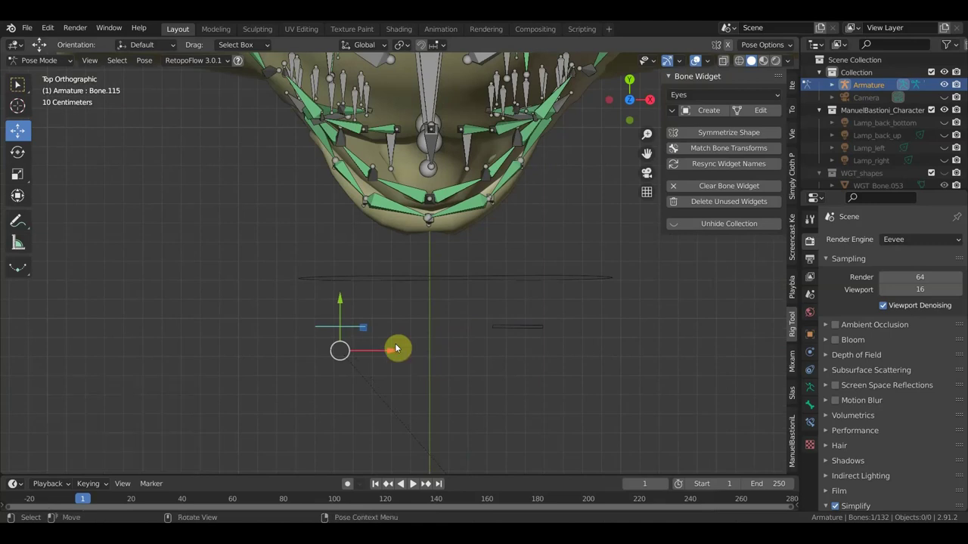
{"action": "left_click", "coordinate": [711, 111]}
{"action": "mouse_move", "coordinate": [622, 224]}
{"action": "middle_mouse_down"}
{"action": "mouse_move", "coordinate": [549, 276]}
{"action": "mouse_move", "coordinate": [423, 205]}
{"action": "mouse_move", "coordinate": [605, 151]}
{"action": "middle_mouse_up"}
{"action": "left_click", "coordinate": [713, 96]}
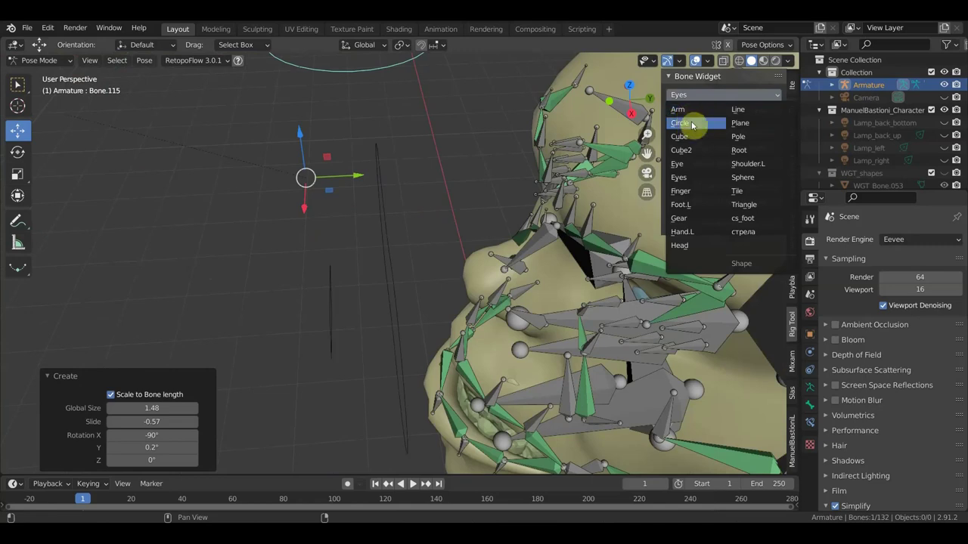
Replace Bone.115's widget with a Cube at Slide -0.81 and Global Size 0.34.
{"action": "left_click", "coordinate": [690, 125]}
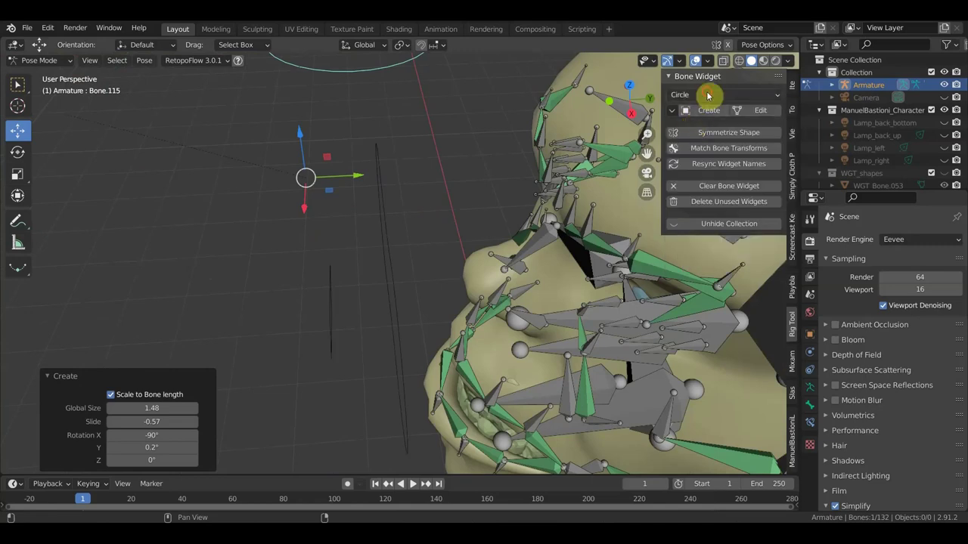
{"action": "left_click", "coordinate": [708, 94]}
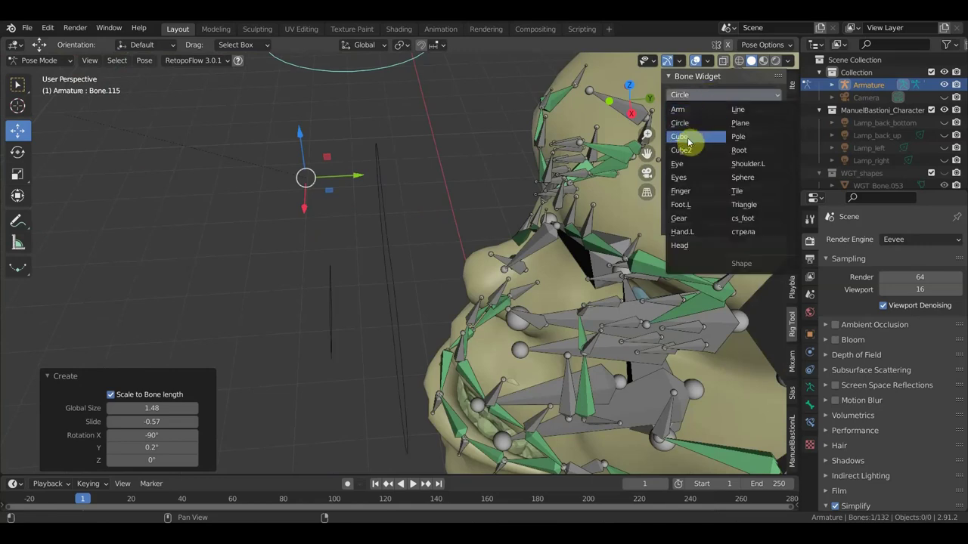
{"action": "left_click", "coordinate": [687, 137]}
{"action": "left_click", "coordinate": [711, 111]}
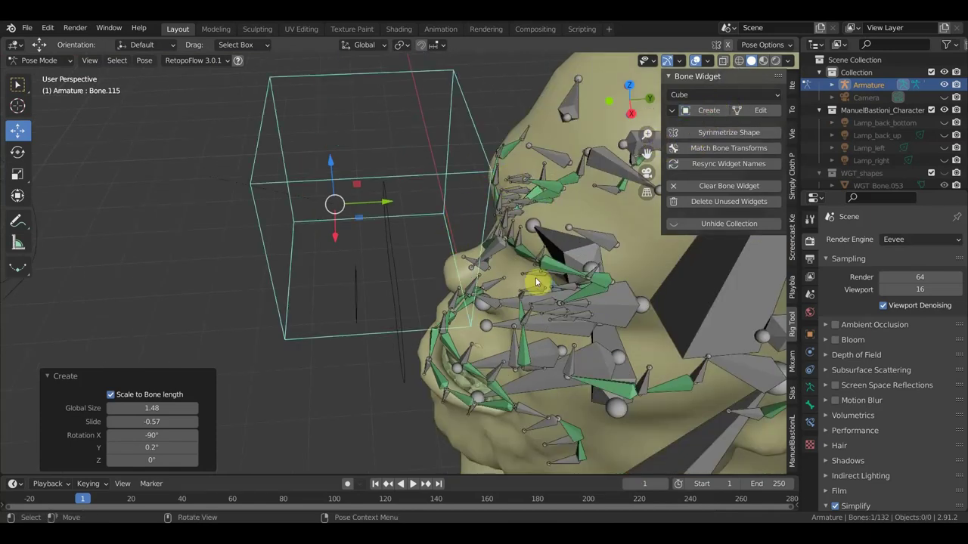
{"action": "left_click_drag", "start_coordinate": [151, 421], "coordinate": [129, 421]}
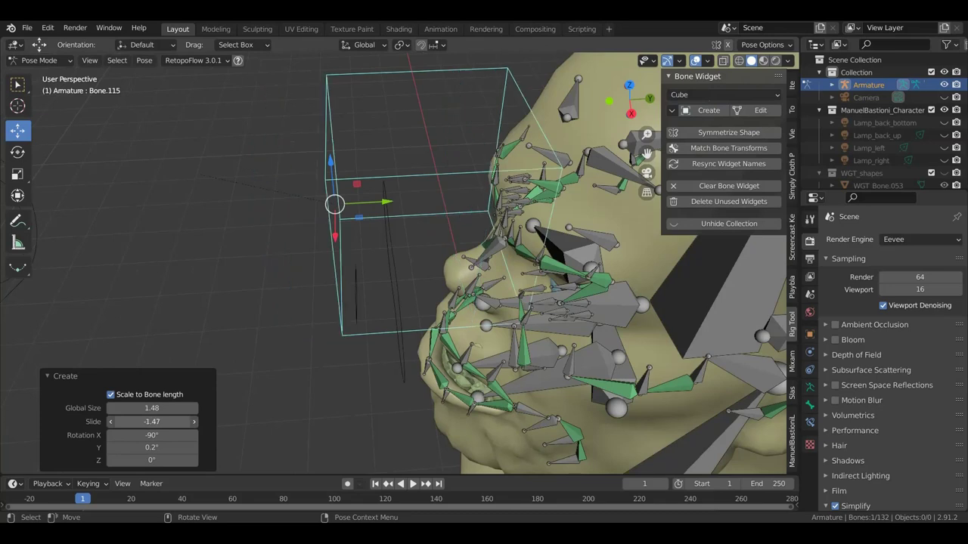
{"action": "mouse_move", "coordinate": [184, 408]}
{"action": "left_mouse_down"}
{"action": "mouse_move", "coordinate": [140, 408]}
{"action": "mouse_move", "coordinate": [186, 422]}
{"action": "left_mouse_up"}
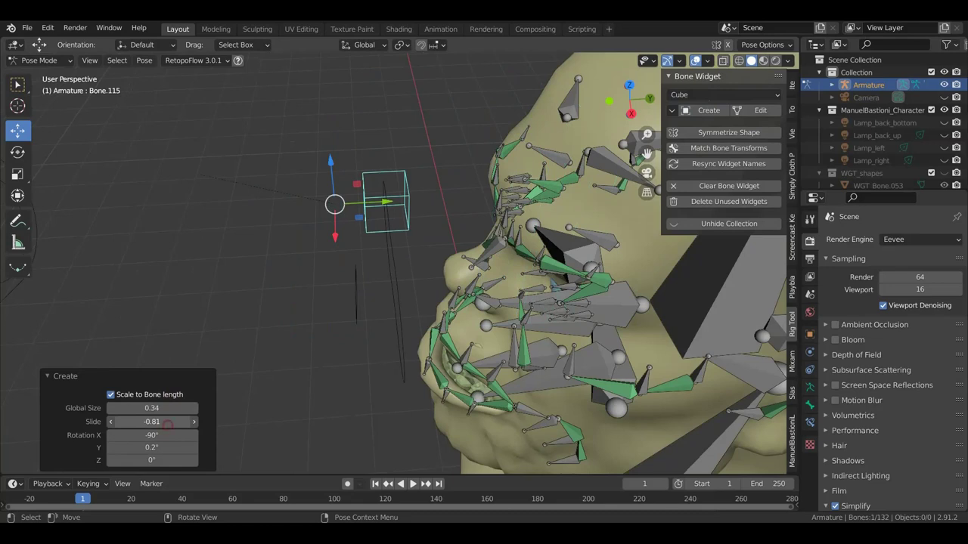
{"action": "mouse_move", "coordinate": [295, 361]}
{"action": "middle_mouse_down"}
{"action": "mouse_move", "coordinate": [466, 302]}
{"action": "mouse_move", "coordinate": [464, 291]}
{"action": "middle_mouse_up"}
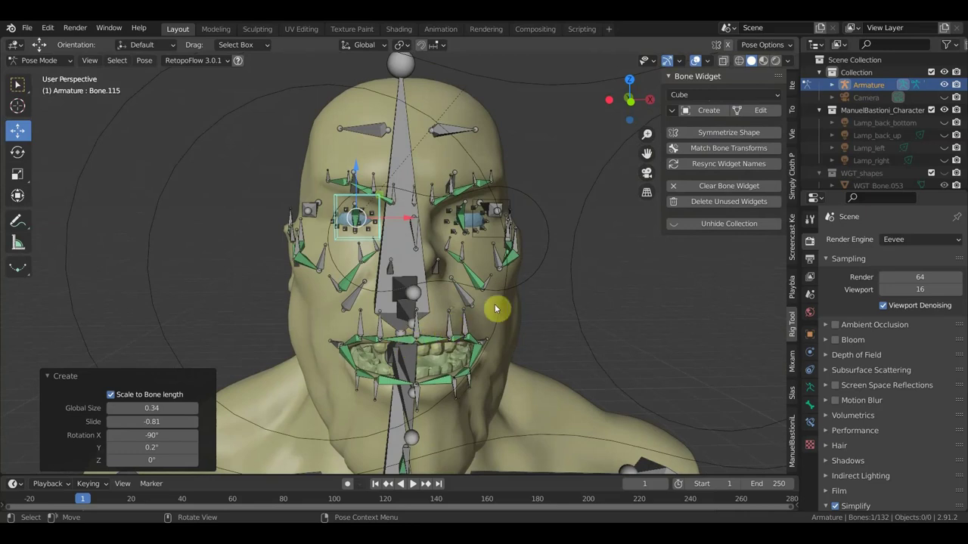
Select Bone.069 at the other eye and create a Cube widget on it.
{"action": "left_click", "coordinate": [488, 240]}
{"action": "middle_click_drag", "start_coordinate": [494, 240], "coordinate": [459, 264]}
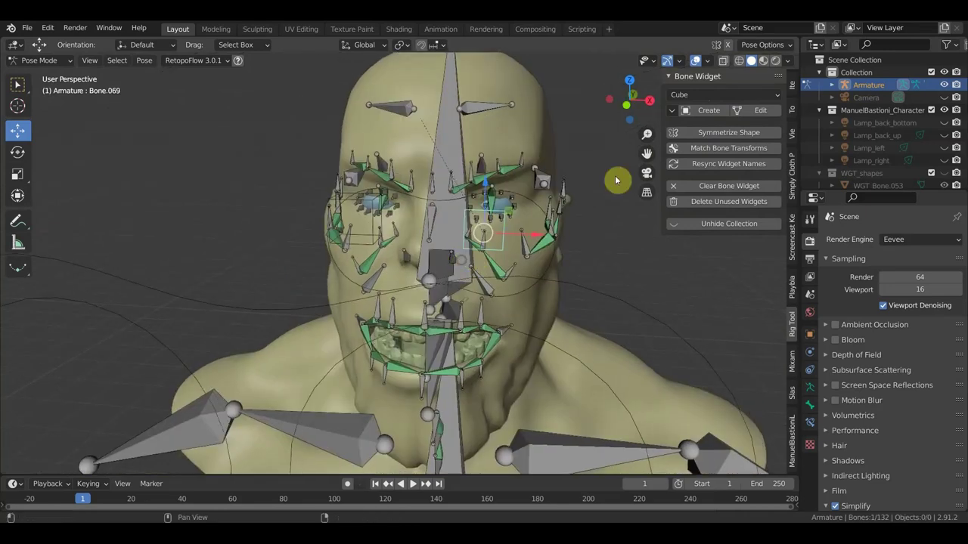
{"action": "left_click", "coordinate": [707, 112]}
{"action": "mouse_move", "coordinate": [582, 234]}
{"action": "middle_mouse_down"}
{"action": "mouse_move", "coordinate": [590, 236]}
{"action": "mouse_move", "coordinate": [575, 308]}
{"action": "mouse_move", "coordinate": [475, 339]}
{"action": "mouse_move", "coordinate": [455, 301]}
{"action": "mouse_move", "coordinate": [451, 265]}
{"action": "middle_mouse_up"}
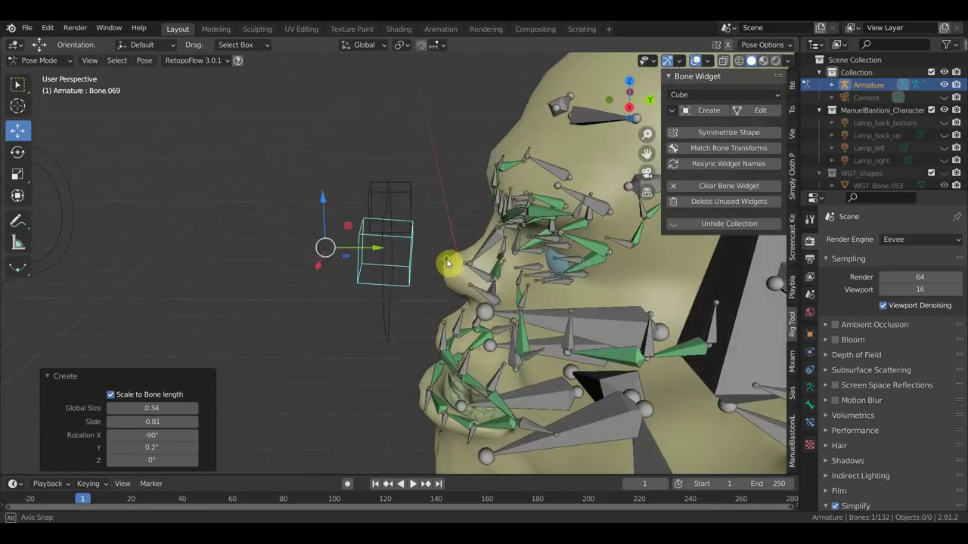
{"action": "key", "text": "KP_3"}
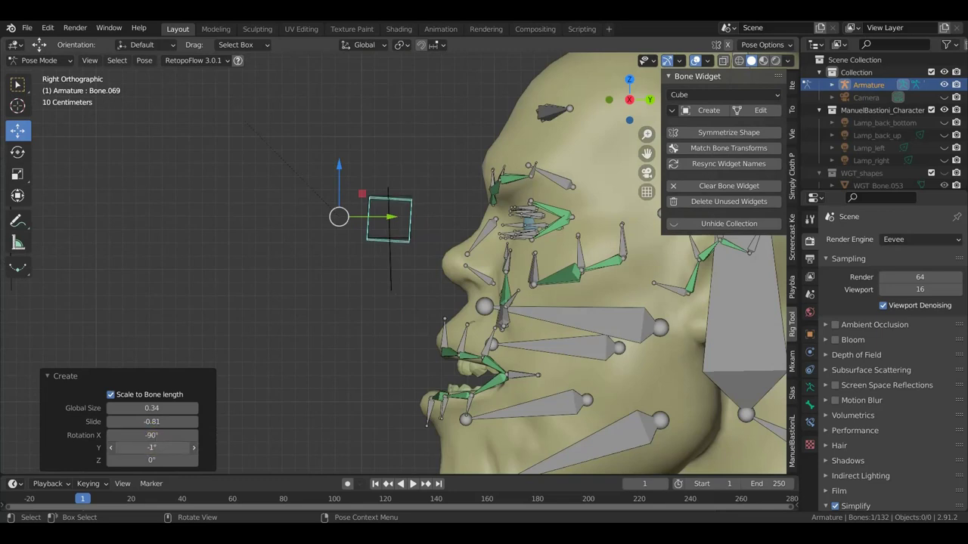
Tune Bone.069's cube widget to Slide -0.81 and rotation -85°, -1°, -0.3°.
{"action": "left_click", "coordinate": [138, 453]}
{"action": "left_click_drag", "start_coordinate": [151, 459], "coordinate": [158, 459]}
{"action": "left_click", "coordinate": [155, 425]}
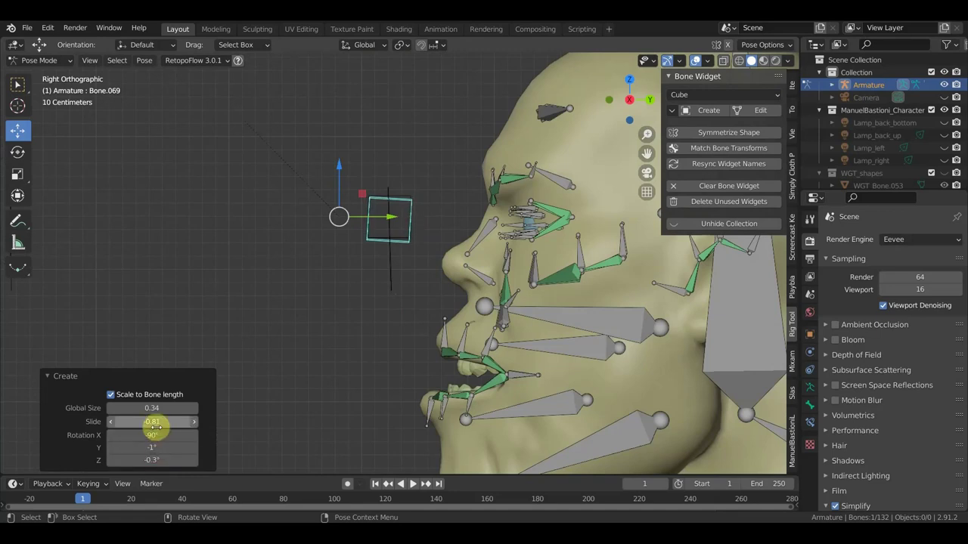
{"action": "left_click_drag", "start_coordinate": [155, 422], "coordinate": [150, 422]}
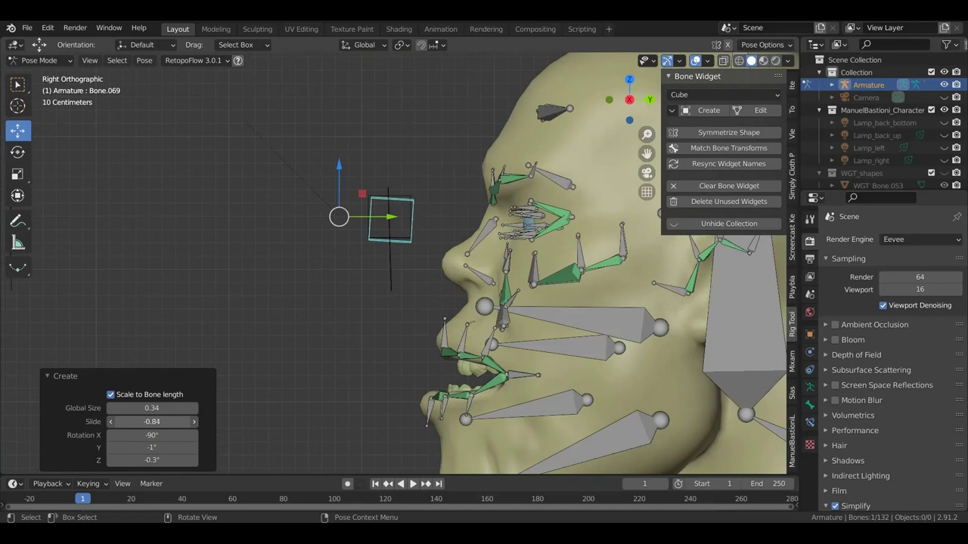
{"action": "left_click_drag", "start_coordinate": [152, 421], "coordinate": [155, 421]}
{"action": "left_click", "coordinate": [145, 435]}
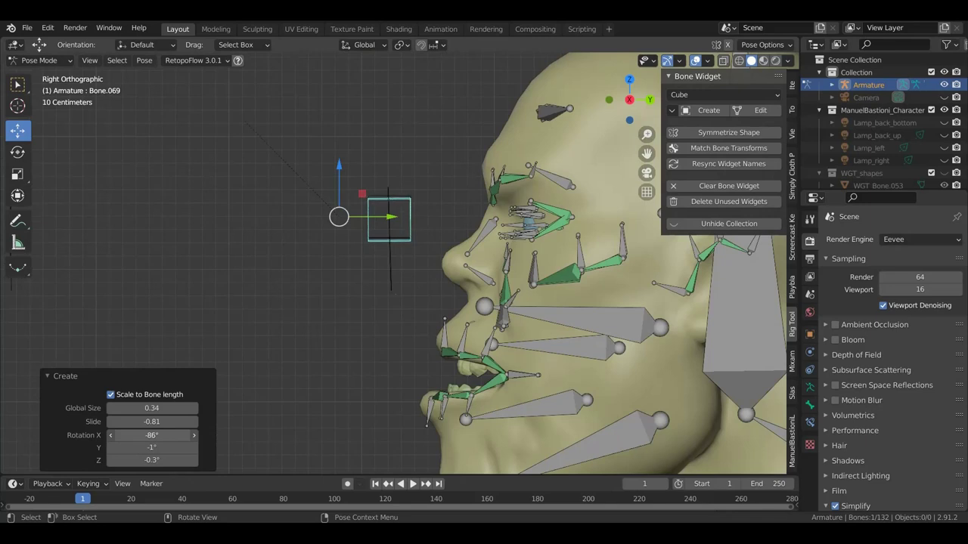
{"action": "mouse_move", "coordinate": [275, 393]}
{"action": "middle_mouse_down"}
{"action": "mouse_move", "coordinate": [422, 404]}
{"action": "mouse_move", "coordinate": [421, 395]}
{"action": "middle_mouse_up"}
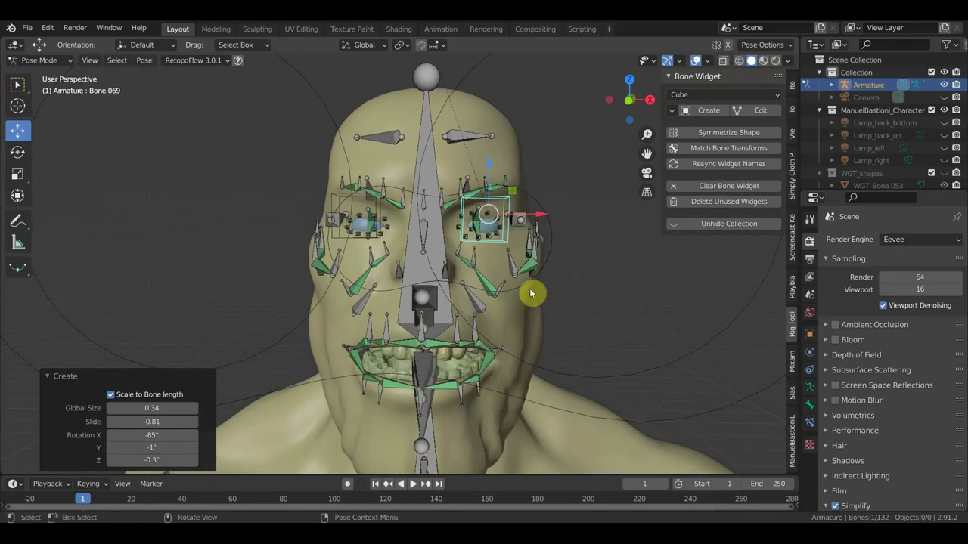
{"action": "left_click", "coordinate": [553, 254]}
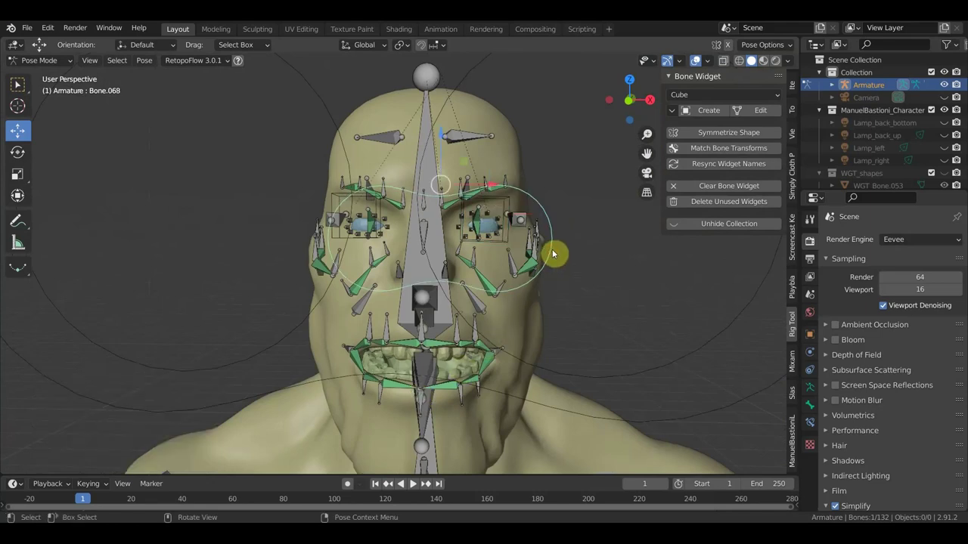
{"action": "key", "text": "g"}
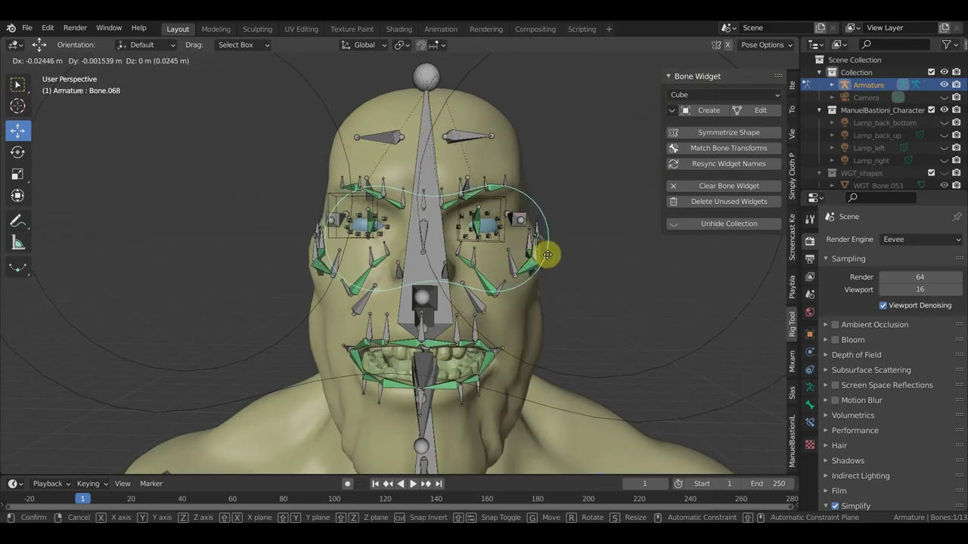
{"action": "left_click", "coordinate": [547, 258]}
{"action": "key", "text": "ctrl+z"}
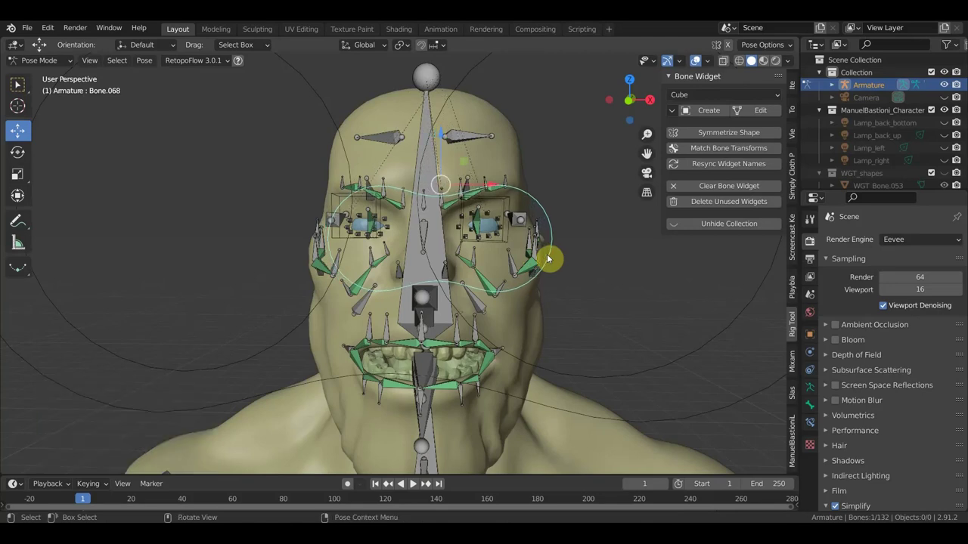
{"action": "mouse_move", "coordinate": [548, 257]}
{"action": "middle_mouse_down"}
{"action": "mouse_move", "coordinate": [460, 313]}
{"action": "mouse_move", "coordinate": [421, 352]}
{"action": "mouse_move", "coordinate": [371, 367]}
{"action": "mouse_move", "coordinate": [310, 409]}
{"action": "mouse_move", "coordinate": [383, 302]}
{"action": "middle_mouse_up"}
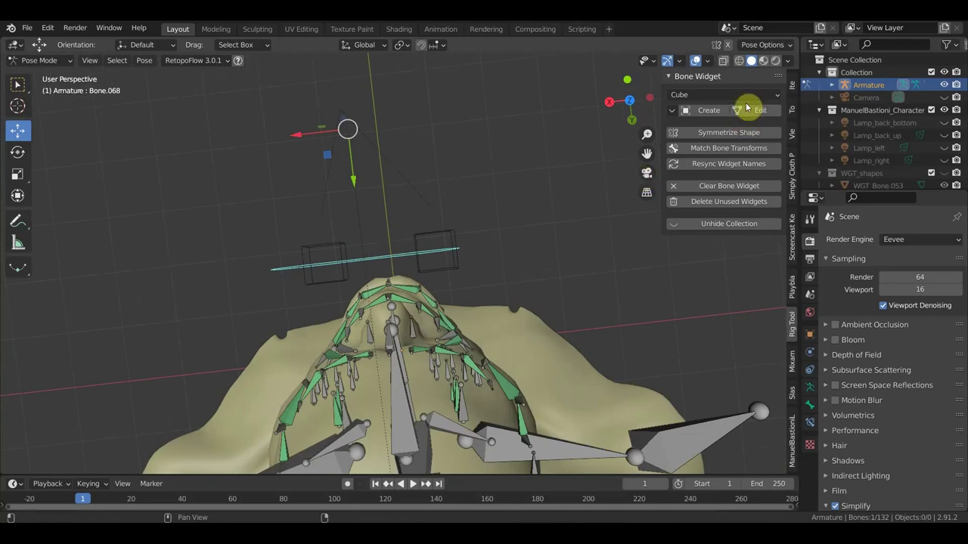
Create an Eyes widget on Bone.068, not scaled to bone length, slid out to 11.85.
{"action": "left_click", "coordinate": [711, 101]}
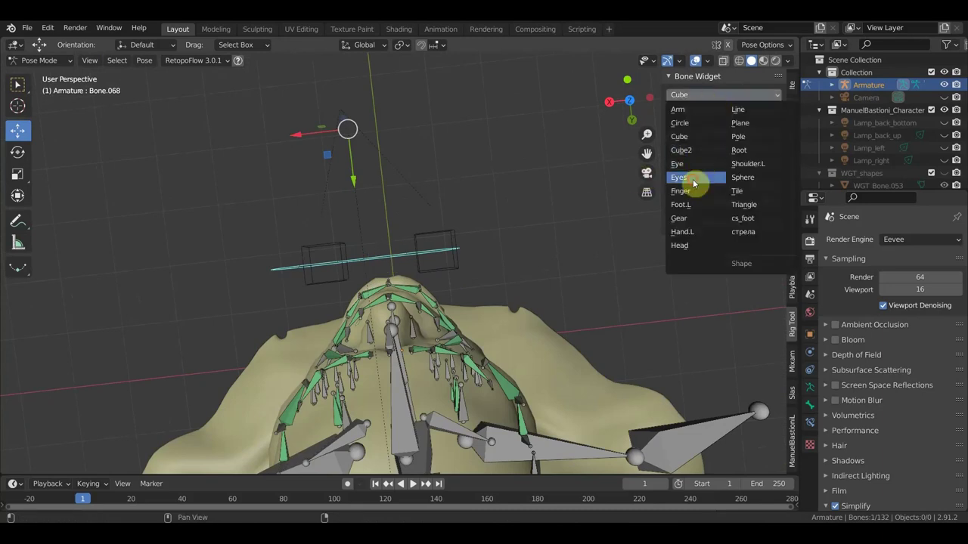
{"action": "left_click", "coordinate": [694, 181]}
{"action": "left_click", "coordinate": [715, 111]}
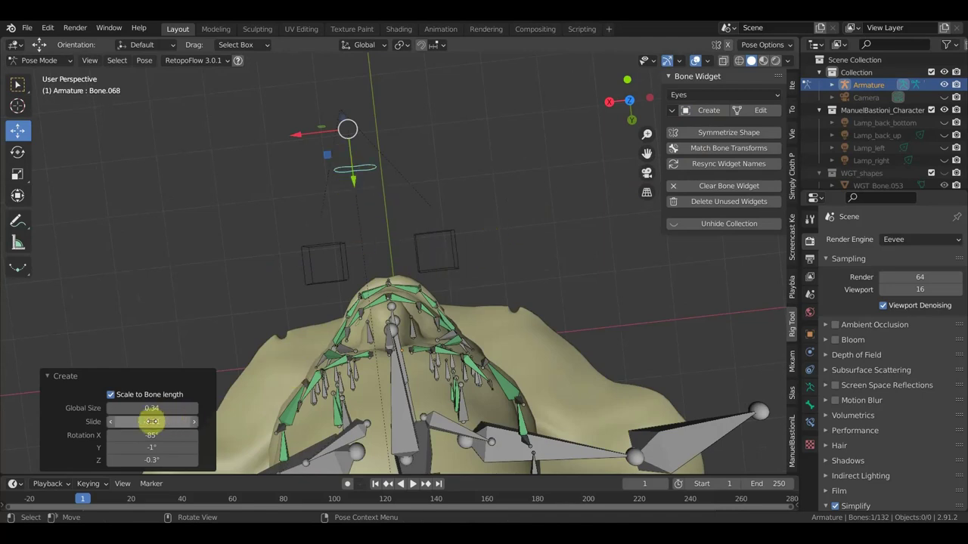
{"action": "left_click", "coordinate": [111, 395]}
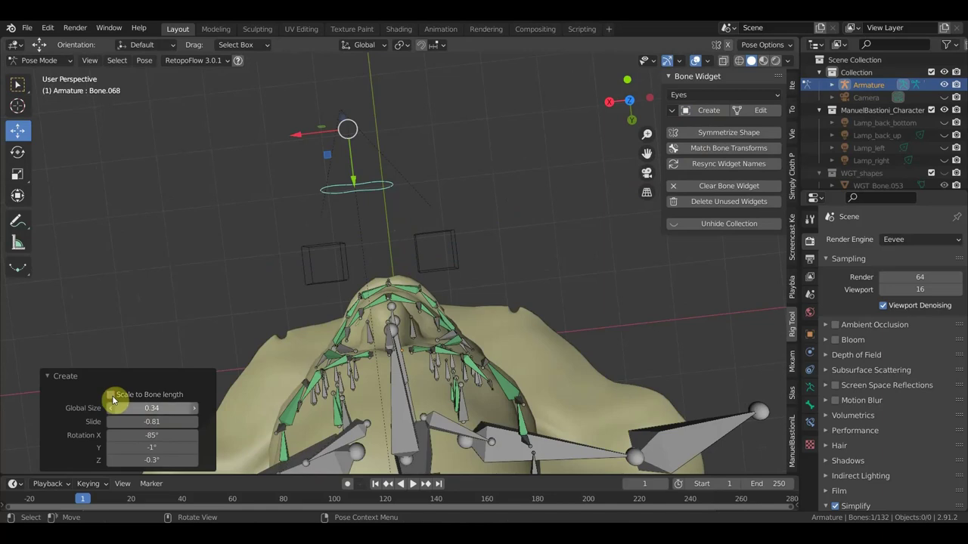
{"action": "mouse_move", "coordinate": [152, 422]}
{"action": "left_mouse_down"}
{"action": "mouse_move", "coordinate": [182, 422]}
{"action": "mouse_move", "coordinate": [128, 422]}
{"action": "mouse_move", "coordinate": [144, 422]}
{"action": "left_mouse_up"}
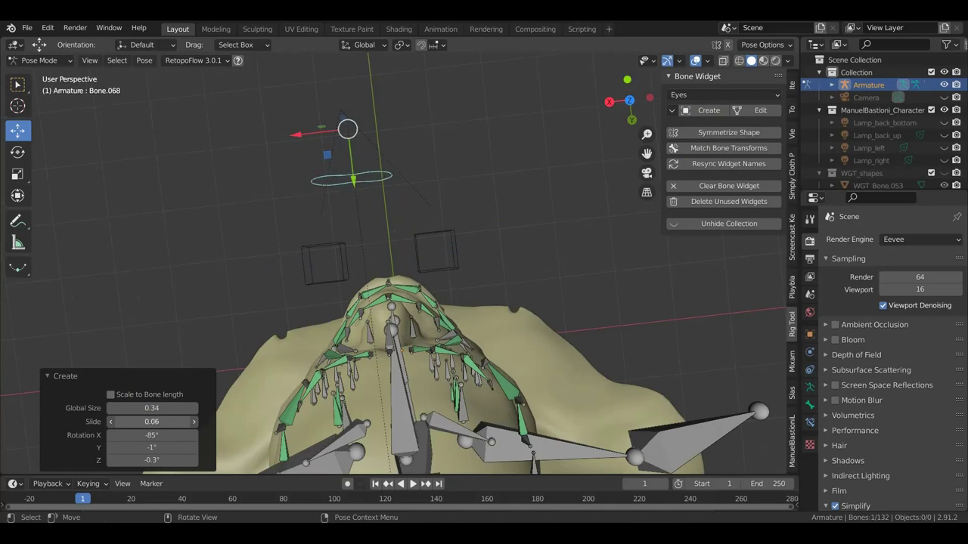
{"action": "mouse_move", "coordinate": [152, 421]}
{"action": "left_mouse_down"}
{"action": "mouse_move", "coordinate": [185, 422]}
{"action": "mouse_move", "coordinate": [136, 422]}
{"action": "mouse_move", "coordinate": [152, 422]}
{"action": "left_mouse_up"}
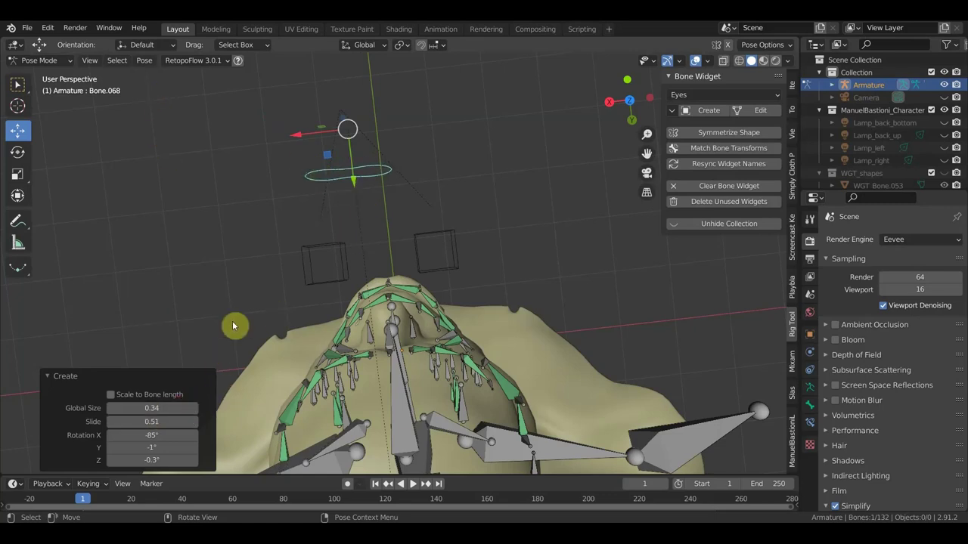
Tilt the Eyes widget to -86° X and set Global Size 1.00 to frame both eyes.
{"action": "key", "text": "KP_3"}
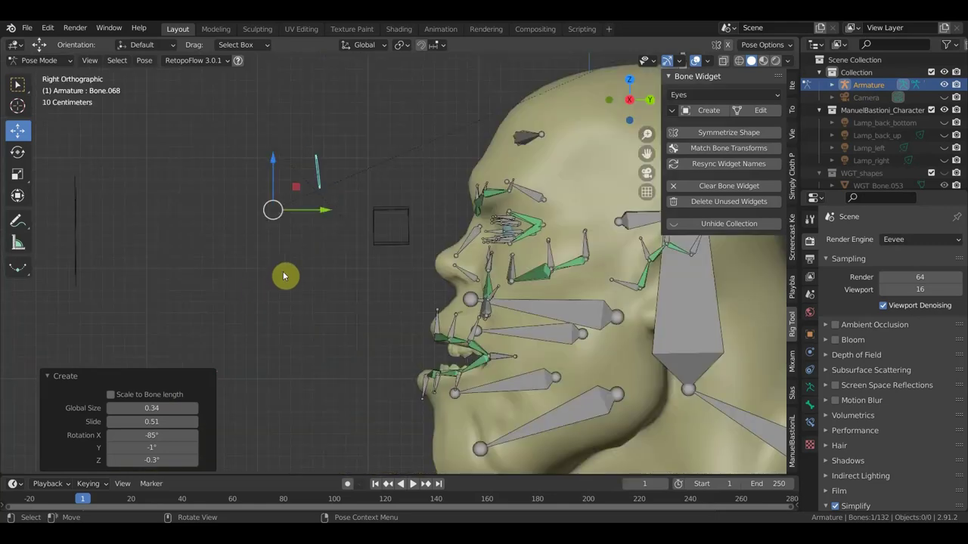
{"action": "key", "text": "KP_7"}
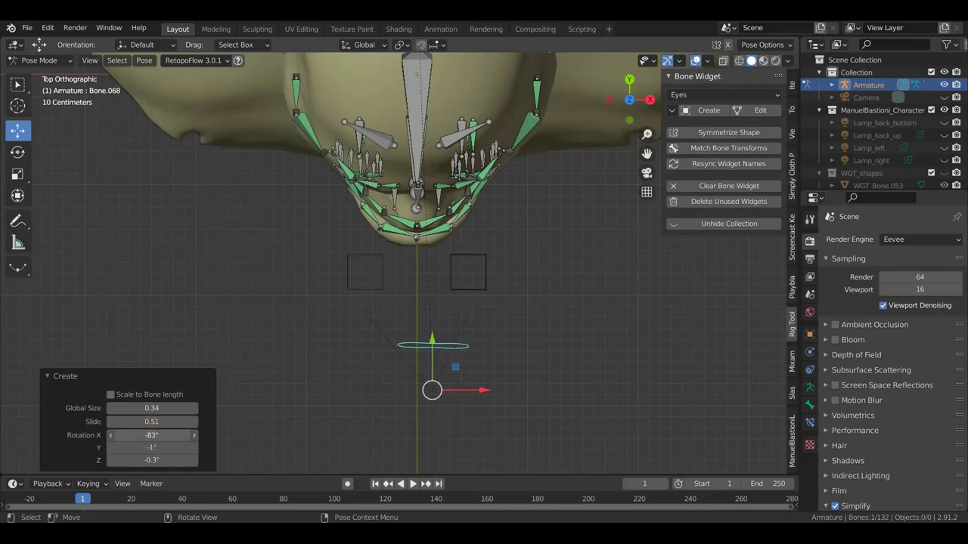
{"action": "left_click_drag", "start_coordinate": [151, 435], "coordinate": [146, 434]}
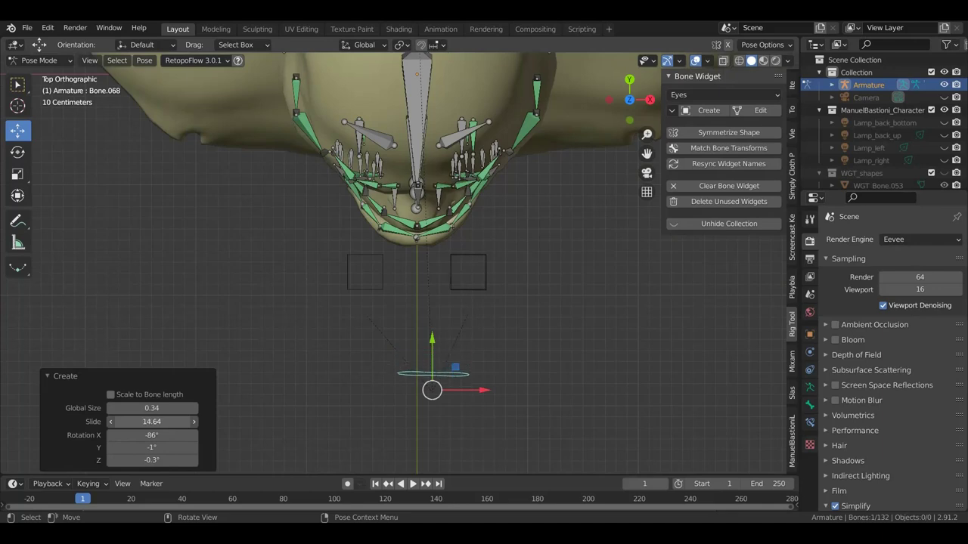
{"action": "mouse_move", "coordinate": [151, 409]}
{"action": "left_mouse_down"}
{"action": "mouse_move", "coordinate": [181, 408]}
{"action": "mouse_move", "coordinate": [147, 408]}
{"action": "left_mouse_up"}
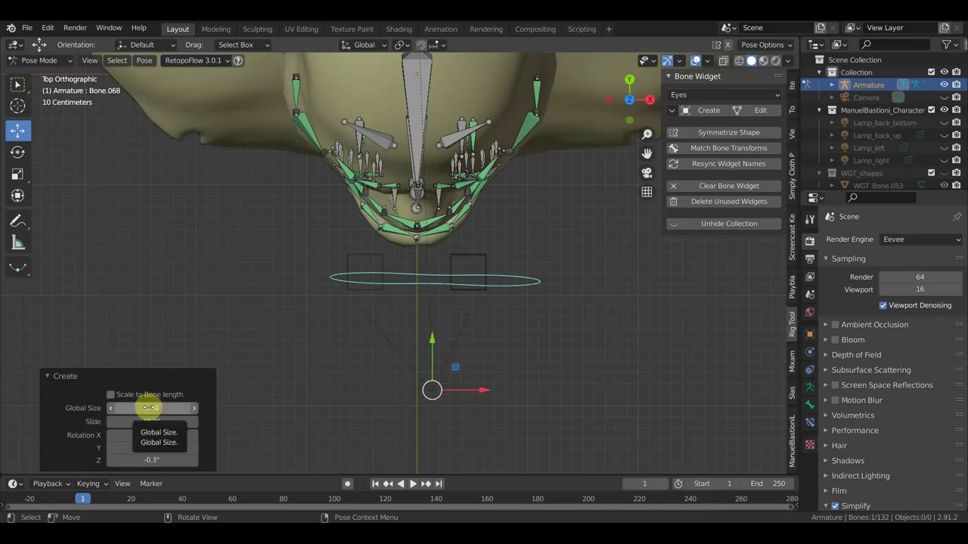
{"action": "key", "text": "KP_1"}
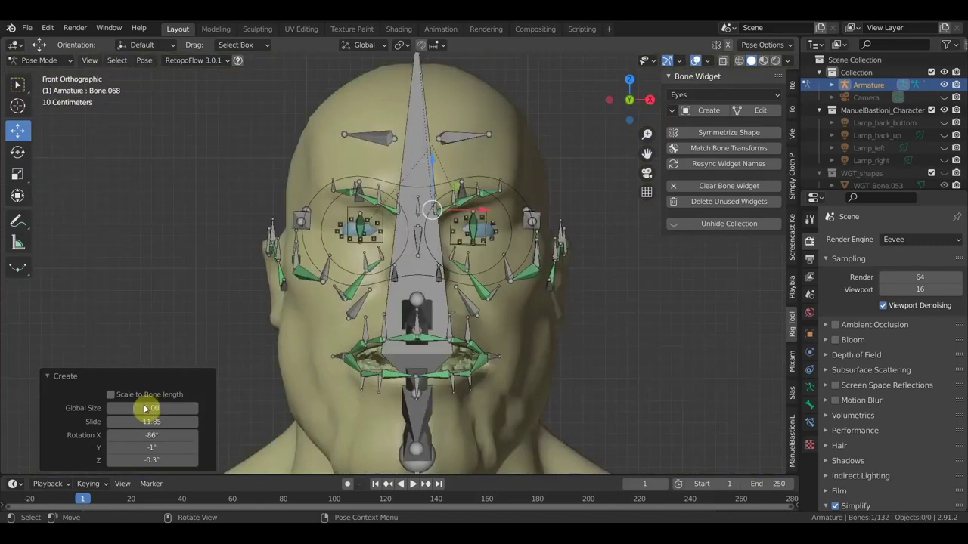
{"action": "mouse_move", "coordinate": [472, 278]}
{"action": "middle_mouse_down"}
{"action": "mouse_move", "coordinate": [294, 335]}
{"action": "mouse_move", "coordinate": [318, 331]}
{"action": "mouse_move", "coordinate": [306, 377]}
{"action": "mouse_move", "coordinate": [379, 295]}
{"action": "mouse_move", "coordinate": [371, 315]}
{"action": "mouse_move", "coordinate": [423, 325]}
{"action": "mouse_move", "coordinate": [467, 272]}
{"action": "mouse_move", "coordinate": [447, 173]}
{"action": "mouse_move", "coordinate": [439, 235]}
{"action": "mouse_move", "coordinate": [405, 226]}
{"action": "middle_mouse_up"}
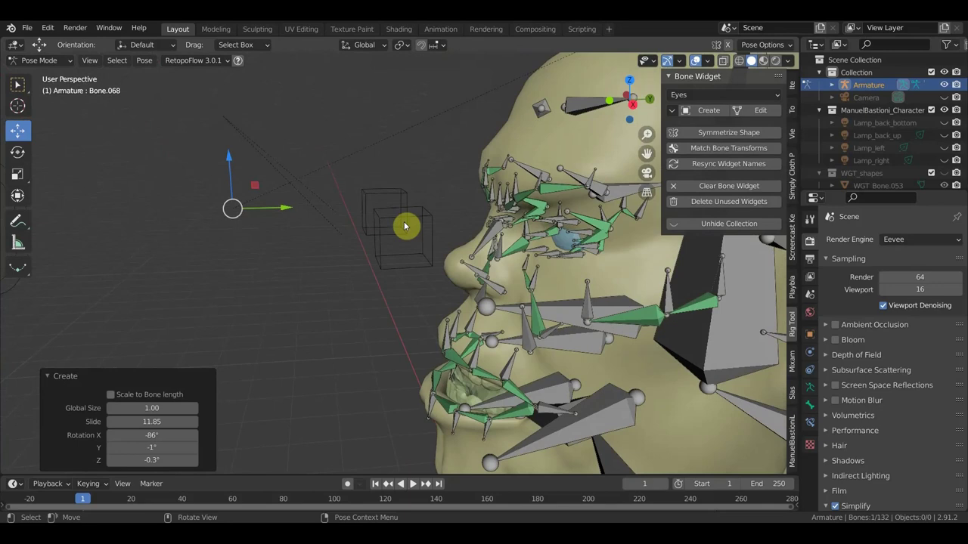
Undo the last change, then box-select the six finished eye-control bones and hide them with H.
{"action": "key", "text": "ctrl+z"}
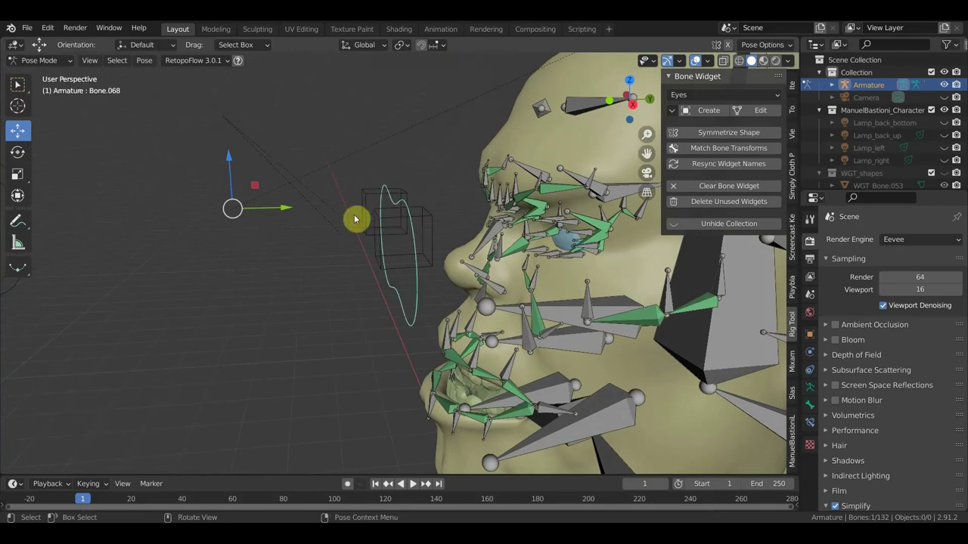
{"action": "mouse_move", "coordinate": [396, 220]}
{"action": "middle_mouse_down"}
{"action": "mouse_move", "coordinate": [507, 203]}
{"action": "mouse_move", "coordinate": [401, 238]}
{"action": "mouse_move", "coordinate": [400, 275]}
{"action": "mouse_move", "coordinate": [351, 262]}
{"action": "middle_mouse_up"}
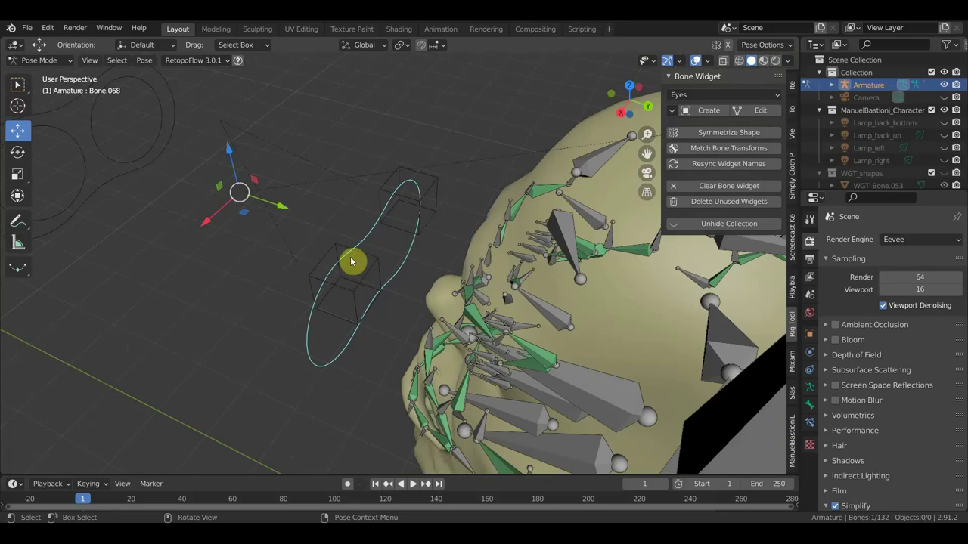
{"action": "mouse_move", "coordinate": [492, 231]}
{"action": "middle_mouse_down"}
{"action": "mouse_move", "coordinate": [501, 248]}
{"action": "mouse_move", "coordinate": [577, 203]}
{"action": "mouse_move", "coordinate": [589, 174]}
{"action": "middle_mouse_up"}
{"action": "scroll", "coordinate": [557, 225], "scroll_direction": "up", "scroll_amount": 2}
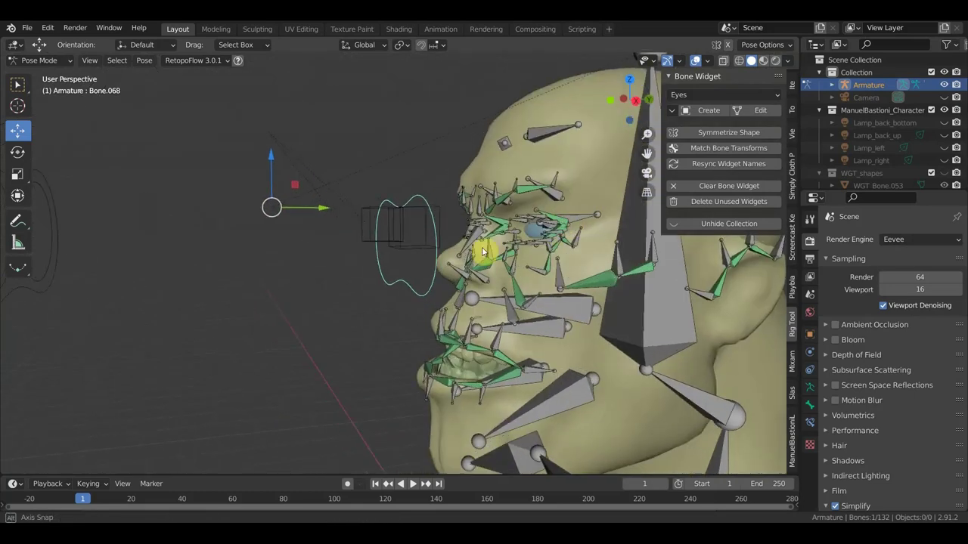
{"action": "scroll", "coordinate": [469, 260], "scroll_direction": "up", "scroll_amount": 2}
{"action": "scroll", "coordinate": [455, 268], "scroll_direction": "down", "scroll_amount": 3}
{"action": "left_click_drag", "start_coordinate": [415, 296], "coordinate": [139, 174]}
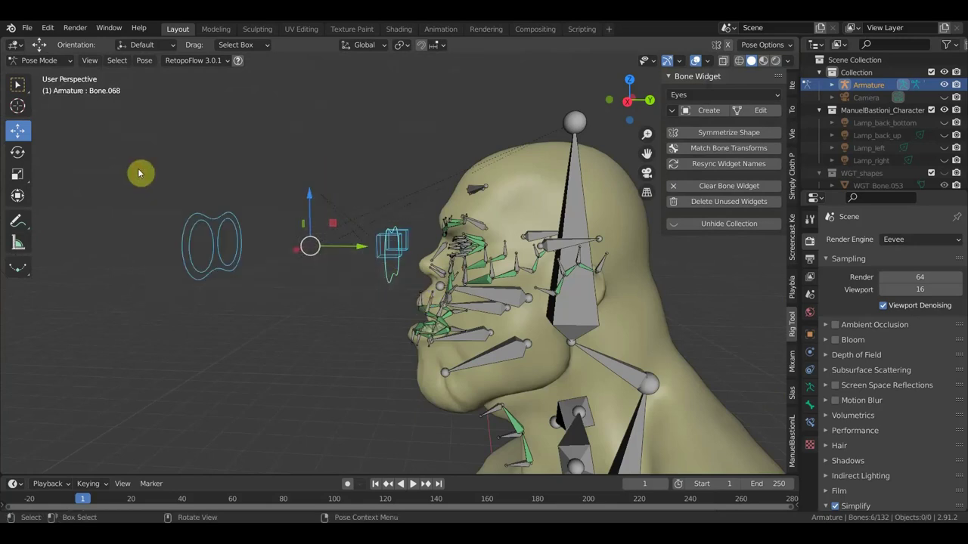
{"action": "key", "text": "h"}
{"action": "mouse_move", "coordinate": [139, 174]}
{"action": "middle_mouse_down"}
{"action": "mouse_move", "coordinate": [360, 192]}
{"action": "mouse_move", "coordinate": [181, 210]}
{"action": "mouse_move", "coordinate": [317, 202]}
{"action": "mouse_move", "coordinate": [358, 188]}
{"action": "mouse_move", "coordinate": [493, 199]}
{"action": "mouse_move", "coordinate": [492, 217]}
{"action": "middle_mouse_up"}
{"action": "scroll", "coordinate": [219, 207], "scroll_direction": "up", "scroll_amount": 2}
Select the four eyebrow bones, including Bone.108 and Bone.109, with Bone.040 active.
{"action": "mouse_move", "coordinate": [345, 232]}
{"action": "middle_mouse_down"}
{"action": "mouse_move", "coordinate": [398, 237]}
{"action": "mouse_move", "coordinate": [465, 307]}
{"action": "middle_mouse_up"}
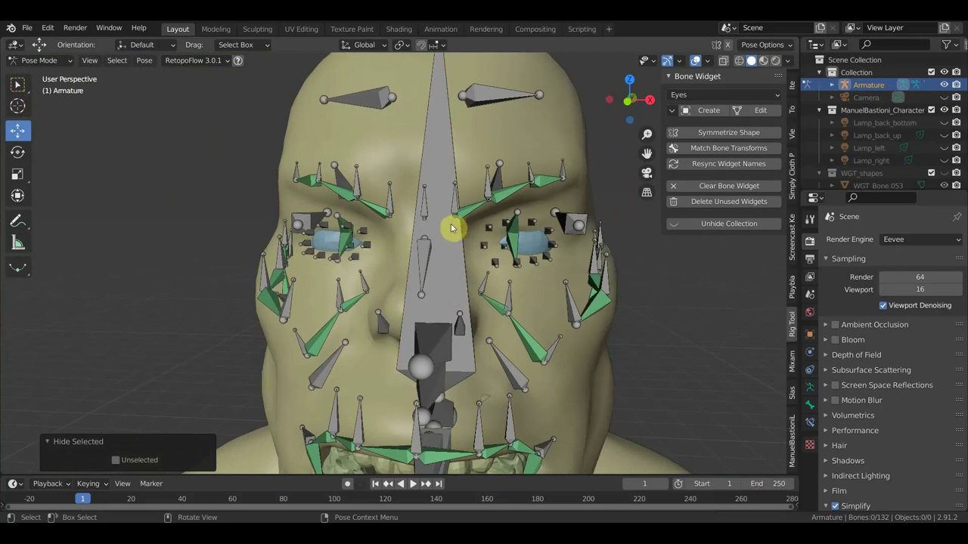
{"action": "left_click", "coordinate": [347, 201]}
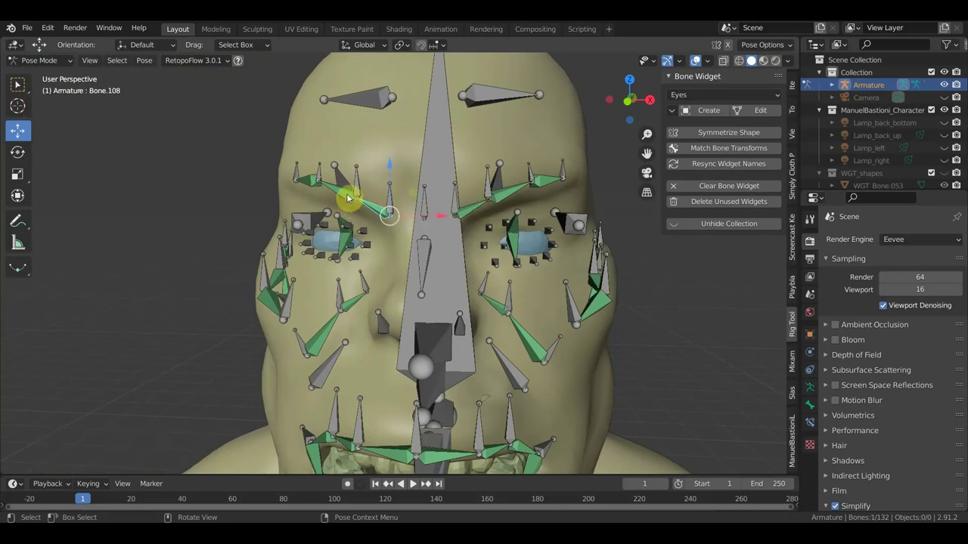
{"action": "left_click", "coordinate": [308, 185], "text": "shift"}
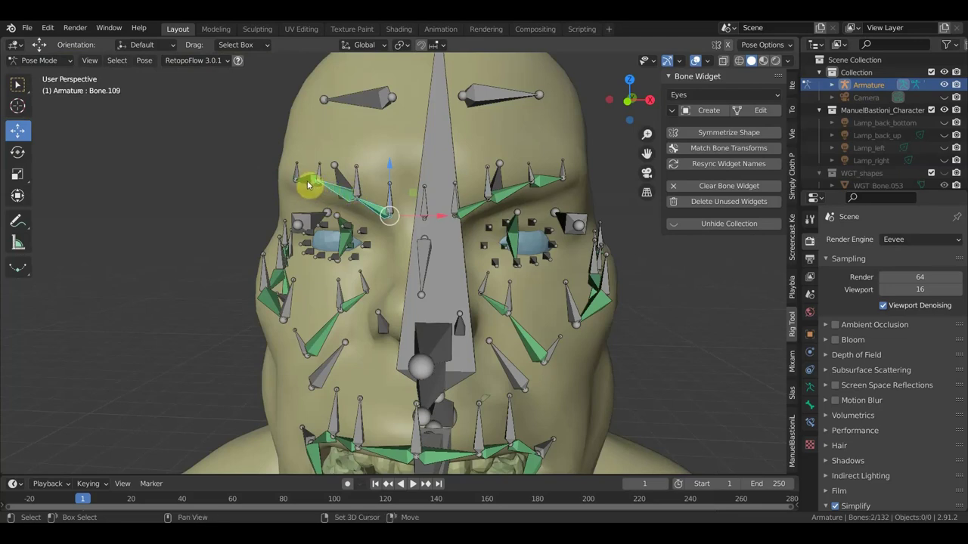
{"action": "left_click", "coordinate": [503, 220], "text": "shift"}
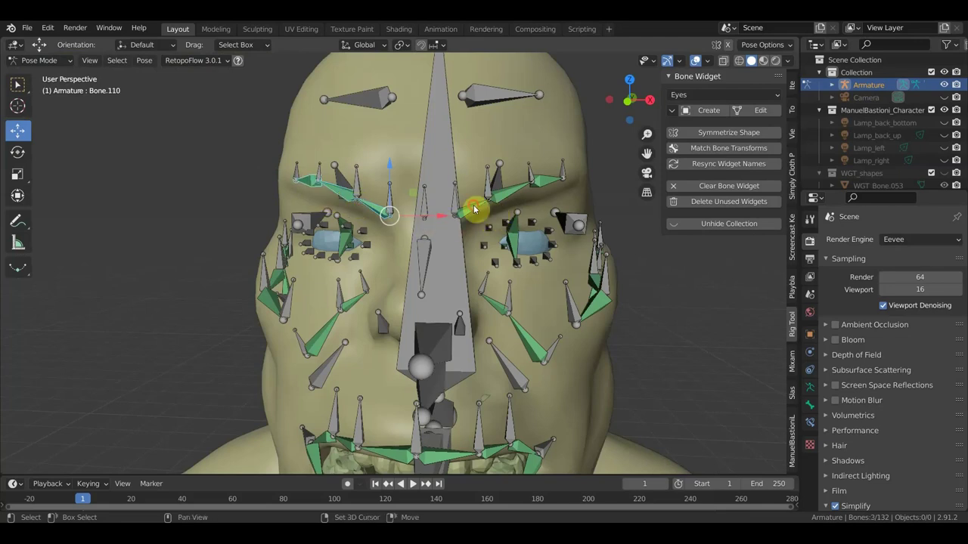
{"action": "left_click", "coordinate": [546, 183], "text": "shift"}
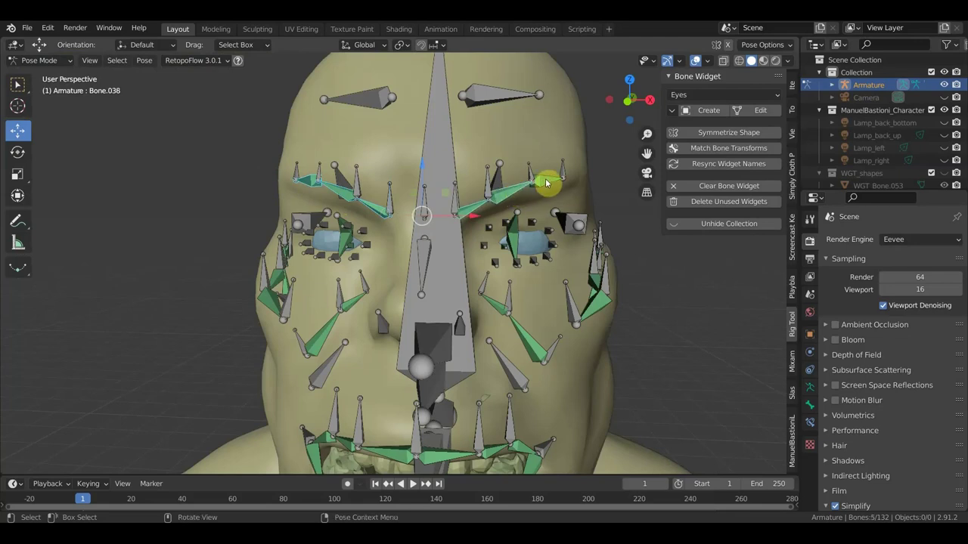
{"action": "left_click", "coordinate": [546, 183], "text": "shift"}
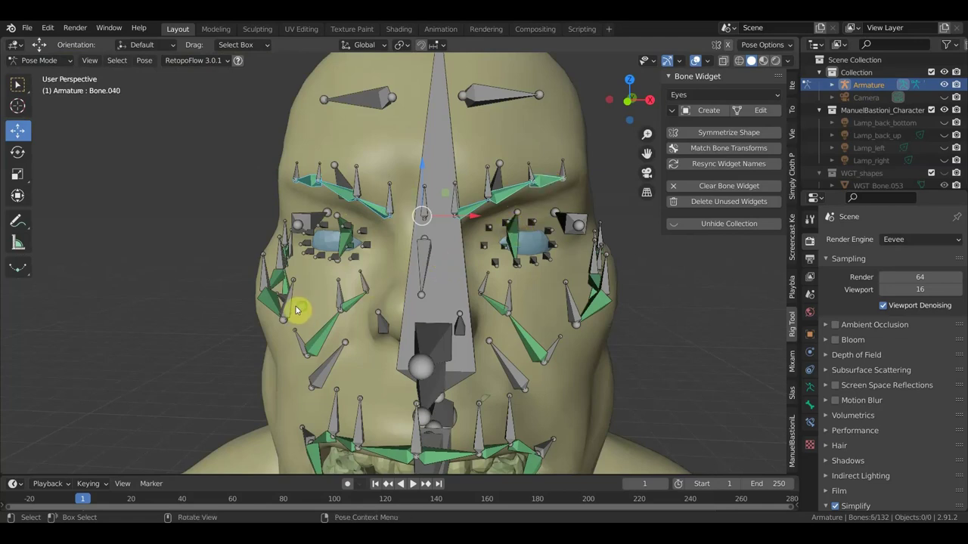
{"action": "middle_click_drag", "start_coordinate": [296, 310], "coordinate": [378, 309]}
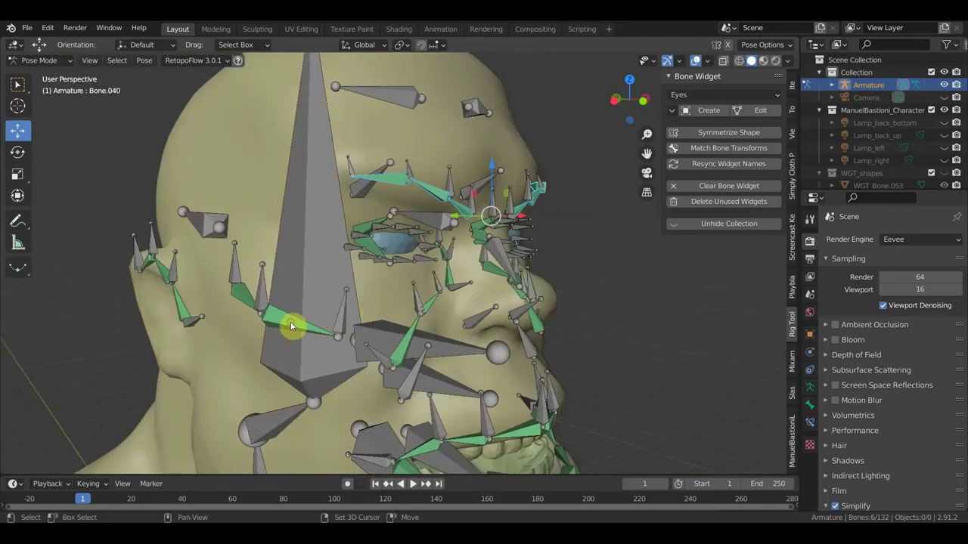
Add the cheek bones and a bone near the ear to the selection.
{"action": "left_click", "coordinate": [242, 300], "text": "shift"}
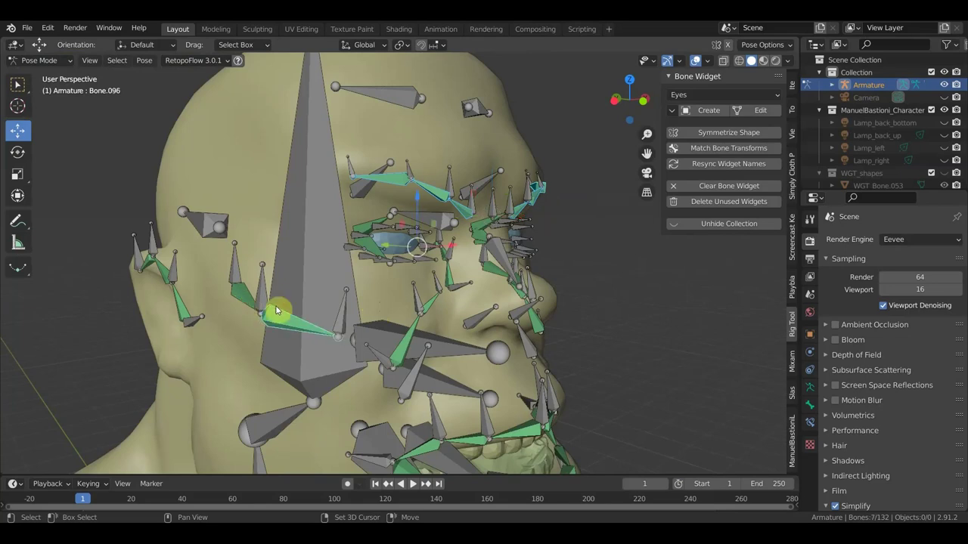
{"action": "left_click", "coordinate": [189, 322], "text": "shift"}
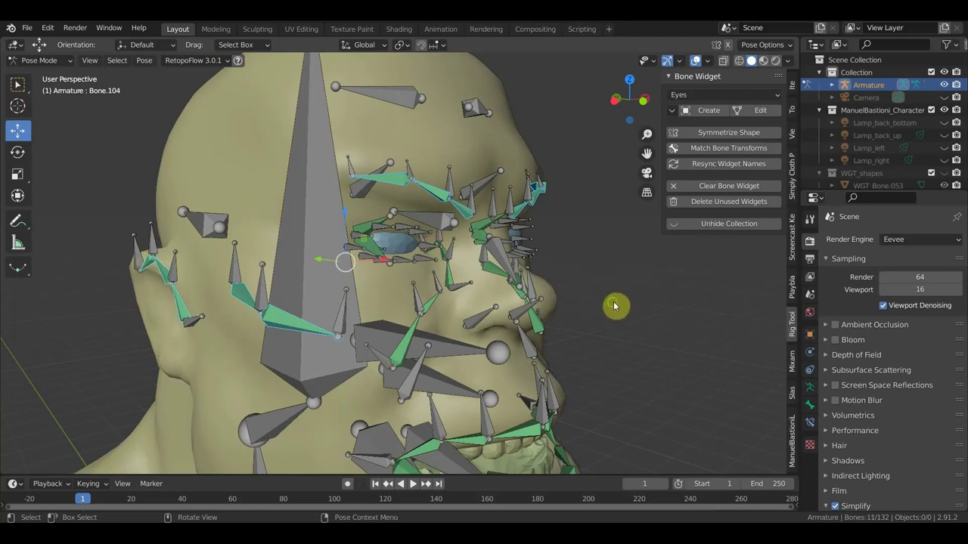
{"action": "middle_click_drag", "start_coordinate": [575, 310], "coordinate": [520, 314]}
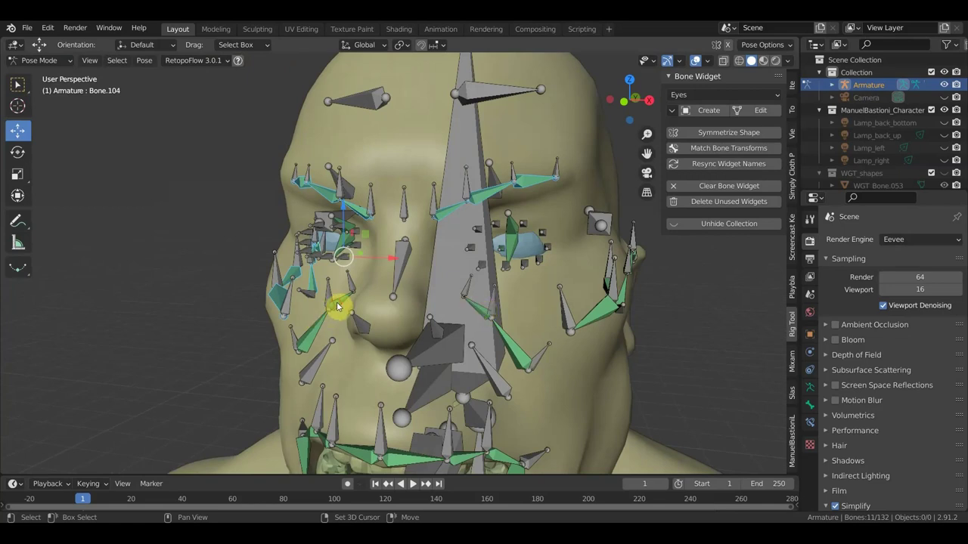
{"action": "left_click", "coordinate": [319, 331], "text": "shift"}
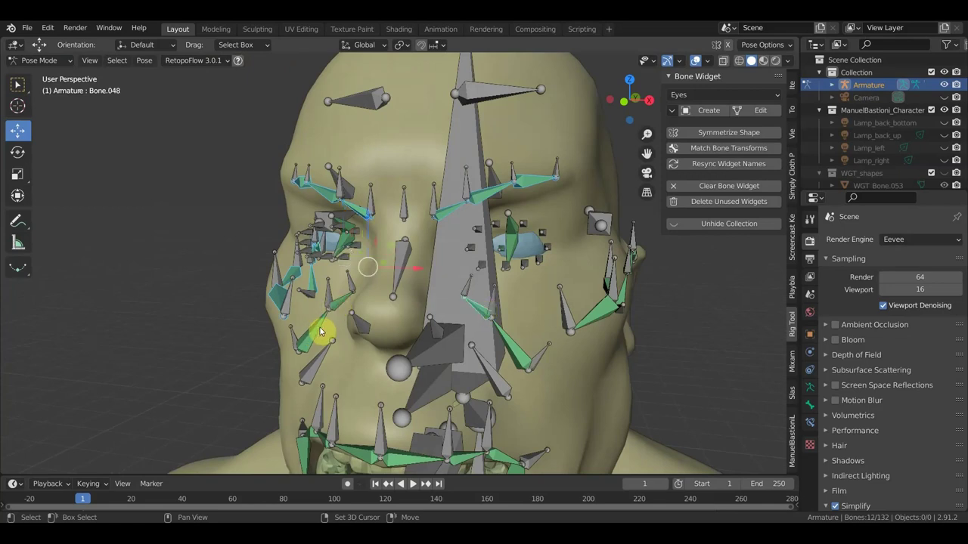
{"action": "left_click", "coordinate": [339, 306], "text": "shift"}
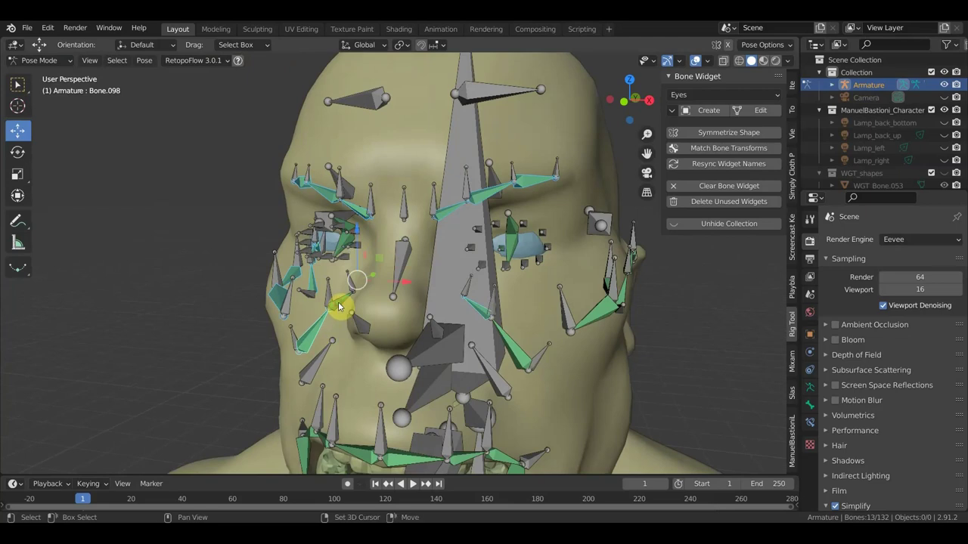
{"action": "left_click", "coordinate": [601, 347], "text": "shift"}
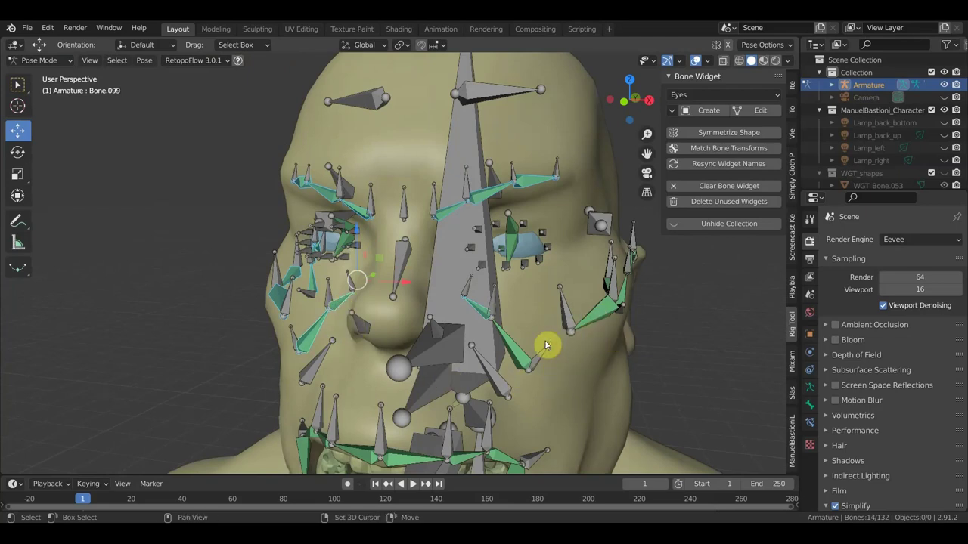
{"action": "left_click", "coordinate": [517, 350], "text": "shift"}
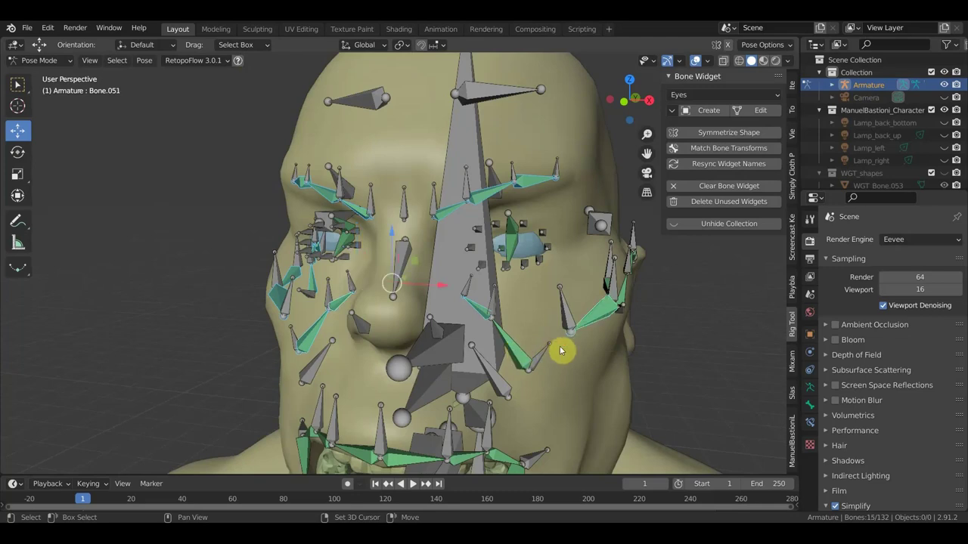
Add Bone.046 and the remaining side-of-face and ear bones, then bring up the widget shape list.
{"action": "middle_click_drag", "start_coordinate": [579, 346], "coordinate": [485, 348]}
{"action": "left_click", "coordinate": [484, 347], "text": "shift"}
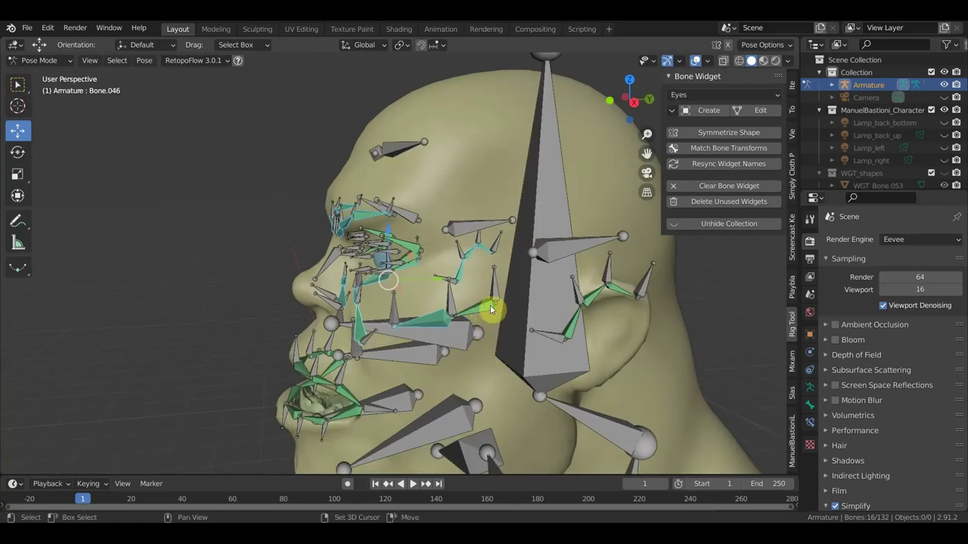
{"action": "left_click", "coordinate": [572, 327], "text": "shift"}
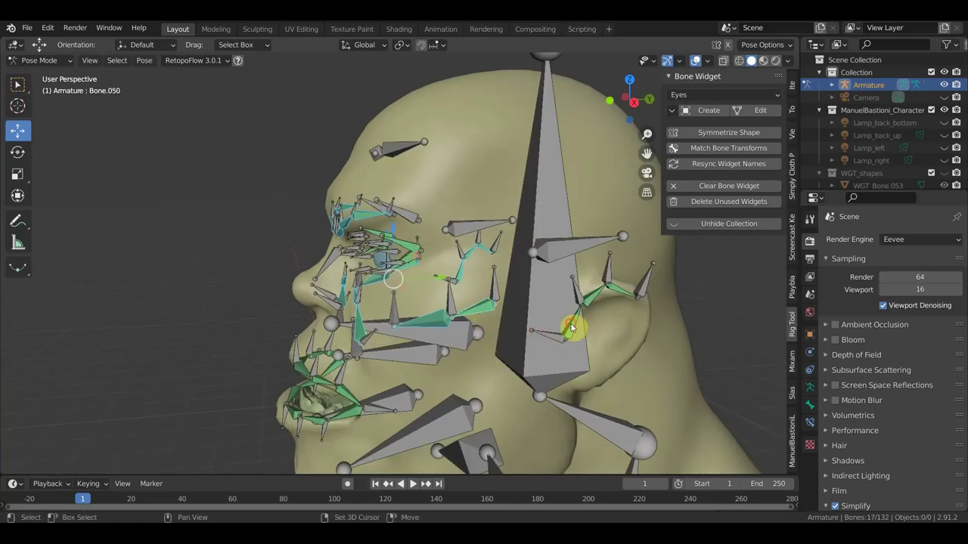
{"action": "left_click", "coordinate": [592, 300], "text": "shift"}
{"action": "left_click", "coordinate": [618, 291], "text": "shift"}
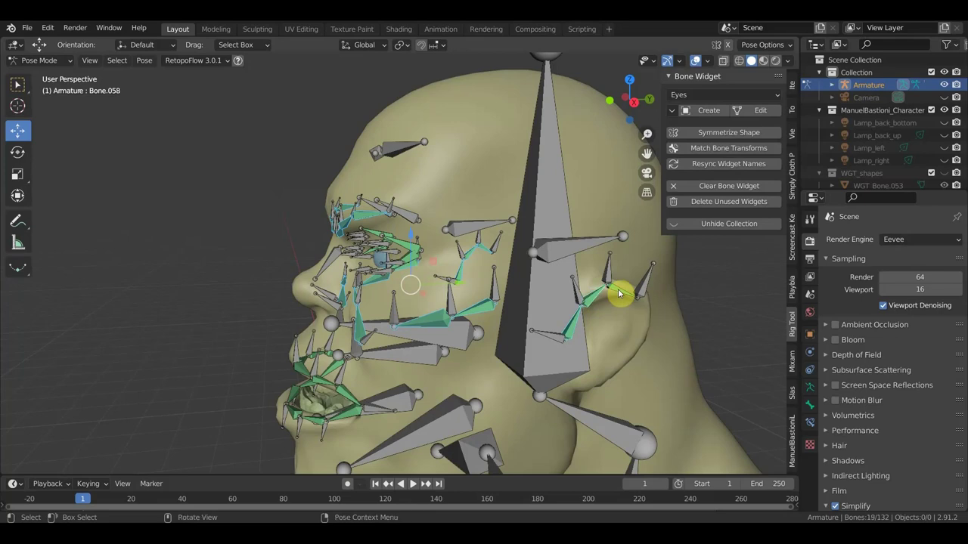
{"action": "left_click", "coordinate": [604, 295], "text": "shift"}
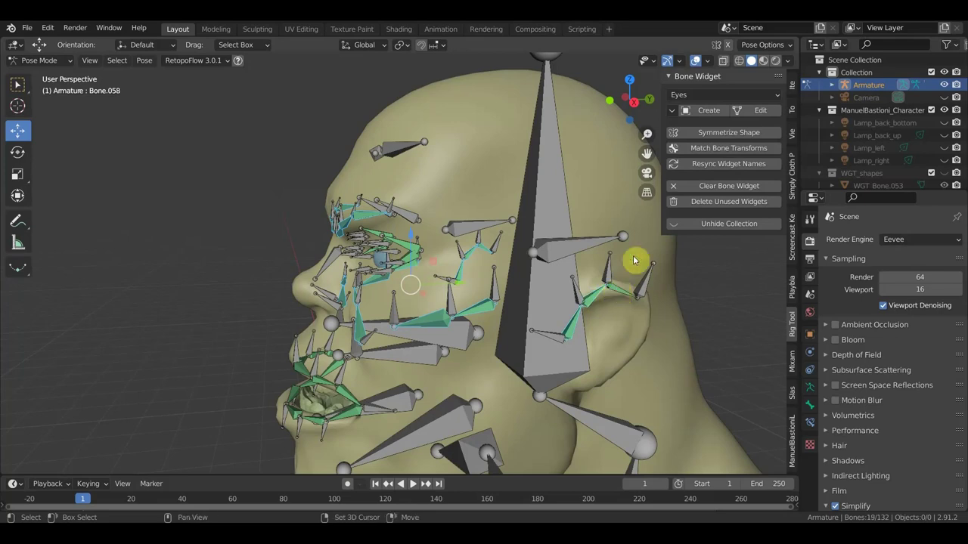
{"action": "left_click", "coordinate": [703, 96]}
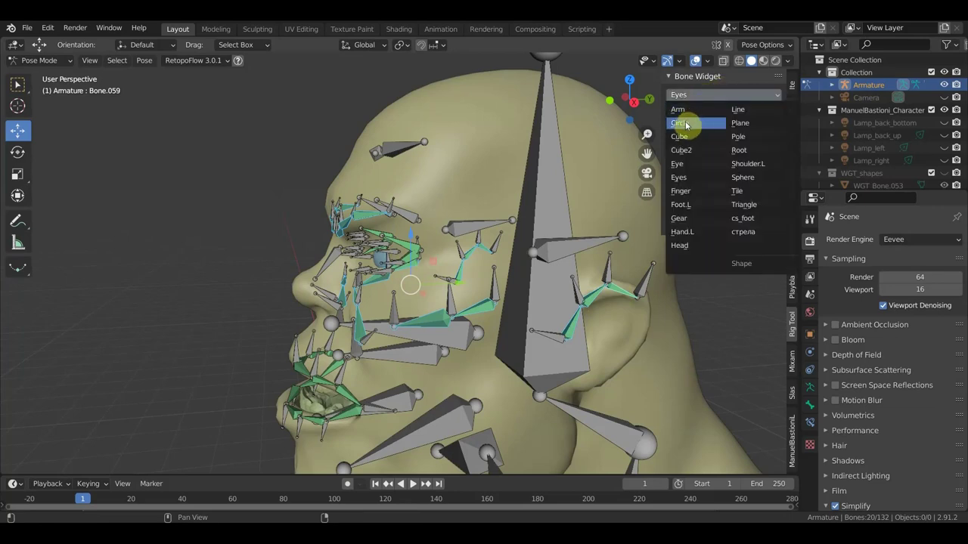
Create Sphere widgets on the twenty selected bones at Global Size 0.34 and Slide 0.60.
{"action": "left_click", "coordinate": [747, 177]}
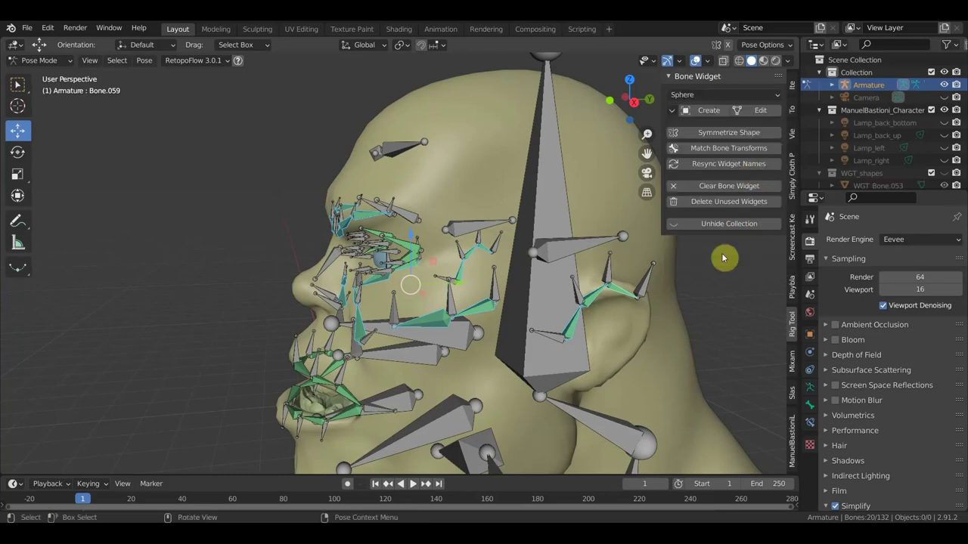
{"action": "left_click", "coordinate": [710, 111]}
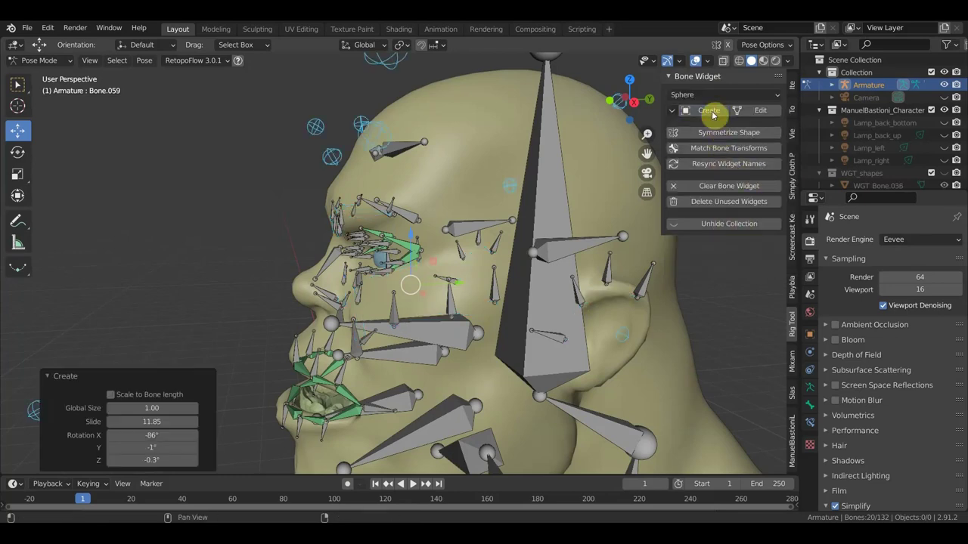
{"action": "middle_click_drag", "start_coordinate": [532, 216], "coordinate": [520, 232]}
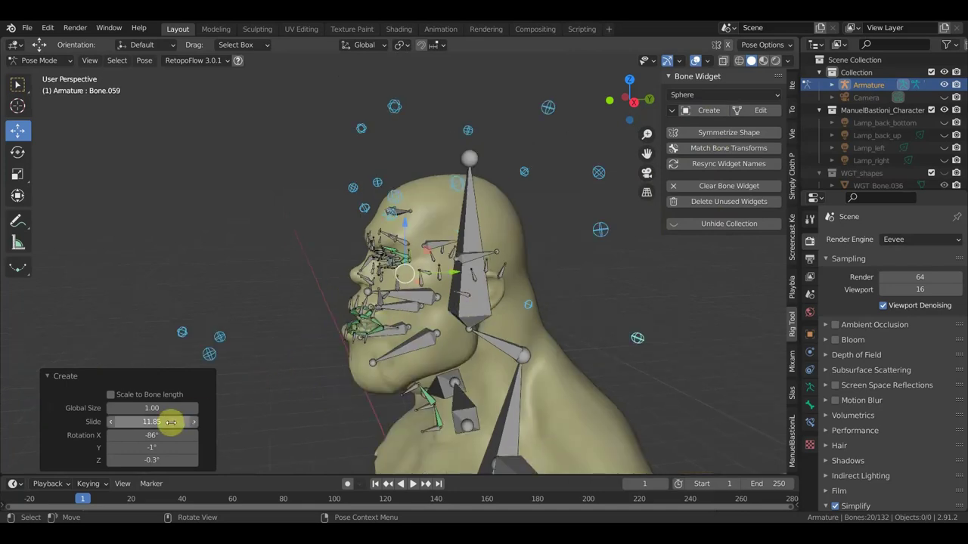
{"action": "mouse_move", "coordinate": [152, 408]}
{"action": "left_mouse_down"}
{"action": "mouse_move", "coordinate": [129, 408]}
{"action": "mouse_move", "coordinate": [173, 408]}
{"action": "mouse_move", "coordinate": [137, 422]}
{"action": "mouse_move", "coordinate": [79, 421]}
{"action": "left_mouse_up"}
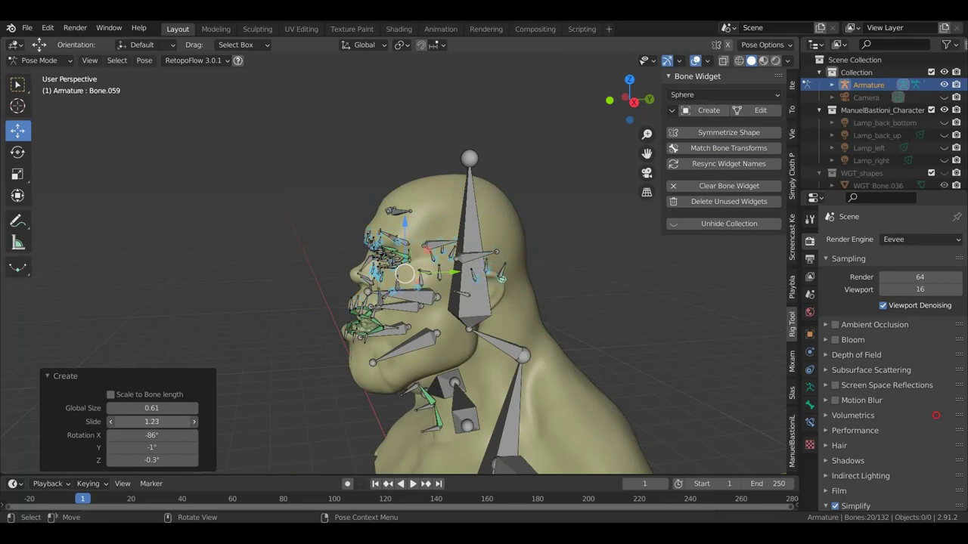
{"action": "mouse_move", "coordinate": [325, 361]}
{"action": "middle_mouse_down"}
{"action": "mouse_move", "coordinate": [522, 348]}
{"action": "mouse_move", "coordinate": [529, 335]}
{"action": "middle_mouse_up"}
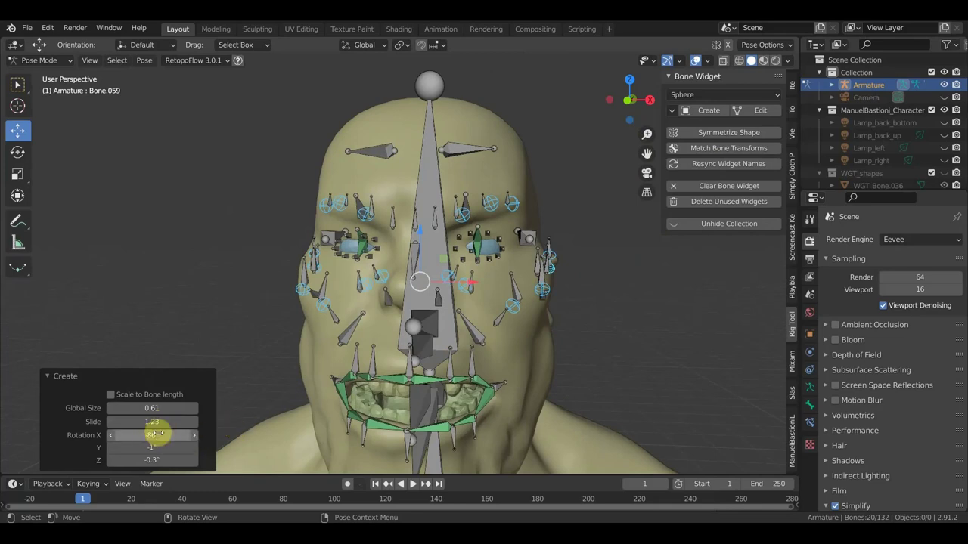
{"action": "left_click_drag", "start_coordinate": [152, 421], "coordinate": [155, 421]}
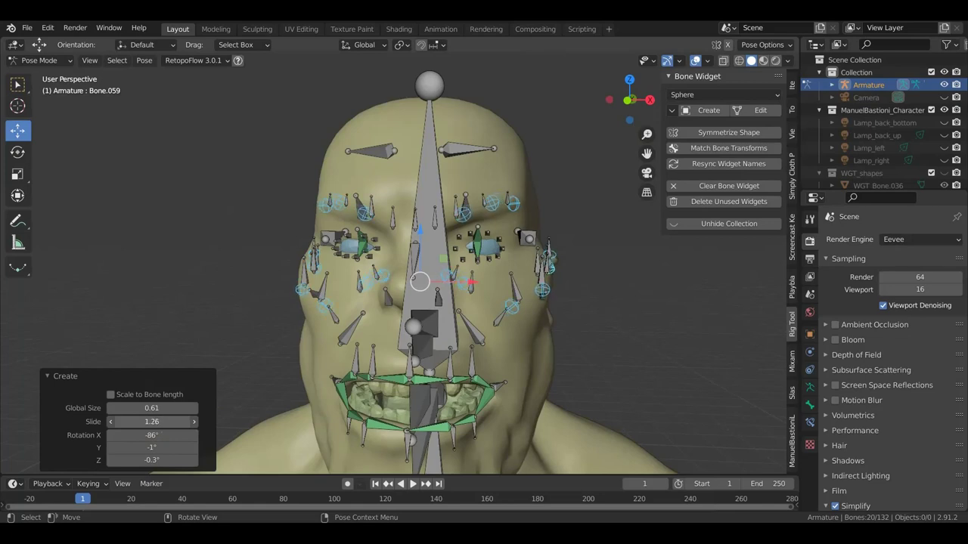
{"action": "left_click_drag", "start_coordinate": [152, 421], "coordinate": [147, 421]}
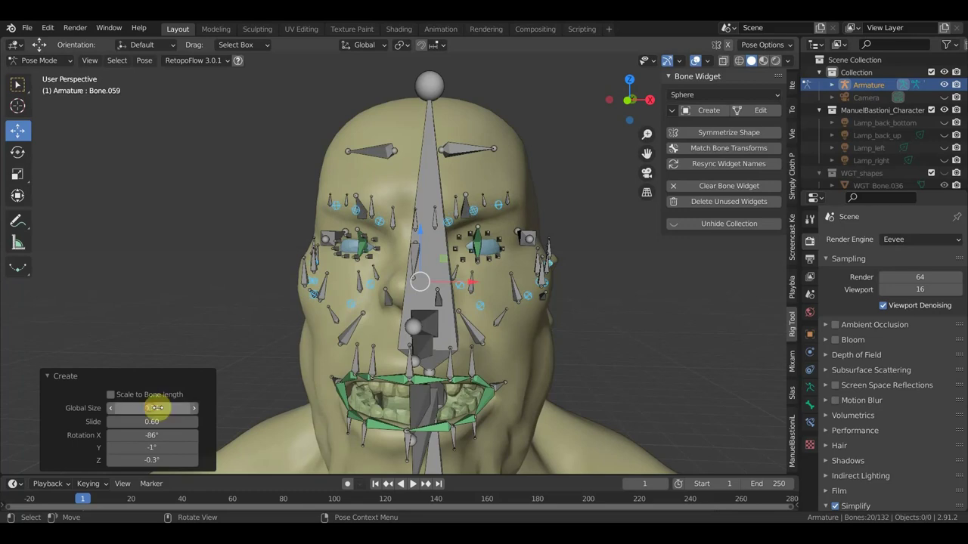
{"action": "mouse_move", "coordinate": [388, 310]}
{"action": "middle_mouse_down"}
{"action": "mouse_move", "coordinate": [468, 312]}
{"action": "mouse_move", "coordinate": [717, 378]}
{"action": "middle_mouse_up"}
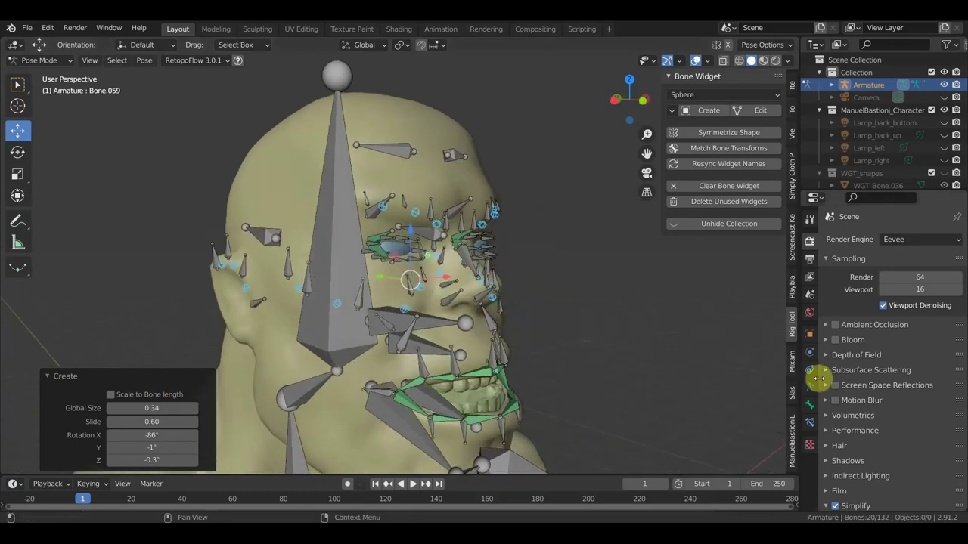
Look through the Bone, Bone Constraints and Armature Data property tabs.
{"action": "left_click", "coordinate": [809, 404]}
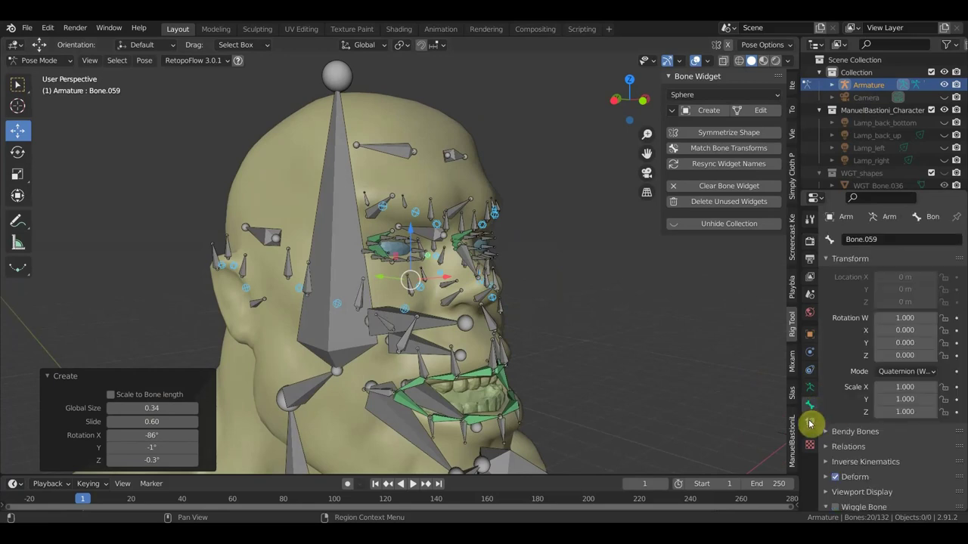
{"action": "left_click", "coordinate": [809, 423]}
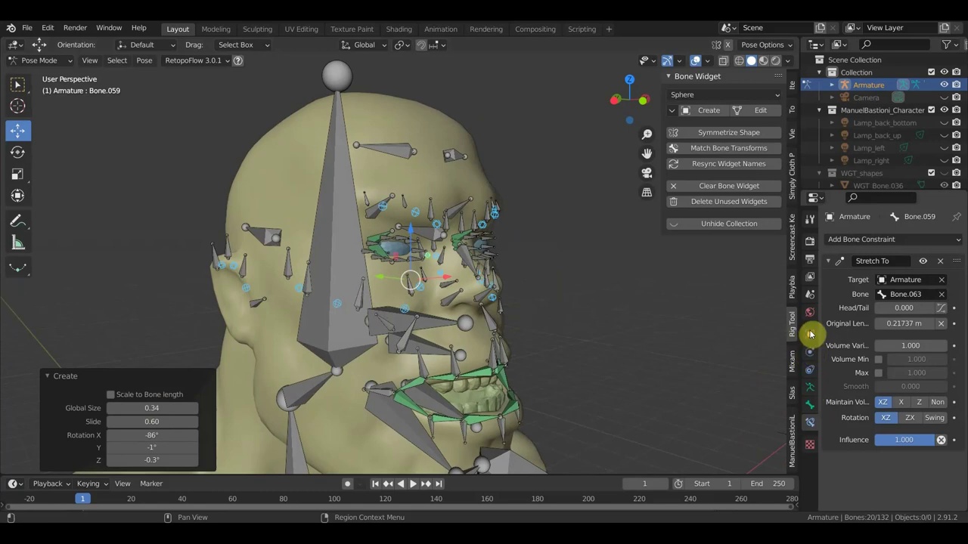
{"action": "left_click", "coordinate": [813, 393]}
{"action": "scroll", "coordinate": [853, 389], "scroll_direction": "down", "scroll_amount": 2}
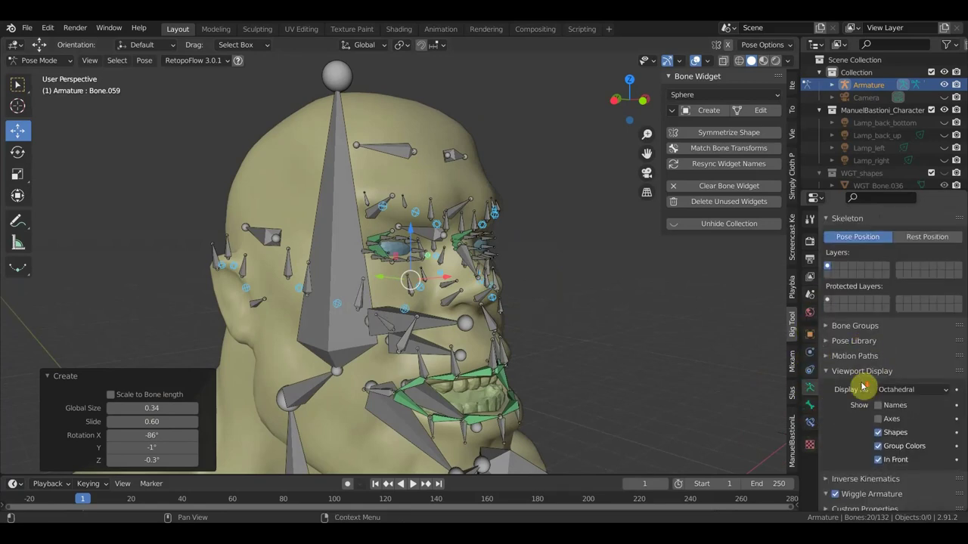
{"action": "scroll", "coordinate": [862, 391], "scroll_direction": "up", "scroll_amount": 2}
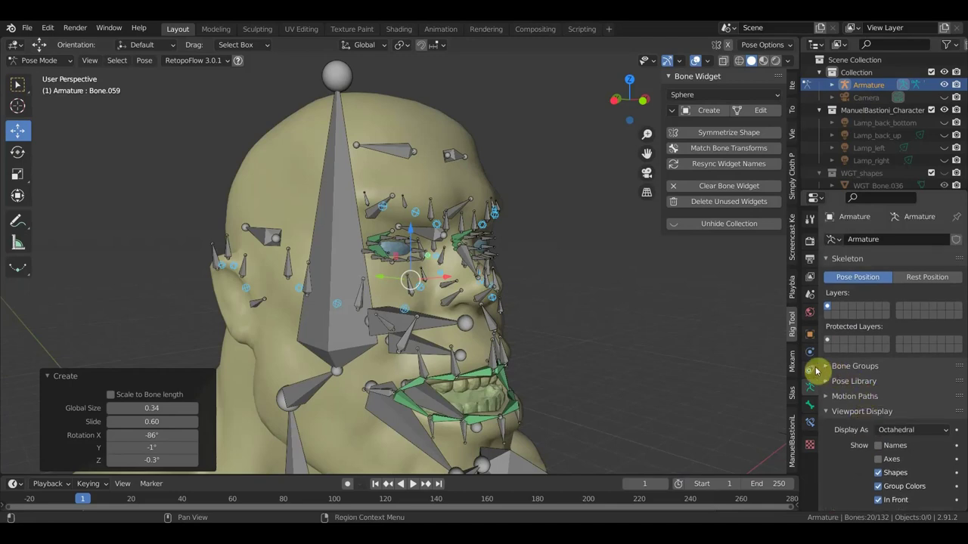
Expand and collapse the bone's Bendy Bones, Relations and Inverse Kinematics panels, ending on Armature Data.
{"action": "left_click", "coordinate": [812, 405]}
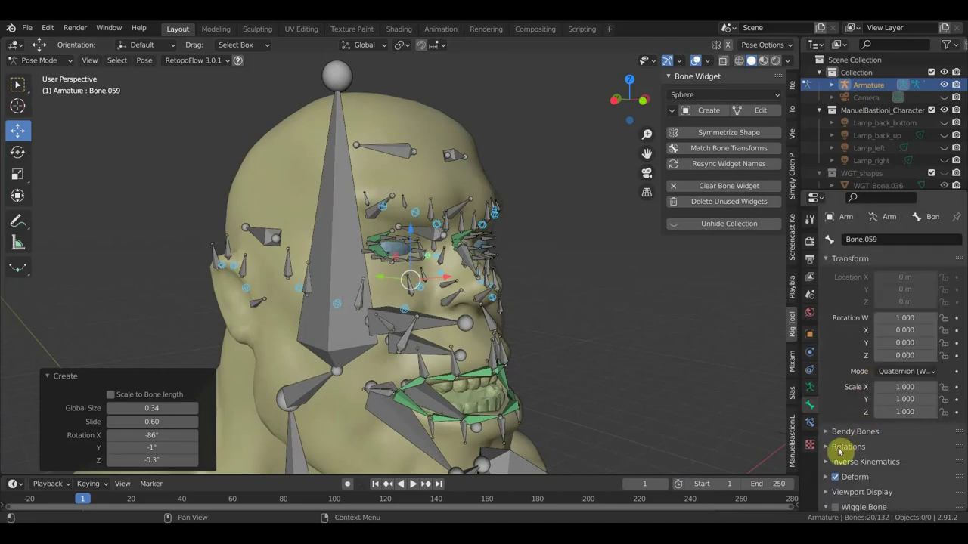
{"action": "left_click", "coordinate": [836, 431]}
{"action": "left_click", "coordinate": [831, 432]}
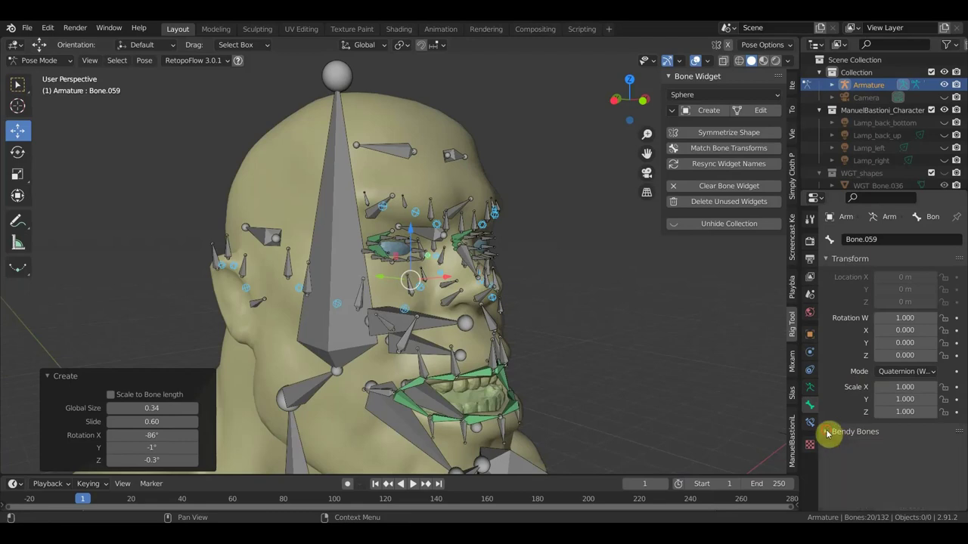
{"action": "scroll", "coordinate": [836, 452], "scroll_direction": "down", "scroll_amount": 2}
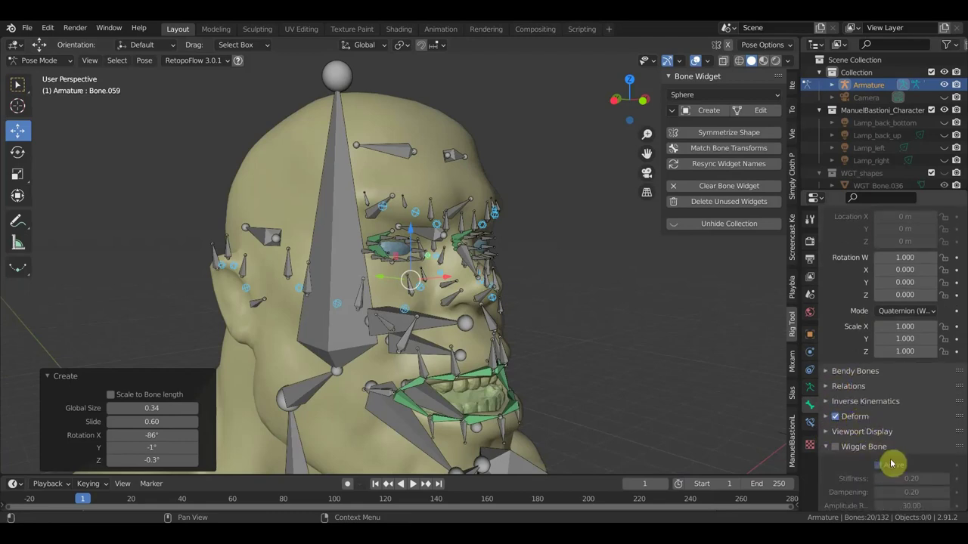
{"action": "scroll", "coordinate": [861, 327], "scroll_direction": "up", "scroll_amount": 2}
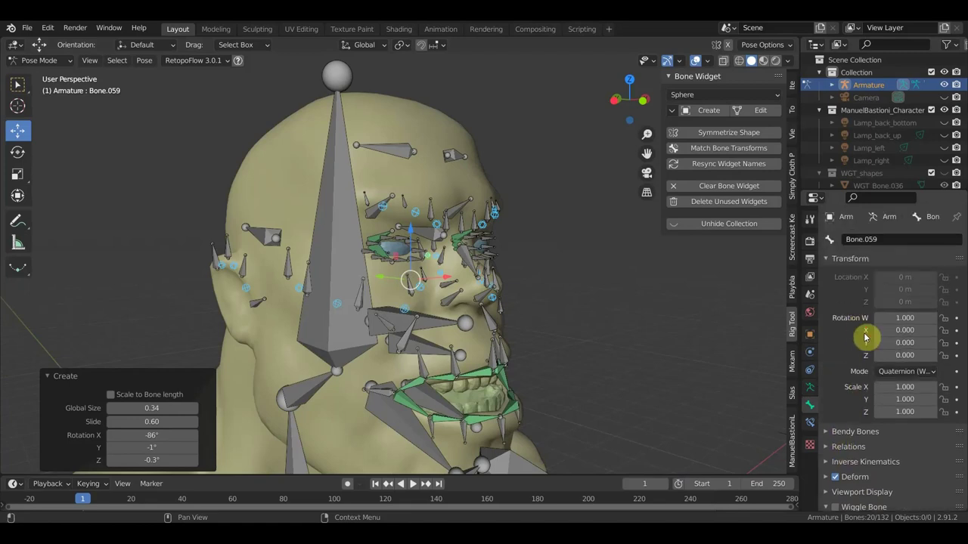
{"action": "scroll", "coordinate": [864, 348], "scroll_direction": "down", "scroll_amount": 1}
{"action": "left_click", "coordinate": [826, 393]}
{"action": "left_click", "coordinate": [827, 391]}
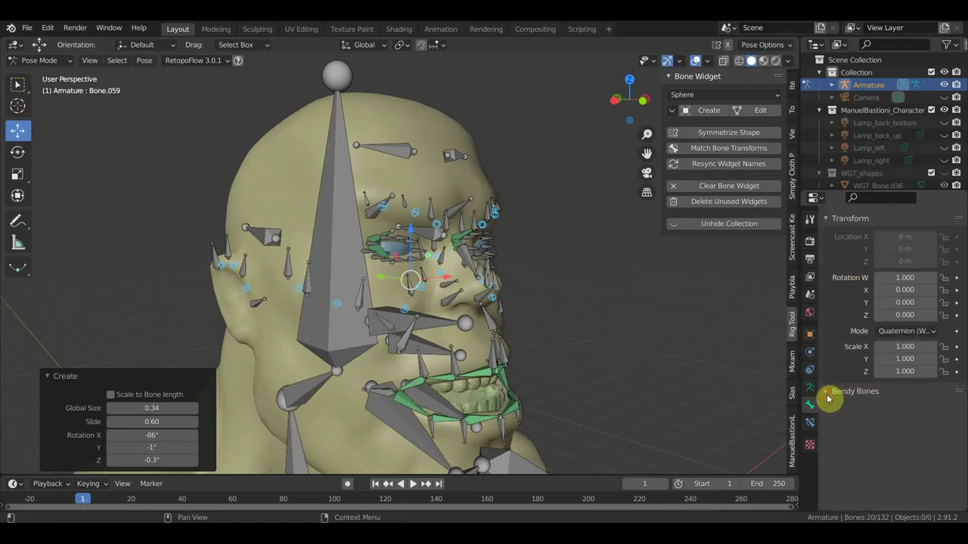
{"action": "left_click", "coordinate": [829, 407]}
{"action": "left_click", "coordinate": [830, 407]}
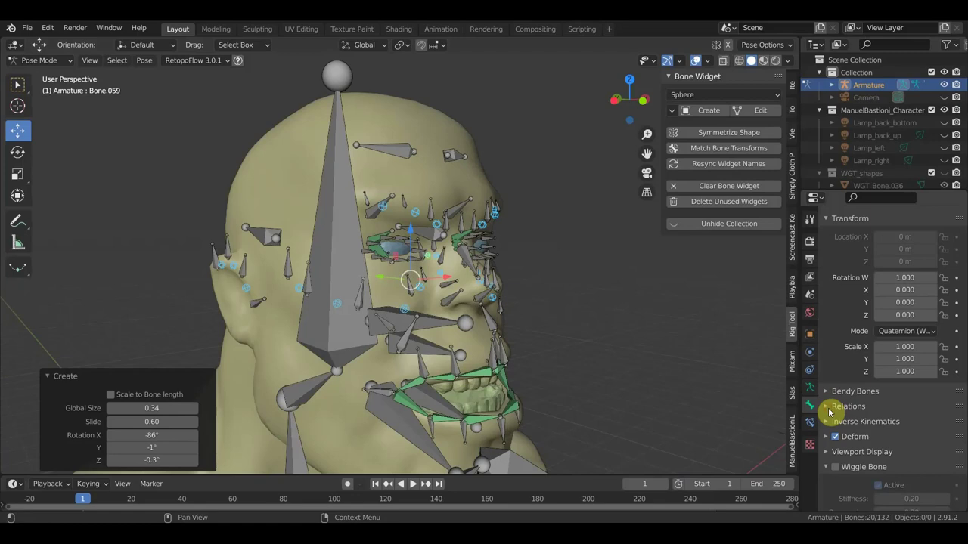
{"action": "left_click", "coordinate": [825, 422]}
{"action": "left_click", "coordinate": [826, 423]}
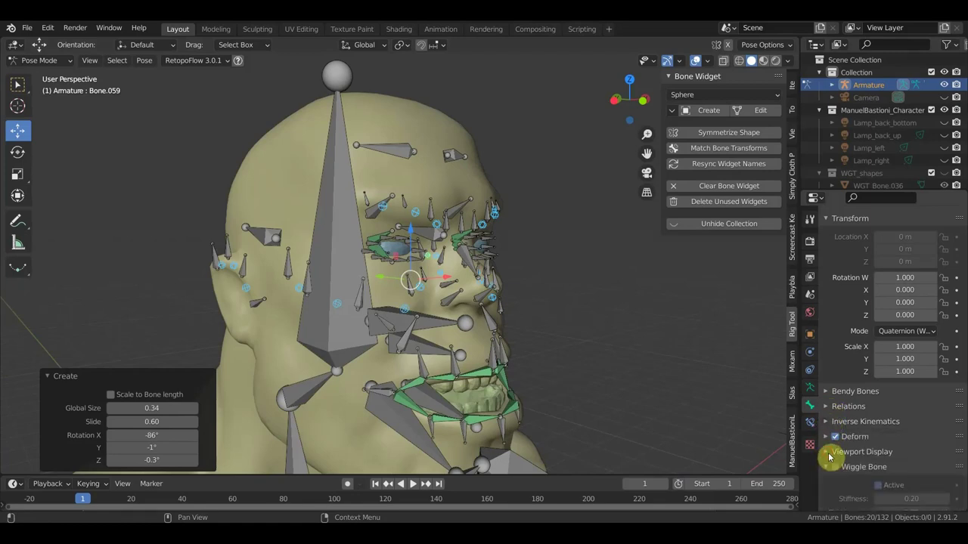
{"action": "left_click", "coordinate": [809, 387]}
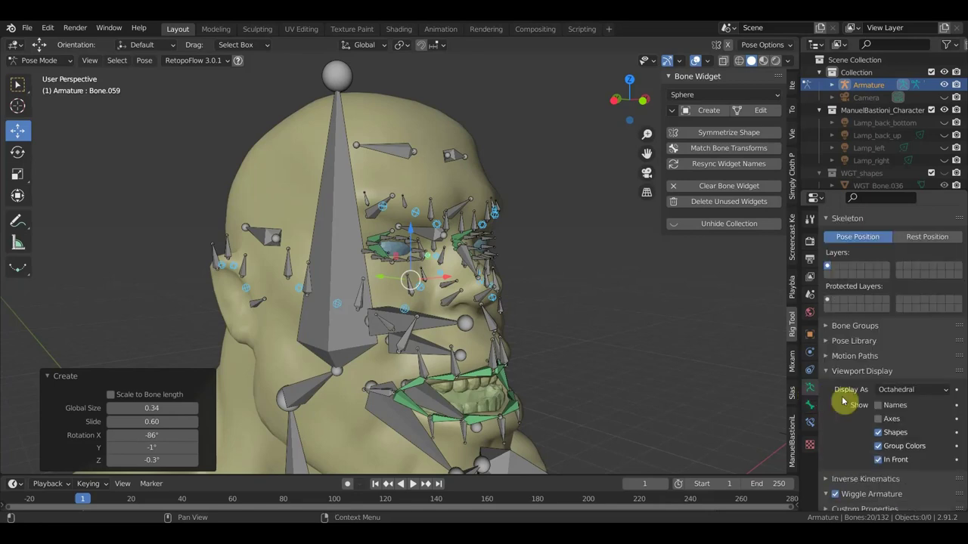
Add a new bone group coloured with the green 03 Theme Color Set, then select Bone.113.
{"action": "left_click", "coordinate": [828, 333]}
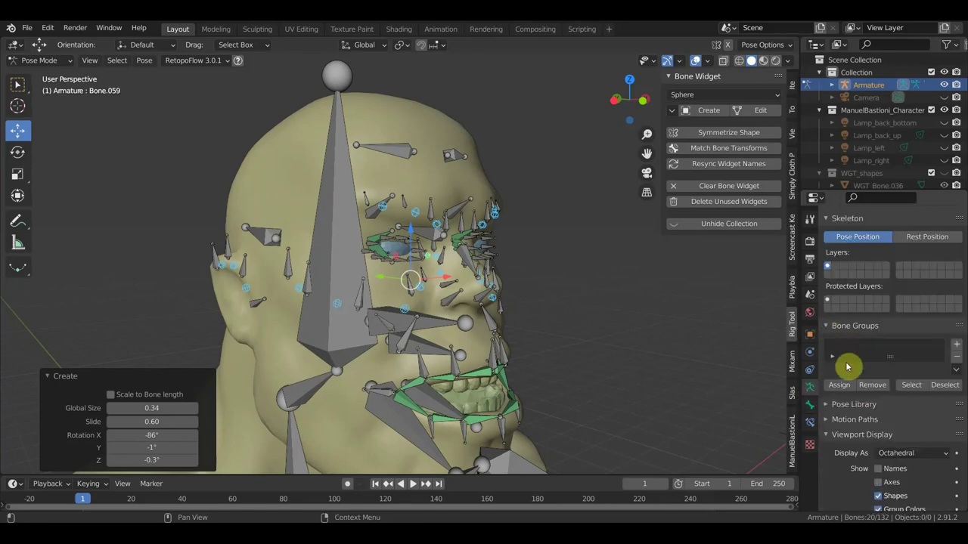
{"action": "left_click", "coordinate": [956, 345]}
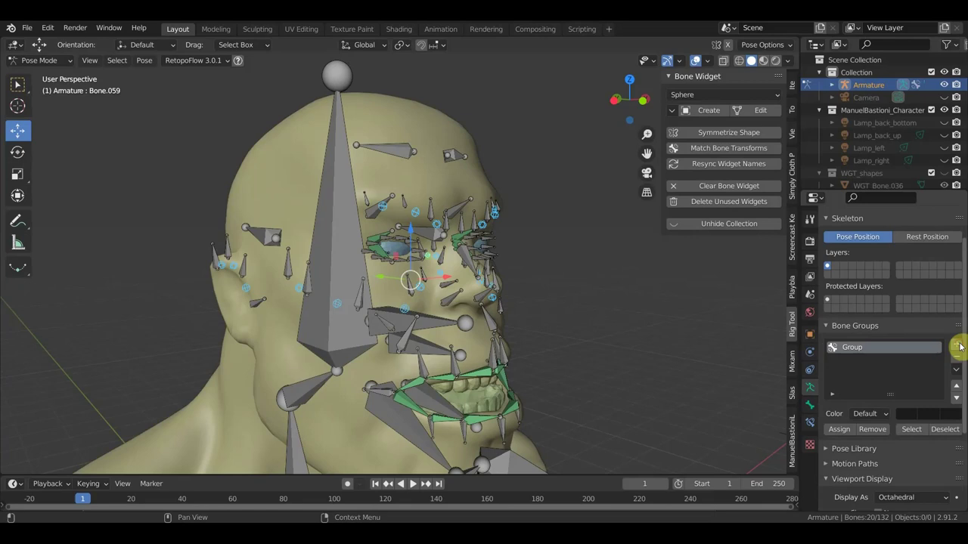
{"action": "left_click", "coordinate": [881, 416]}
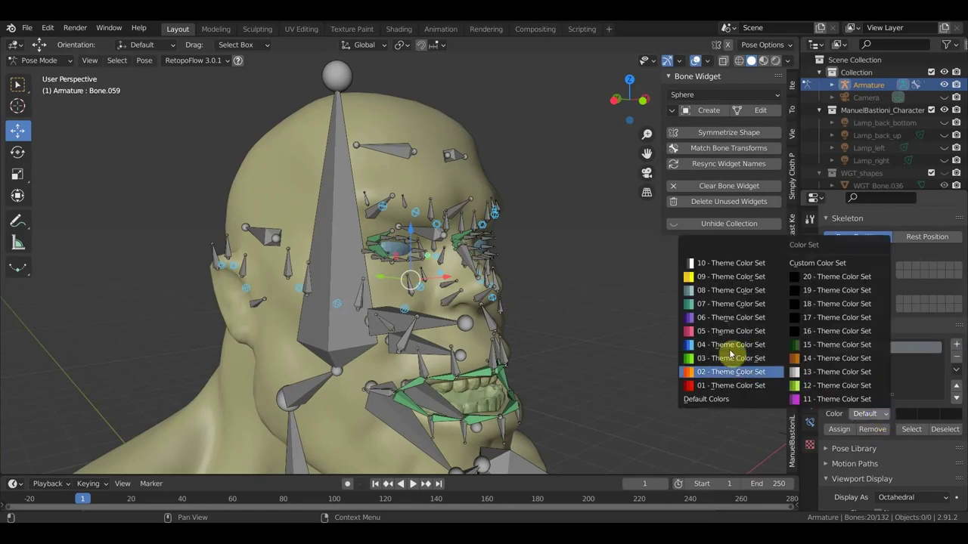
{"action": "left_click", "coordinate": [688, 276]}
{"action": "left_click", "coordinate": [877, 414]}
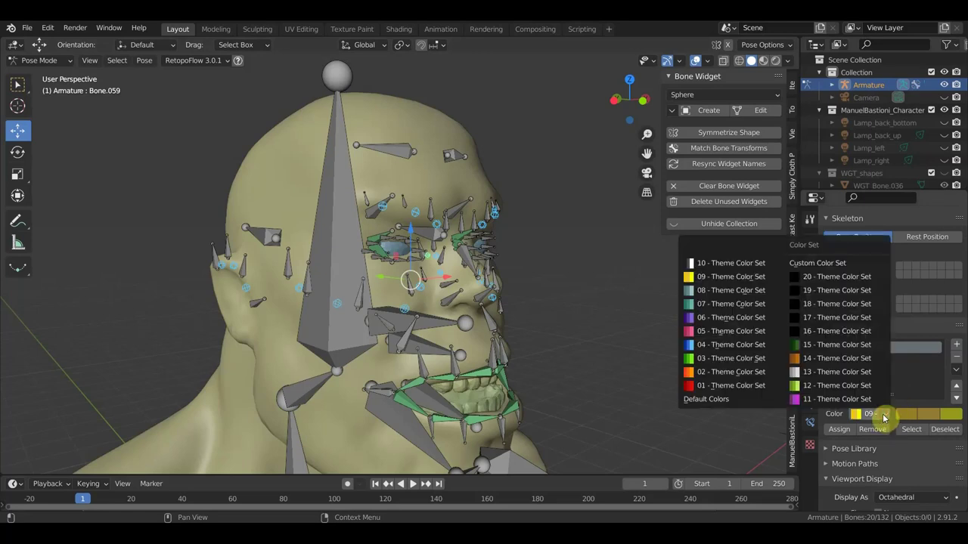
{"action": "left_click", "coordinate": [699, 358]}
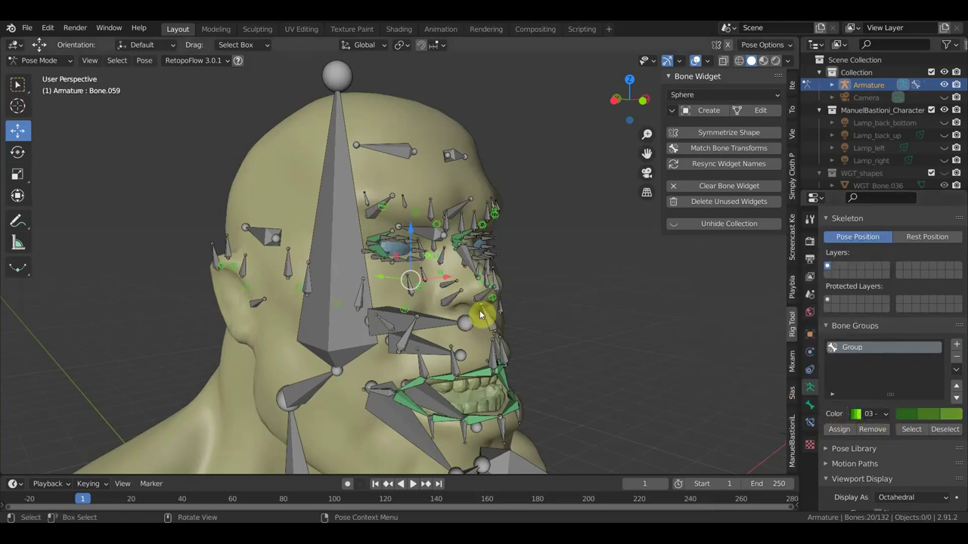
{"action": "middle_click_drag", "start_coordinate": [421, 216], "coordinate": [356, 238]}
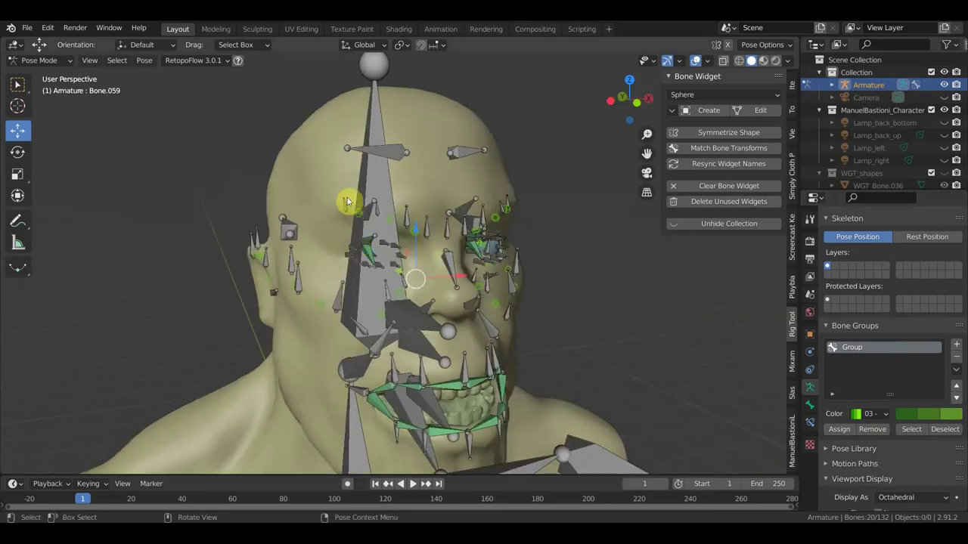
{"action": "left_click", "coordinate": [546, 229]}
{"action": "mouse_move", "coordinate": [533, 236]}
{"action": "middle_mouse_down"}
{"action": "mouse_move", "coordinate": [425, 227]}
{"action": "mouse_move", "coordinate": [429, 241]}
{"action": "mouse_move", "coordinate": [503, 229]}
{"action": "middle_mouse_up"}
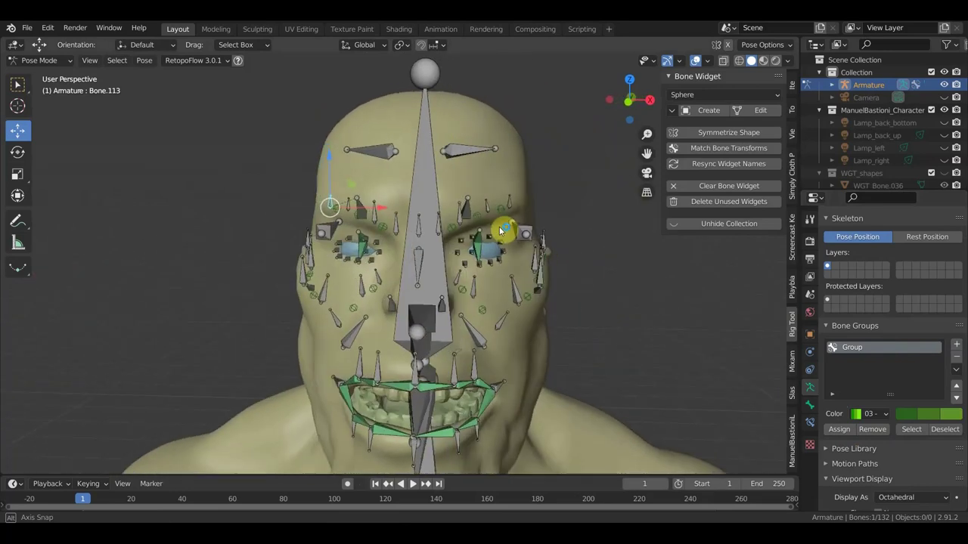
Give Bone.035 between the eyebrows a Cube widget at Global Size 0.04.
{"action": "left_click", "coordinate": [439, 223]}
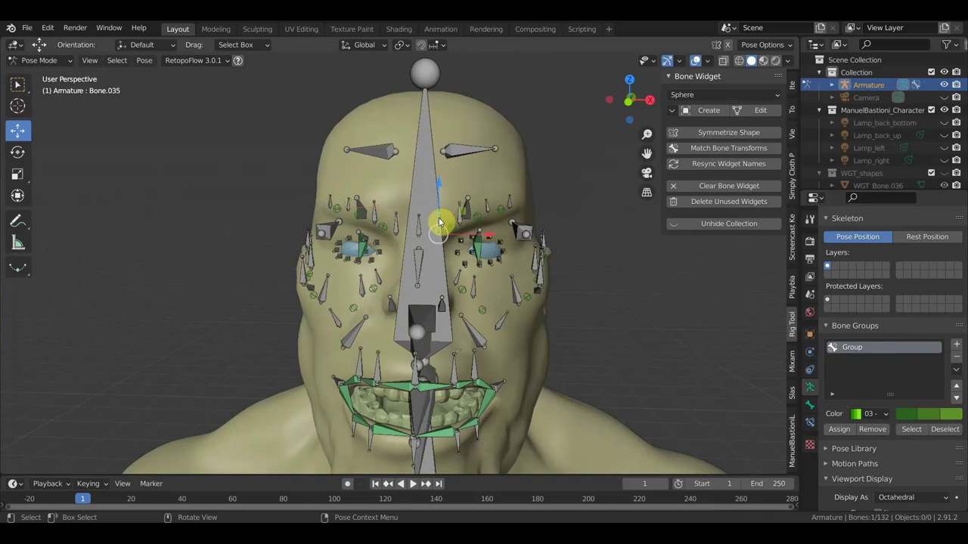
{"action": "left_click", "coordinate": [709, 96]}
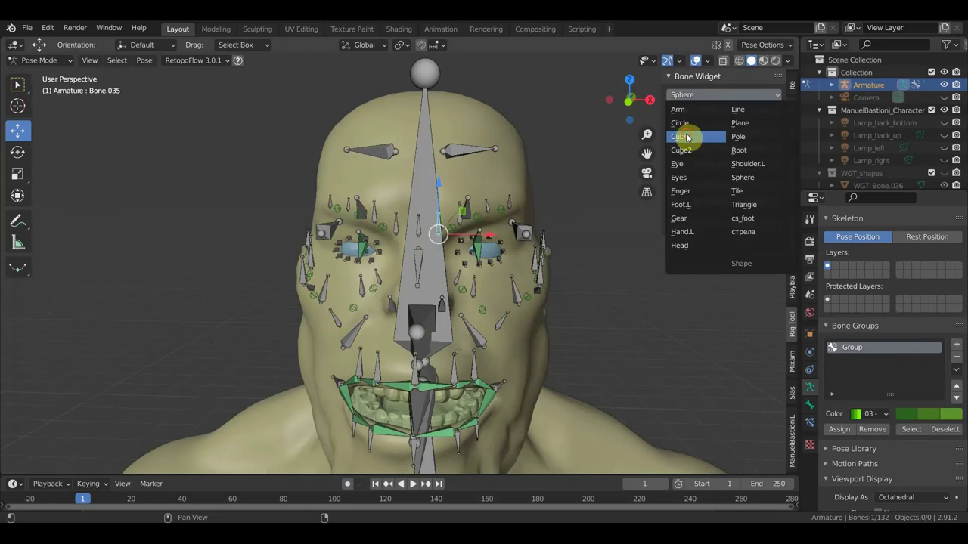
{"action": "left_click", "coordinate": [681, 136]}
{"action": "left_click", "coordinate": [718, 112]}
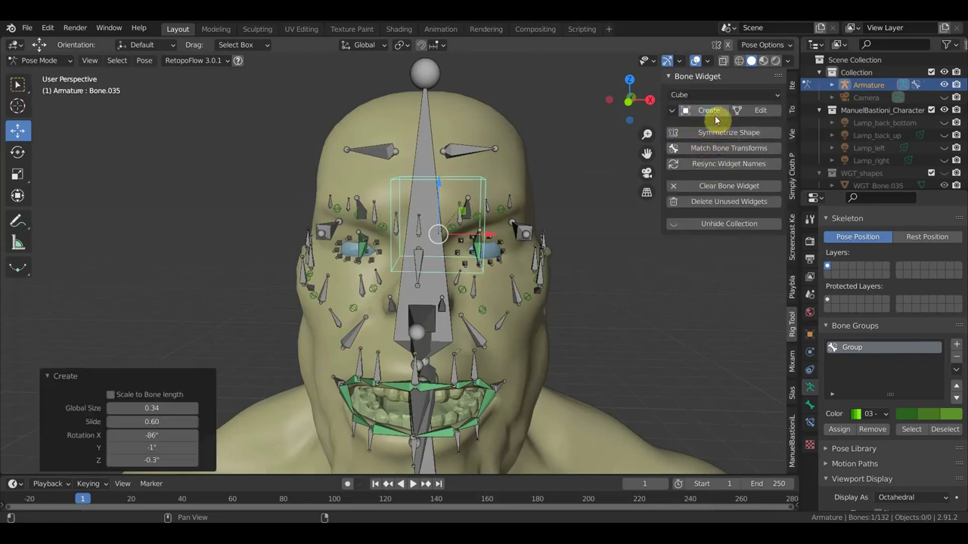
{"action": "left_click_drag", "start_coordinate": [176, 402], "coordinate": [152, 409]}
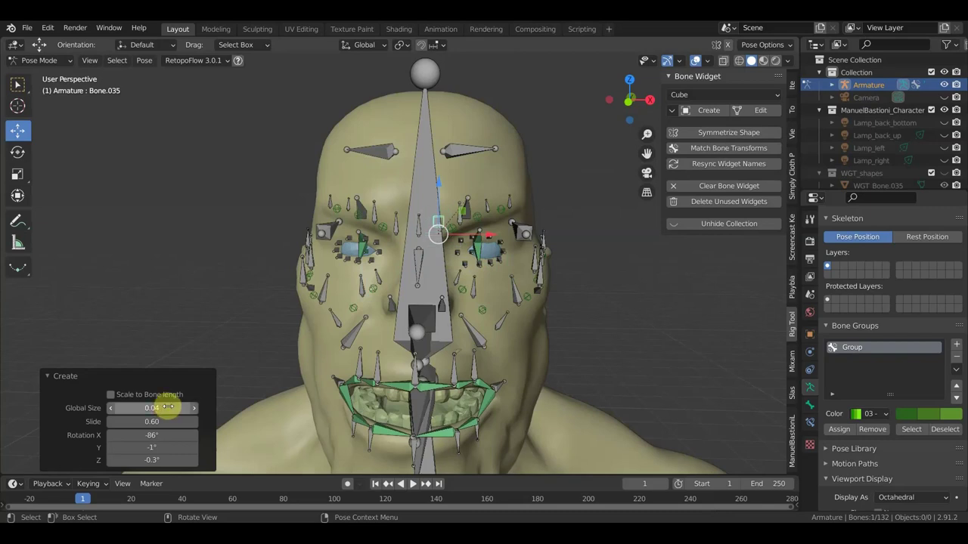
{"action": "scroll", "coordinate": [497, 229], "scroll_direction": "up", "scroll_amount": 3}
{"action": "middle_click_drag", "start_coordinate": [458, 238], "coordinate": [449, 234]}
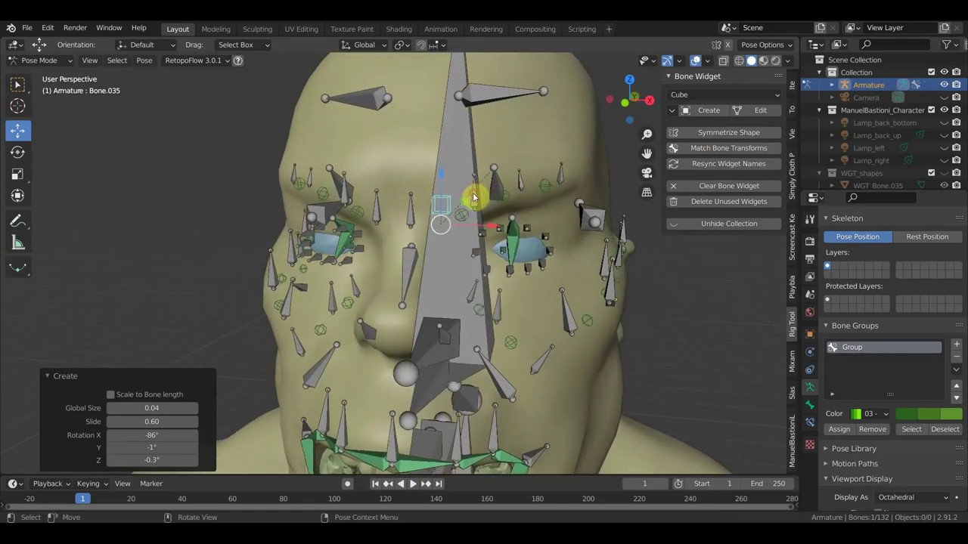
{"action": "left_click", "coordinate": [473, 203]}
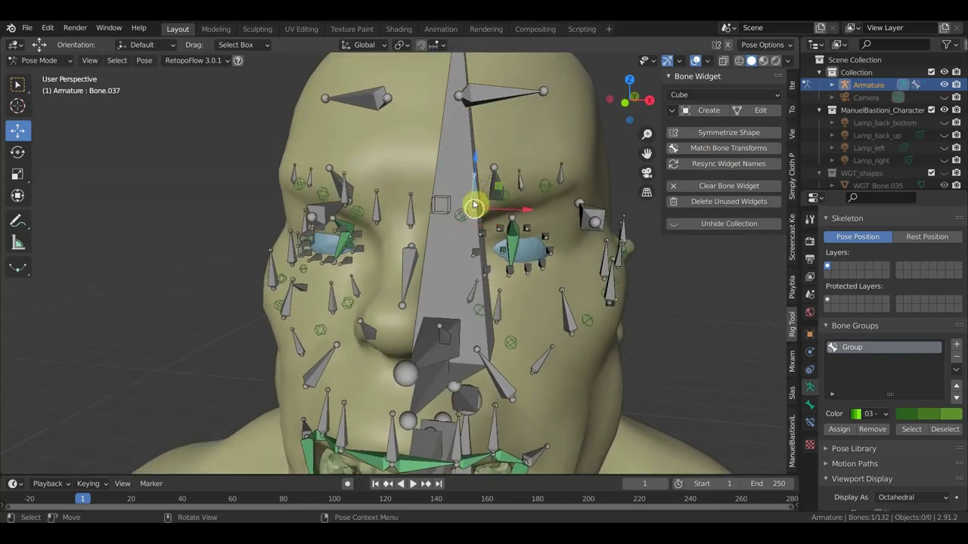
Add the brow and eye-area bones Bone.039, Bone.041, Bone.054 and Bone.056 to the selection.
{"action": "left_click", "coordinate": [561, 178], "text": "shift"}
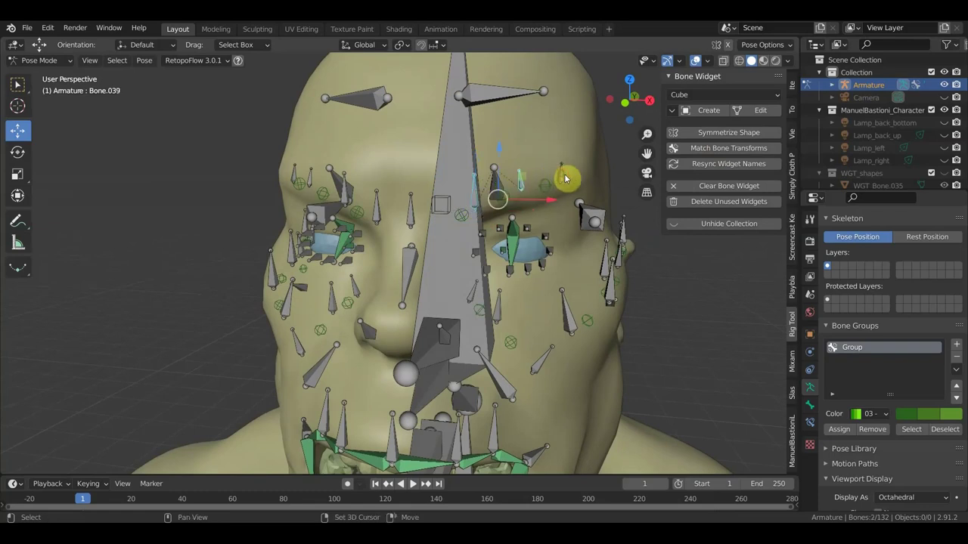
{"action": "key", "text": "shift+bracketright"}
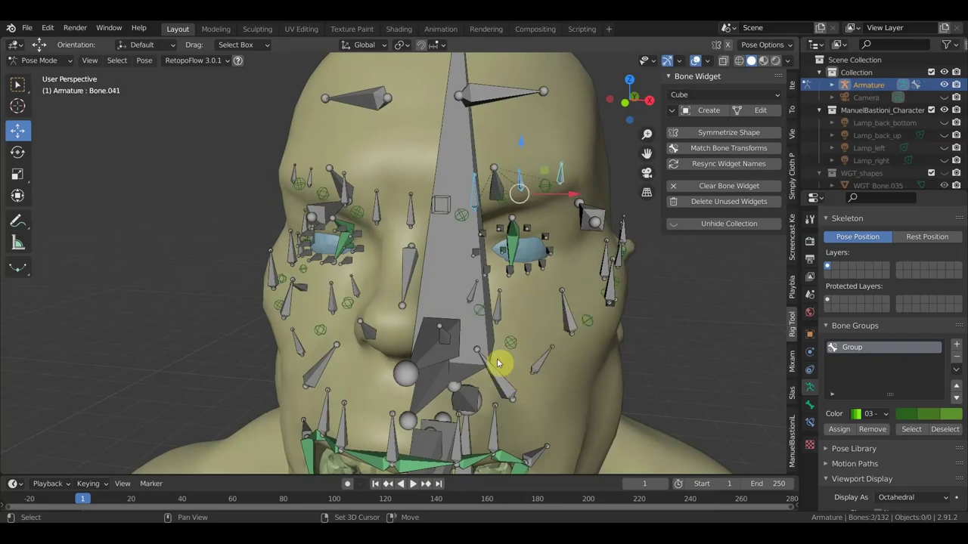
{"action": "key", "text": "shift+bracketright"}
{"action": "scroll", "coordinate": [507, 355], "scroll_direction": "down", "scroll_amount": 1}
{"action": "middle_click_drag", "start_coordinate": [507, 355], "coordinate": [530, 352]}
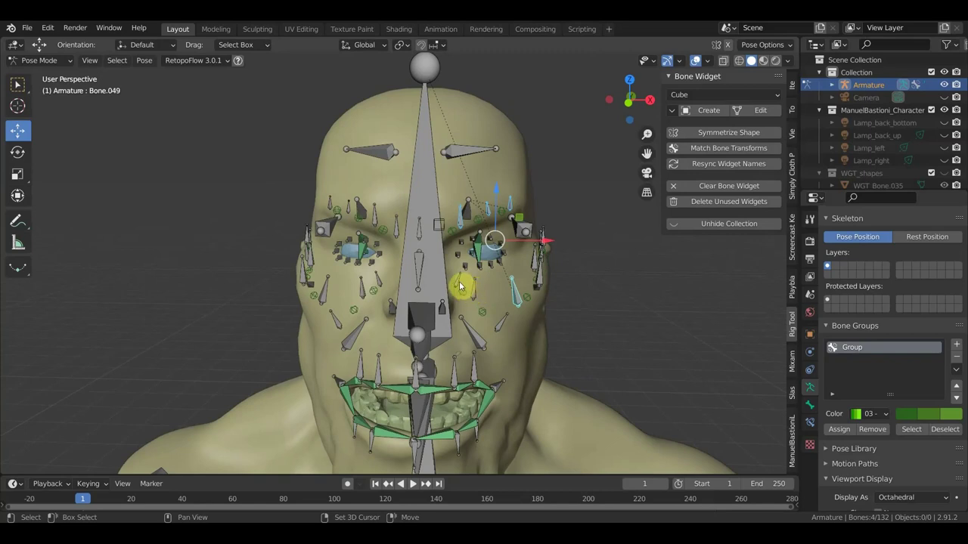
{"action": "key", "text": "shift+bracketright"}
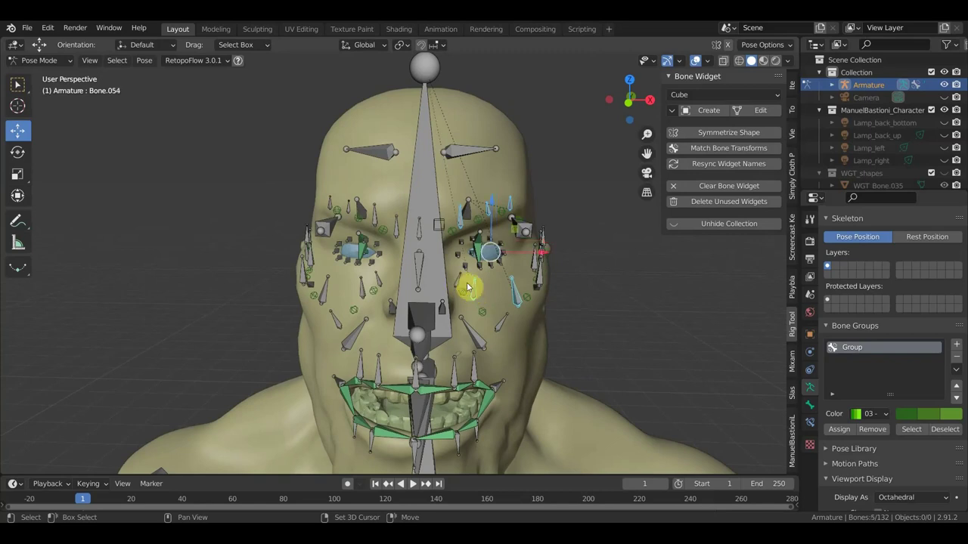
{"action": "scroll", "coordinate": [490, 323], "scroll_direction": "up", "scroll_amount": 2}
{"action": "key", "text": "shift+bracketright"}
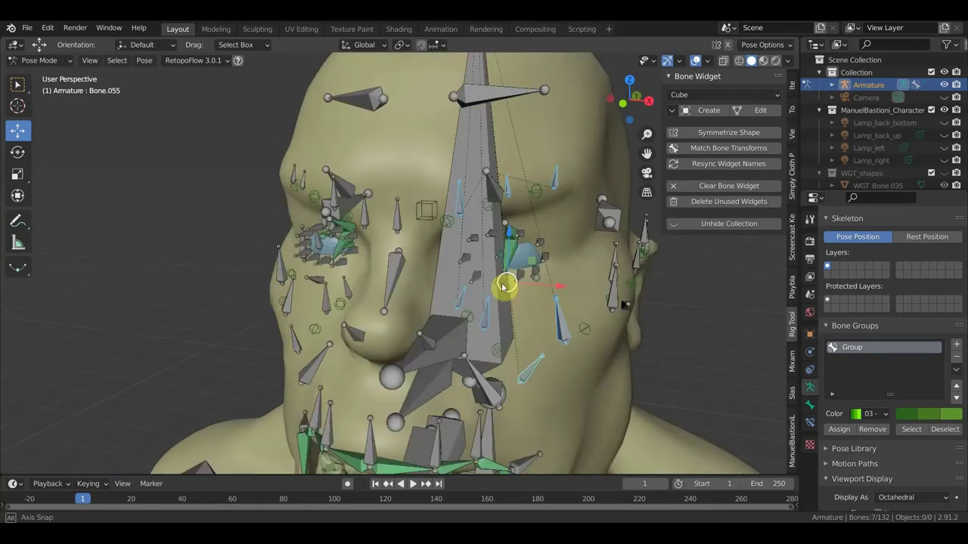
{"action": "middle_click_drag", "start_coordinate": [546, 282], "coordinate": [493, 282]}
{"action": "key", "text": "shift+bracketright"}
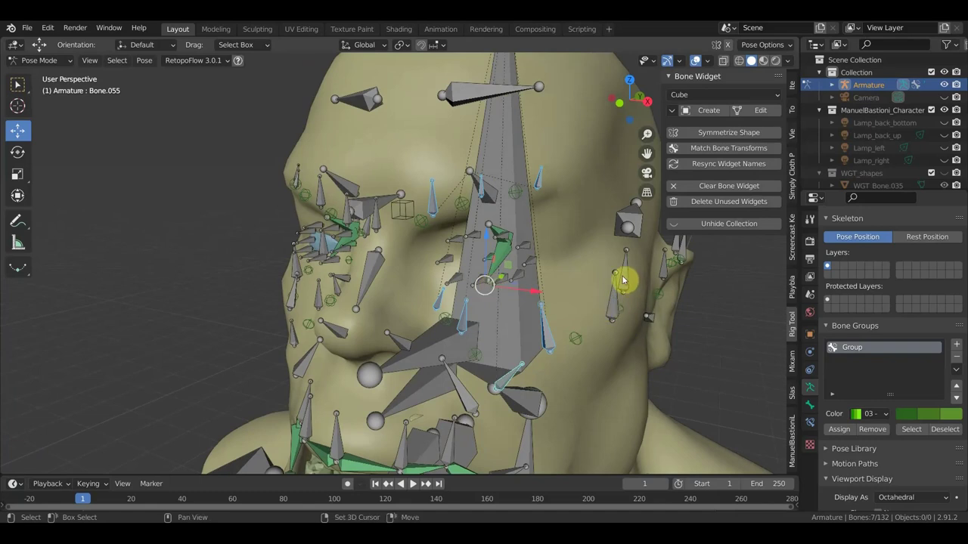
Shift-select the cheek and ear bones to complete the thirteen-bone selection.
{"action": "left_click", "coordinate": [624, 275], "text": "shift"}
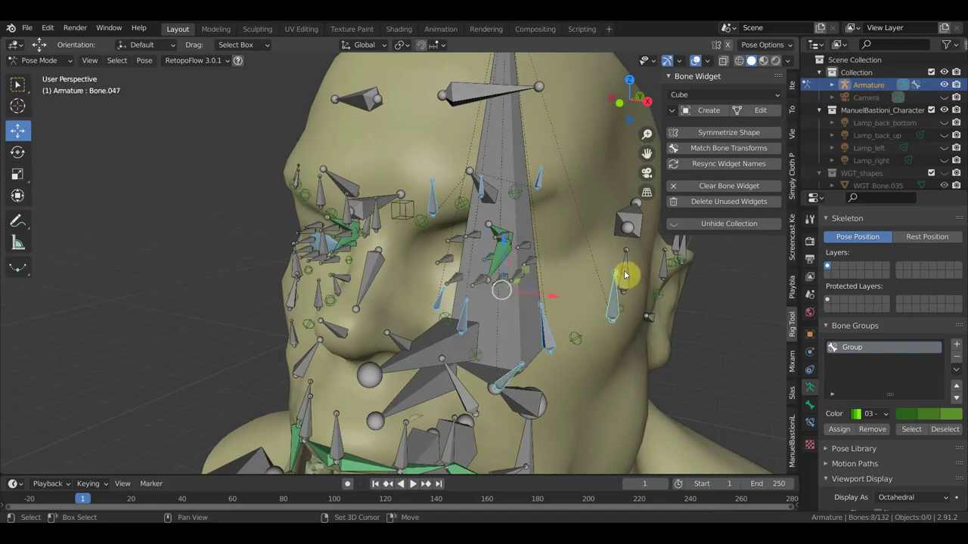
{"action": "left_click", "coordinate": [631, 280], "text": "shift"}
{"action": "middle_click_drag", "start_coordinate": [631, 280], "coordinate": [557, 288]}
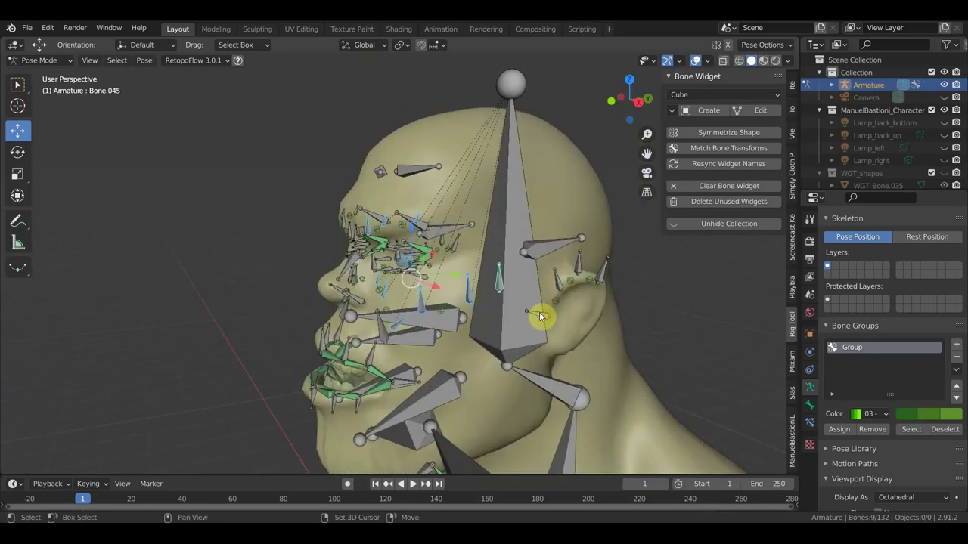
{"action": "left_click", "coordinate": [556, 284], "text": "shift"}
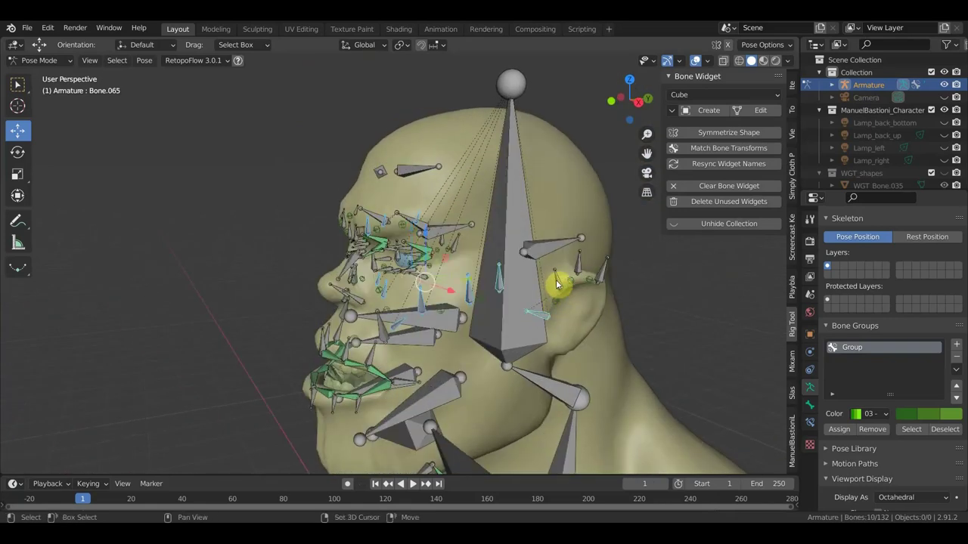
{"action": "left_click", "coordinate": [604, 266], "text": "shift"}
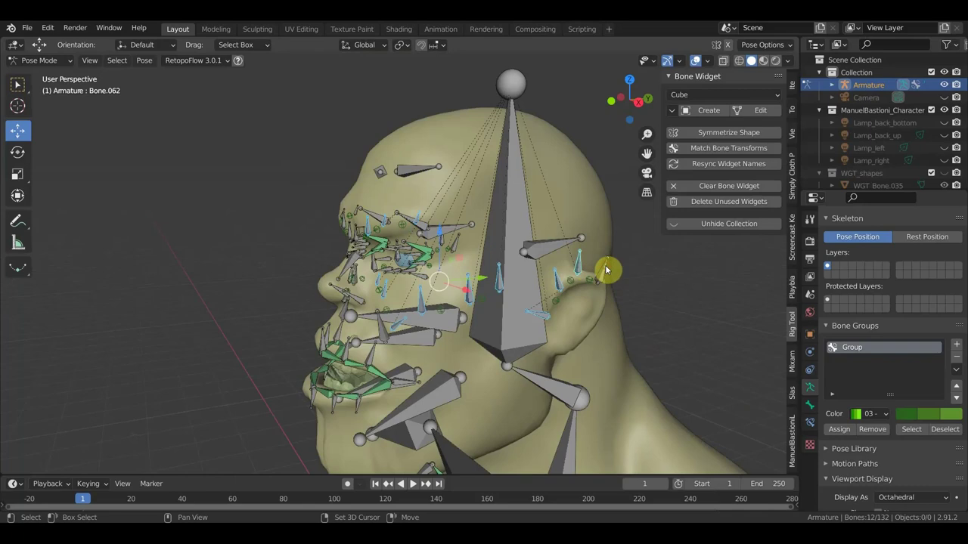
{"action": "left_click", "coordinate": [606, 269], "text": "shift"}
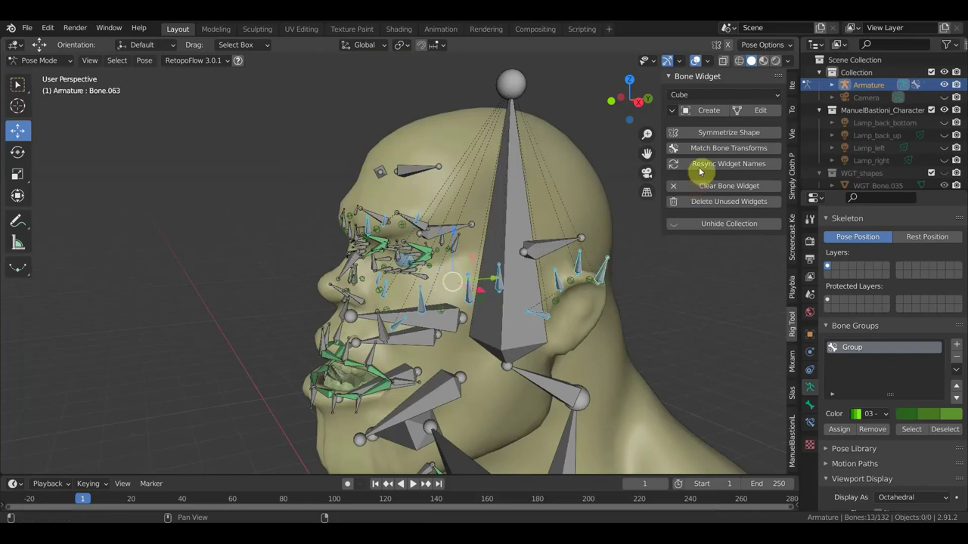
Create Cube widgets on the thirteen selected bones at Global Size 0.04 and Slide 0.87.
{"action": "left_click", "coordinate": [707, 112]}
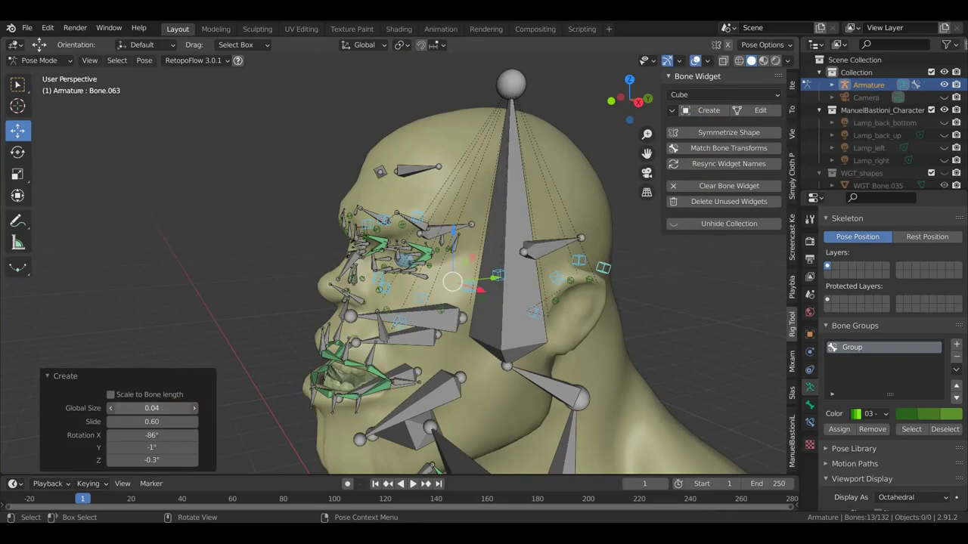
{"action": "mouse_move", "coordinate": [151, 408]}
{"action": "left_mouse_down"}
{"action": "mouse_move", "coordinate": [140, 408]}
{"action": "mouse_move", "coordinate": [166, 408]}
{"action": "left_mouse_up"}
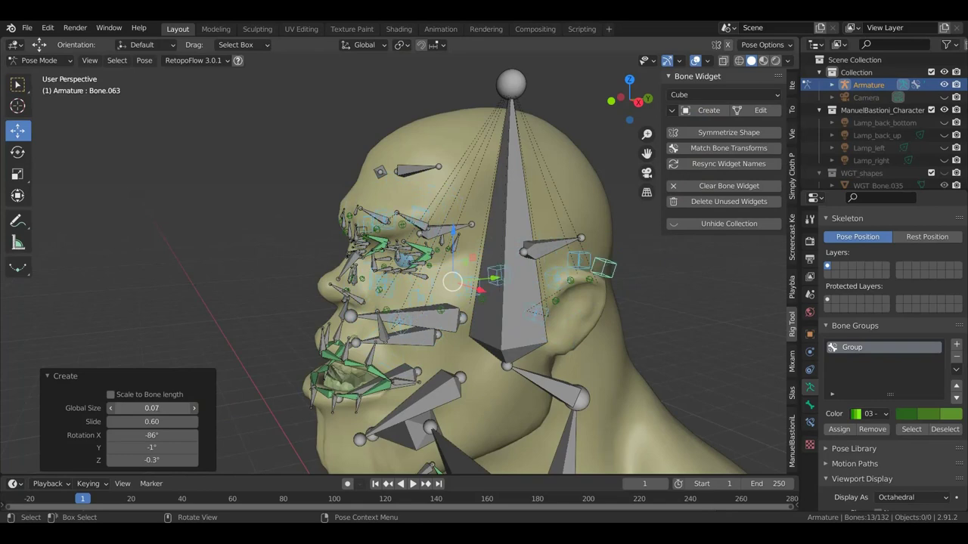
{"action": "mouse_move", "coordinate": [347, 342]}
{"action": "middle_mouse_down"}
{"action": "mouse_move", "coordinate": [499, 326]}
{"action": "mouse_move", "coordinate": [473, 329]}
{"action": "middle_mouse_up"}
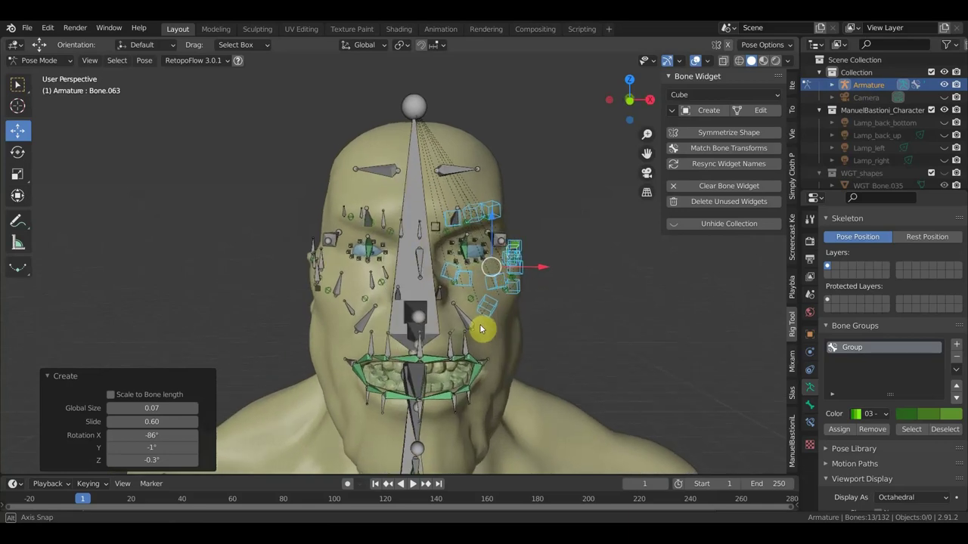
{"action": "scroll", "coordinate": [461, 329], "scroll_direction": "up", "scroll_amount": 2}
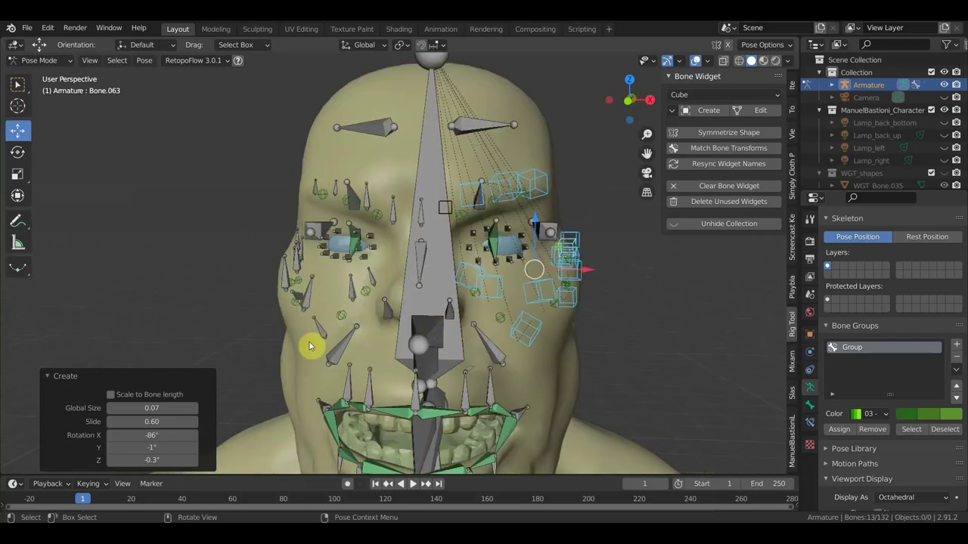
{"action": "mouse_move", "coordinate": [151, 407]}
{"action": "left_mouse_down"}
{"action": "mouse_move", "coordinate": [174, 407]}
{"action": "mouse_move", "coordinate": [129, 407]}
{"action": "mouse_move", "coordinate": [143, 407]}
{"action": "mouse_move", "coordinate": [140, 421]}
{"action": "mouse_move", "coordinate": [122, 421]}
{"action": "mouse_move", "coordinate": [181, 421]}
{"action": "mouse_move", "coordinate": [147, 421]}
{"action": "mouse_move", "coordinate": [157, 421]}
{"action": "left_mouse_up"}
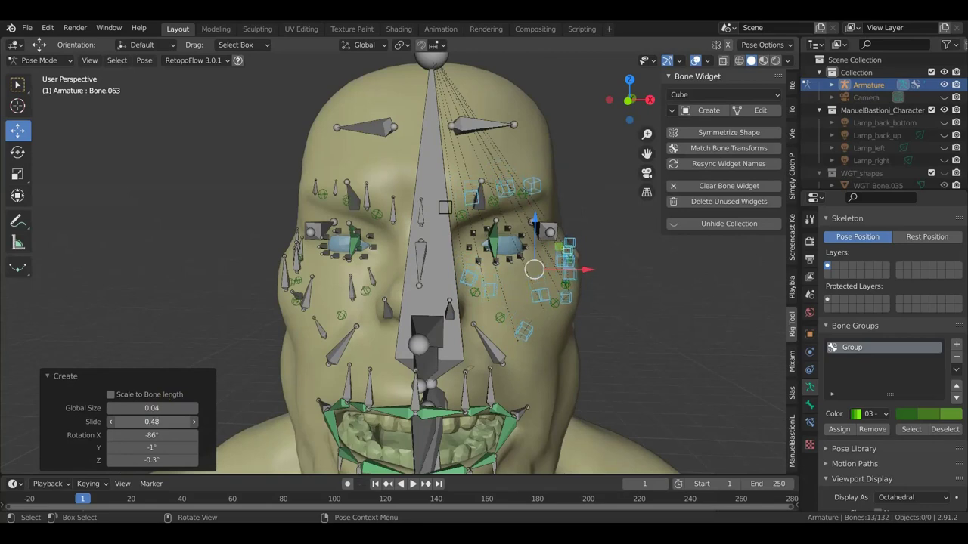
{"action": "mouse_move", "coordinate": [446, 349]}
{"action": "middle_mouse_down"}
{"action": "mouse_move", "coordinate": [361, 350]}
{"action": "mouse_move", "coordinate": [423, 350]}
{"action": "mouse_move", "coordinate": [439, 372]}
{"action": "middle_mouse_up"}
{"action": "mouse_move", "coordinate": [536, 309]}
{"action": "middle_mouse_down"}
{"action": "mouse_move", "coordinate": [557, 304]}
{"action": "mouse_move", "coordinate": [536, 277]}
{"action": "middle_mouse_up"}
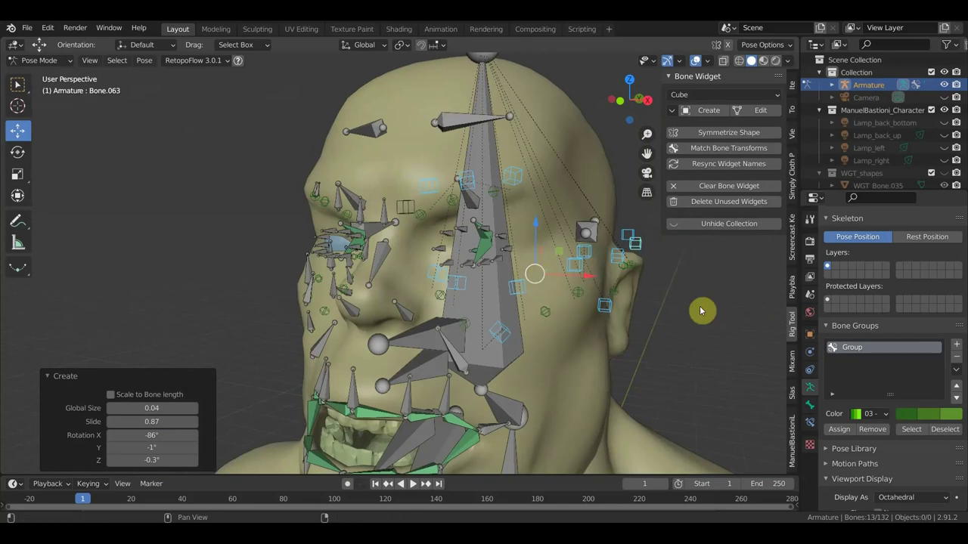
Assign the cube-widget bones to new red group Group.001 (Theme Color Set 01), then select the forehead bone.
{"action": "left_click", "coordinate": [957, 347]}
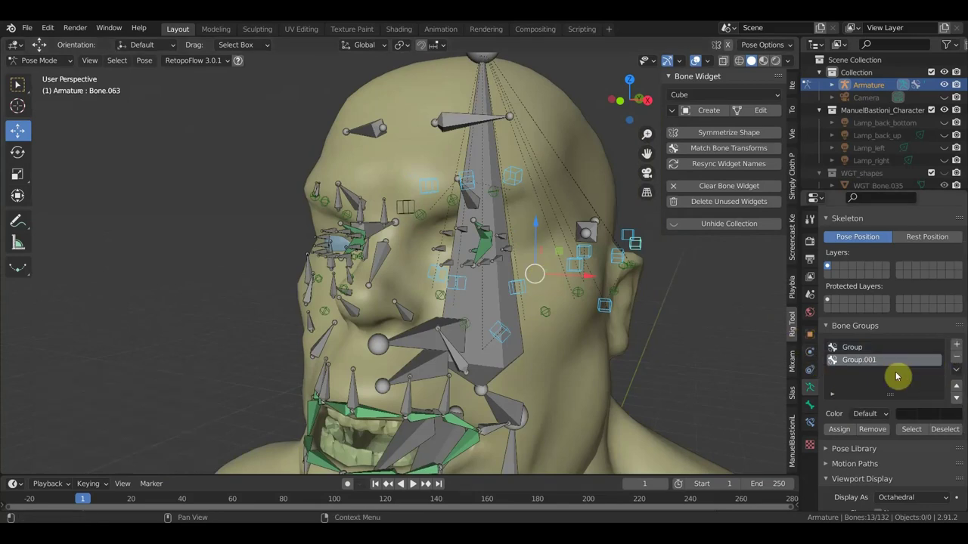
{"action": "left_click", "coordinate": [883, 416]}
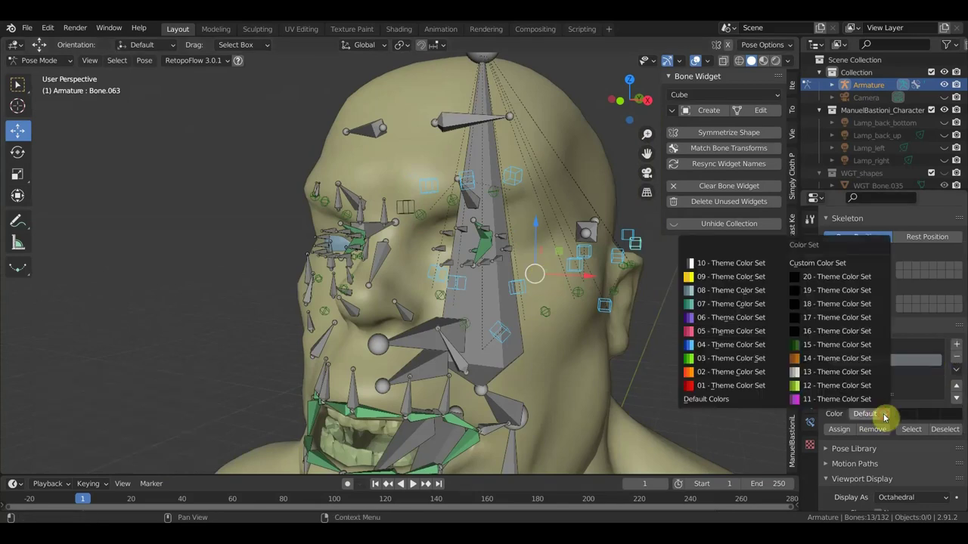
{"action": "left_click", "coordinate": [714, 385]}
{"action": "left_click", "coordinate": [841, 429]}
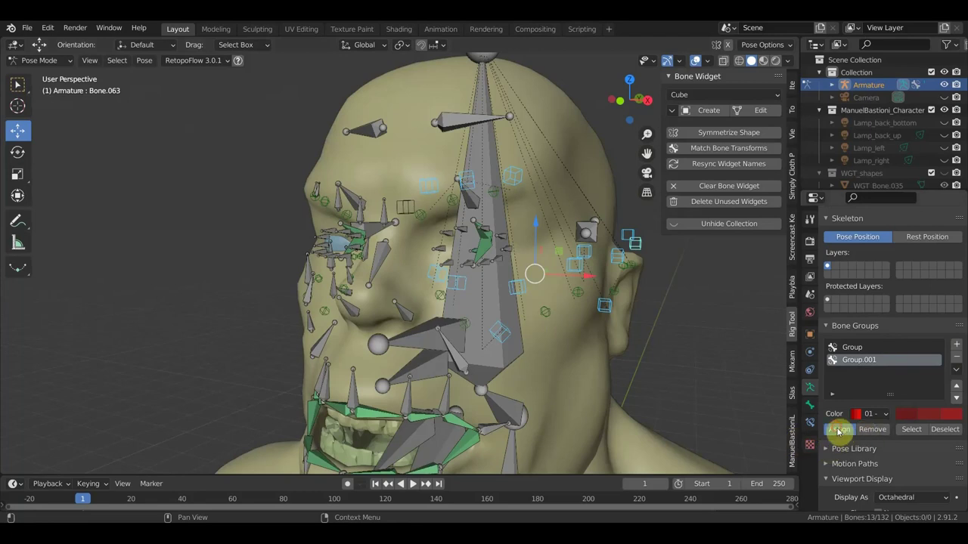
{"action": "mouse_move", "coordinate": [767, 423]}
{"action": "middle_mouse_down"}
{"action": "mouse_move", "coordinate": [621, 373]}
{"action": "mouse_move", "coordinate": [672, 379]}
{"action": "mouse_move", "coordinate": [650, 377]}
{"action": "middle_mouse_up"}
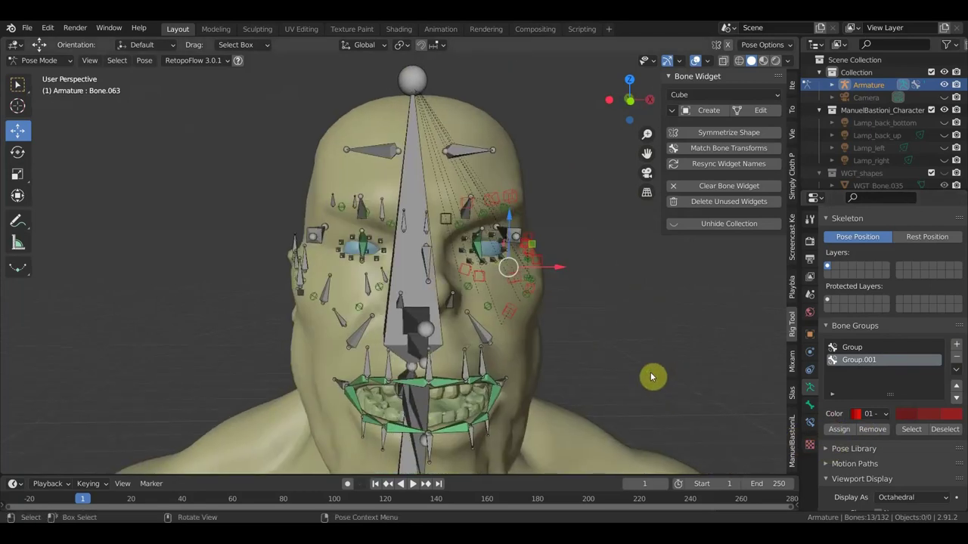
{"action": "left_click", "coordinate": [441, 189]}
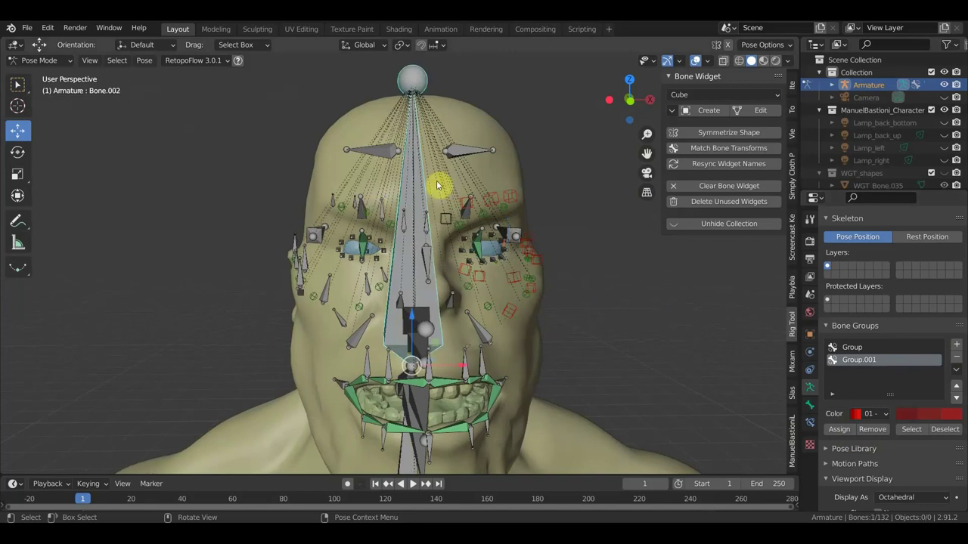
Create an 'стрела' arrow widget on the central head bone Bone.002.
{"action": "left_click", "coordinate": [714, 96]}
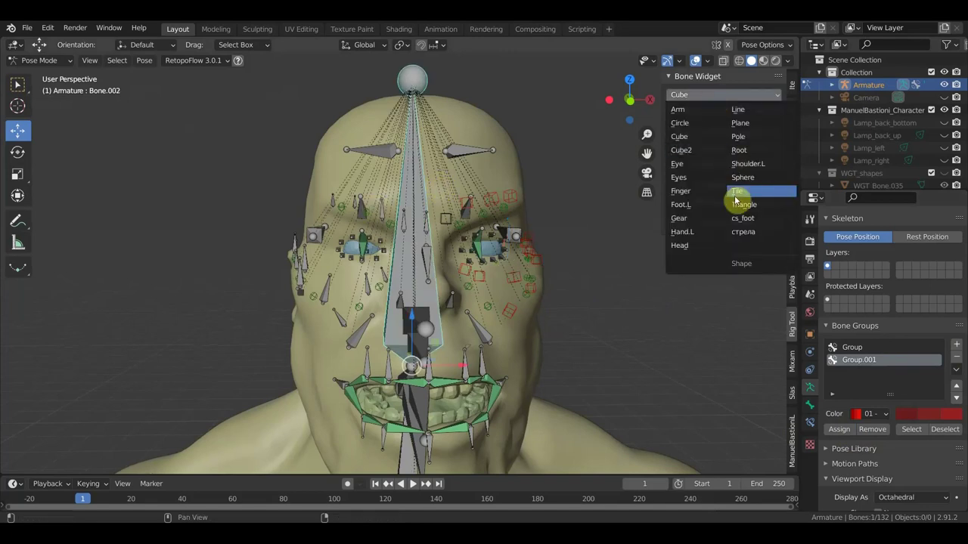
{"action": "left_click", "coordinate": [747, 238]}
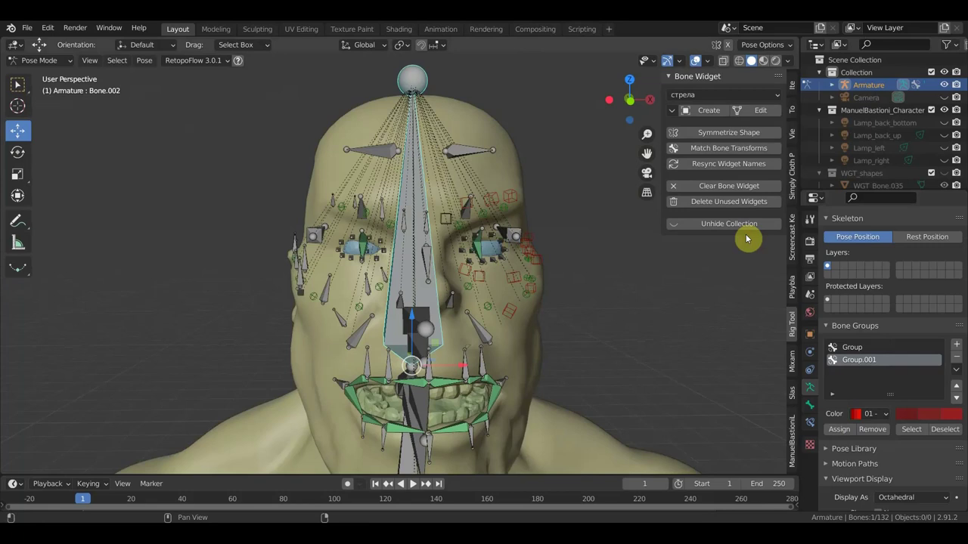
{"action": "left_click", "coordinate": [710, 111]}
Set the arrow widget to Global Size 0.55, Slide 0.66, Rotation X -87° and Y 180°.
{"action": "scroll", "coordinate": [565, 235], "scroll_direction": "down", "scroll_amount": 3}
{"action": "left_click_drag", "start_coordinate": [161, 407], "coordinate": [163, 407]}
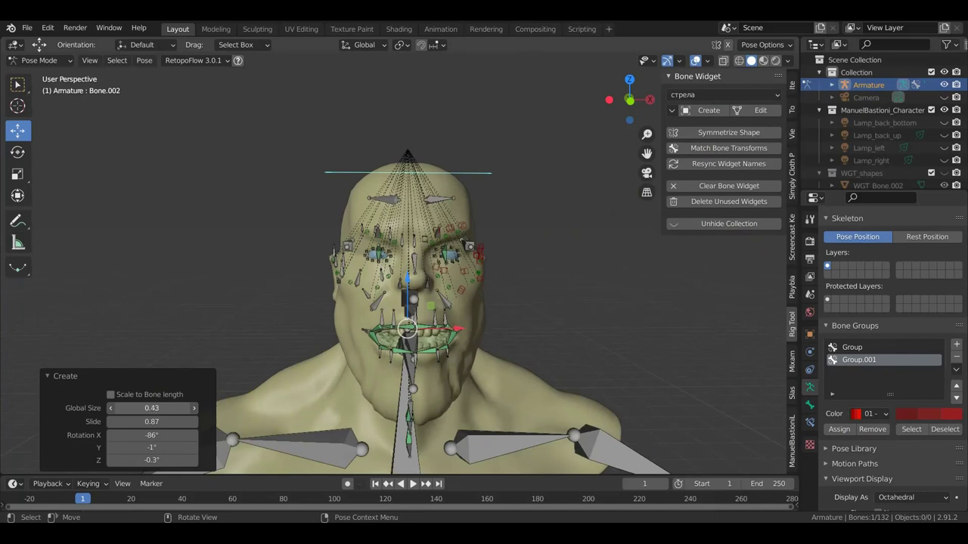
{"action": "mouse_move", "coordinate": [156, 421]}
{"action": "left_mouse_down"}
{"action": "mouse_move", "coordinate": [136, 421]}
{"action": "mouse_move", "coordinate": [157, 423]}
{"action": "left_mouse_up"}
{"action": "type", "text": "0.66"}
{"action": "mouse_move", "coordinate": [460, 340]}
{"action": "middle_mouse_down"}
{"action": "mouse_move", "coordinate": [397, 384]}
{"action": "mouse_move", "coordinate": [362, 393]}
{"action": "mouse_move", "coordinate": [338, 422]}
{"action": "mouse_move", "coordinate": [368, 396]}
{"action": "mouse_move", "coordinate": [417, 378]}
{"action": "mouse_move", "coordinate": [372, 300]}
{"action": "middle_mouse_up"}
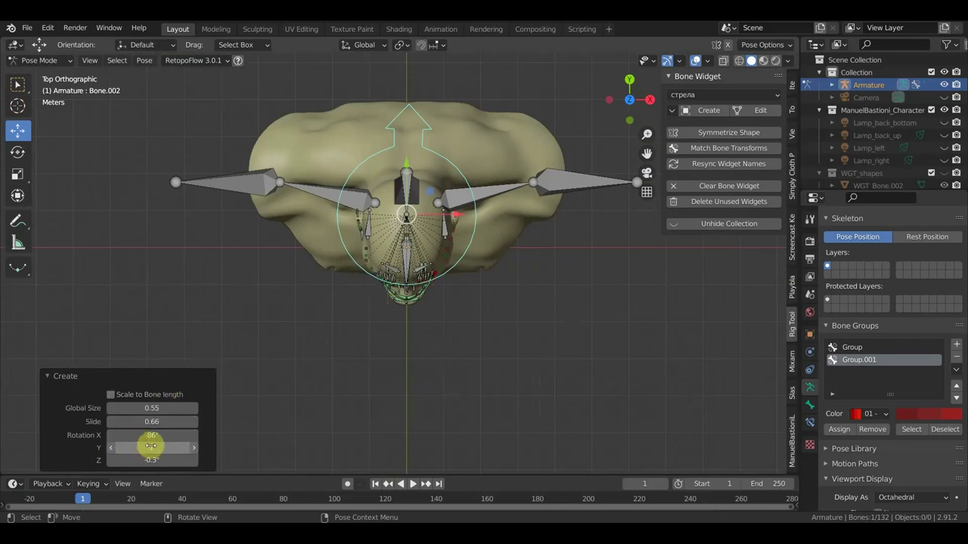
{"action": "left_click_drag", "start_coordinate": [153, 436], "coordinate": [159, 437]}
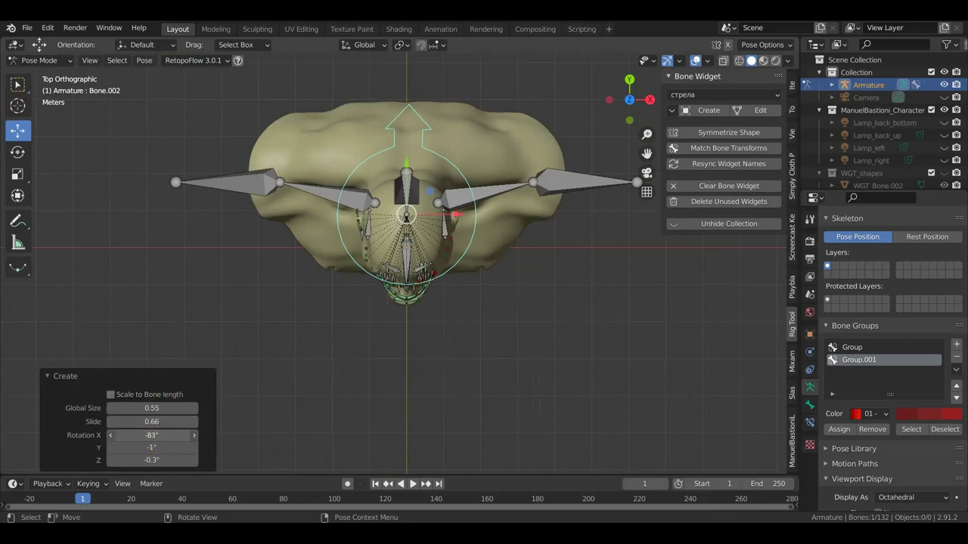
{"action": "left_click_drag", "start_coordinate": [174, 447], "coordinate": [164, 445]}
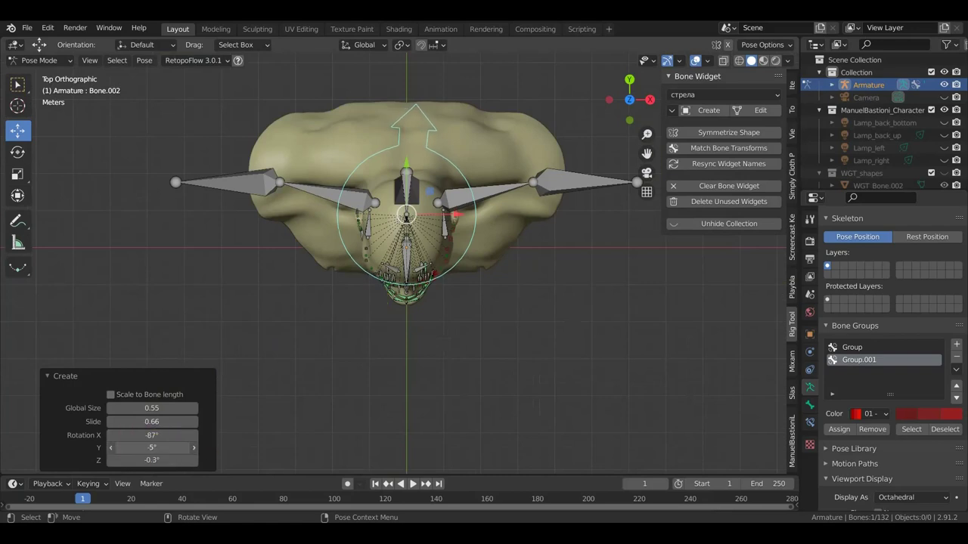
{"action": "left_click_drag", "start_coordinate": [162, 449], "coordinate": [151, 445]}
{"action": "left_click", "coordinate": [149, 448]}
{"action": "type", "text": "180"}
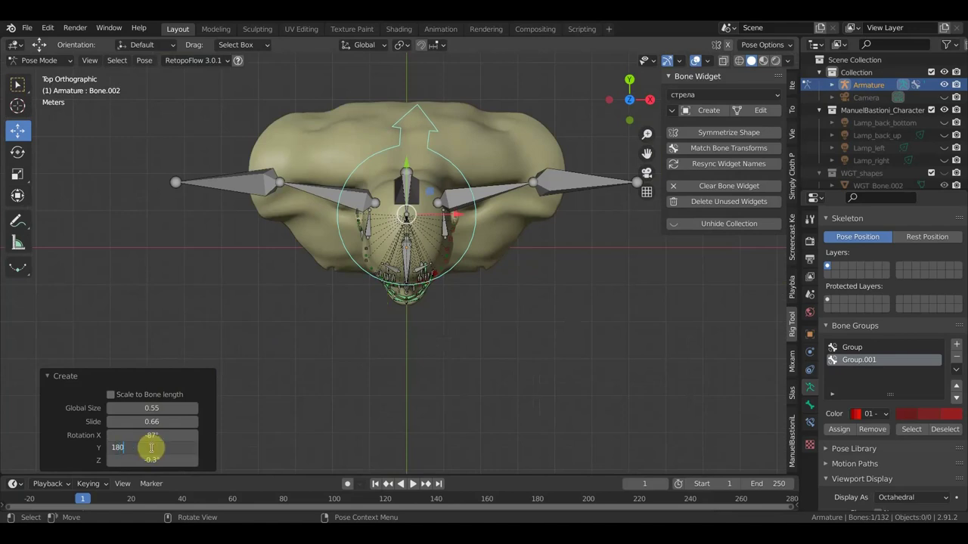
{"action": "key", "text": "Return"}
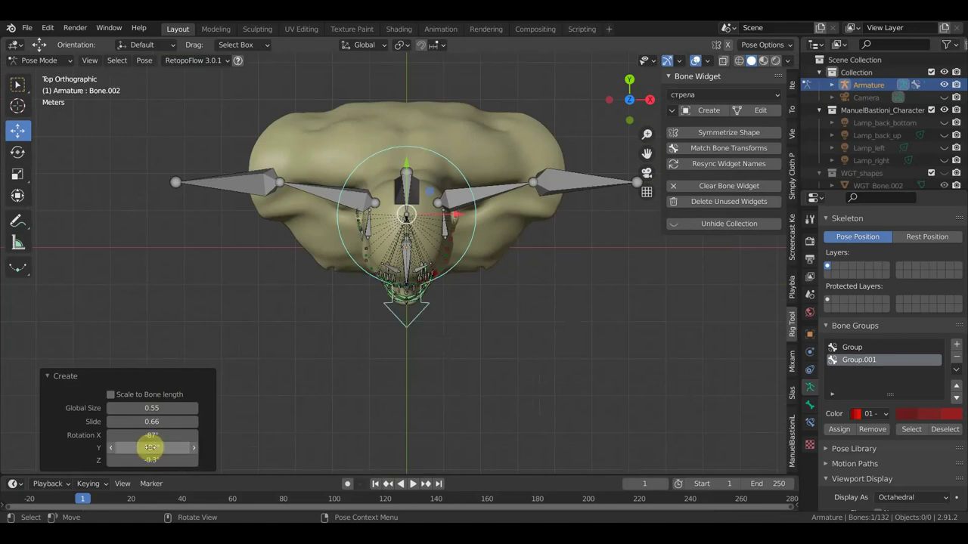
{"action": "middle_click_drag", "start_coordinate": [531, 343], "coordinate": [527, 220]}
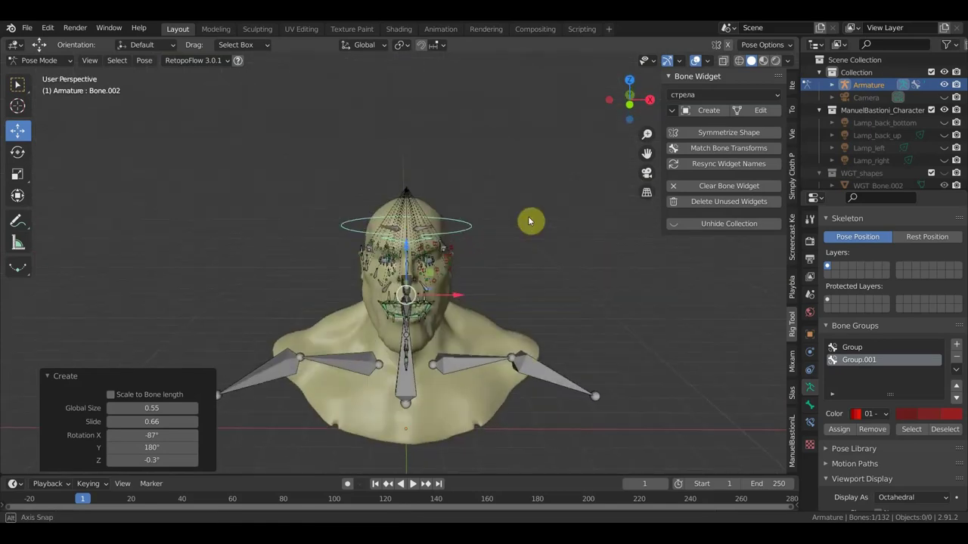
Select the first brow bones on the other side of the face.
{"action": "scroll", "coordinate": [524, 260], "scroll_direction": "up", "scroll_amount": 3}
{"action": "scroll", "coordinate": [520, 255], "scroll_direction": "up", "scroll_amount": 1}
{"action": "scroll", "coordinate": [516, 253], "scroll_direction": "up", "scroll_amount": 1}
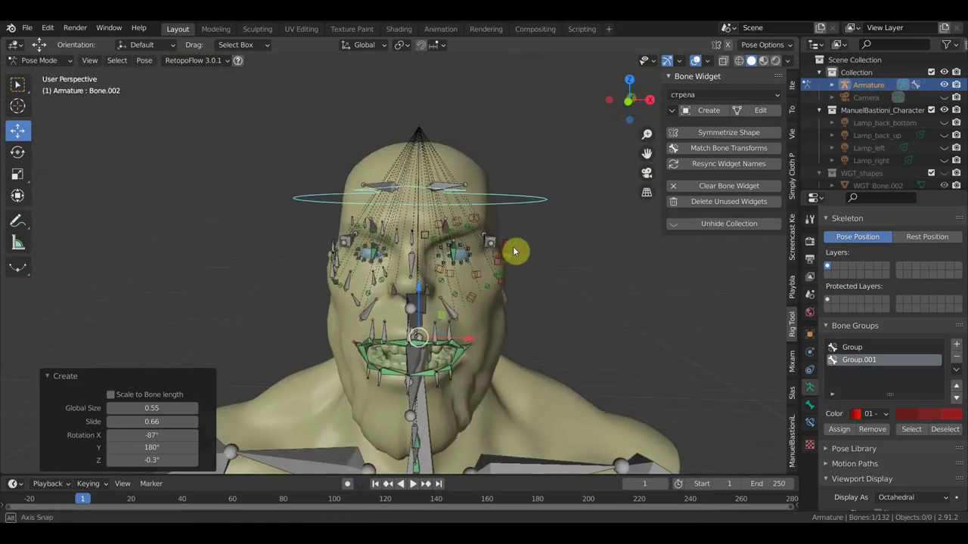
{"action": "scroll", "coordinate": [499, 254], "scroll_direction": "up", "scroll_amount": 3}
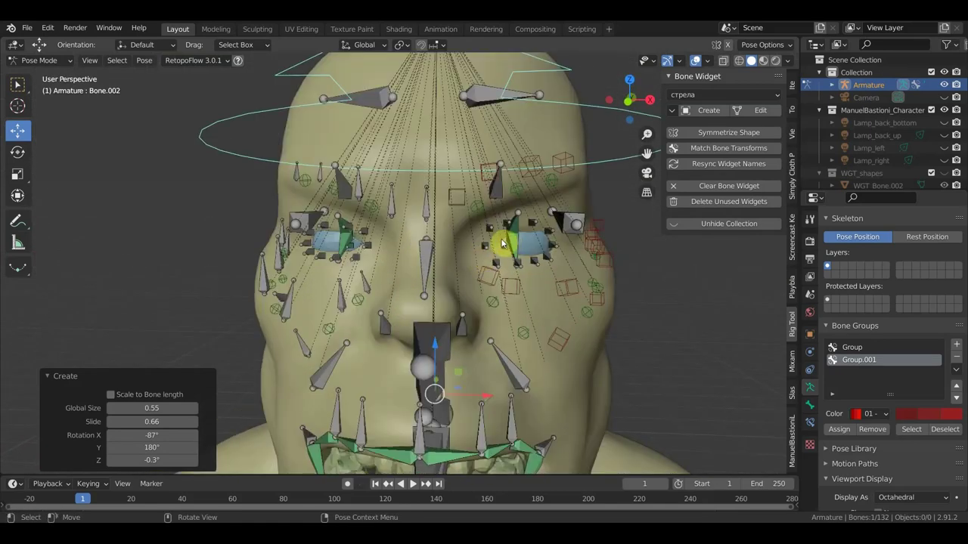
{"action": "middle_click_drag", "start_coordinate": [443, 216], "coordinate": [463, 220]}
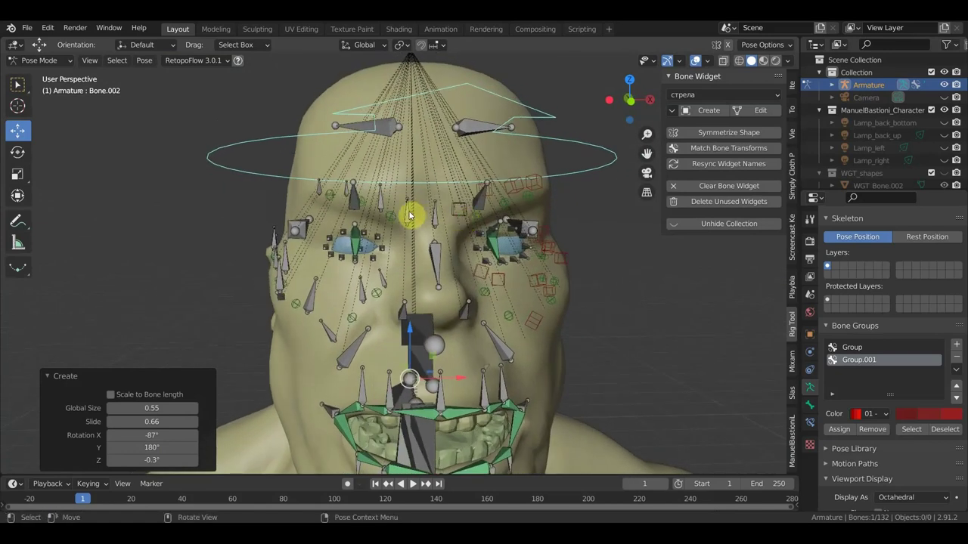
{"action": "left_click", "coordinate": [385, 203]}
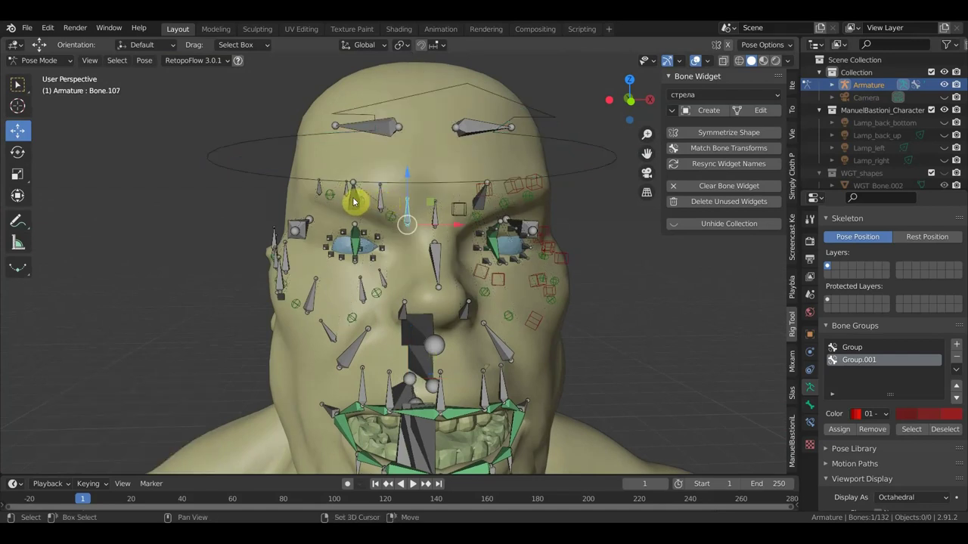
{"action": "left_click", "coordinate": [321, 191], "text": "shift"}
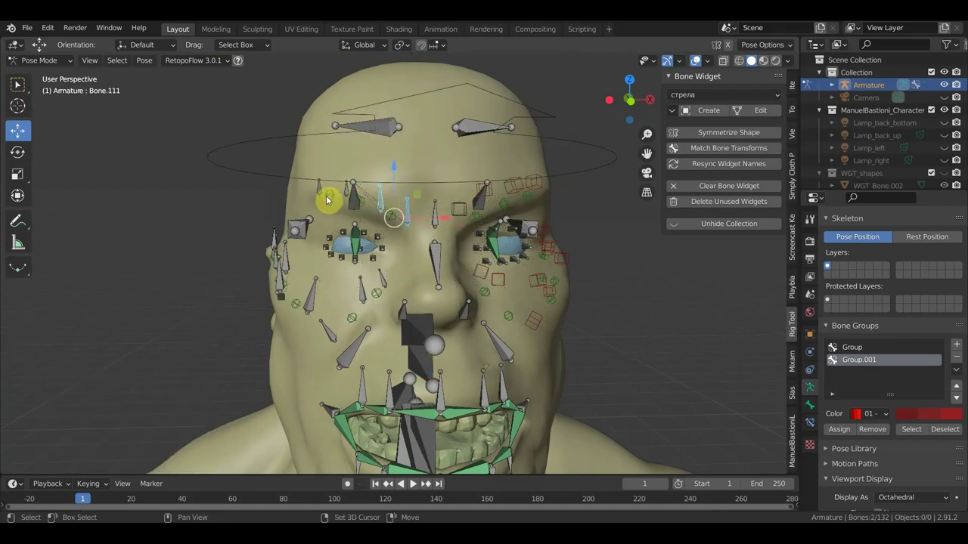
{"action": "left_click", "coordinate": [377, 215], "text": "shift"}
{"action": "middle_click_drag", "start_coordinate": [383, 216], "coordinate": [412, 224]}
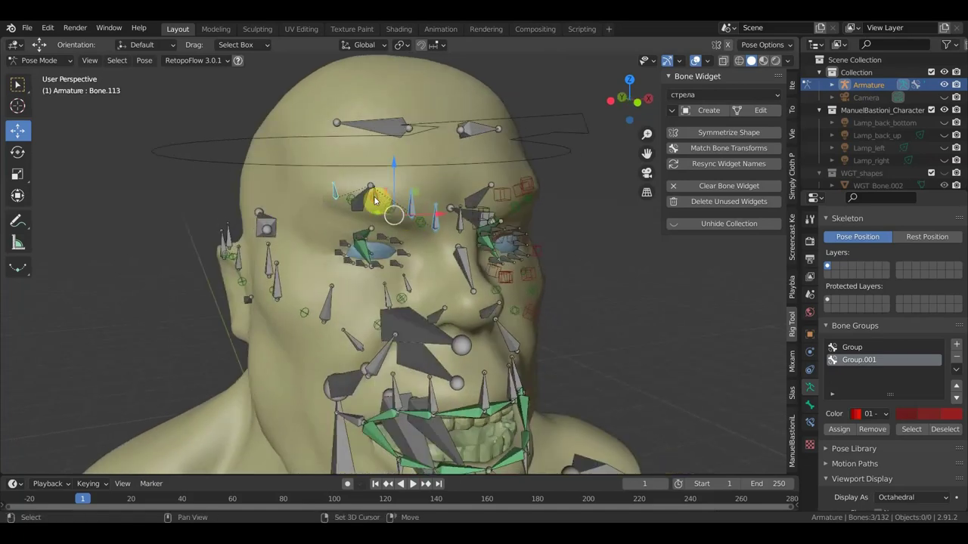
Add the remaining brow, cheek and ear bones, making ten selected bones.
{"action": "left_click", "coordinate": [327, 310], "text": "shift"}
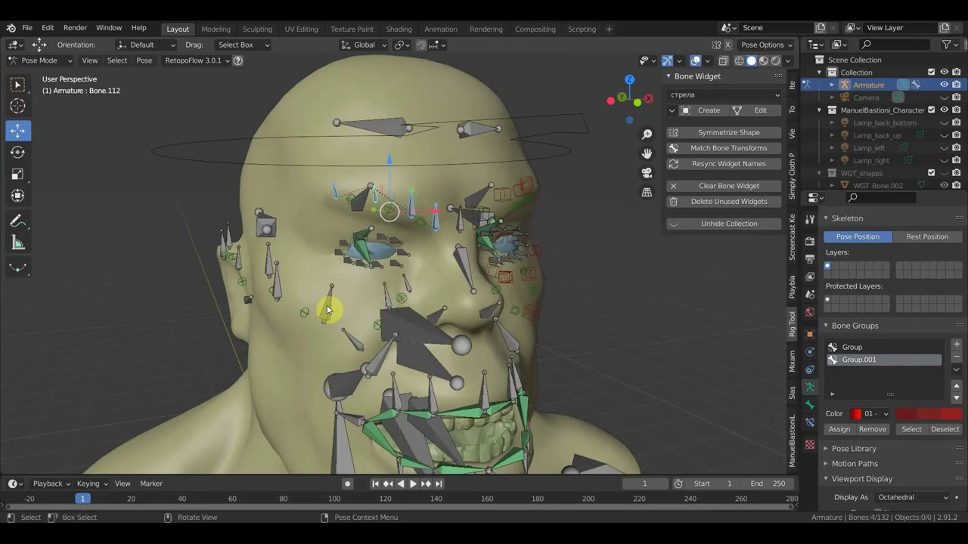
{"action": "left_click", "coordinate": [278, 288], "text": "shift"}
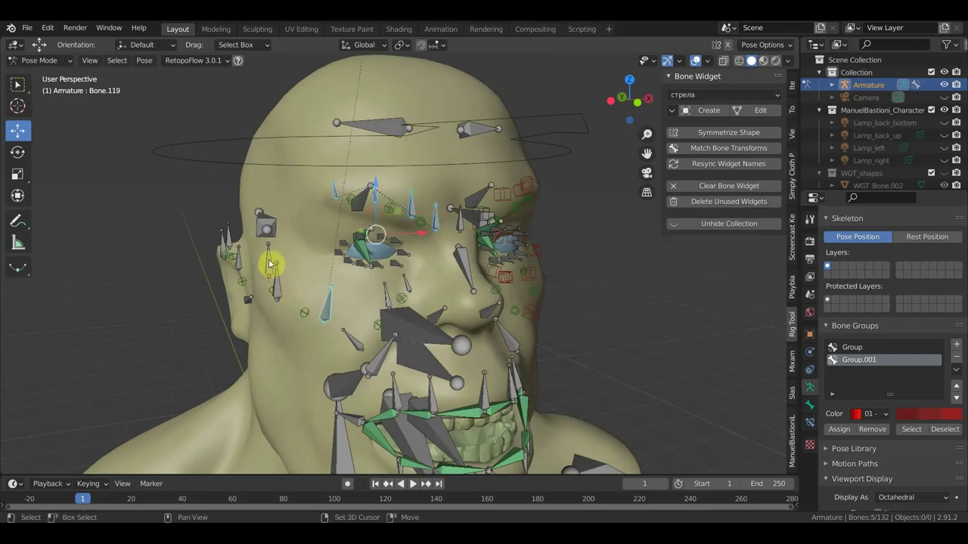
{"action": "left_click", "coordinate": [266, 263], "text": "shift"}
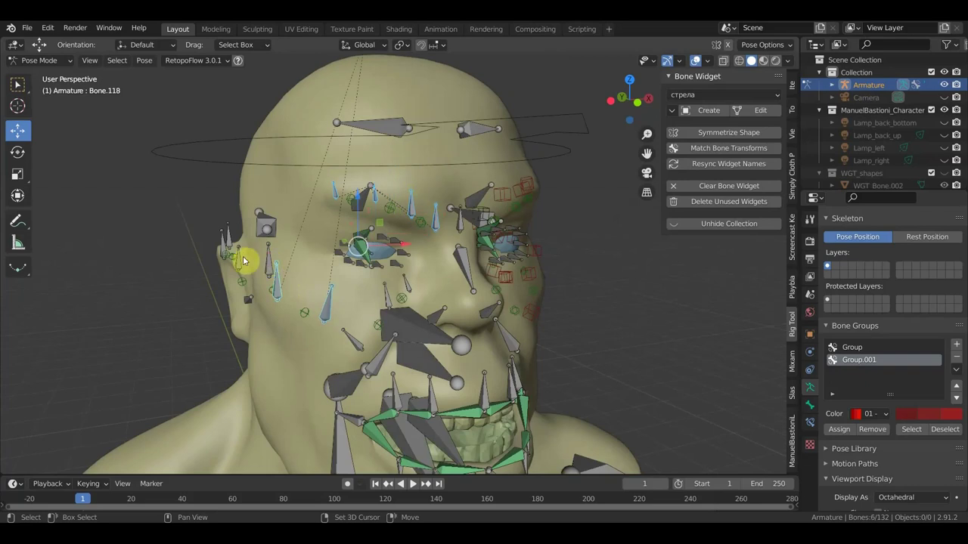
{"action": "left_click", "coordinate": [239, 261], "text": "shift"}
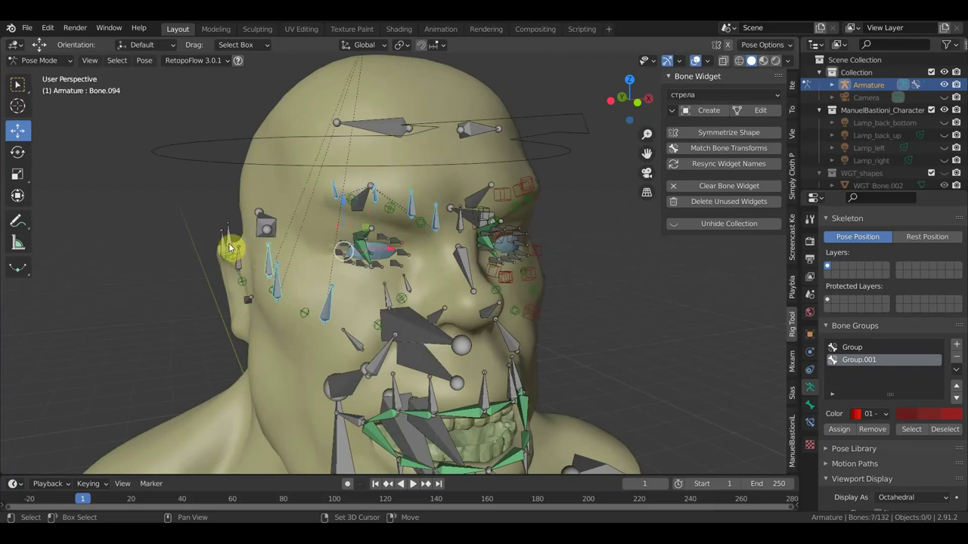
{"action": "left_click", "coordinate": [223, 242], "text": "shift"}
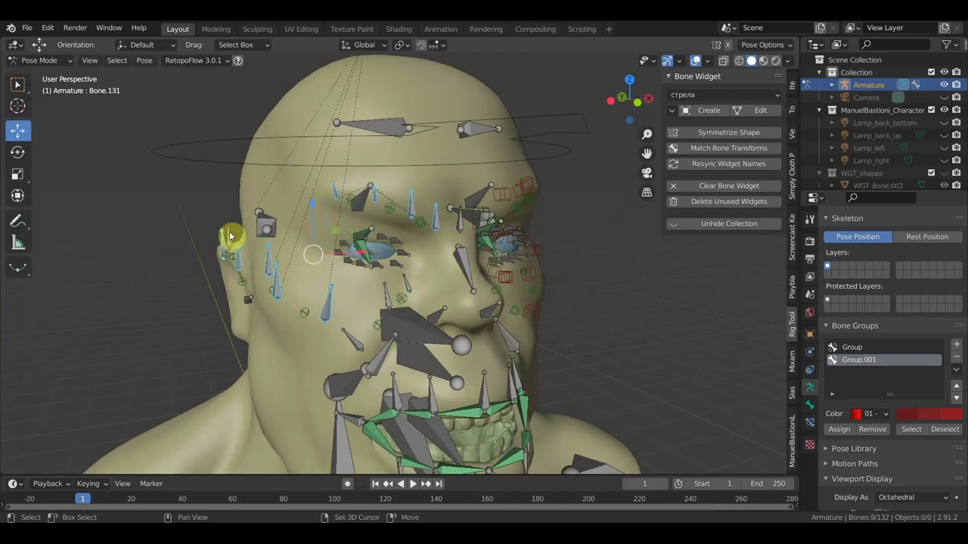
{"action": "left_click", "coordinate": [232, 236], "text": "shift"}
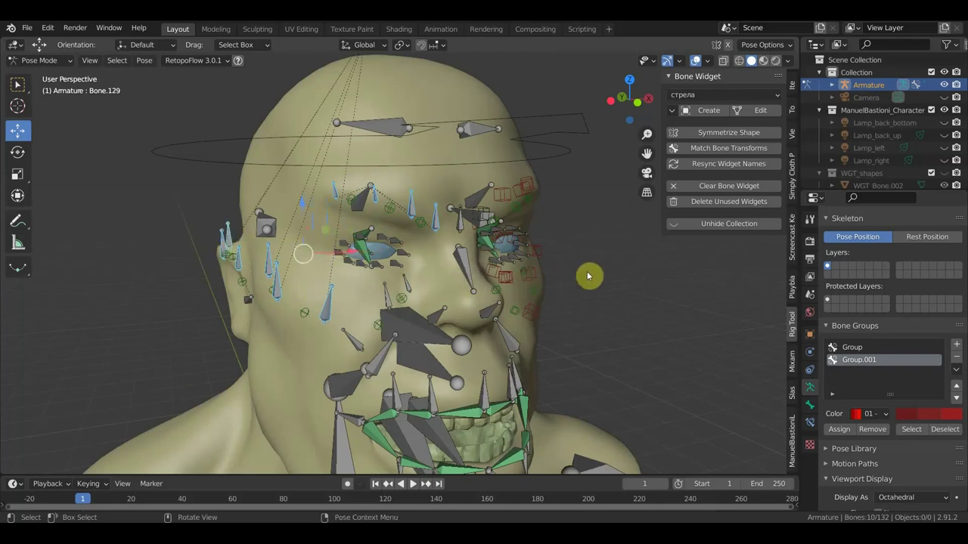
{"action": "left_click", "coordinate": [713, 96]}
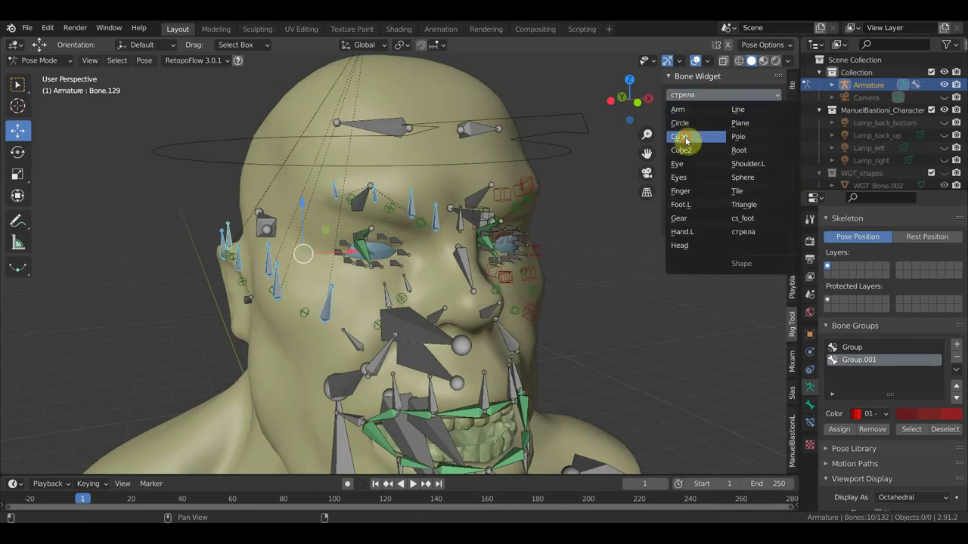
Create Cube widgets on the ten selected bones with Global Size 0.04.
{"action": "left_click", "coordinate": [684, 139]}
{"action": "left_click", "coordinate": [708, 110]}
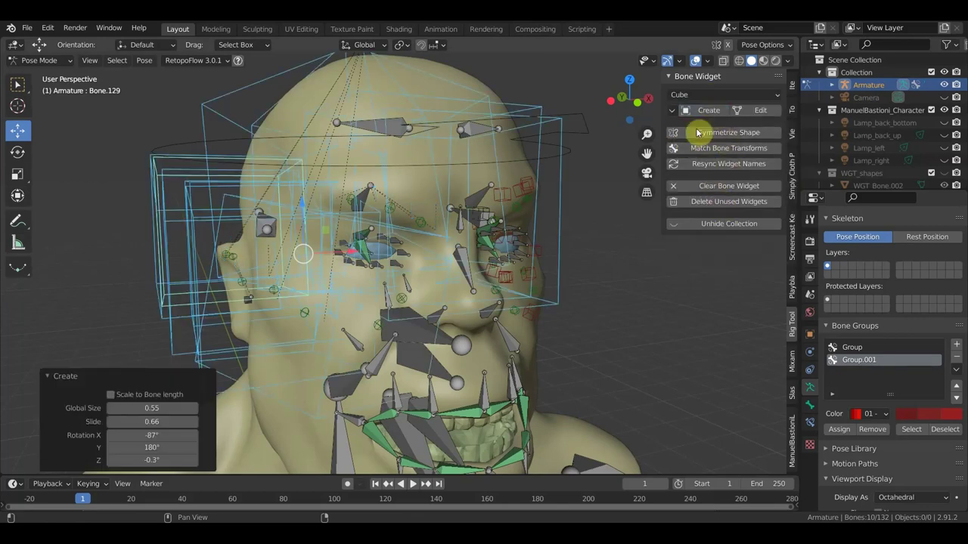
{"action": "mouse_move", "coordinate": [161, 408]}
{"action": "left_mouse_down"}
{"action": "mouse_move", "coordinate": [125, 408]}
{"action": "mouse_move", "coordinate": [137, 409]}
{"action": "left_mouse_up"}
{"action": "middle_click_drag", "start_coordinate": [540, 323], "coordinate": [633, 314]}
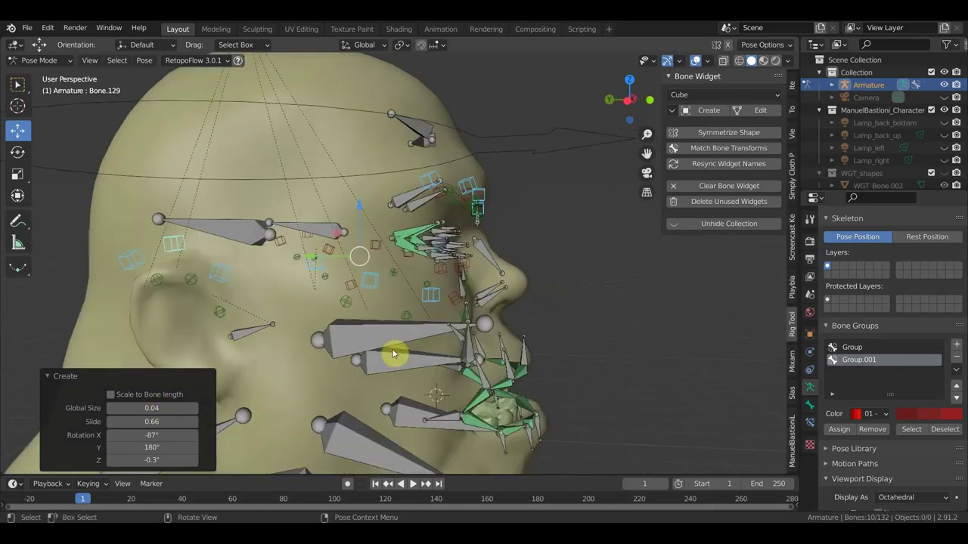
{"action": "mouse_move", "coordinate": [151, 421]}
{"action": "left_mouse_down"}
{"action": "mouse_move", "coordinate": [129, 421]}
{"action": "mouse_move", "coordinate": [174, 421]}
{"action": "left_mouse_up"}
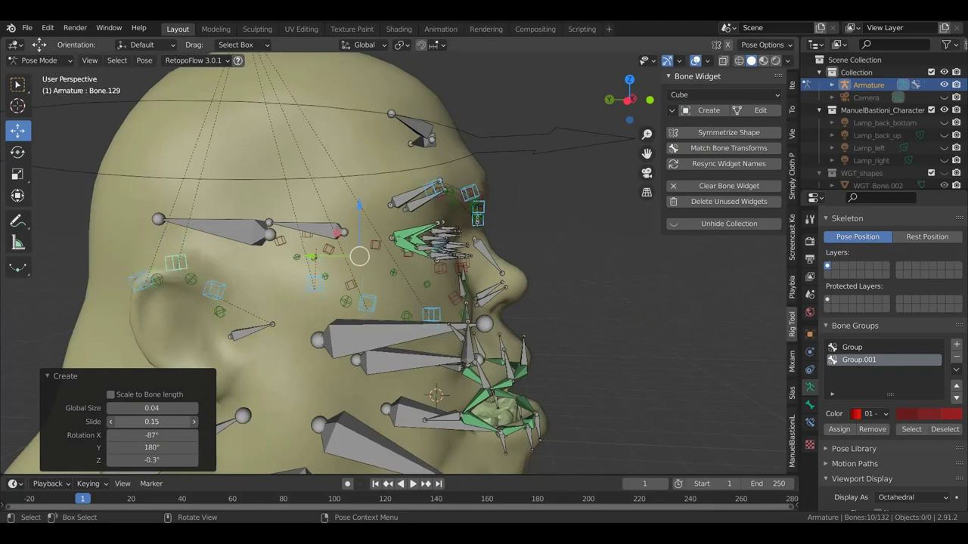
In front view, fine-tune the cube widgets' Slide to 0.51.
{"action": "middle_click_drag", "start_coordinate": [567, 337], "coordinate": [449, 331], "text": "alt"}
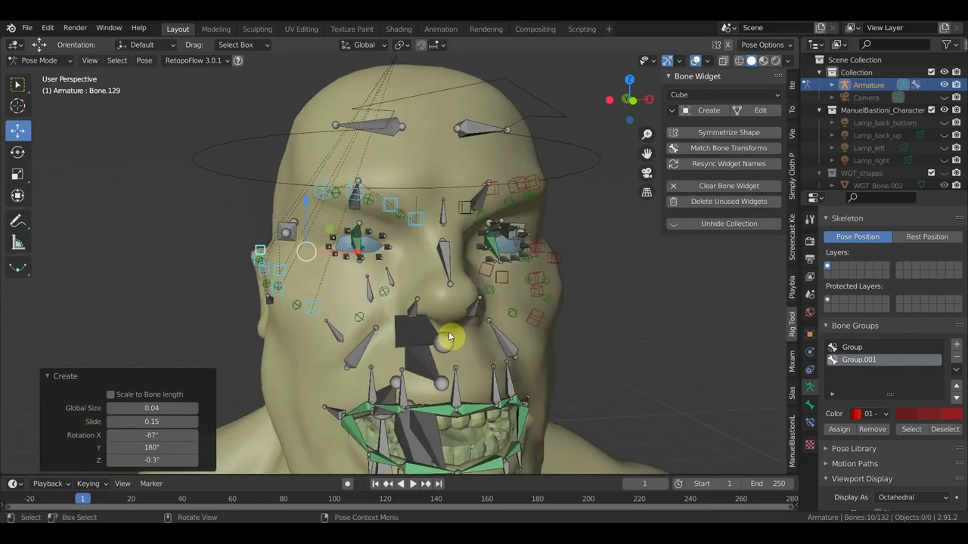
{"action": "key", "text": "KP_1"}
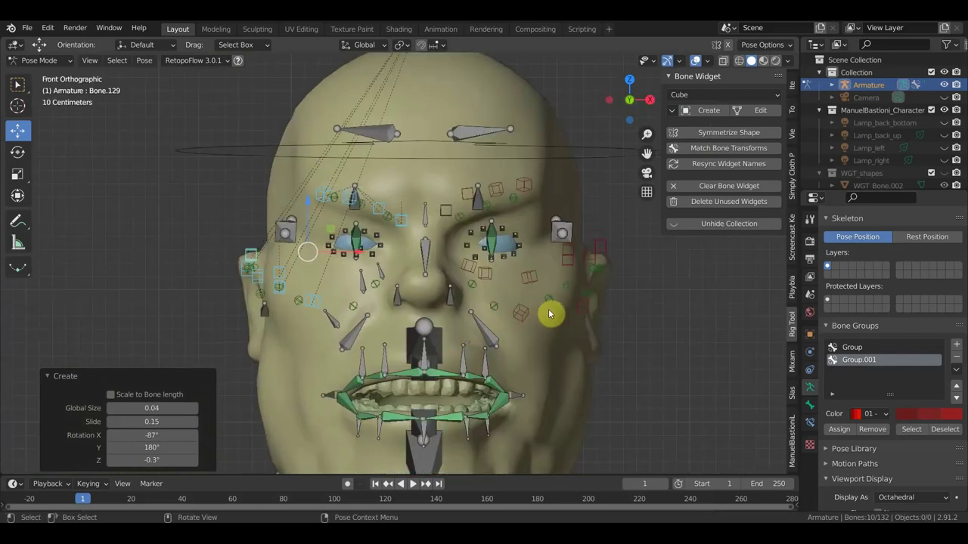
{"action": "middle_click_drag", "start_coordinate": [536, 297], "coordinate": [531, 260], "text": "shift"}
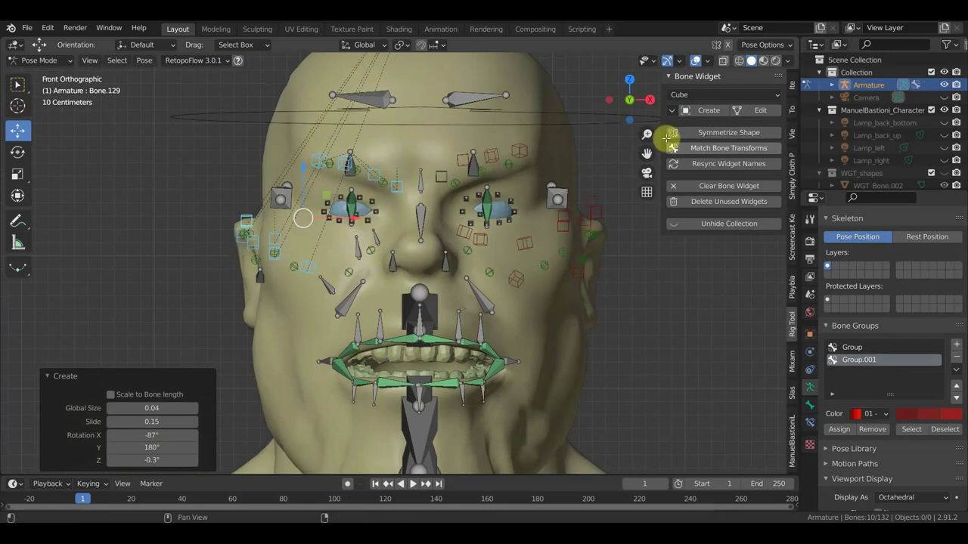
{"action": "middle_click_drag", "start_coordinate": [543, 300], "coordinate": [545, 264], "text": "shift"}
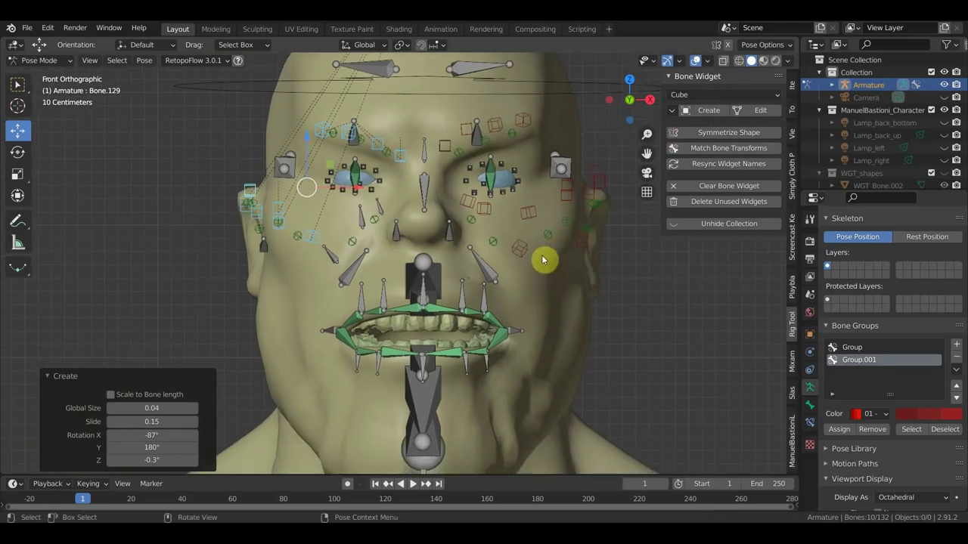
{"action": "scroll", "coordinate": [404, 146], "scroll_direction": "up", "scroll_amount": 2}
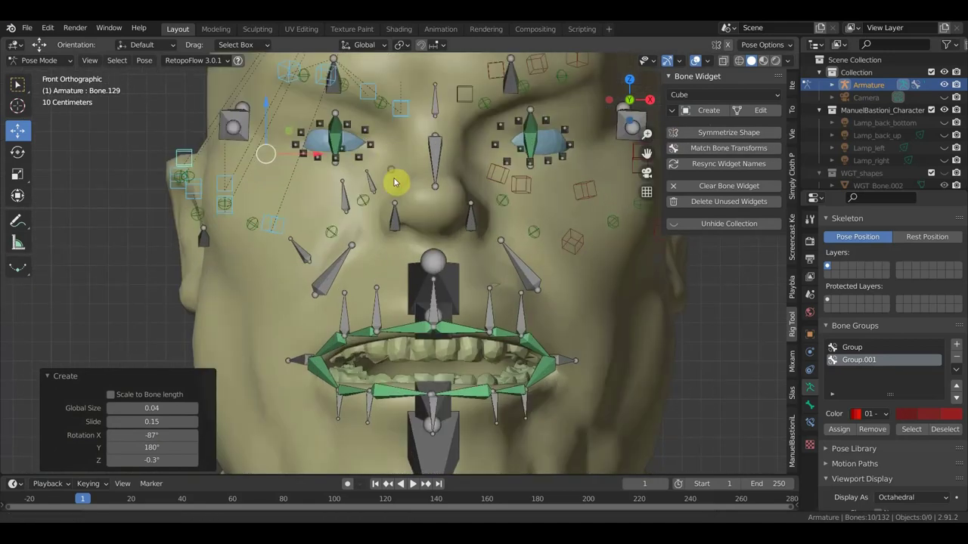
{"action": "middle_click_drag", "start_coordinate": [398, 183], "coordinate": [400, 248], "text": "shift"}
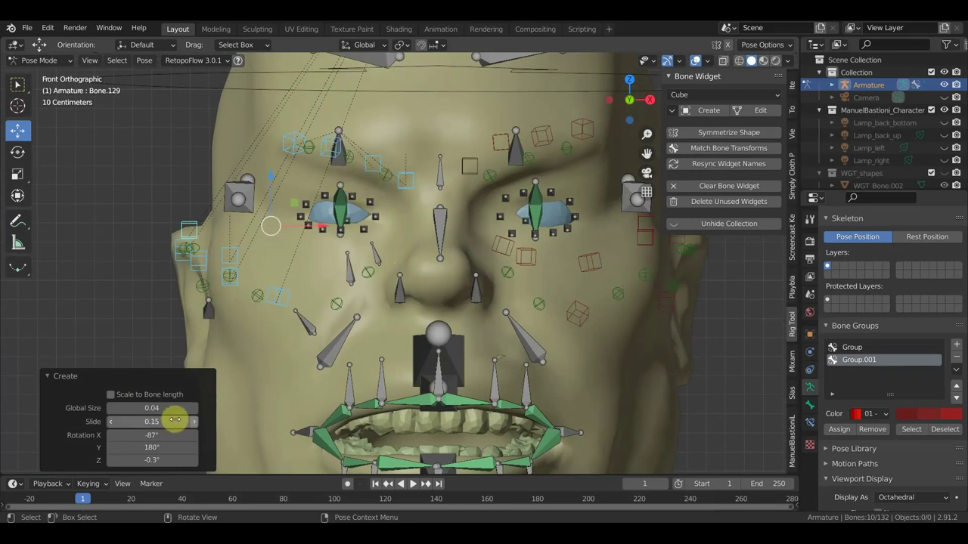
{"action": "left_click_drag", "start_coordinate": [155, 435], "coordinate": [147, 436]}
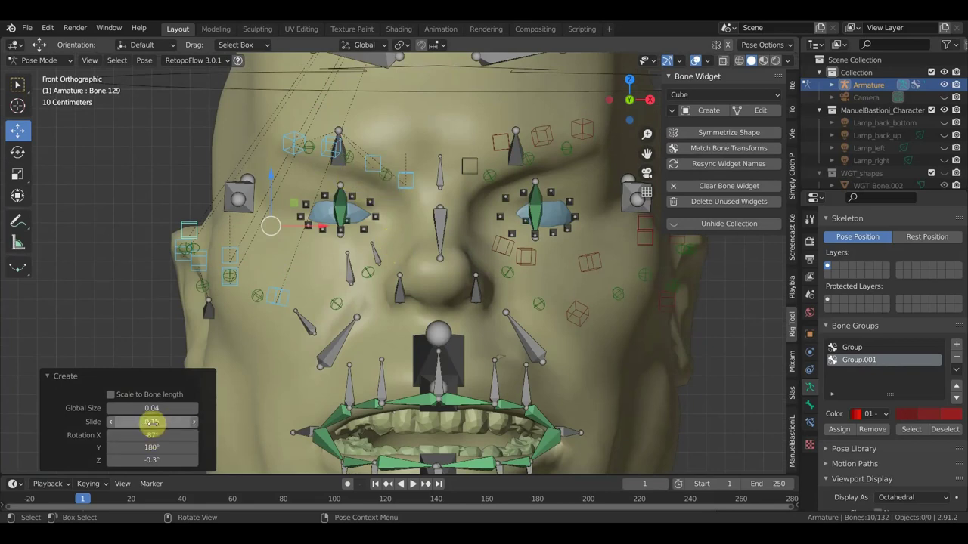
{"action": "left_click_drag", "start_coordinate": [151, 421], "coordinate": [160, 421]}
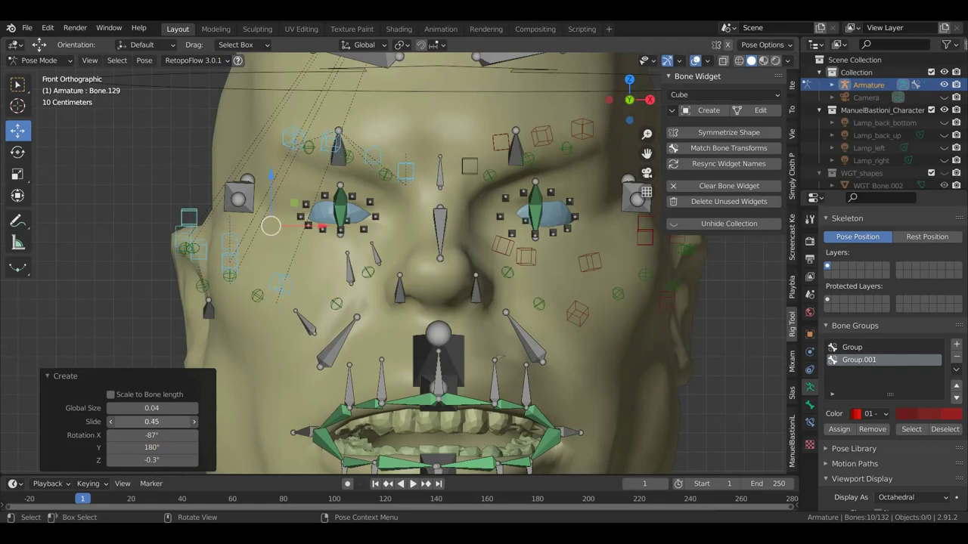
{"action": "left_click_drag", "start_coordinate": [151, 421], "coordinate": [147, 421]}
{"action": "scroll", "coordinate": [560, 336], "scroll_direction": "down", "scroll_amount": 2}
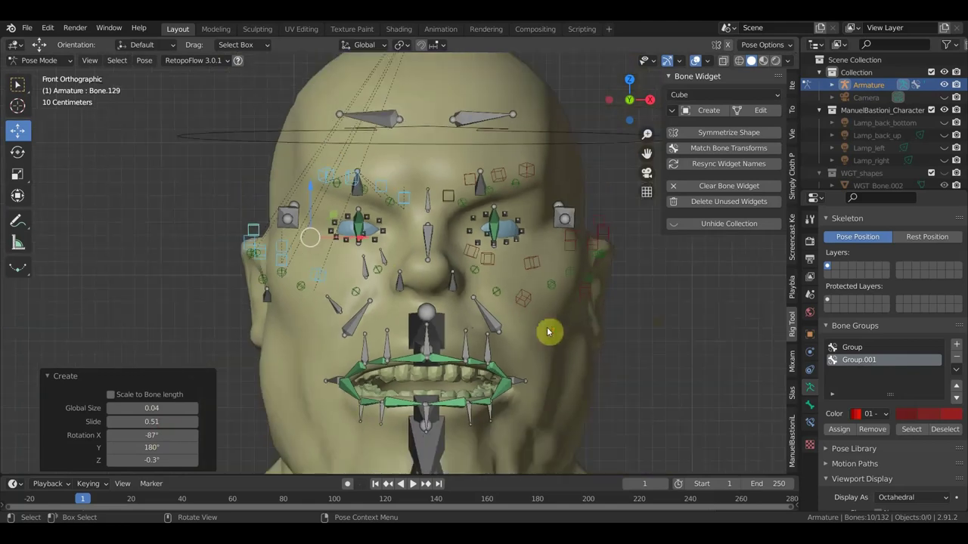
Select the bone above the mouth plus both nose-side cheek bones and create Finger widgets on them.
{"action": "left_click", "coordinate": [429, 240]}
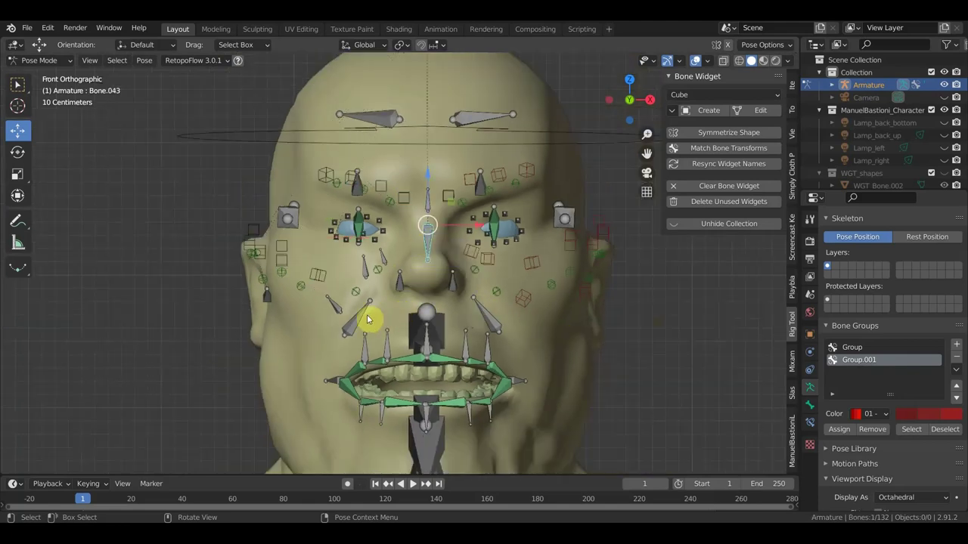
{"action": "key", "text": "shift"}
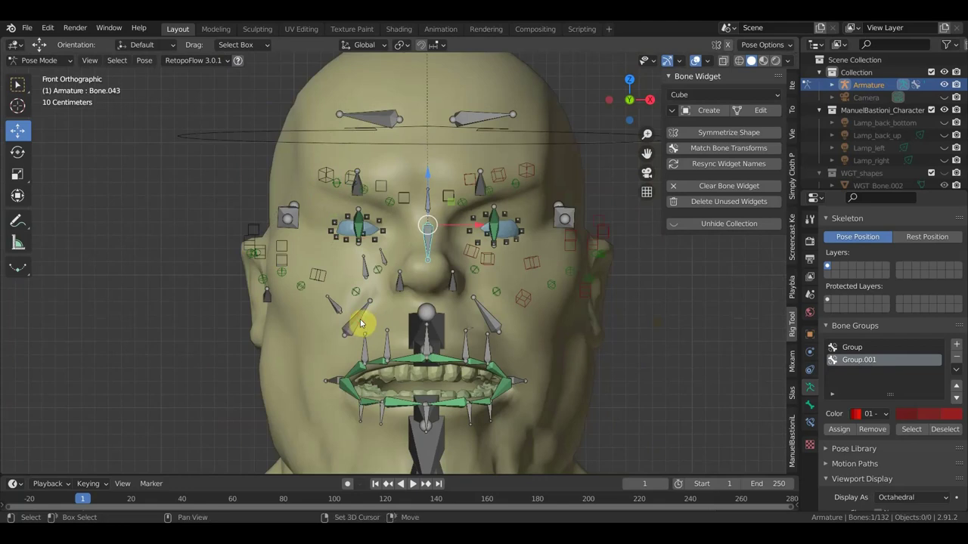
{"action": "left_click", "coordinate": [491, 321], "text": "shift"}
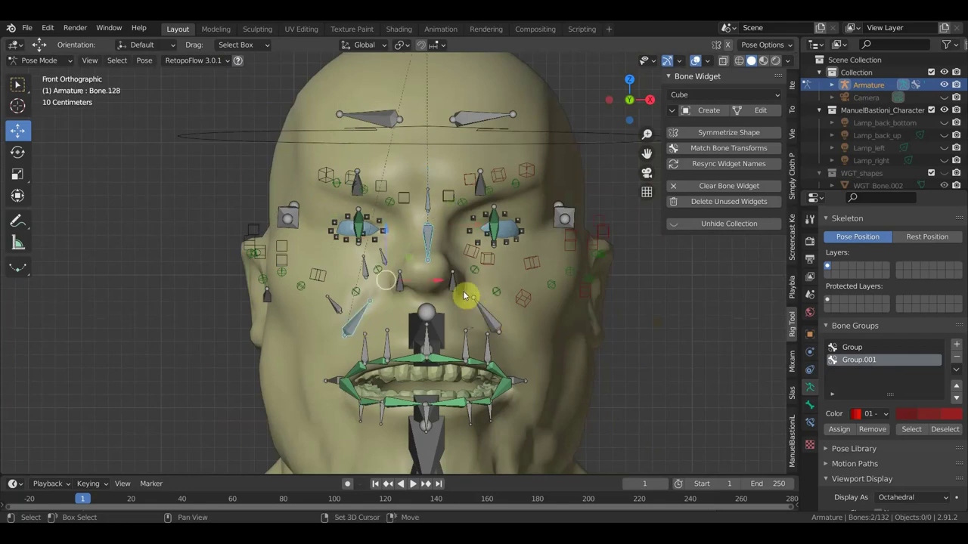
{"action": "left_click", "coordinate": [415, 281], "text": "shift"}
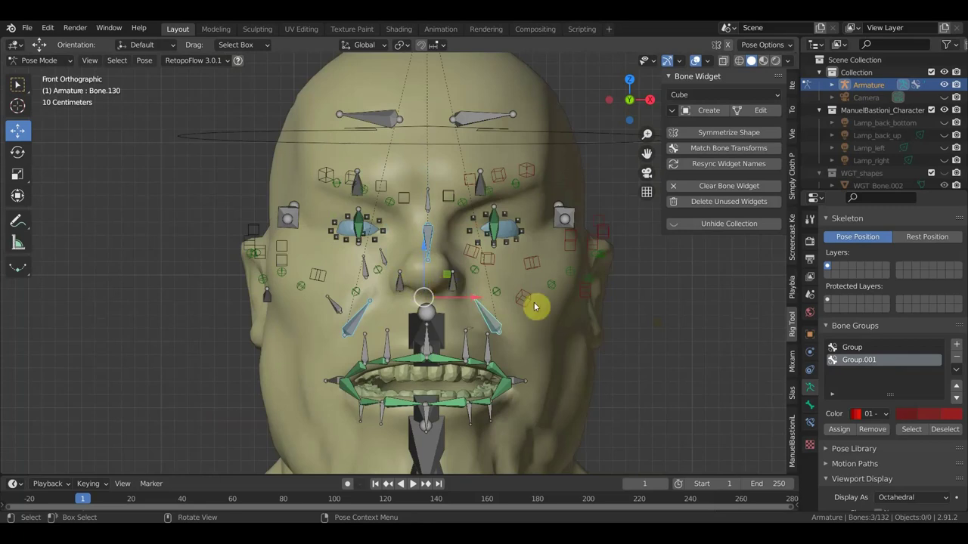
{"action": "left_click", "coordinate": [727, 95]}
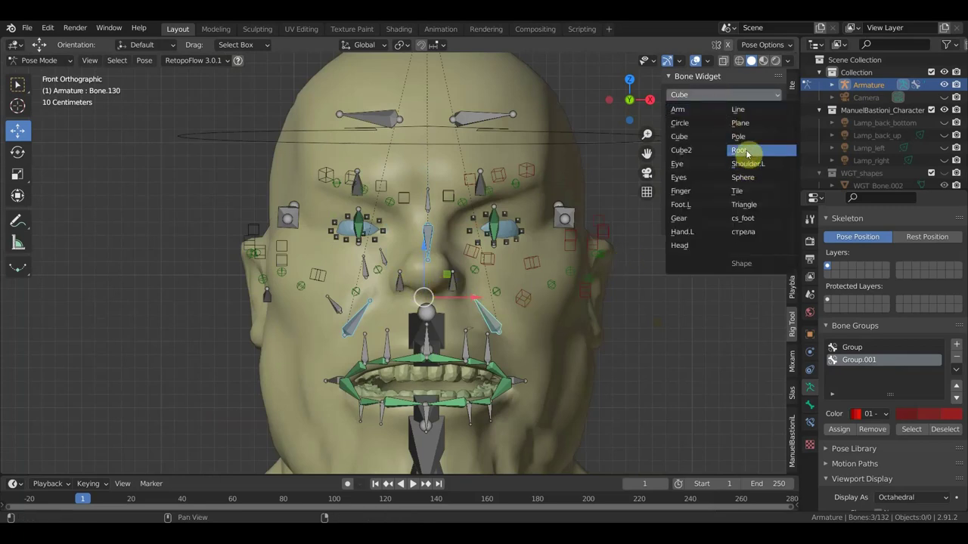
{"action": "left_click", "coordinate": [688, 193]}
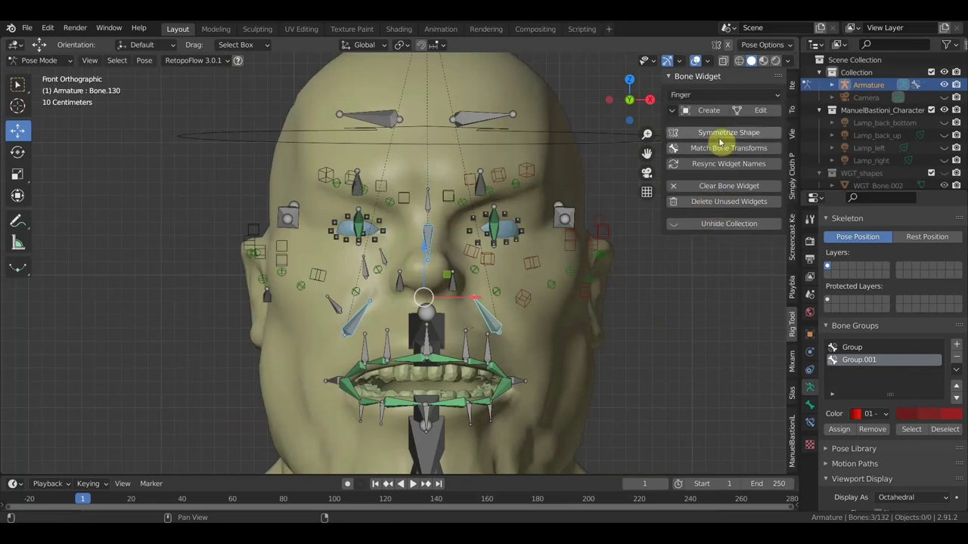
{"action": "left_click", "coordinate": [707, 111]}
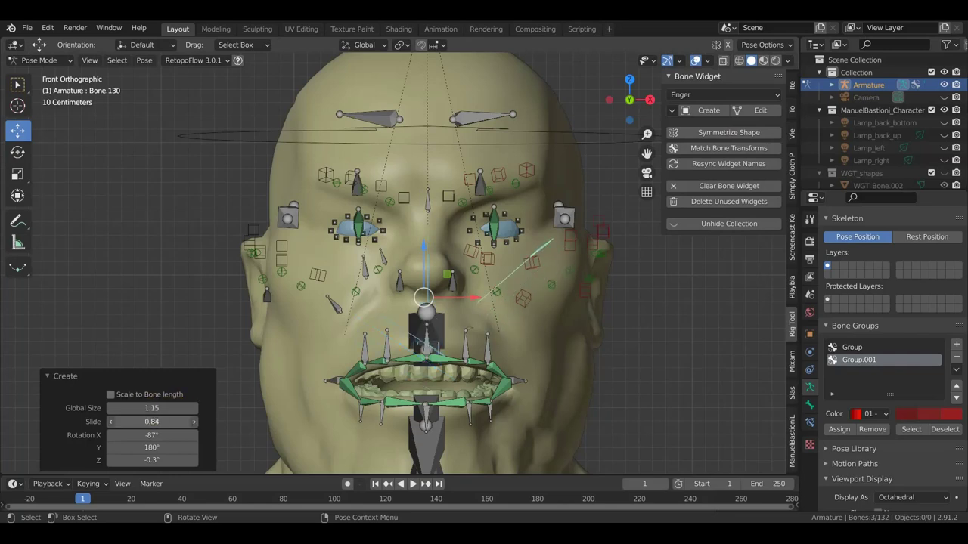
Redo the Finger widget on the nose-side cheek bone alone at Global Size 0.55, Slide -0.42, Rotation X 11°.
{"action": "key", "text": "ctrl+z"}
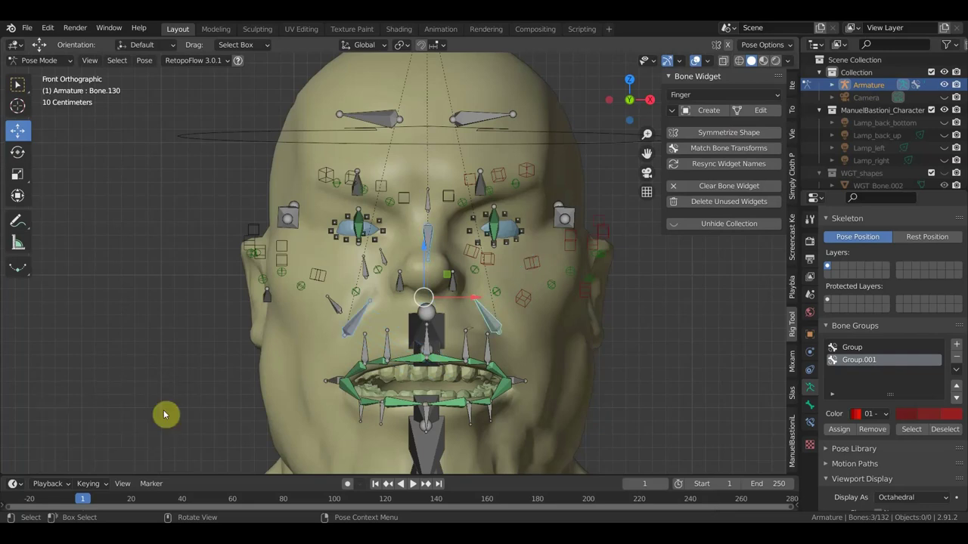
{"action": "left_click", "coordinate": [496, 325]}
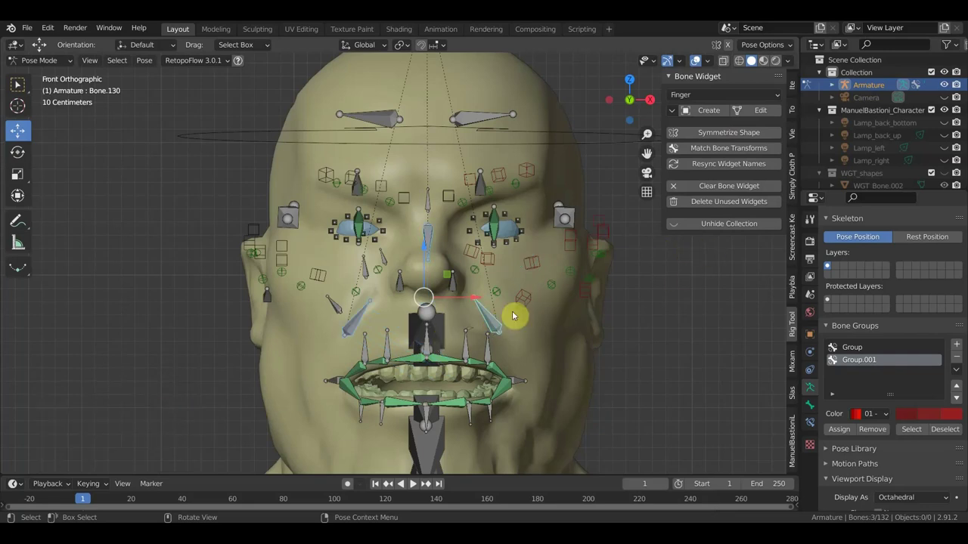
{"action": "left_click", "coordinate": [707, 109]}
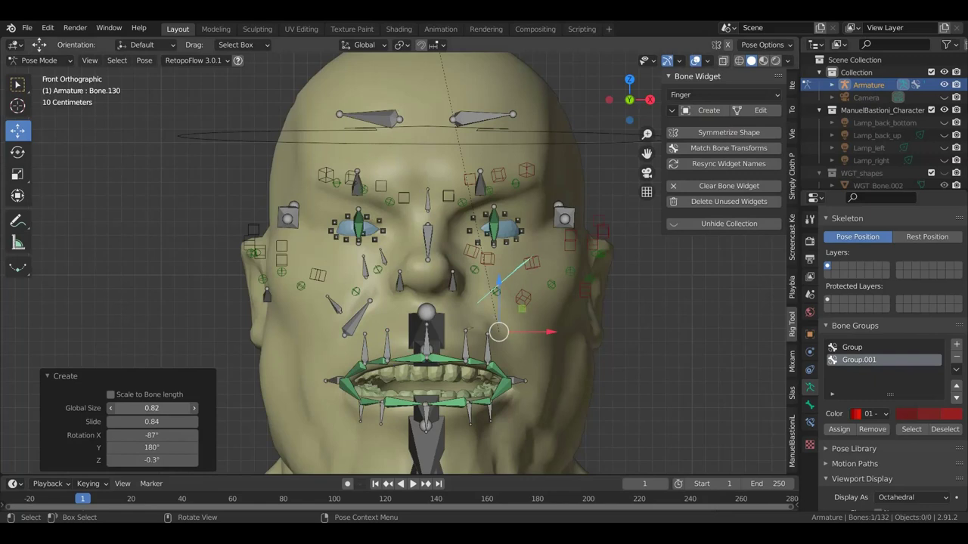
{"action": "mouse_move", "coordinate": [151, 408]}
{"action": "left_mouse_down"}
{"action": "mouse_move", "coordinate": [129, 409]}
{"action": "mouse_move", "coordinate": [144, 421]}
{"action": "left_mouse_up"}
{"action": "mouse_move", "coordinate": [421, 364]}
{"action": "middle_mouse_down"}
{"action": "mouse_move", "coordinate": [291, 360]}
{"action": "mouse_move", "coordinate": [233, 403]}
{"action": "middle_mouse_up"}
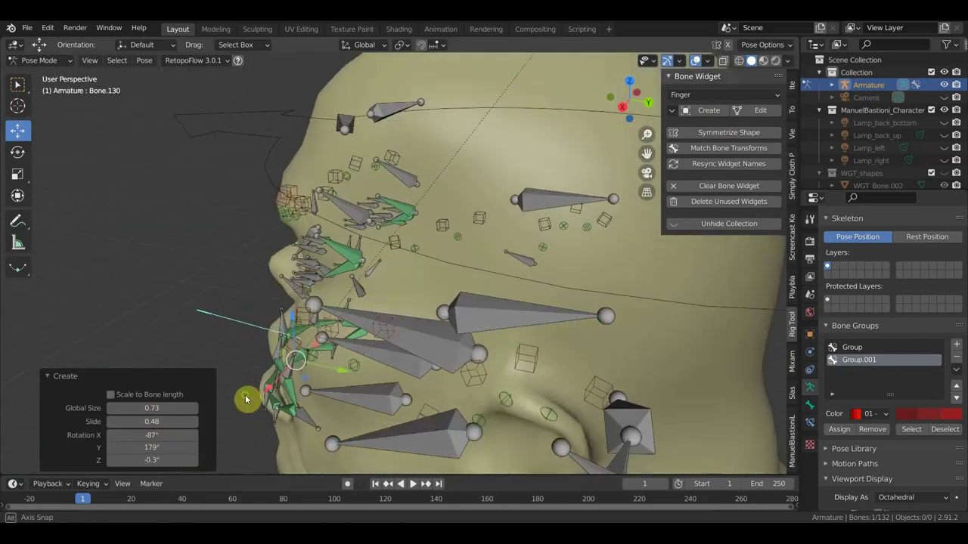
{"action": "left_click_drag", "start_coordinate": [156, 434], "coordinate": [150, 435]}
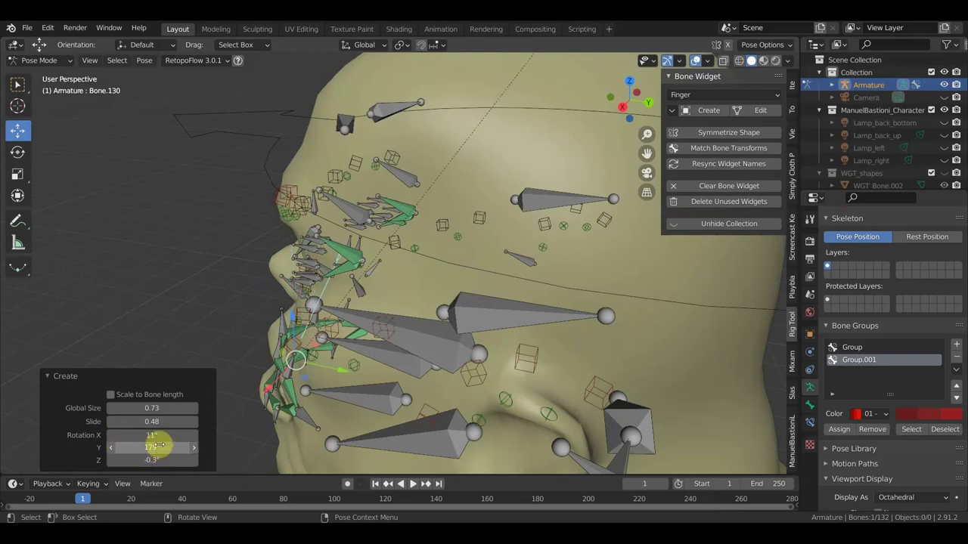
{"action": "key", "text": "KP_1"}
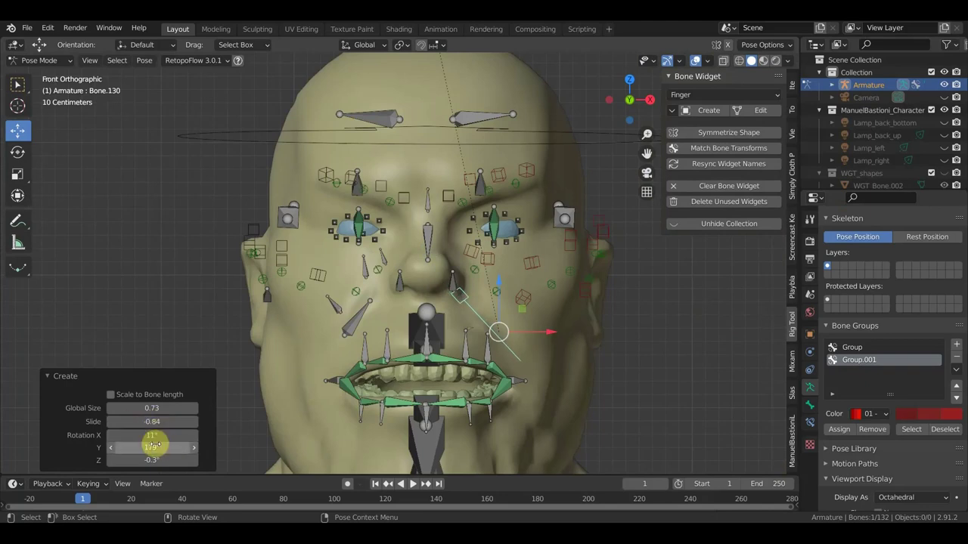
{"action": "left_click_drag", "start_coordinate": [155, 408], "coordinate": [179, 410]}
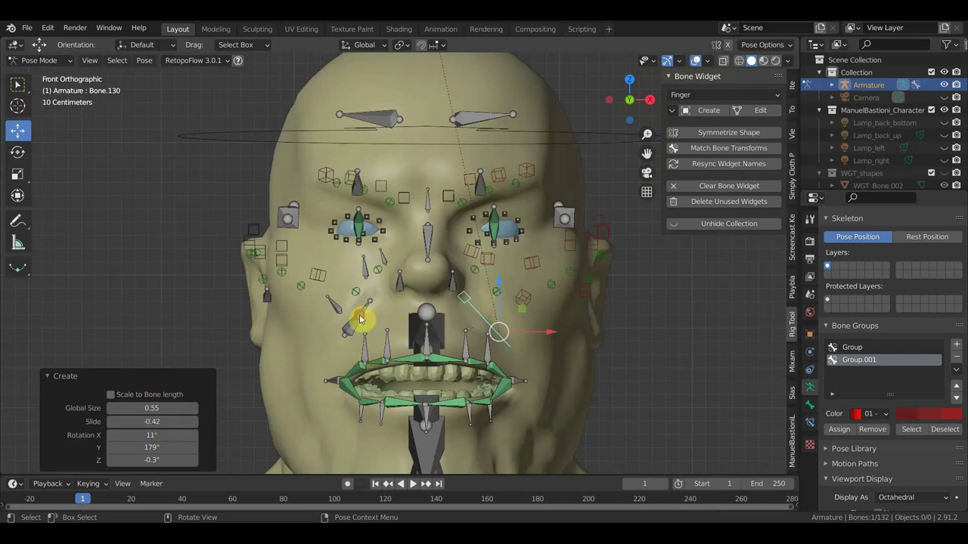
{"action": "key", "text": "ctrl+z"}
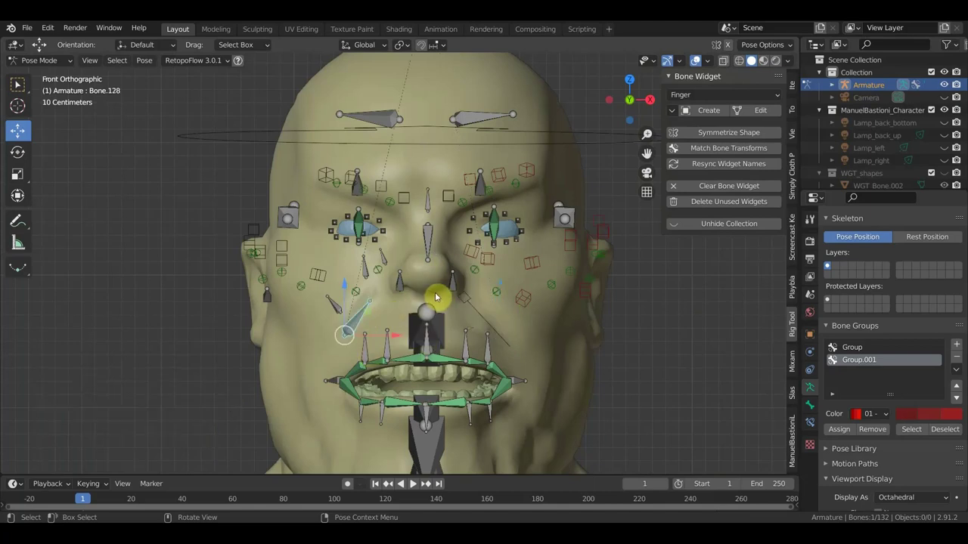
Add Finger widgets to the mirrored cheek bone, the vertical nose bone and the nose-bridge bone.
{"action": "left_click", "coordinate": [429, 238], "text": "shift"}
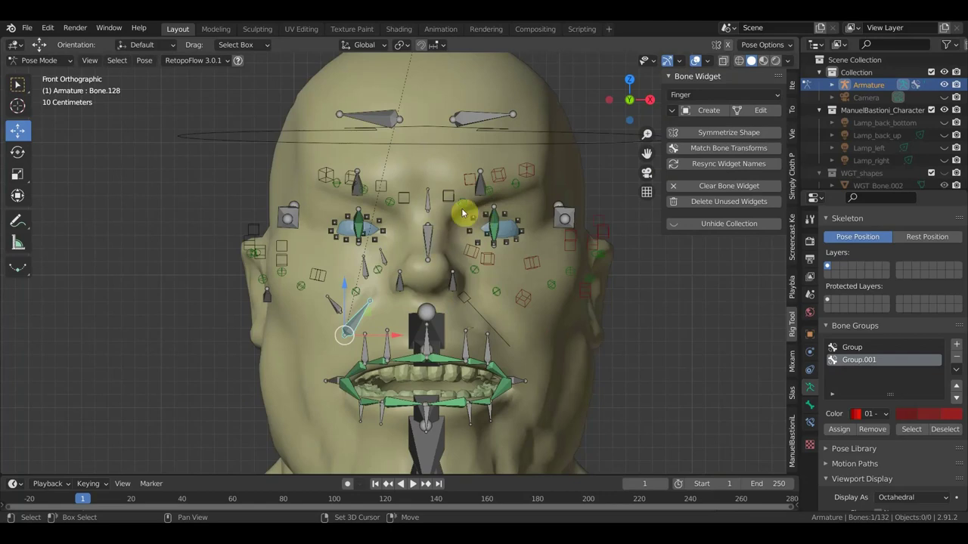
{"action": "left_click", "coordinate": [709, 111]}
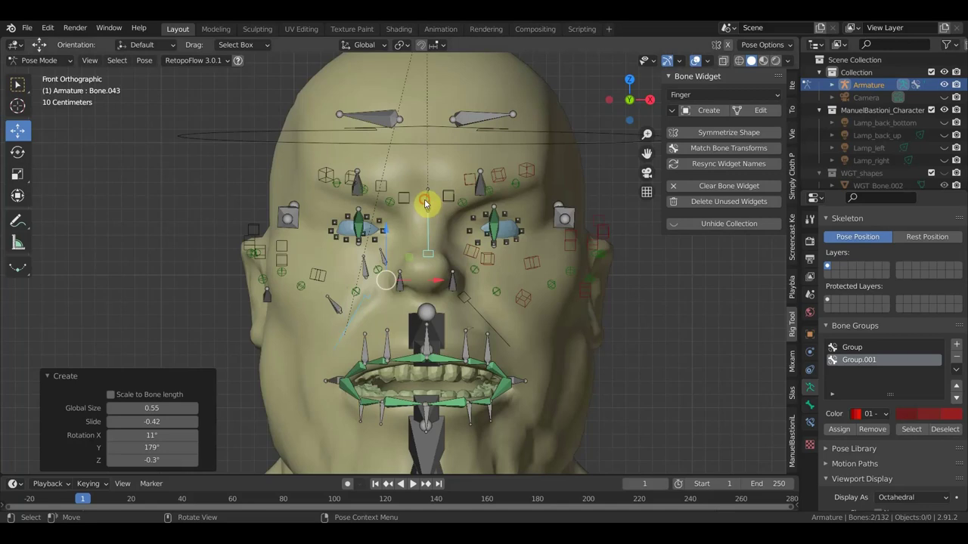
{"action": "key", "text": "ctrl+z"}
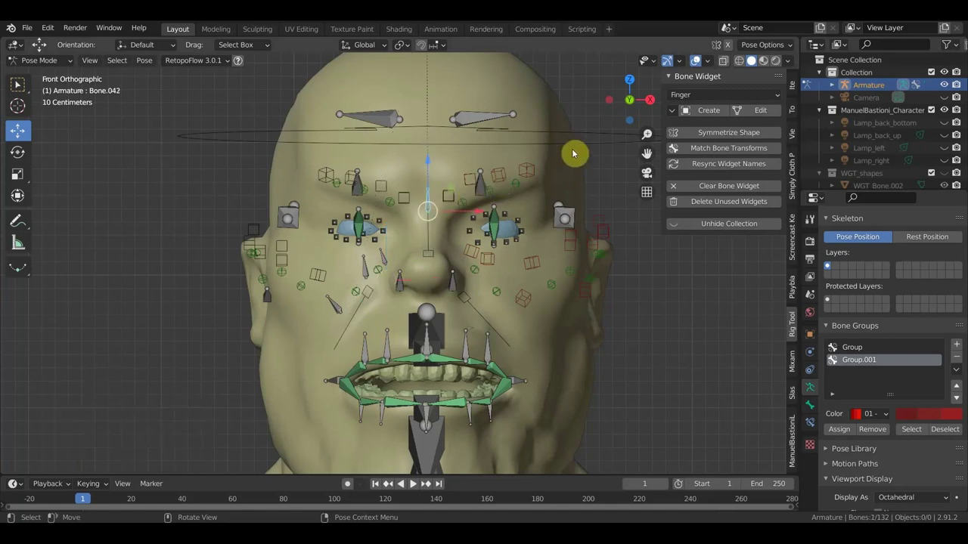
{"action": "left_click", "coordinate": [696, 117]}
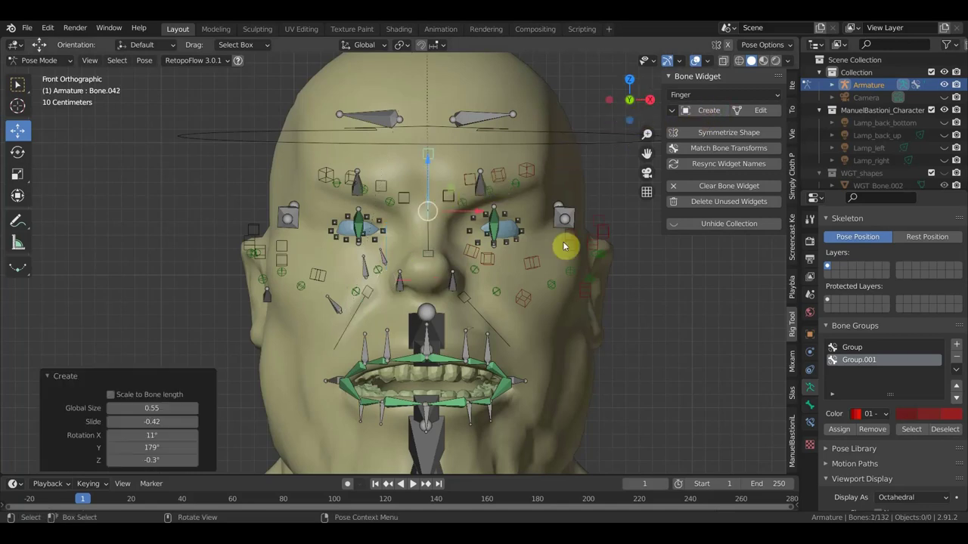
Select the brow and forehead bones.
{"action": "mouse_move", "coordinate": [432, 344]}
{"action": "middle_mouse_down"}
{"action": "mouse_move", "coordinate": [557, 346]}
{"action": "mouse_move", "coordinate": [518, 378]}
{"action": "mouse_move", "coordinate": [296, 256]}
{"action": "middle_mouse_up"}
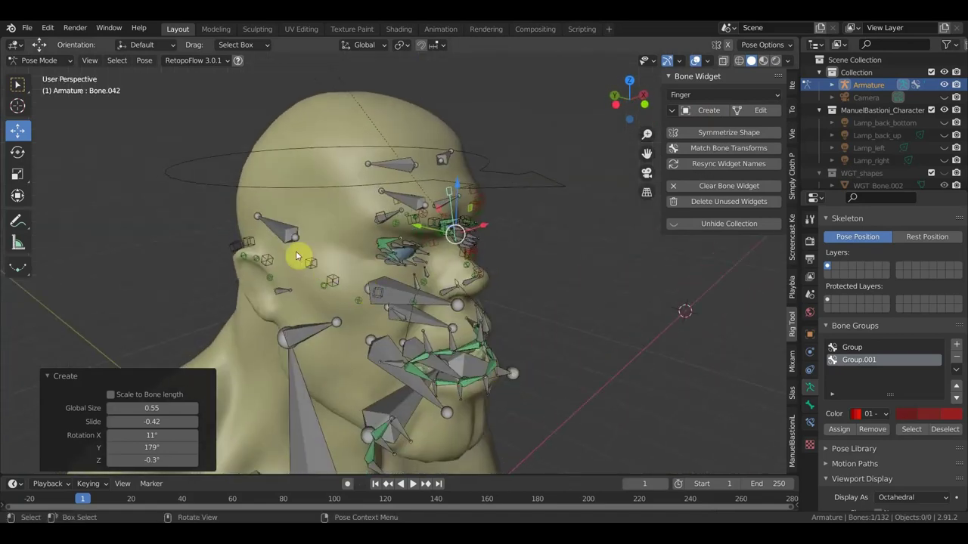
{"action": "left_click", "coordinate": [385, 189]}
{"action": "mouse_move", "coordinate": [386, 189]}
{"action": "middle_mouse_down"}
{"action": "mouse_move", "coordinate": [272, 190]}
{"action": "mouse_move", "coordinate": [437, 217]}
{"action": "middle_mouse_up"}
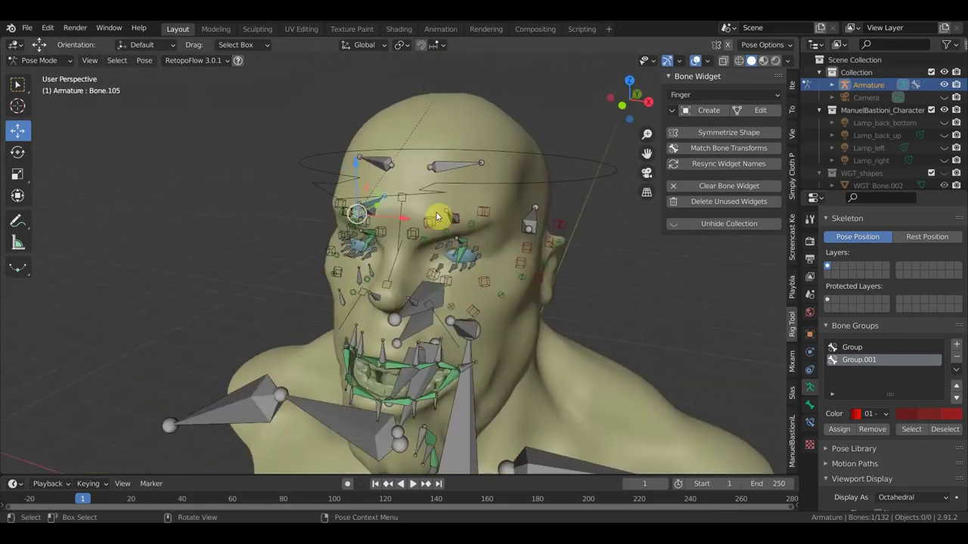
{"action": "left_click", "coordinate": [457, 166], "text": "shift"}
{"action": "left_click", "coordinate": [383, 167], "text": "shift"}
{"action": "left_click", "coordinate": [505, 175], "text": "shift"}
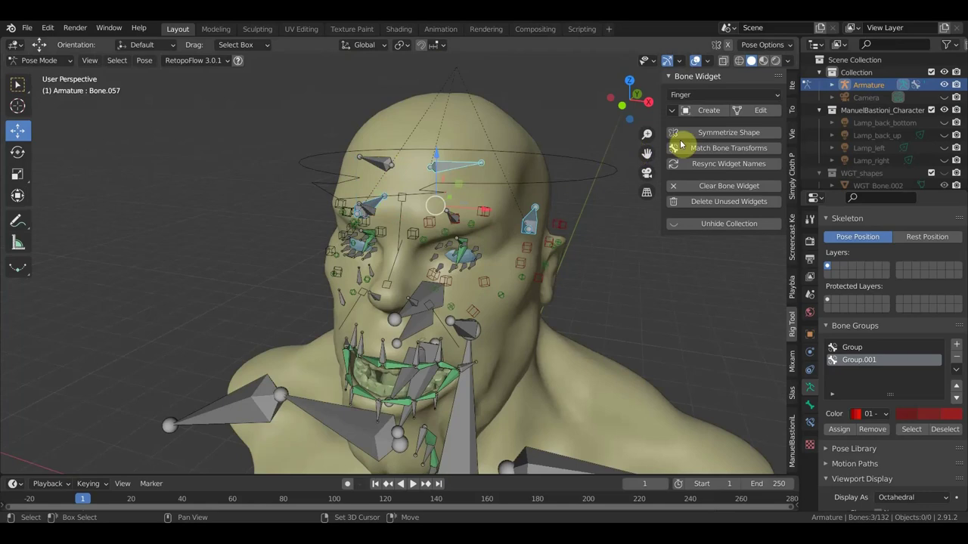
Give the brow bones Finger widgets and assign them to new magenta group Group.002 (Theme Color Set 11).
{"action": "left_click", "coordinate": [709, 111]}
{"action": "middle_click_drag", "start_coordinate": [533, 211], "coordinate": [543, 195]}
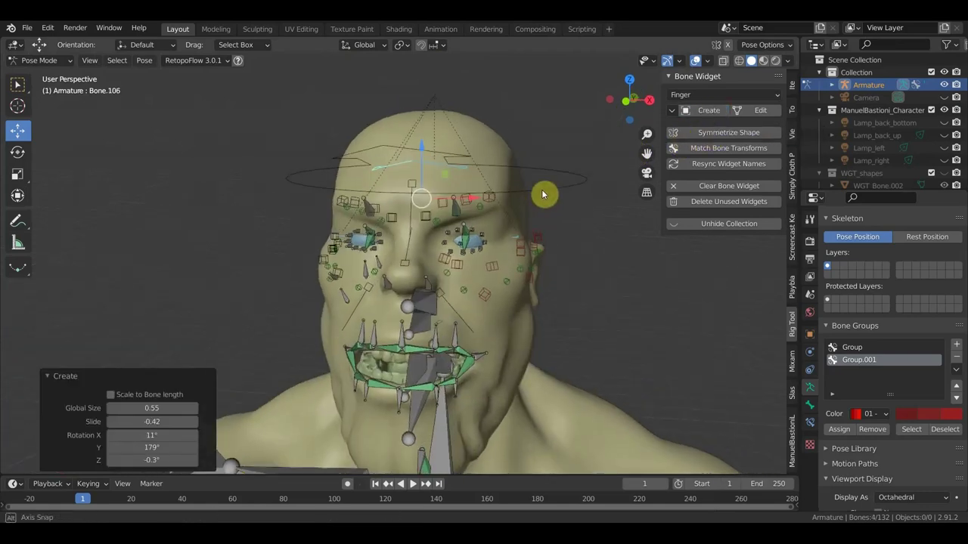
{"action": "scroll", "coordinate": [546, 220], "scroll_direction": "up", "scroll_amount": 2}
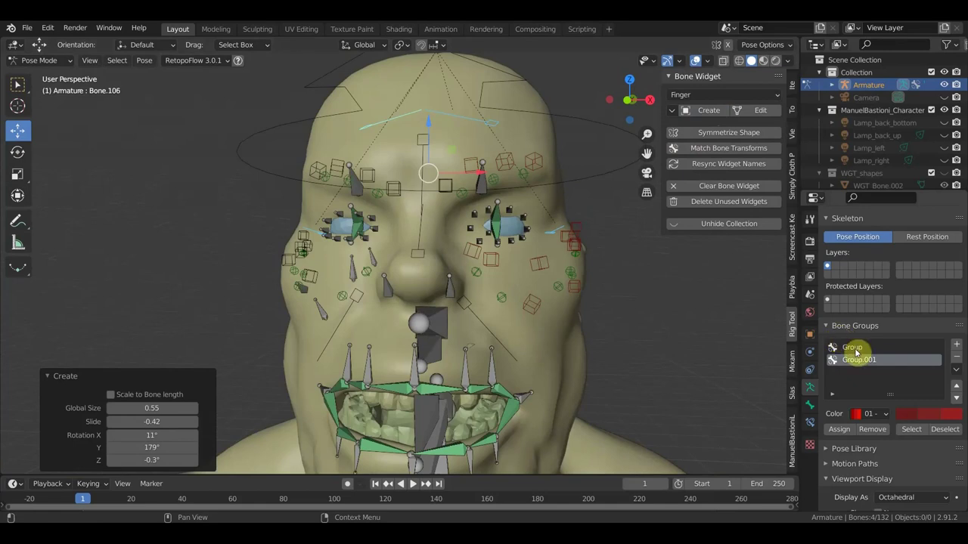
{"action": "left_click", "coordinate": [956, 344]}
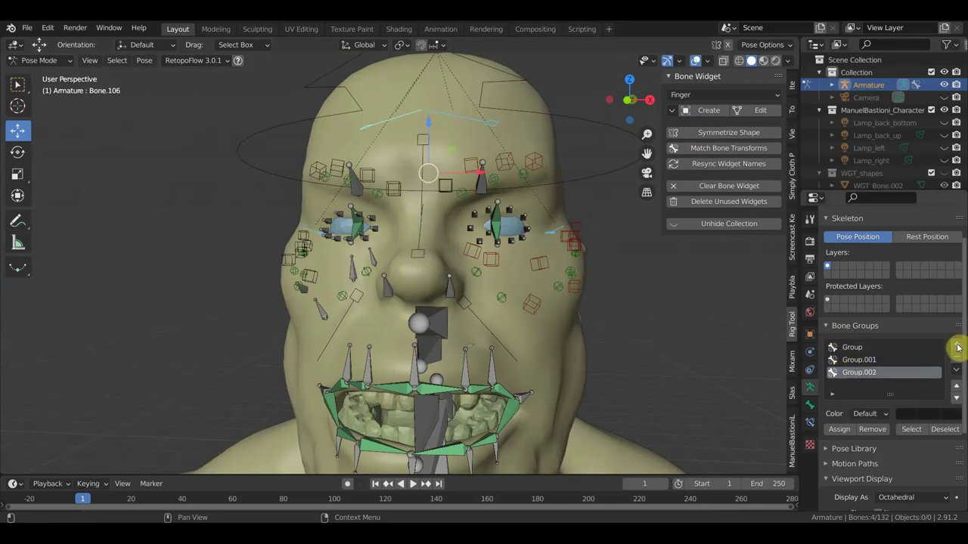
{"action": "left_click", "coordinate": [869, 415]}
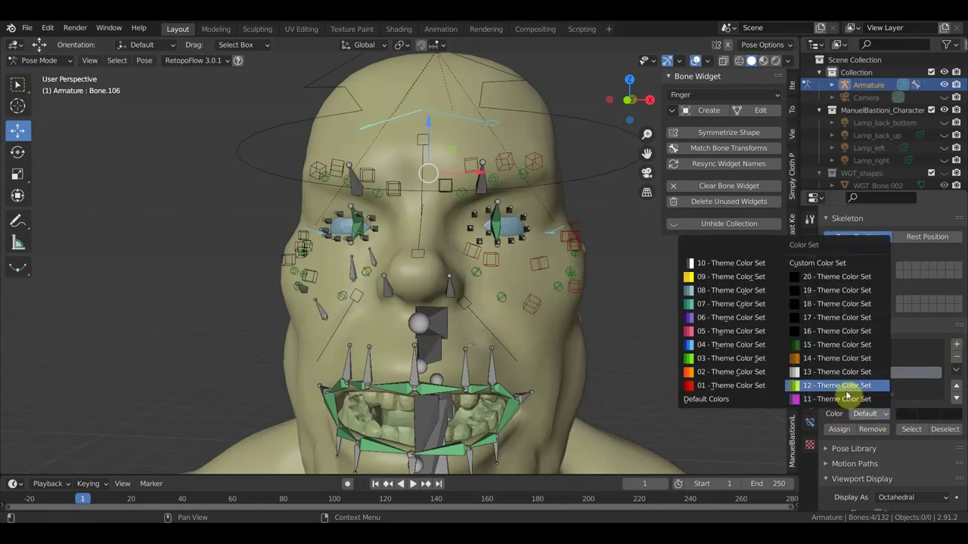
{"action": "left_click", "coordinate": [800, 403]}
{"action": "left_click", "coordinate": [838, 428]}
Also assign both cheek bones, the vertical nose bone and the nose-bridge bone to the magenta group.
{"action": "left_click", "coordinate": [490, 335]}
{"action": "left_click", "coordinate": [338, 332], "text": "shift"}
{"action": "left_click", "coordinate": [423, 195], "text": "shift"}
{"action": "left_click", "coordinate": [458, 270], "text": "shift"}
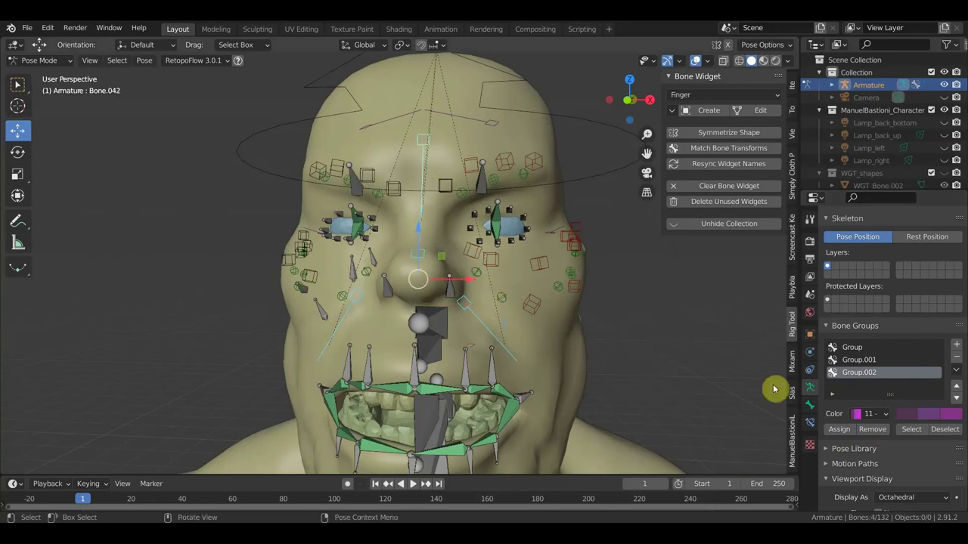
{"action": "left_click", "coordinate": [838, 429]}
Give the upper cheek bone Bone.004 a Finger widget (size 1.48, slide -0.42) and assign it to the magenta group.
{"action": "middle_click_drag", "start_coordinate": [565, 382], "coordinate": [561, 331]}
{"action": "middle_click_drag", "start_coordinate": [460, 346], "coordinate": [530, 353]}
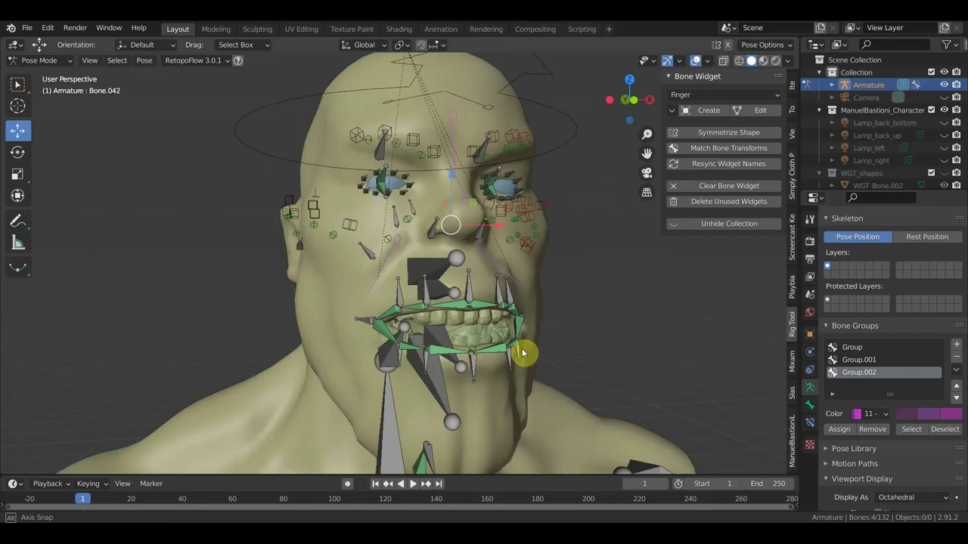
{"action": "mouse_move", "coordinate": [394, 320]}
{"action": "middle_mouse_down"}
{"action": "mouse_move", "coordinate": [501, 341]}
{"action": "mouse_move", "coordinate": [461, 335]}
{"action": "mouse_move", "coordinate": [465, 346]}
{"action": "mouse_move", "coordinate": [406, 333]}
{"action": "mouse_move", "coordinate": [385, 340]}
{"action": "mouse_move", "coordinate": [400, 315]}
{"action": "mouse_move", "coordinate": [400, 325]}
{"action": "mouse_move", "coordinate": [459, 340]}
{"action": "mouse_move", "coordinate": [511, 318]}
{"action": "middle_mouse_up"}
{"action": "mouse_move", "coordinate": [426, 277]}
{"action": "middle_mouse_down"}
{"action": "mouse_move", "coordinate": [518, 290]}
{"action": "mouse_move", "coordinate": [519, 209]}
{"action": "middle_mouse_up"}
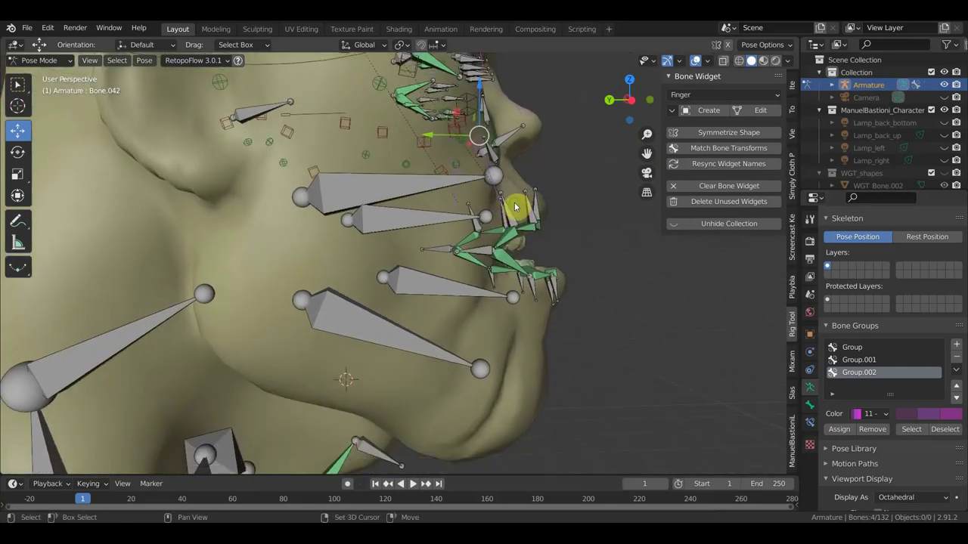
{"action": "left_click", "coordinate": [408, 205]}
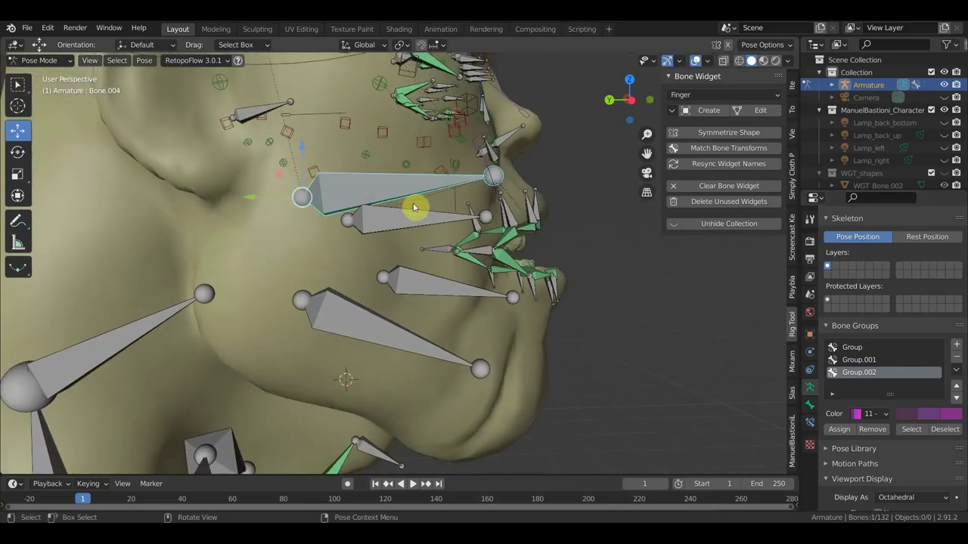
{"action": "left_click", "coordinate": [709, 111]}
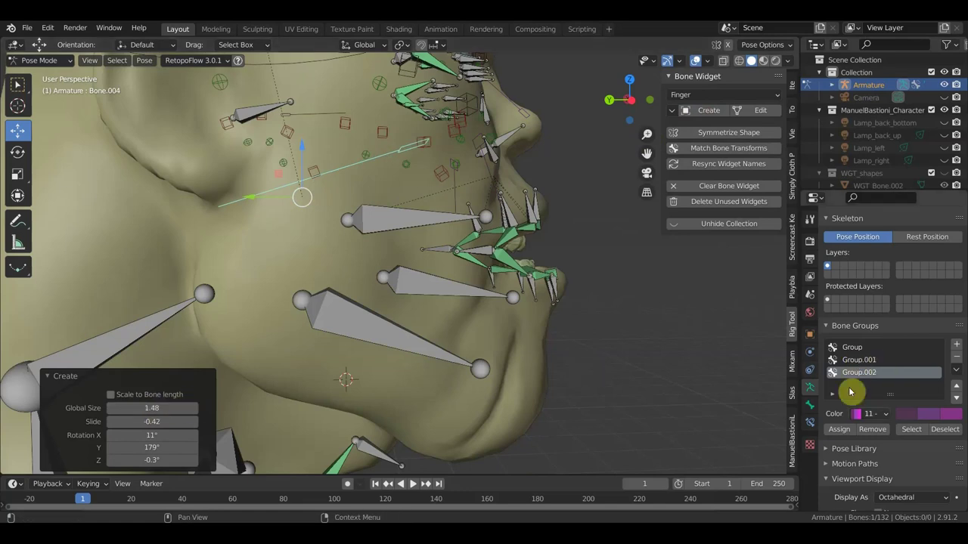
{"action": "left_click", "coordinate": [837, 429]}
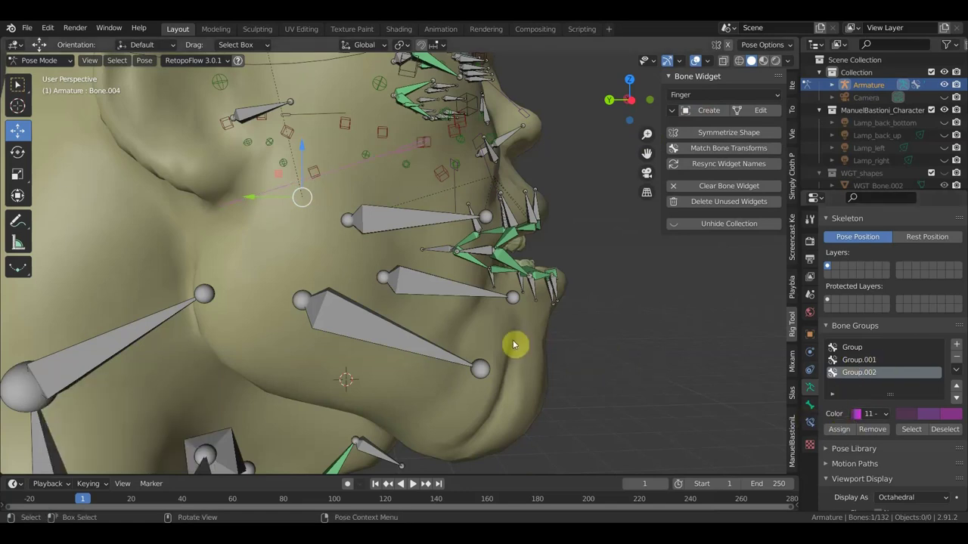
{"action": "left_click", "coordinate": [420, 228]}
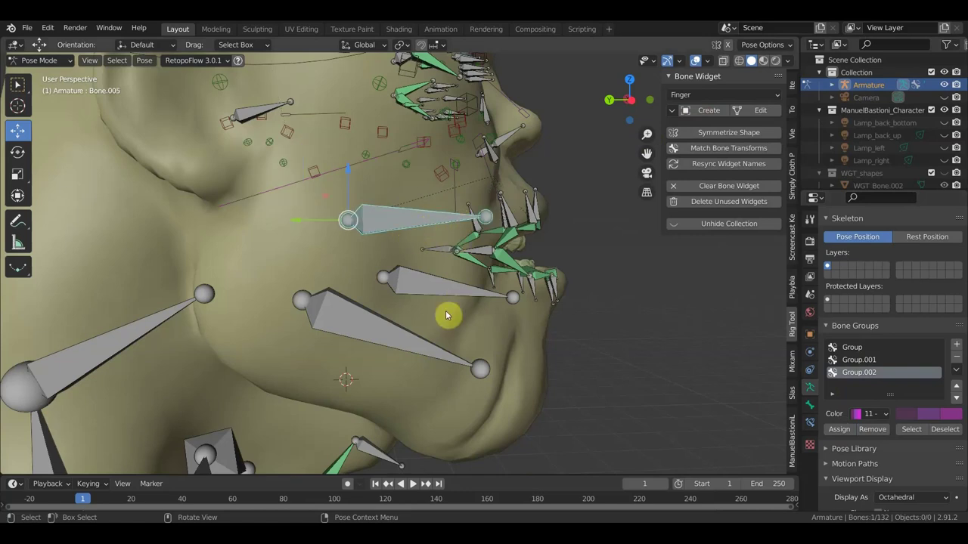
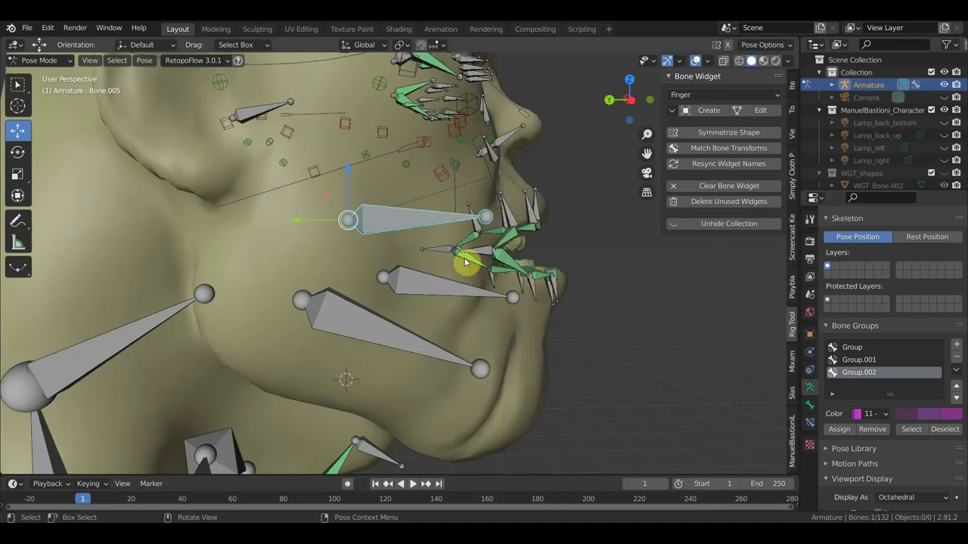
Select both cheek bones and try Line, then Pole widgets on them.
{"action": "left_click", "coordinate": [428, 290], "text": "shift"}
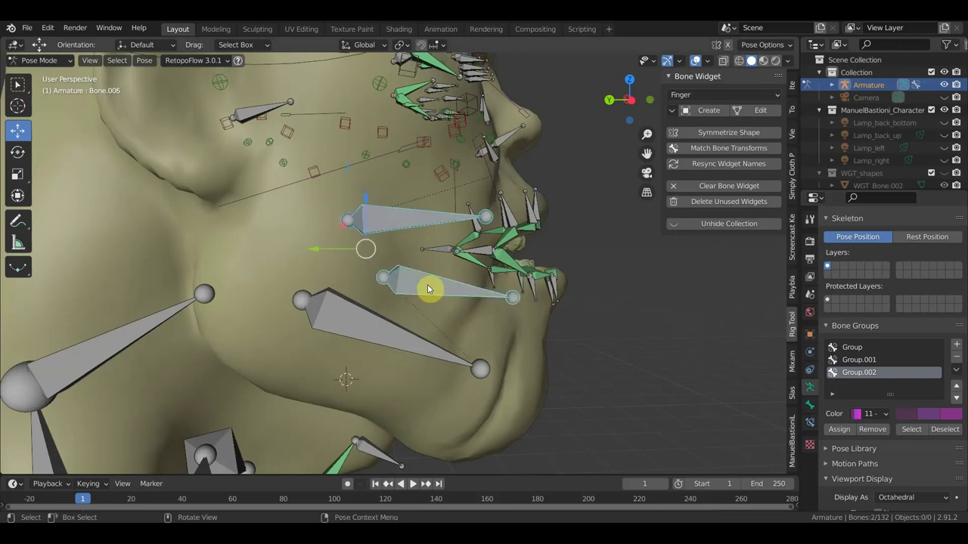
{"action": "left_click", "coordinate": [717, 96]}
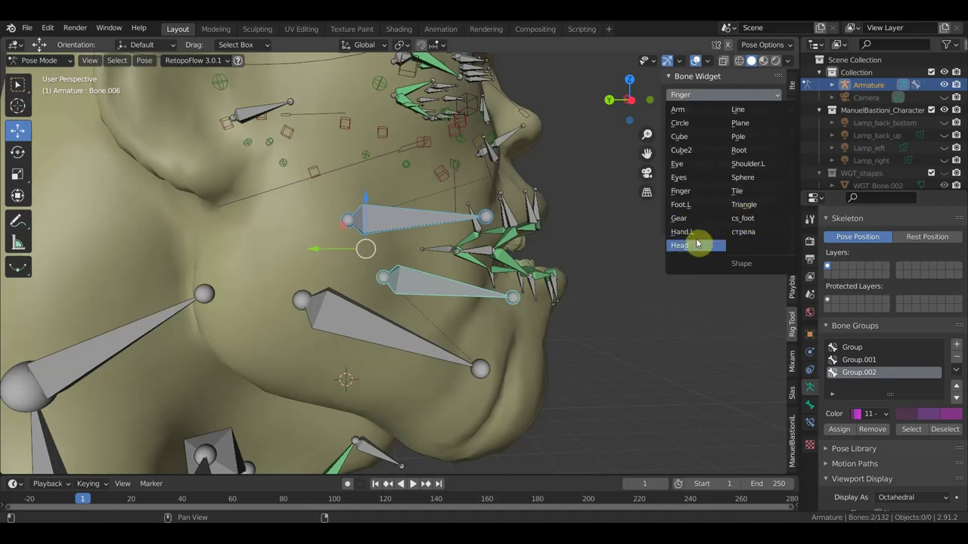
{"action": "left_click", "coordinate": [739, 110]}
{"action": "left_click", "coordinate": [710, 111]}
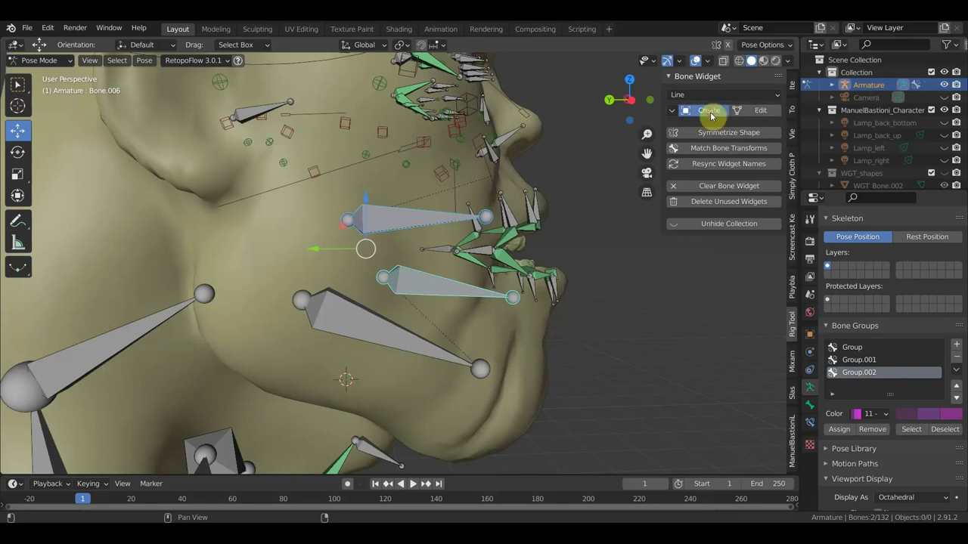
{"action": "middle_click_drag", "start_coordinate": [609, 227], "coordinate": [609, 252]}
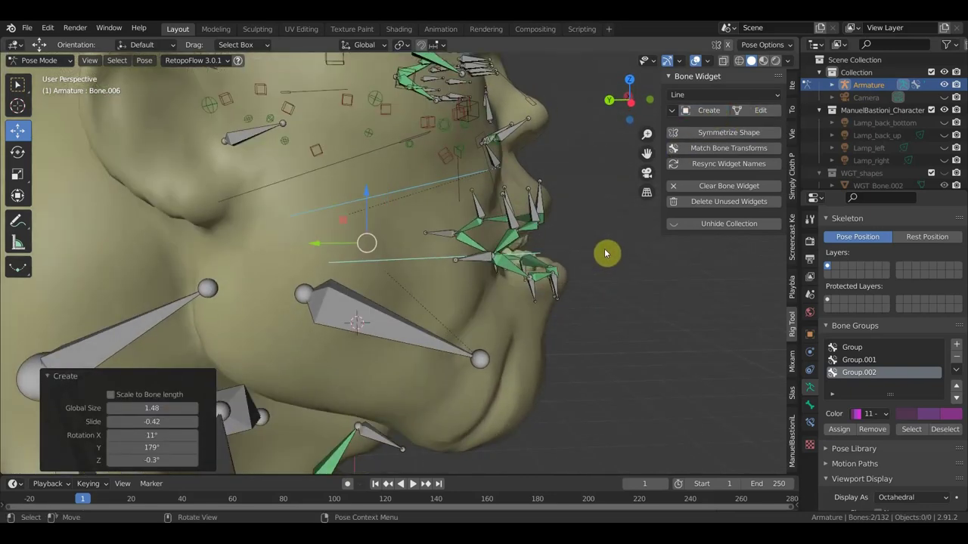
{"action": "left_click", "coordinate": [707, 96]}
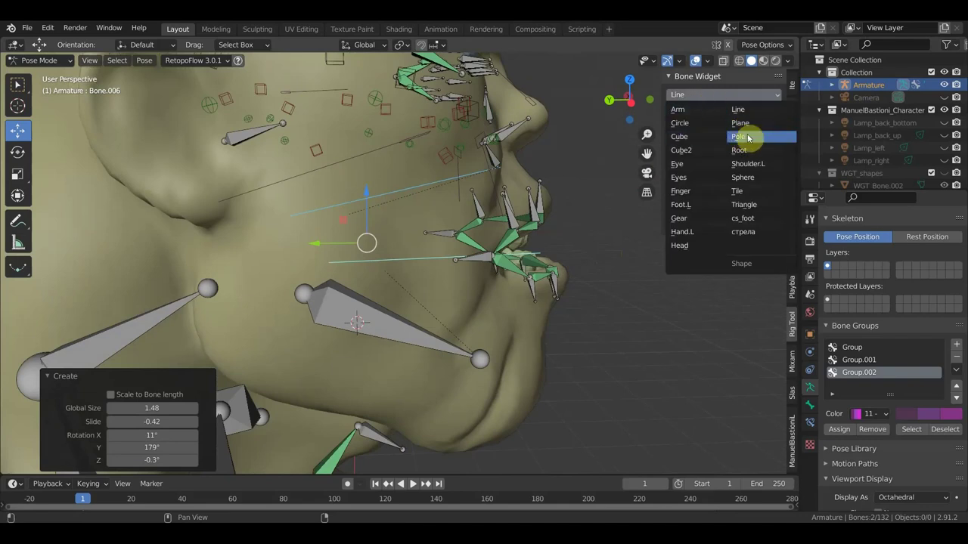
{"action": "left_click", "coordinate": [744, 139]}
{"action": "left_click", "coordinate": [711, 110]}
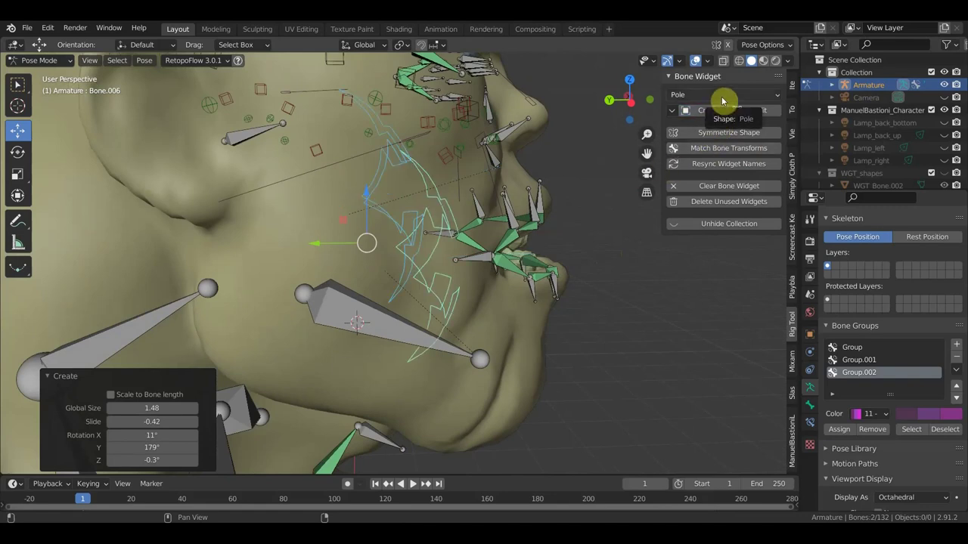
Replace them with Tile widgets shrunk to Global Size 0.31, slide 0.45.
{"action": "left_click", "coordinate": [722, 96]}
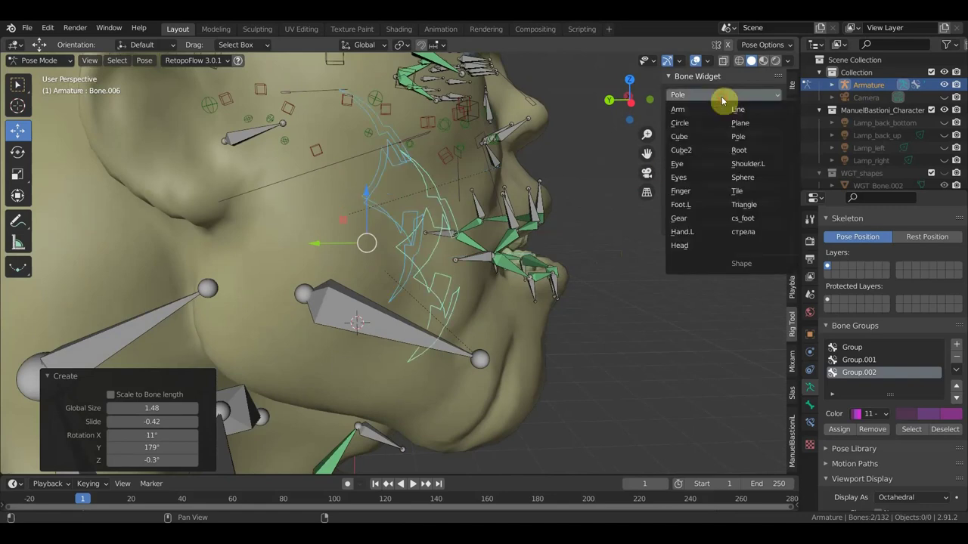
{"action": "left_click", "coordinate": [744, 191]}
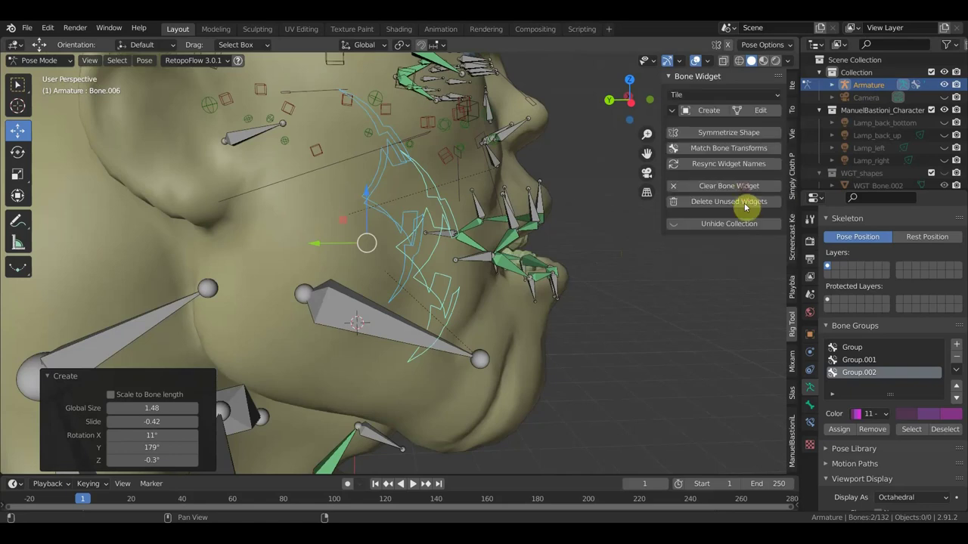
{"action": "left_click", "coordinate": [713, 109]}
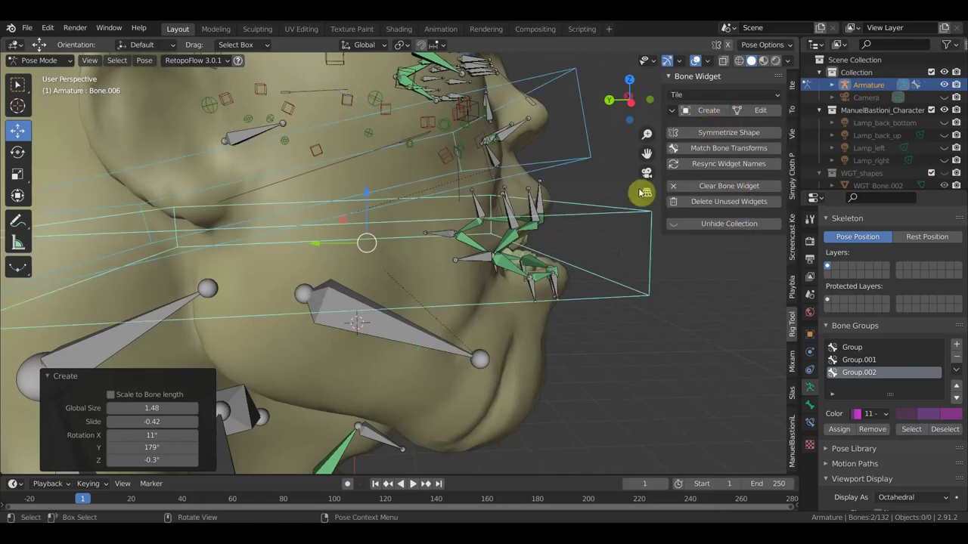
{"action": "middle_click_drag", "start_coordinate": [635, 197], "coordinate": [582, 223]}
{"action": "mouse_move", "coordinate": [163, 408]}
{"action": "left_mouse_down"}
{"action": "mouse_move", "coordinate": [125, 408]}
{"action": "mouse_move", "coordinate": [181, 421]}
{"action": "mouse_move", "coordinate": [155, 422]}
{"action": "left_mouse_up"}
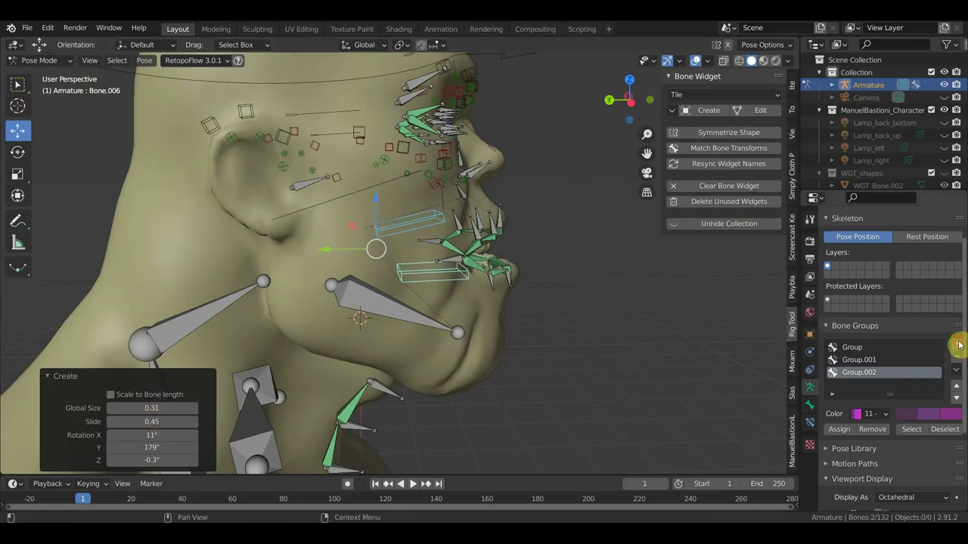
Create bone group Group.003 with 04 - Theme Color Set and assign both tile-widget bones.
{"action": "left_click", "coordinate": [954, 345]}
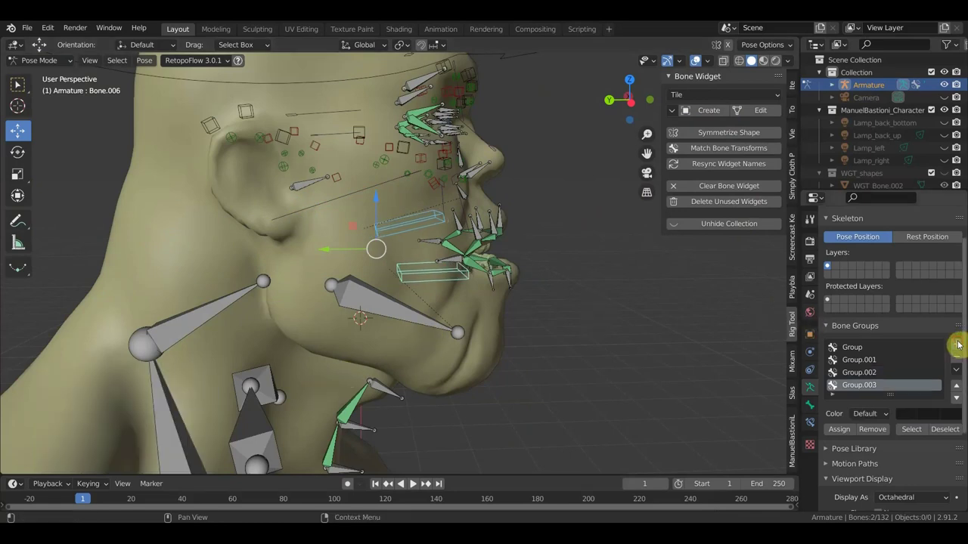
{"action": "left_click", "coordinate": [865, 414]}
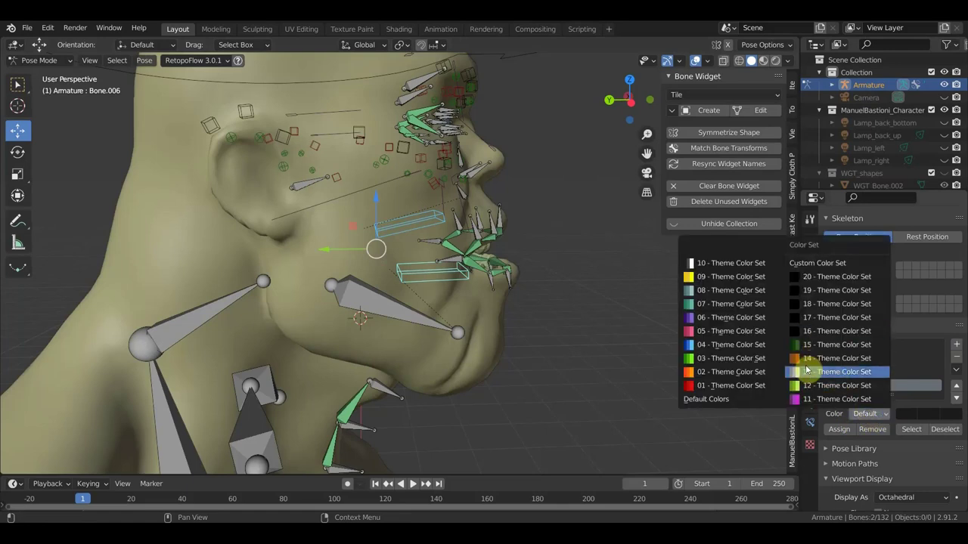
{"action": "left_click", "coordinate": [696, 344]}
{"action": "left_click", "coordinate": [838, 430]}
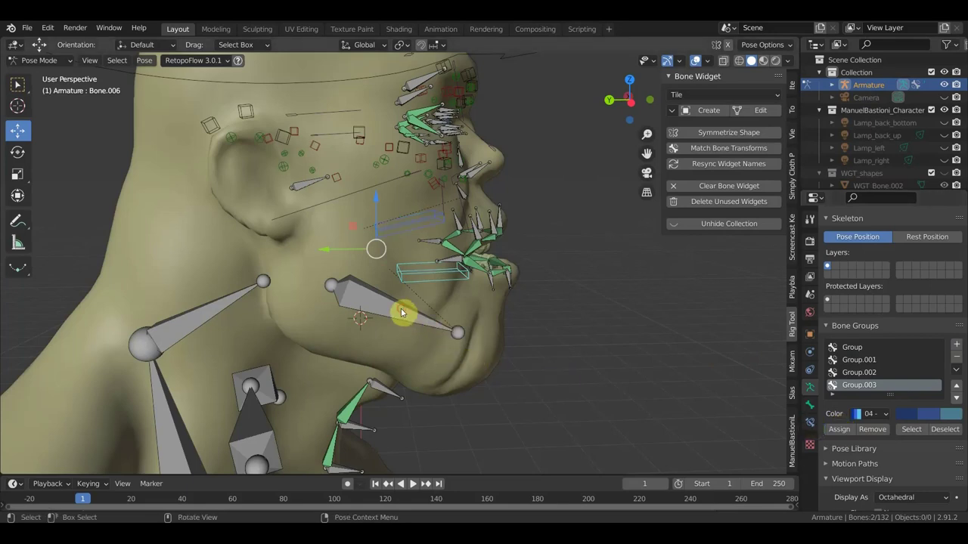
{"action": "left_click", "coordinate": [417, 325]}
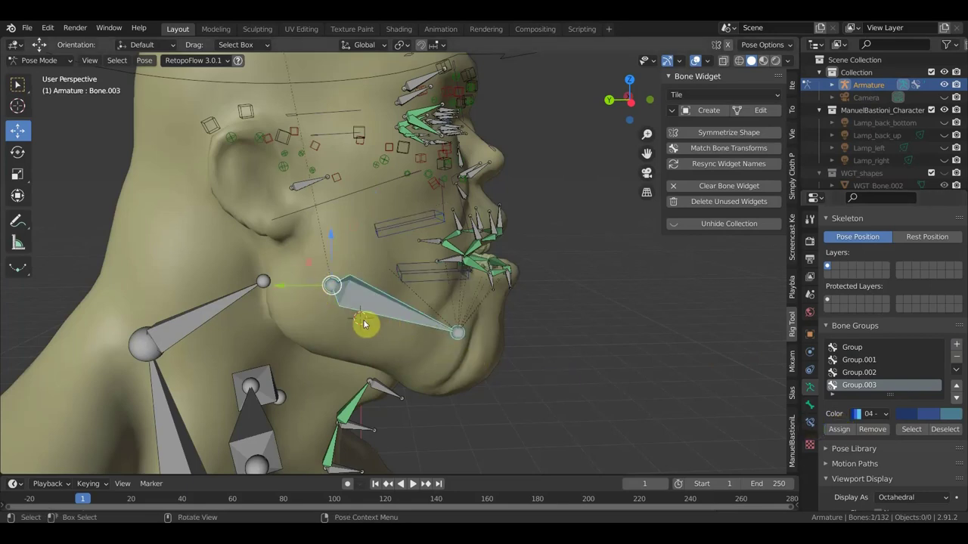
Give the jaw bone an enlarged, flipped Plane widget below the chin.
{"action": "left_click", "coordinate": [711, 95]}
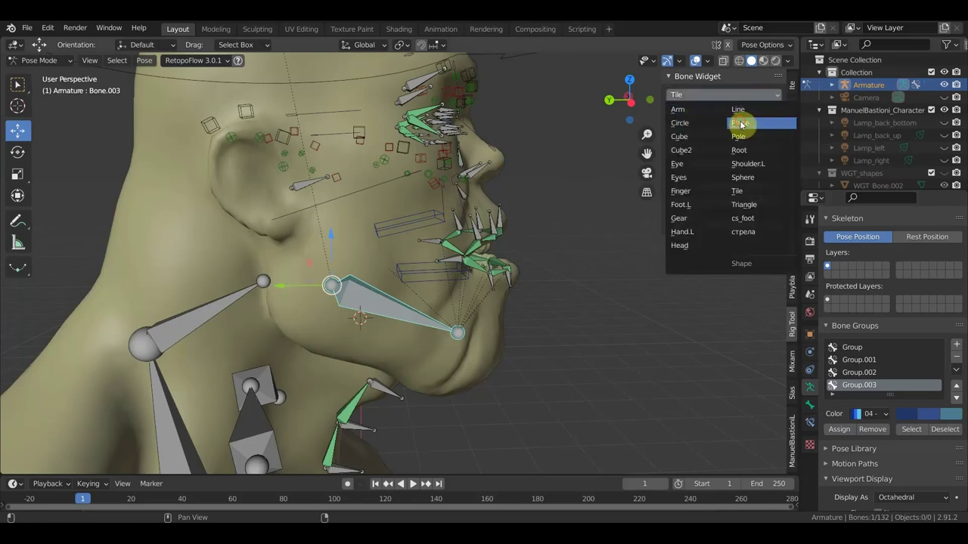
{"action": "left_click", "coordinate": [740, 123]}
{"action": "left_click", "coordinate": [706, 112]}
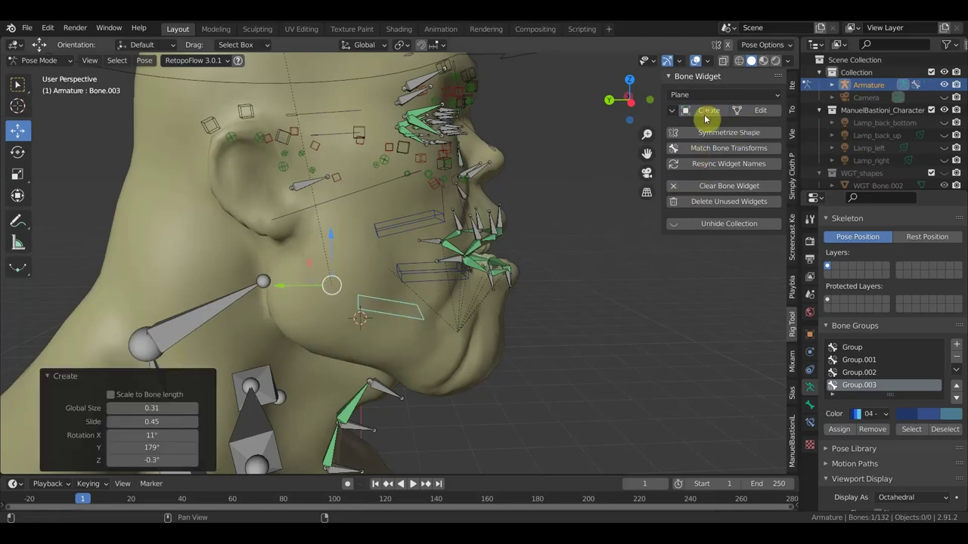
{"action": "left_click_drag", "start_coordinate": [151, 408], "coordinate": [106, 408]}
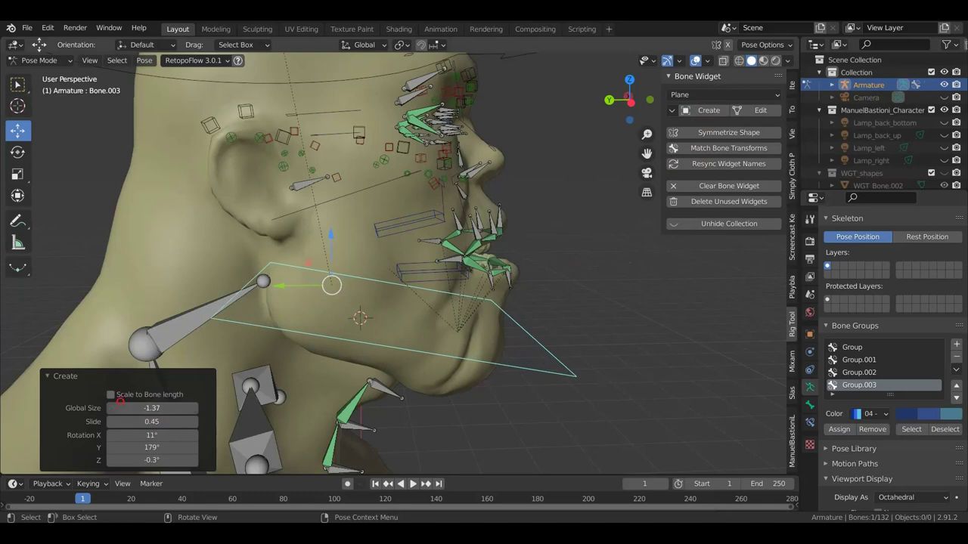
{"action": "mouse_move", "coordinate": [501, 363]}
{"action": "middle_mouse_down"}
{"action": "mouse_move", "coordinate": [350, 379]}
{"action": "mouse_move", "coordinate": [408, 352]}
{"action": "mouse_move", "coordinate": [408, 341]}
{"action": "mouse_move", "coordinate": [531, 339]}
{"action": "middle_mouse_up"}
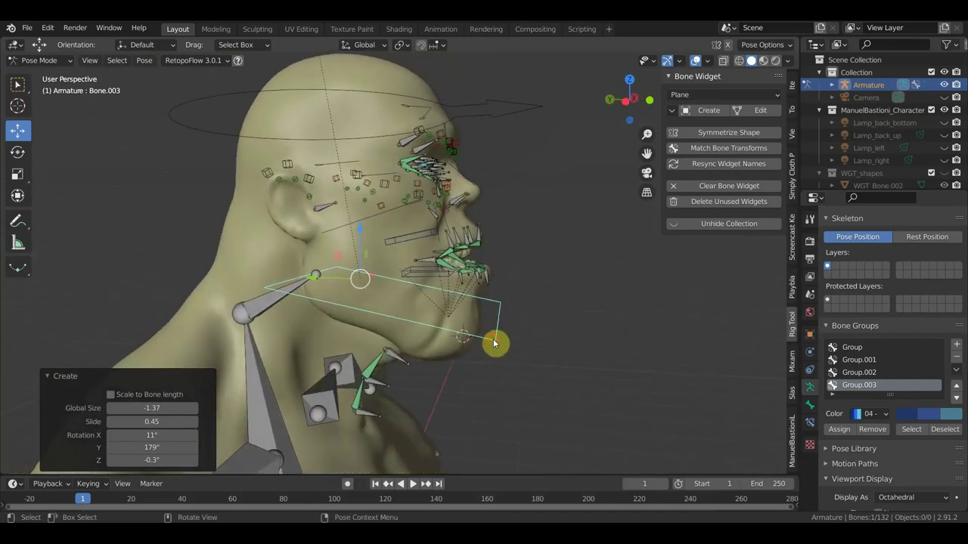
{"action": "left_click", "coordinate": [533, 322]}
{"action": "left_click", "coordinate": [499, 345]}
{"action": "scroll", "coordinate": [529, 323], "scroll_direction": "up", "scroll_amount": 4}
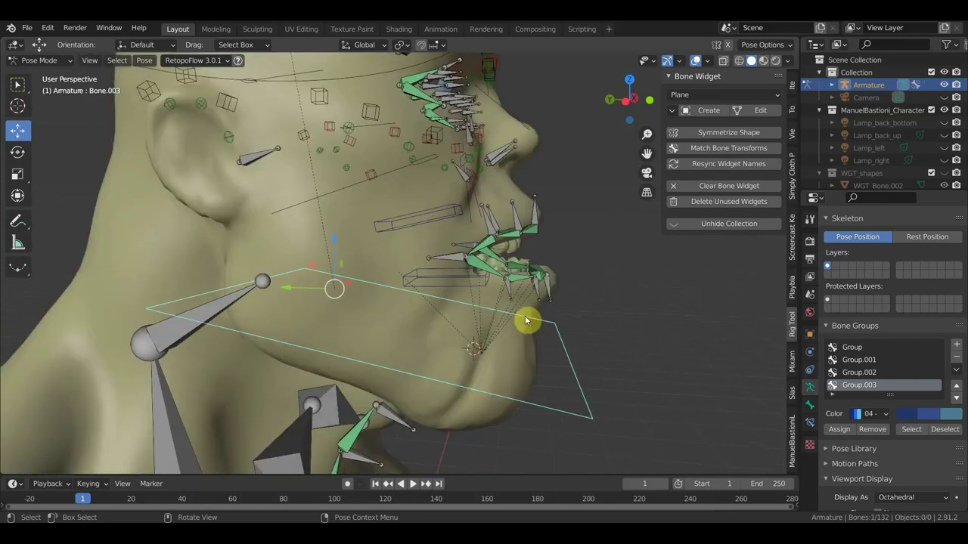
{"action": "middle_click_drag", "start_coordinate": [268, 181], "coordinate": [265, 177]}
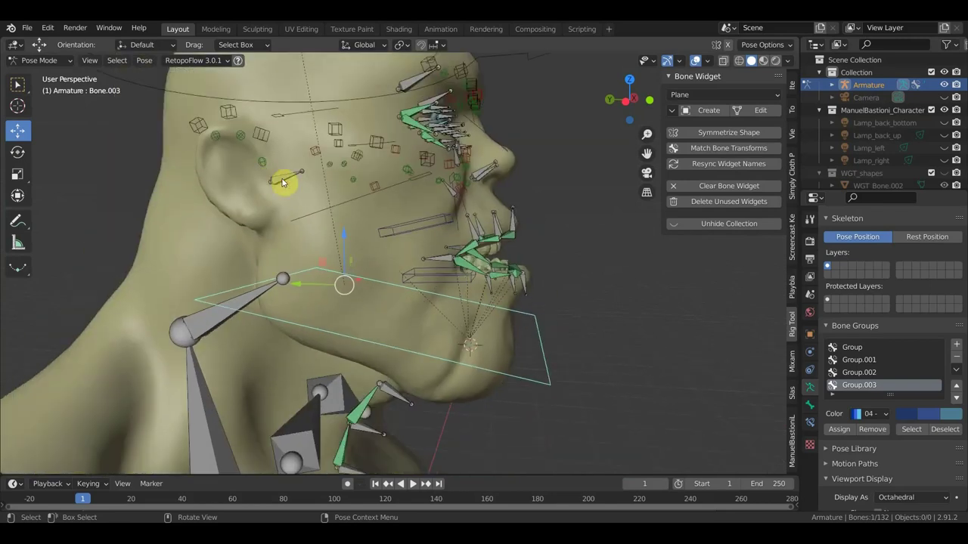
Give the ear bone Bone.100 a small Cube widget at Global Size -0.05.
{"action": "left_click", "coordinate": [288, 196]}
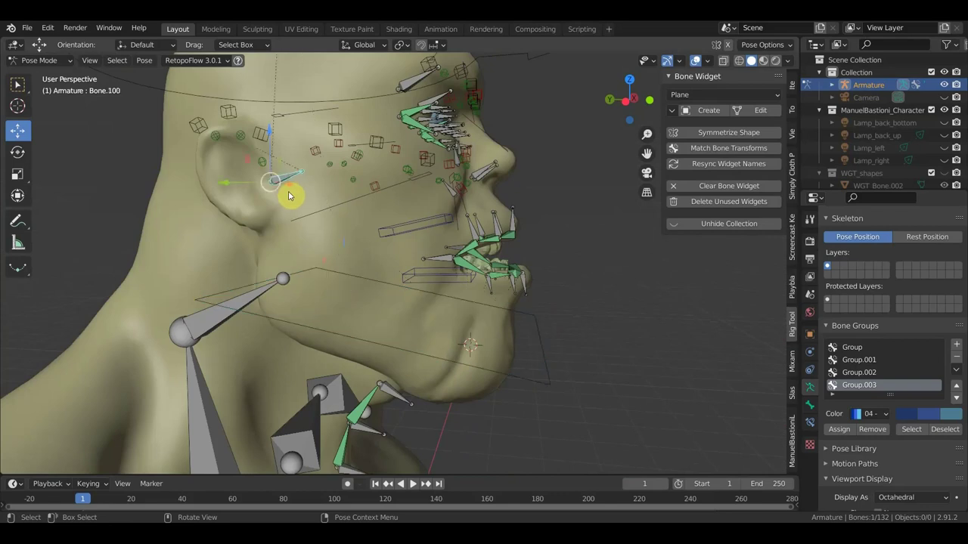
{"action": "left_click", "coordinate": [707, 96]}
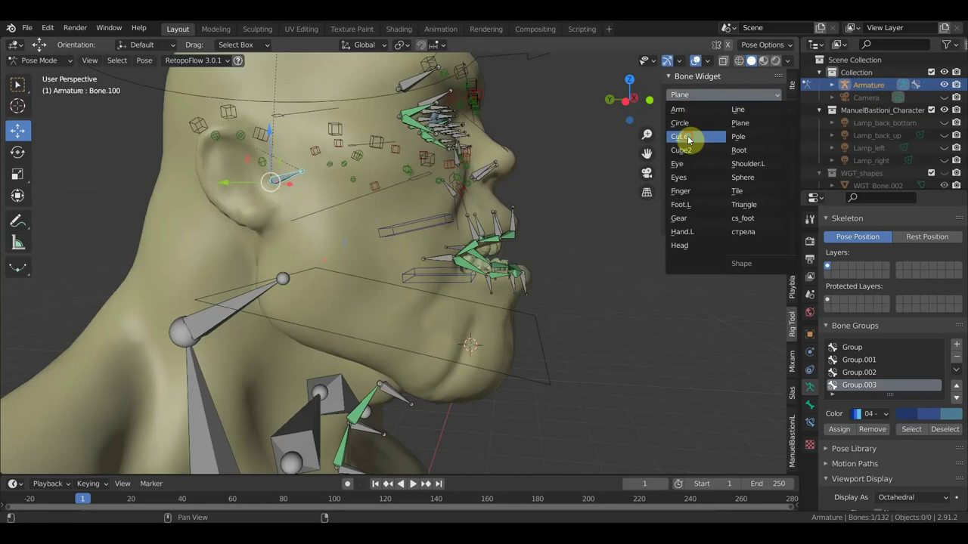
{"action": "left_click", "coordinate": [685, 137]}
{"action": "left_click", "coordinate": [709, 111]}
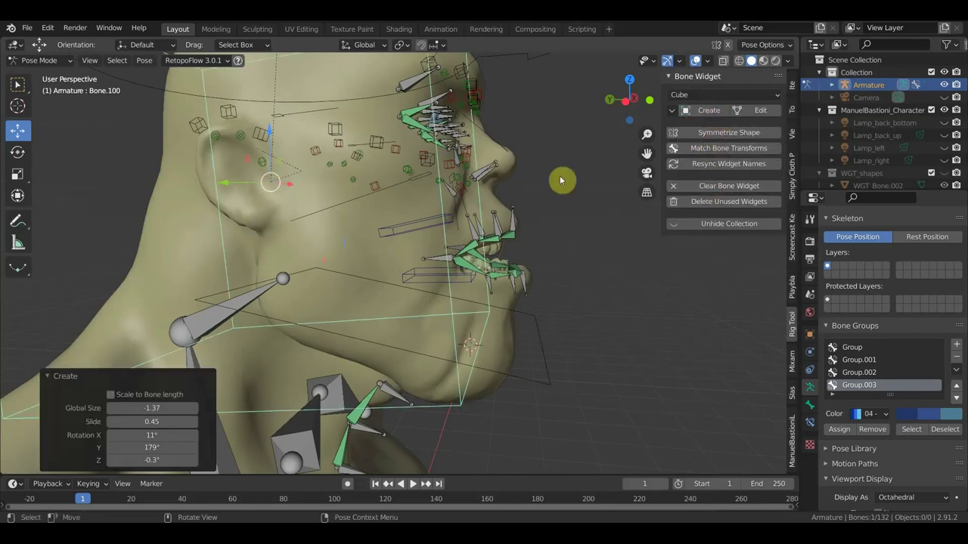
{"action": "scroll", "coordinate": [534, 169], "scroll_direction": "up", "scroll_amount": 2}
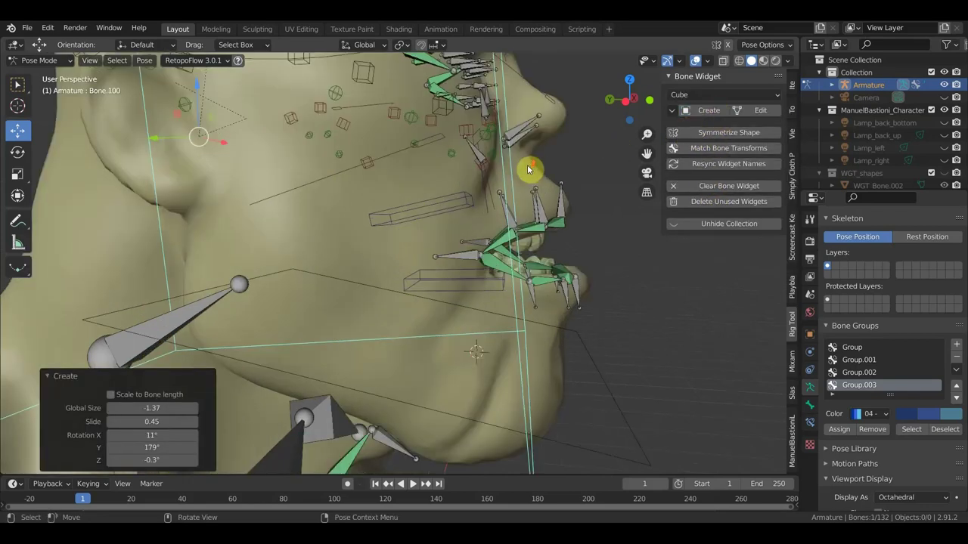
{"action": "left_click_drag", "start_coordinate": [155, 408], "coordinate": [128, 409]}
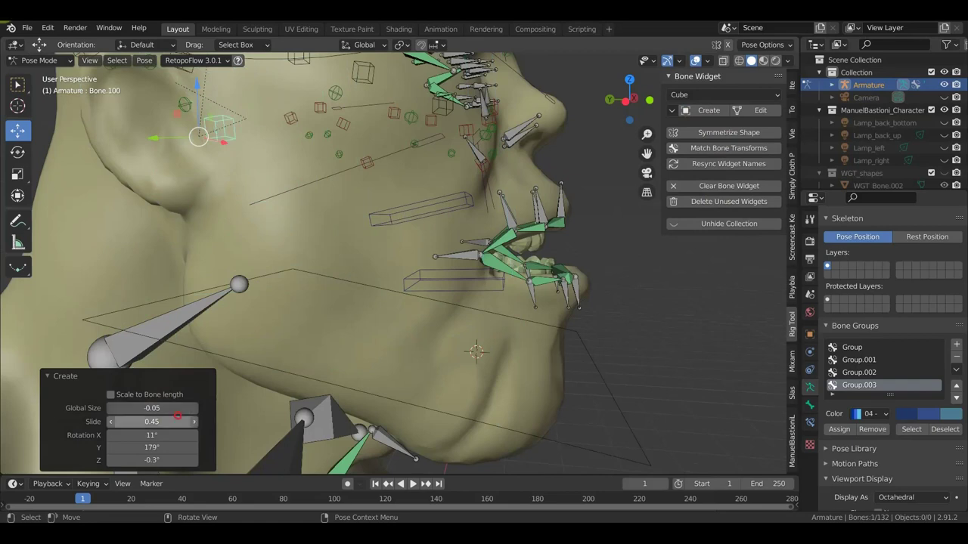
{"action": "mouse_move", "coordinate": [637, 211]}
{"action": "middle_mouse_down"}
{"action": "mouse_move", "coordinate": [538, 233]}
{"action": "mouse_move", "coordinate": [456, 223]}
{"action": "middle_mouse_up"}
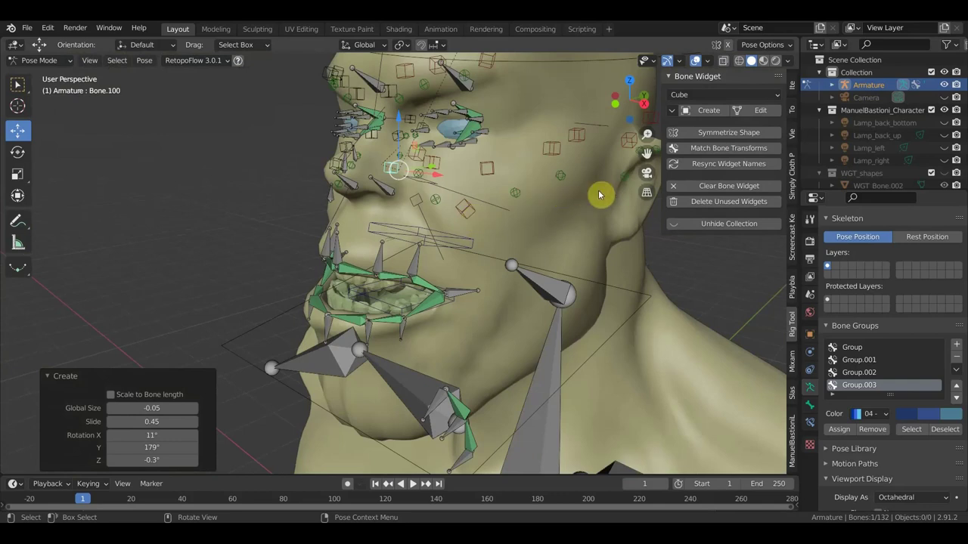
Assign the ear bone and several eye- and ear-side control bones to red Group.001.
{"action": "middle_click_drag", "start_coordinate": [550, 237], "coordinate": [663, 223]}
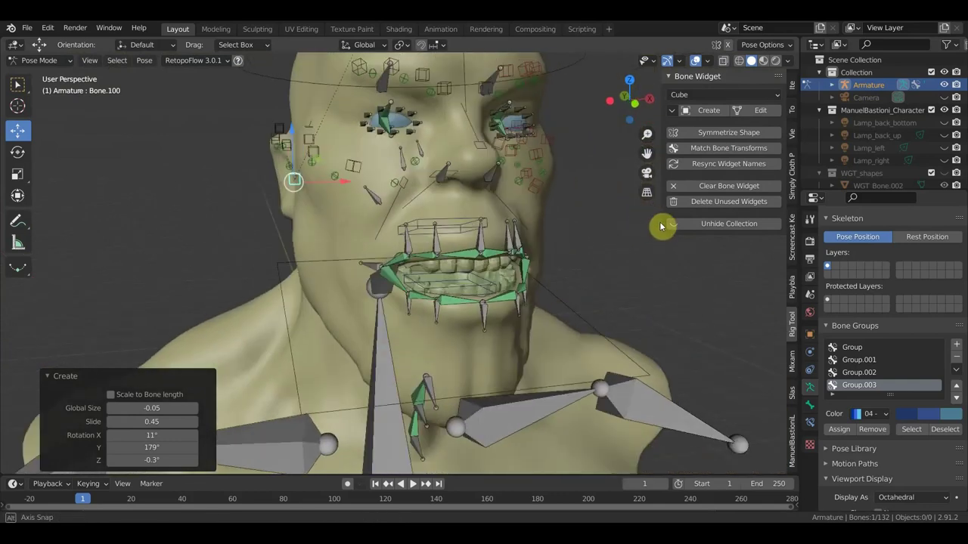
{"action": "left_click", "coordinate": [860, 361]}
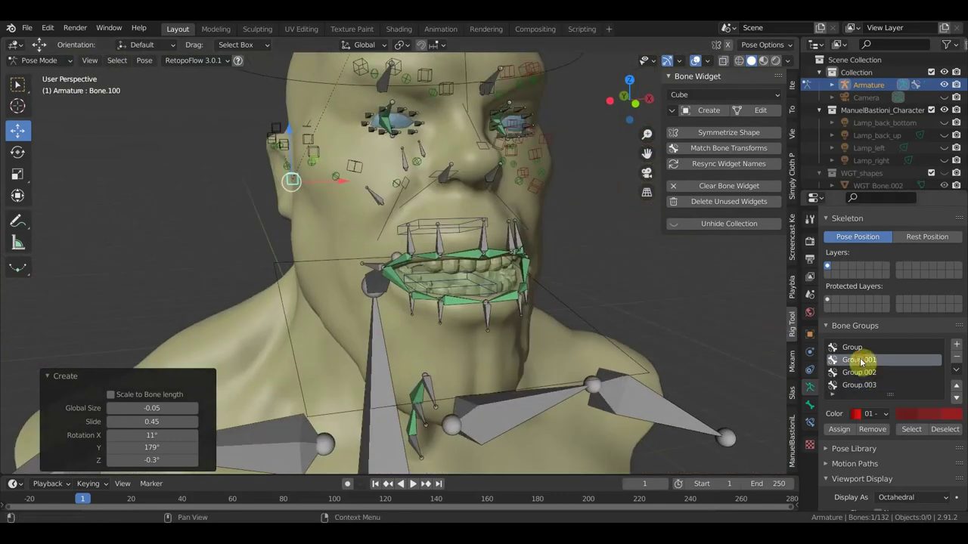
{"action": "left_click", "coordinate": [839, 429]}
{"action": "mouse_move", "coordinate": [551, 341]}
{"action": "middle_mouse_down"}
{"action": "mouse_move", "coordinate": [603, 350]}
{"action": "mouse_move", "coordinate": [491, 350]}
{"action": "mouse_move", "coordinate": [620, 345]}
{"action": "middle_mouse_up"}
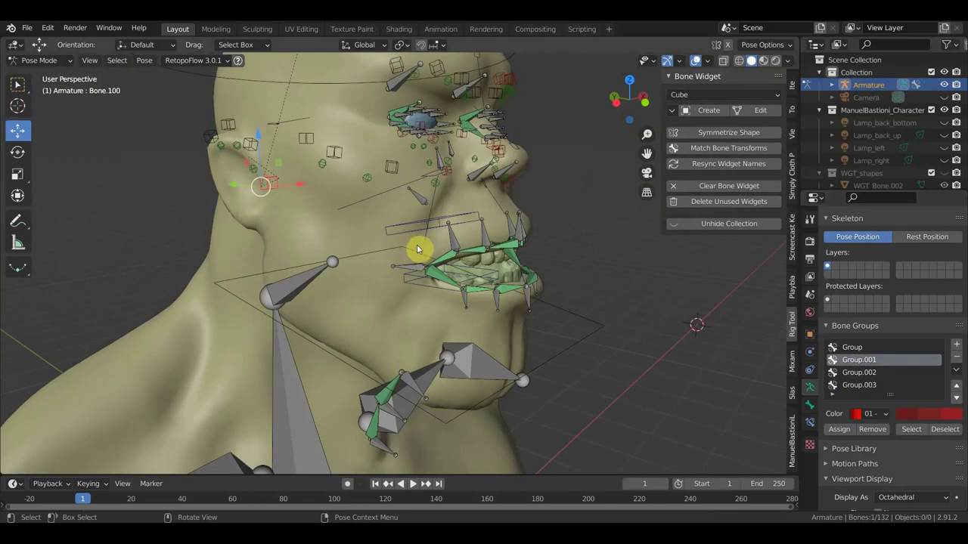
{"action": "left_click", "coordinate": [390, 167]}
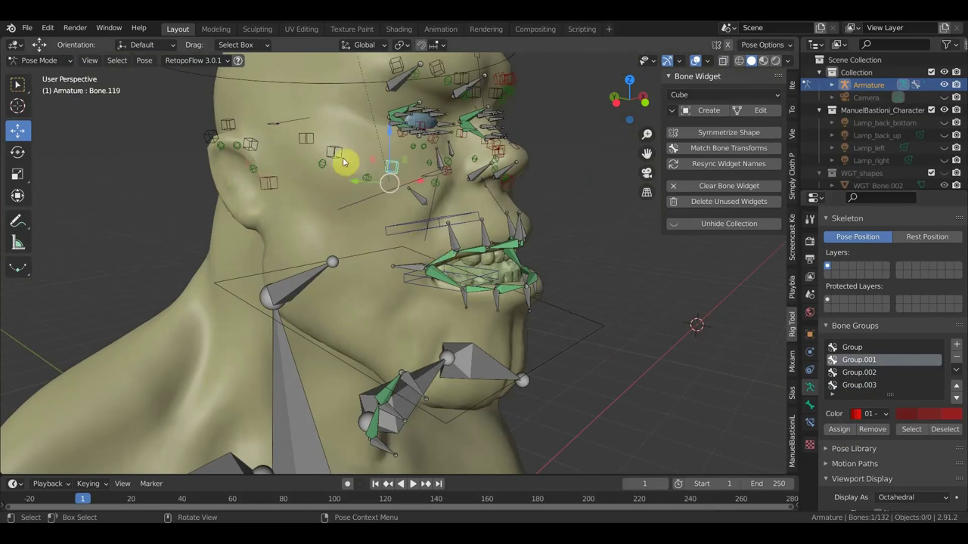
{"action": "left_click", "coordinate": [310, 139], "text": "shift"}
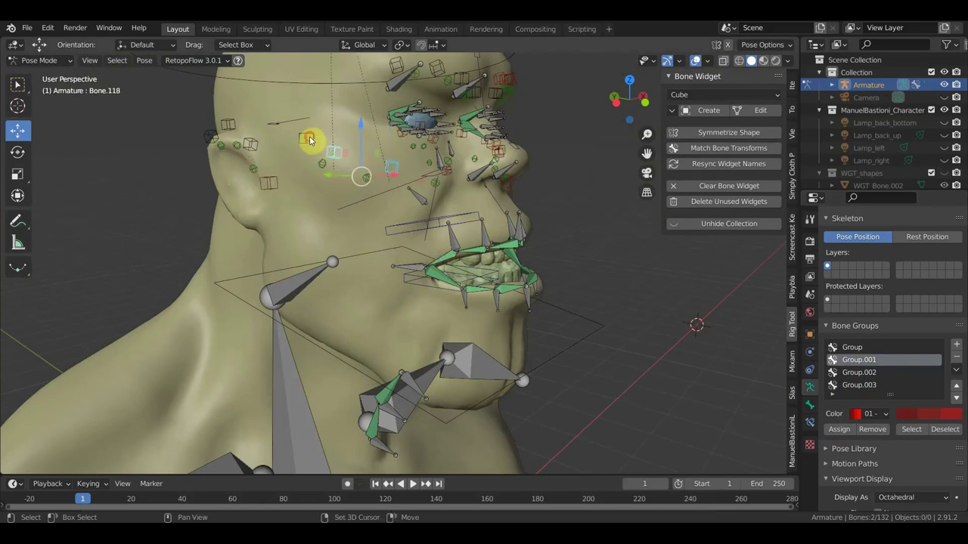
{"action": "left_click", "coordinate": [229, 123], "text": "shift"}
{"action": "left_click", "coordinate": [251, 146], "text": "shift"}
{"action": "left_click", "coordinate": [234, 149], "text": "shift"}
{"action": "left_click", "coordinate": [447, 201], "text": "shift"}
{"action": "middle_click_drag", "start_coordinate": [447, 201], "coordinate": [373, 199]}
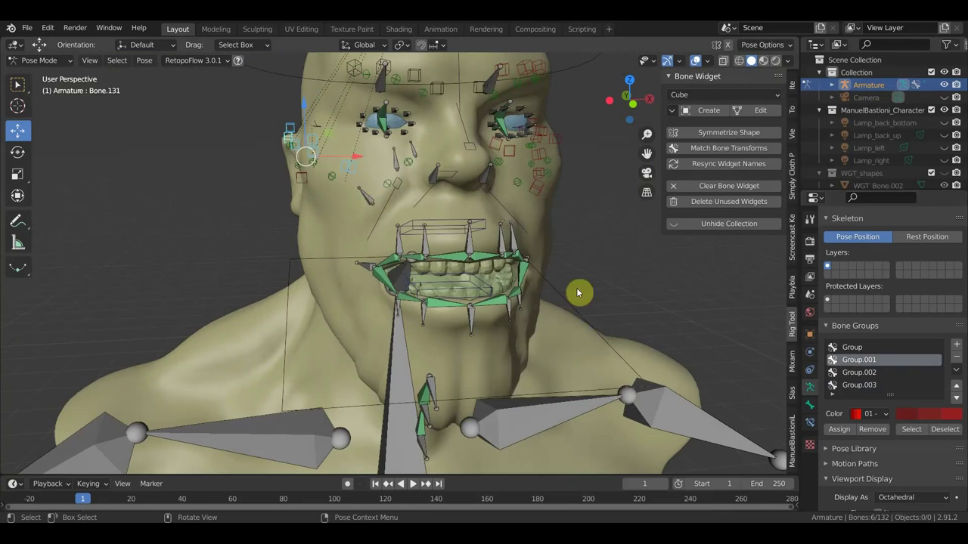
{"action": "left_click", "coordinate": [838, 429]}
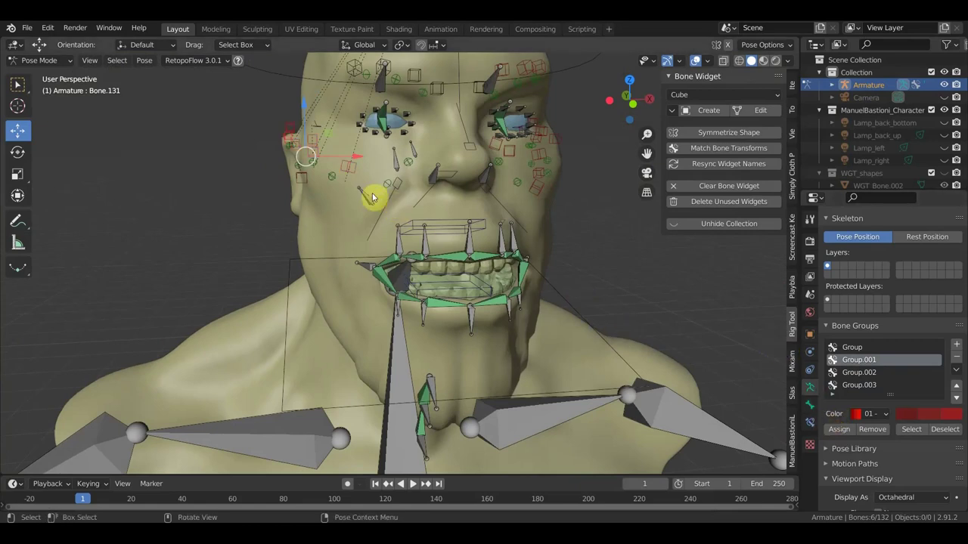
Give the cheek control bones, including Bone.049, Cube widgets.
{"action": "left_click", "coordinate": [394, 161]}
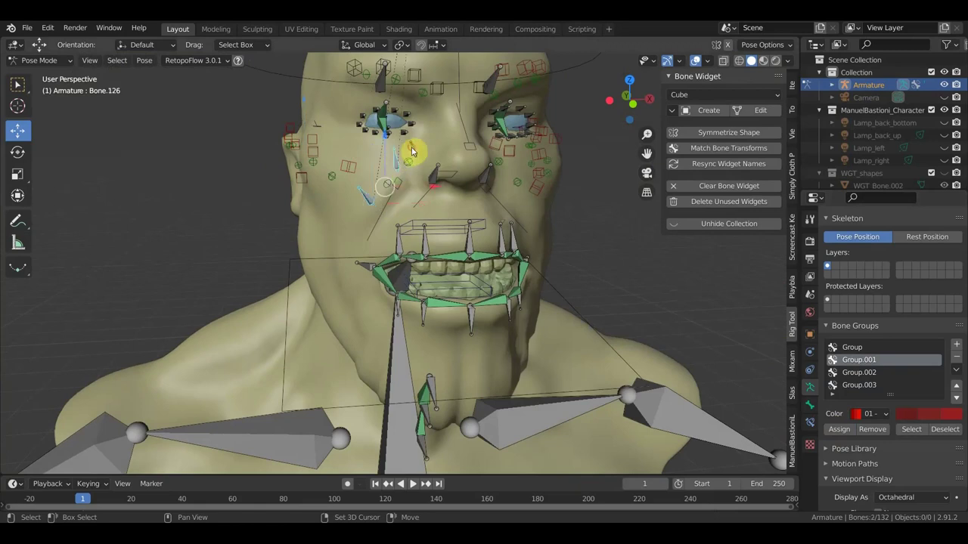
{"action": "left_click", "coordinate": [420, 165], "text": "shift"}
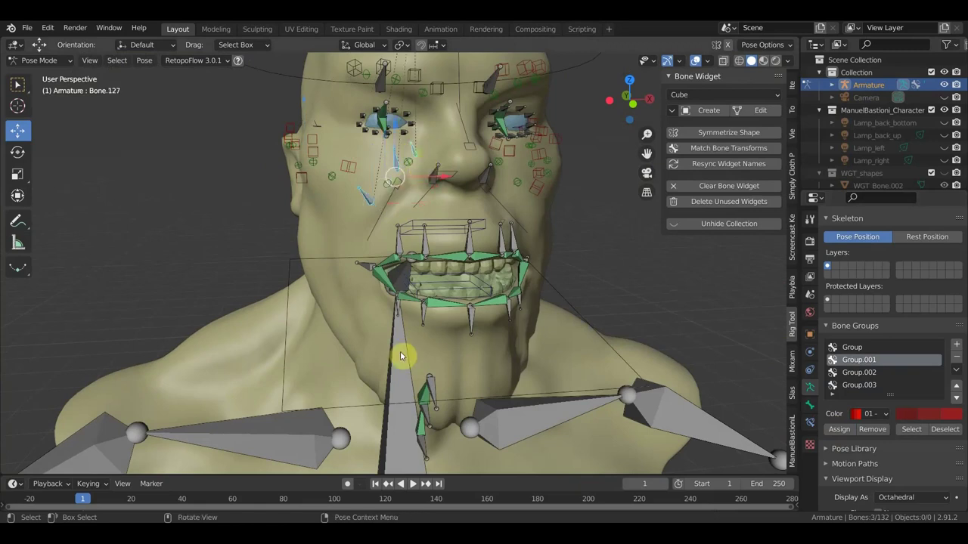
{"action": "left_click", "coordinate": [711, 111]}
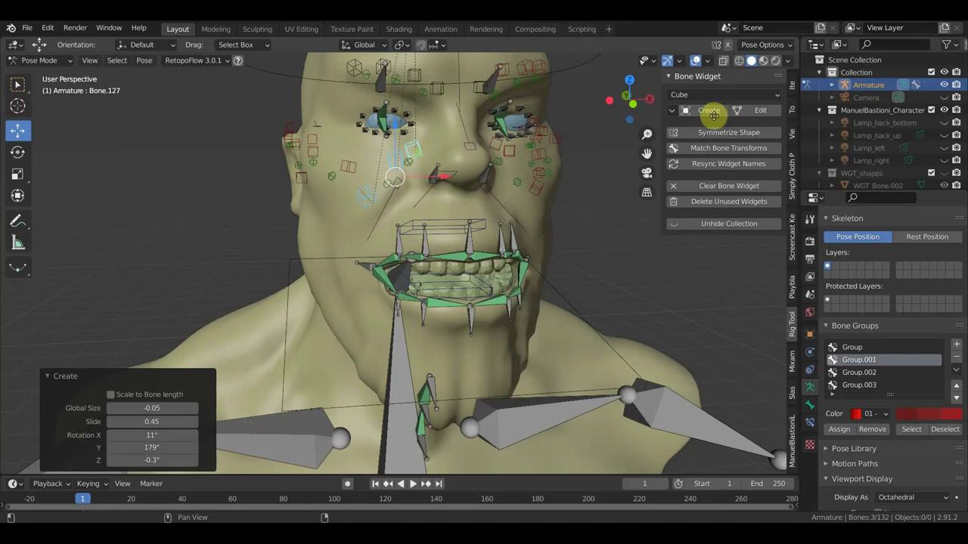
{"action": "middle_click_drag", "start_coordinate": [383, 247], "coordinate": [436, 224]}
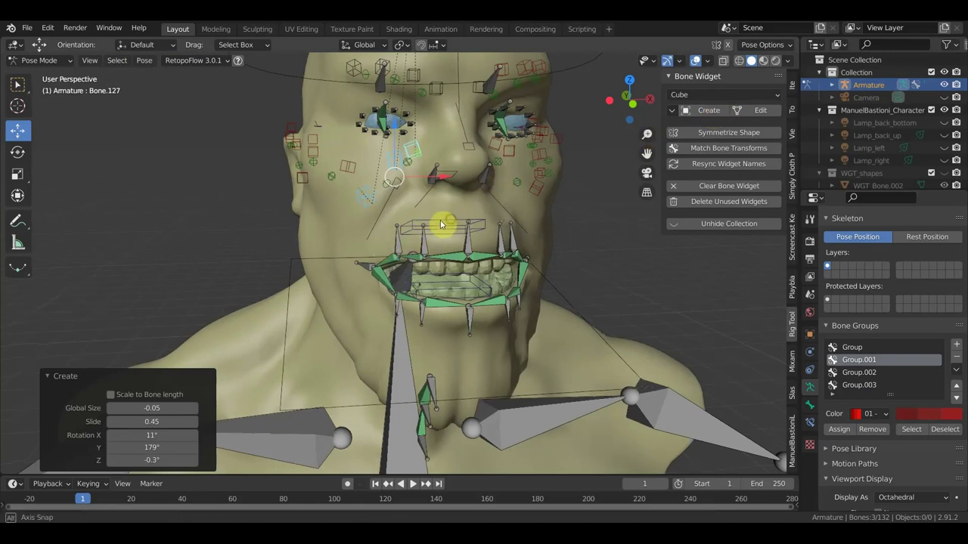
{"action": "mouse_move", "coordinate": [503, 216]}
{"action": "middle_mouse_down"}
{"action": "mouse_move", "coordinate": [466, 232]}
{"action": "mouse_move", "coordinate": [474, 235]}
{"action": "mouse_move", "coordinate": [477, 221]}
{"action": "middle_mouse_up"}
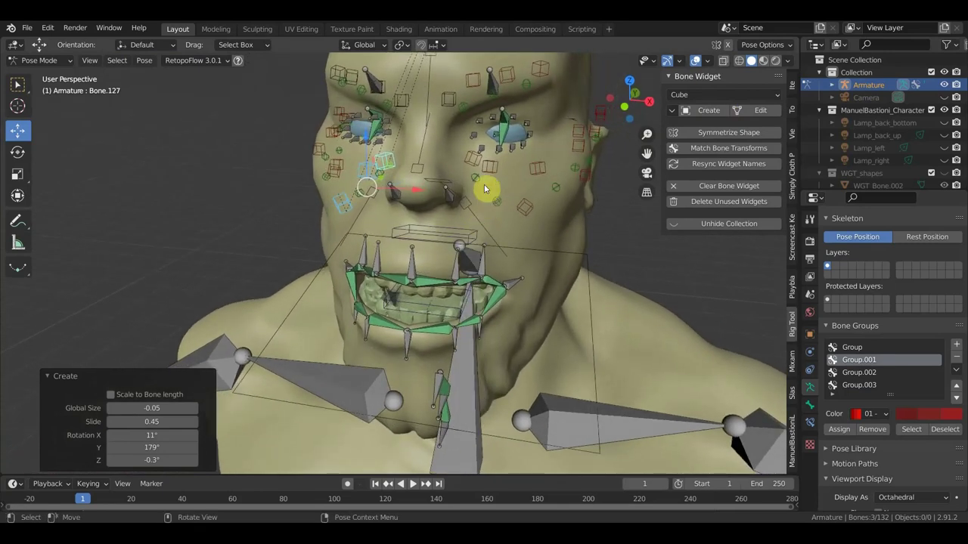
{"action": "left_click", "coordinate": [486, 170]}
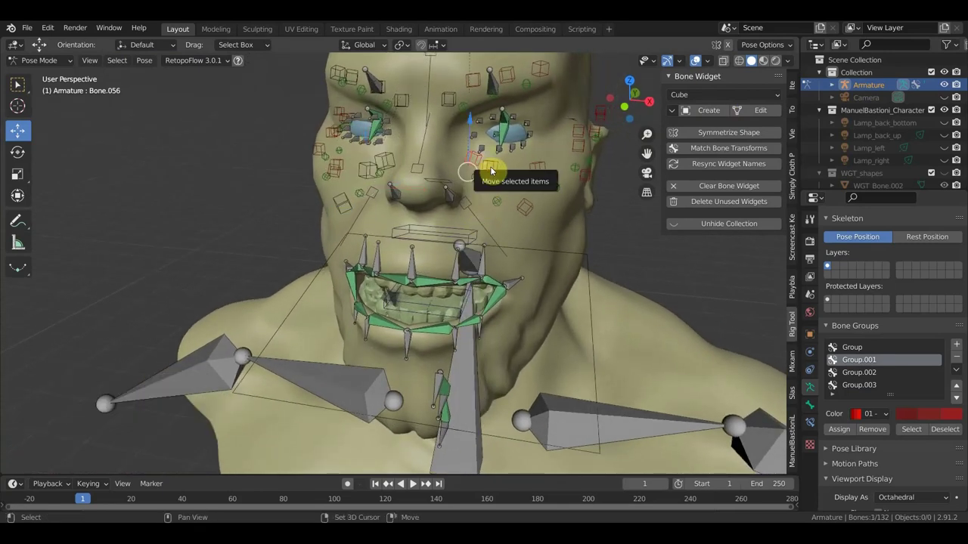
{"action": "left_click", "coordinate": [532, 168], "text": "shift"}
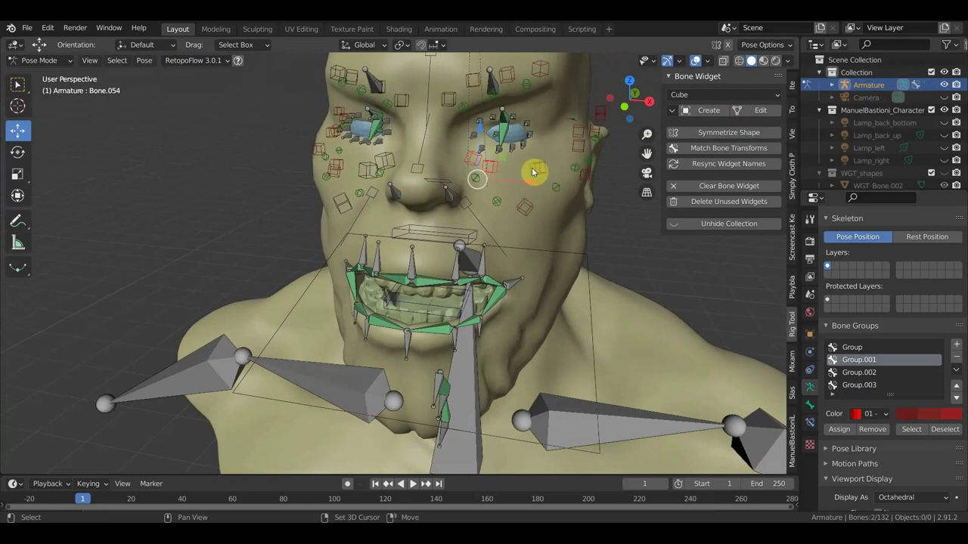
{"action": "left_click", "coordinate": [712, 113]}
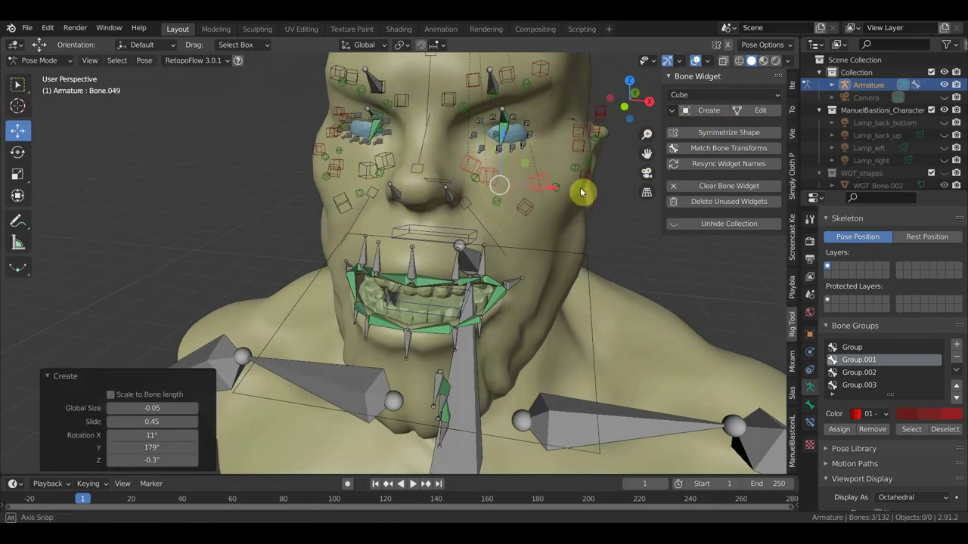
Put the left cheek bones into the red bone group as well.
{"action": "middle_click_drag", "start_coordinate": [580, 193], "coordinate": [597, 175]}
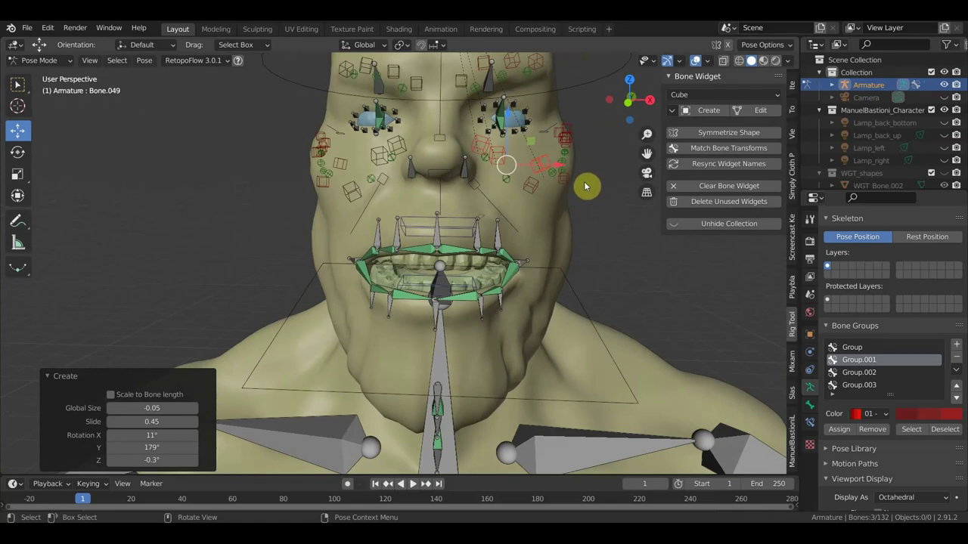
{"action": "left_click", "coordinate": [616, 231]}
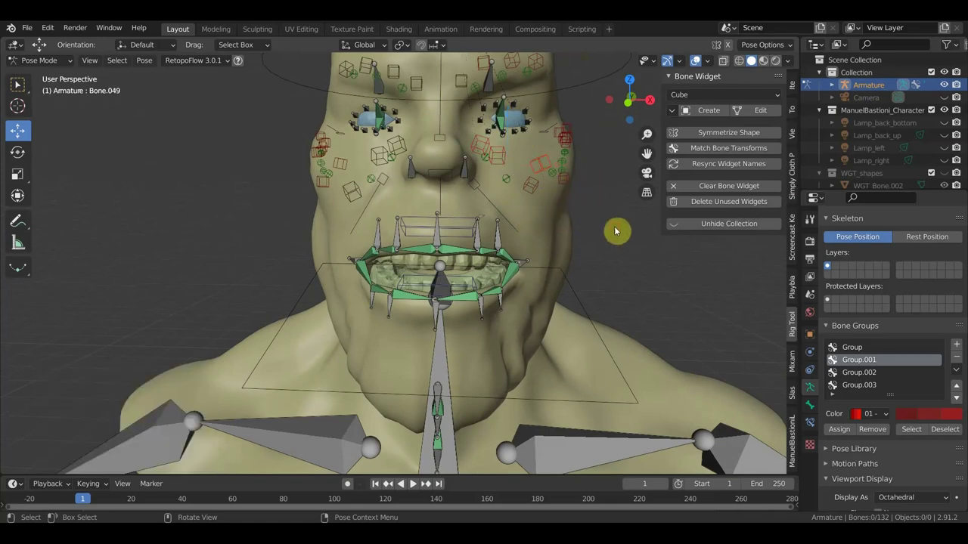
{"action": "mouse_move", "coordinate": [622, 238]}
{"action": "middle_mouse_down"}
{"action": "mouse_move", "coordinate": [633, 244]}
{"action": "mouse_move", "coordinate": [484, 194]}
{"action": "middle_mouse_up"}
{"action": "left_click", "coordinate": [392, 165]}
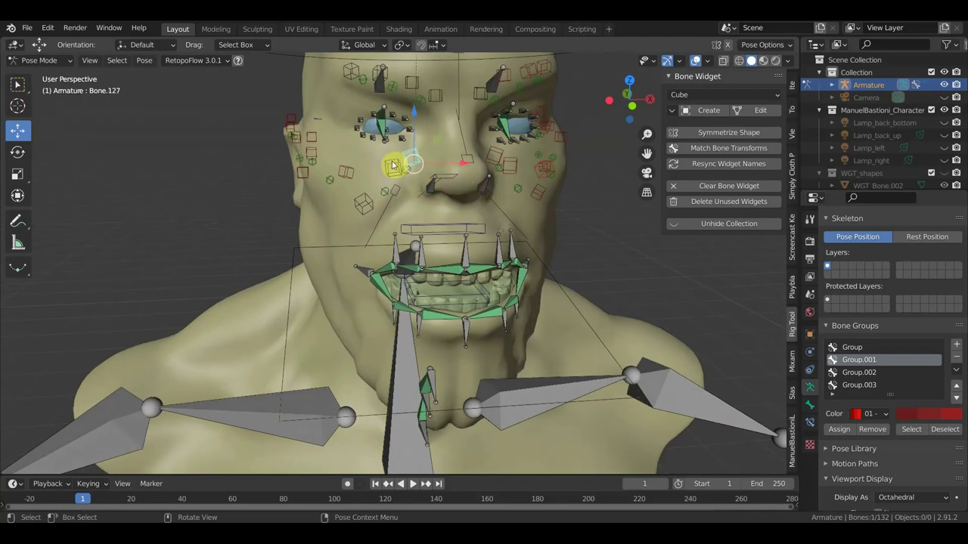
{"action": "left_click", "coordinate": [362, 201], "text": "shift"}
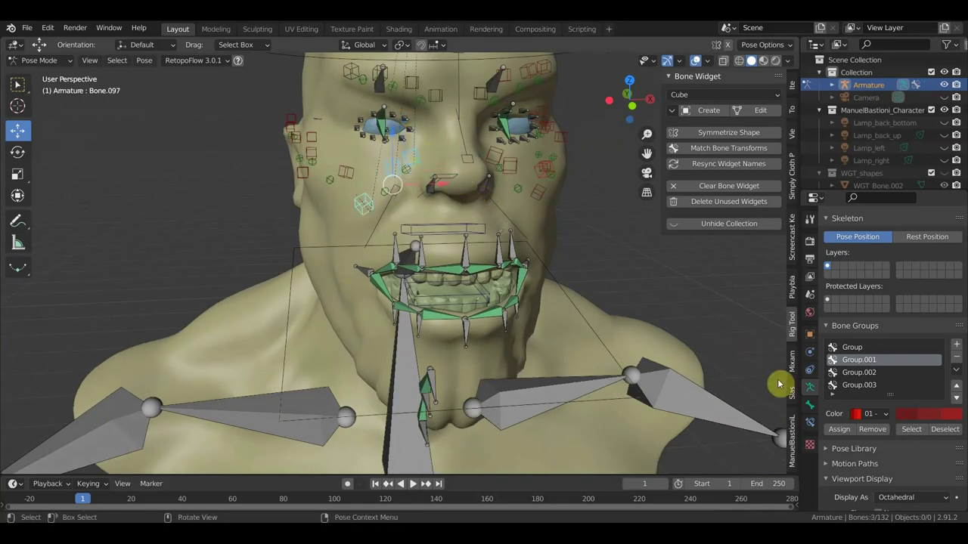
{"action": "left_click", "coordinate": [839, 429]}
{"action": "left_click", "coordinate": [521, 301], "text": "shift"}
{"action": "middle_click_drag", "start_coordinate": [520, 301], "coordinate": [501, 279]}
{"action": "scroll", "coordinate": [500, 280], "scroll_direction": "down", "scroll_amount": 5}
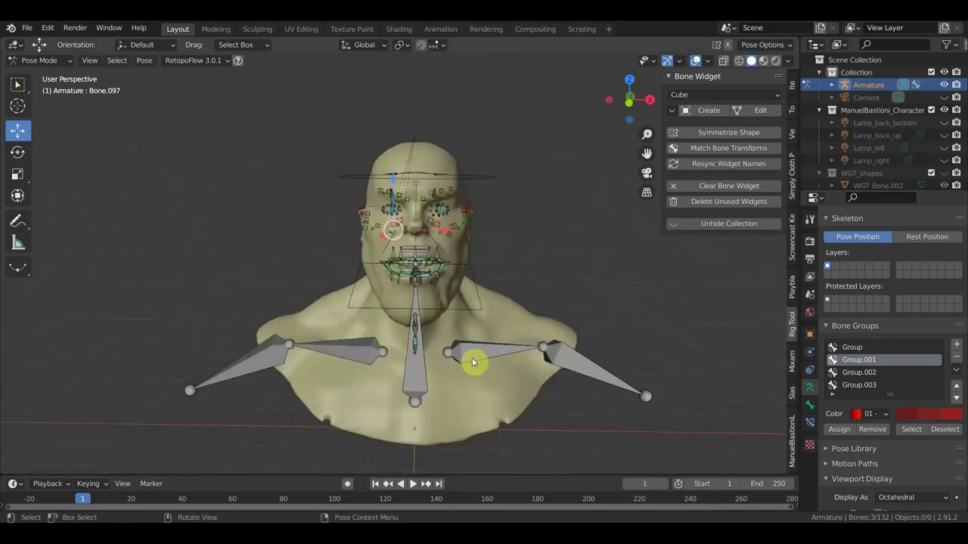
Select both clavicle bones and give them enlarged Gear widgets.
{"action": "left_click", "coordinate": [261, 367]}
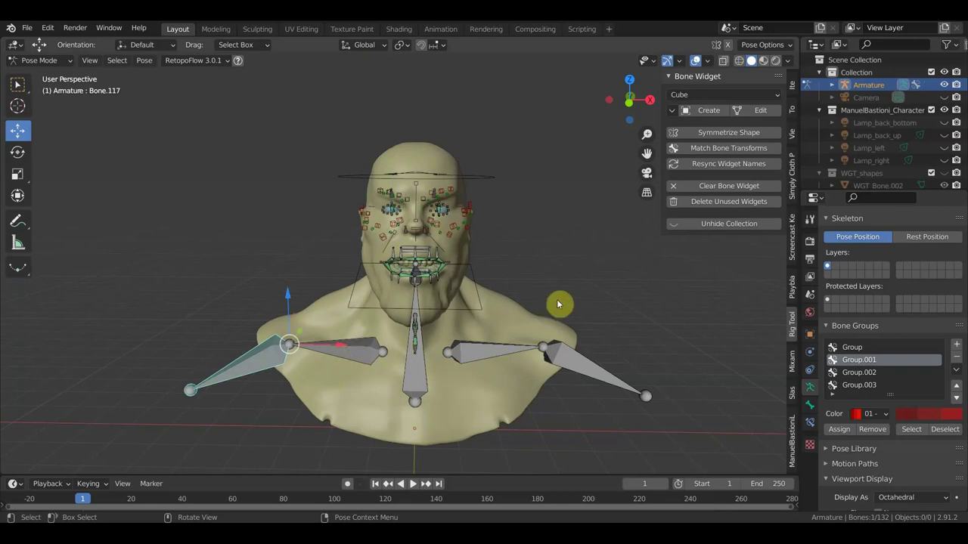
{"action": "key", "text": "bracketleft"}
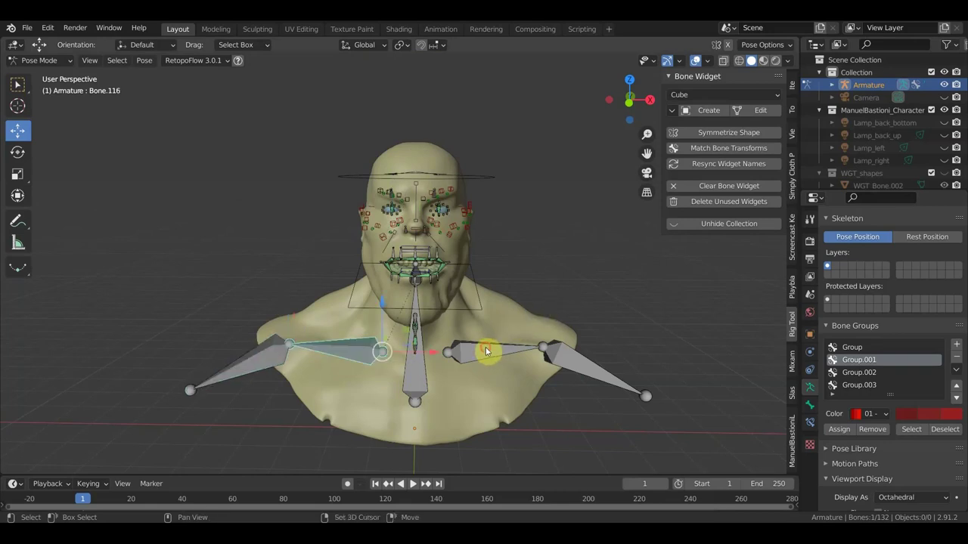
{"action": "key", "text": "ctrl+shift+m"}
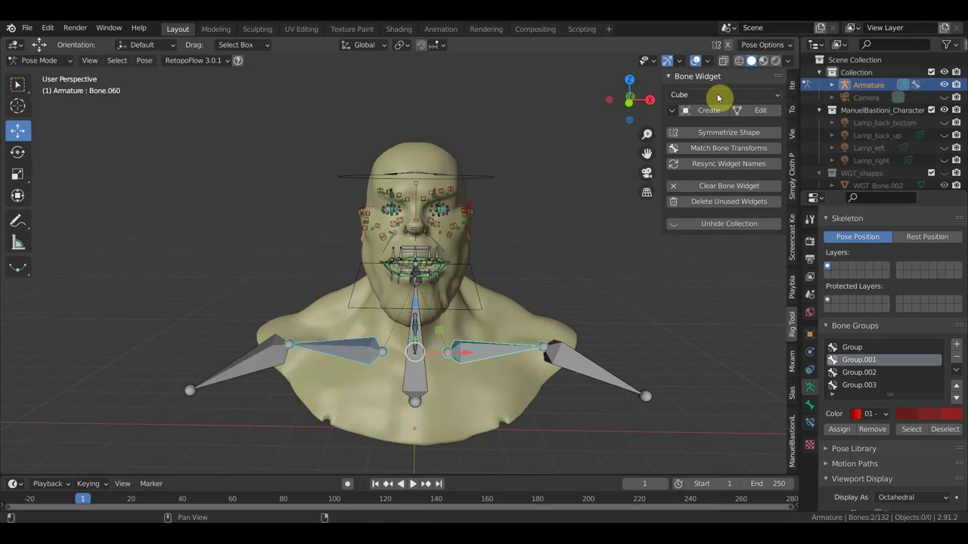
{"action": "left_click", "coordinate": [724, 95]}
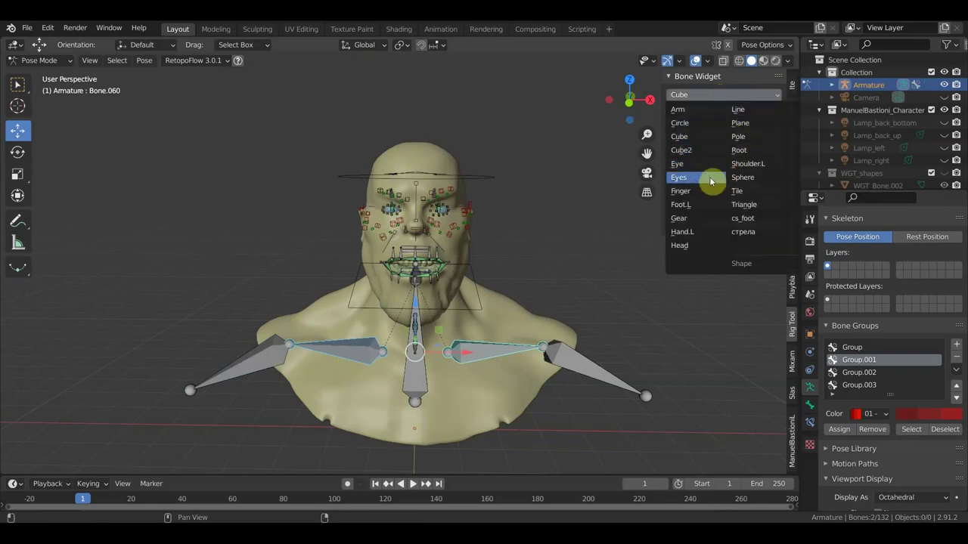
{"action": "left_click", "coordinate": [690, 219]}
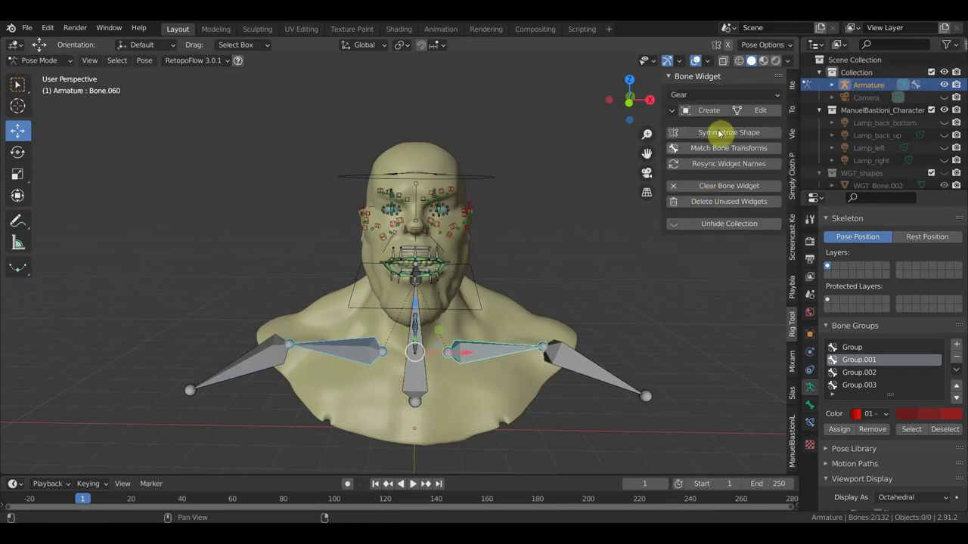
{"action": "left_click", "coordinate": [716, 114]}
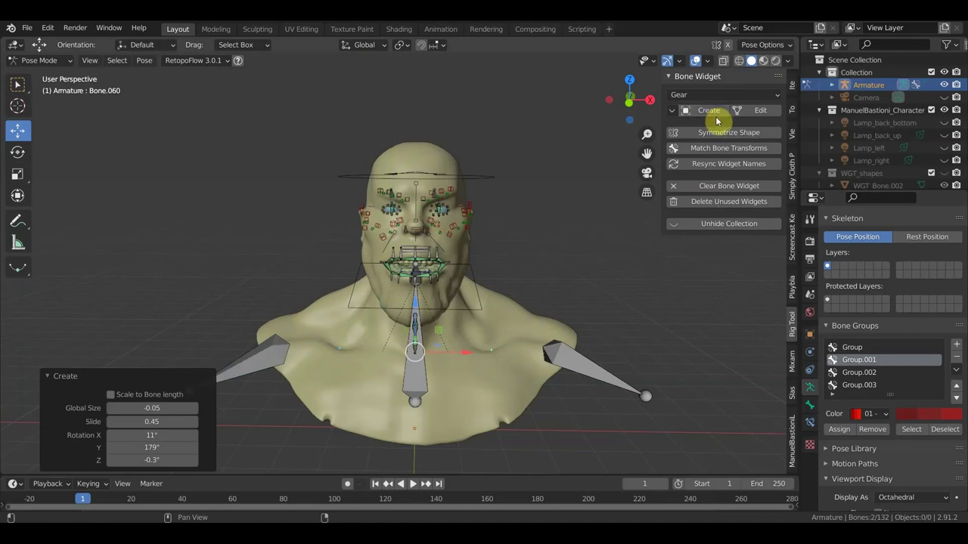
{"action": "left_click_drag", "start_coordinate": [148, 407], "coordinate": [181, 408]}
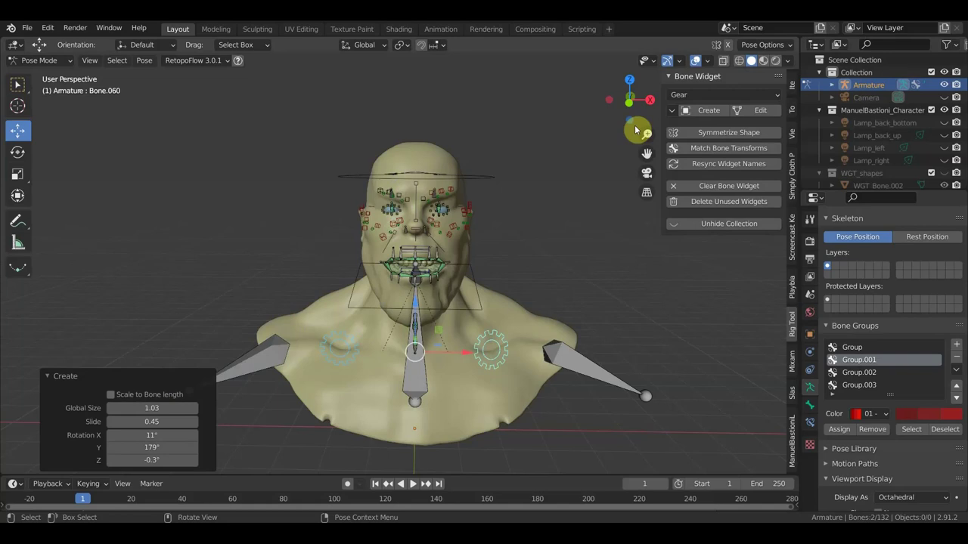
Settle the clavicle widgets on Arm at Global Size 2.23, slide 0.12, and add Group.004.
{"action": "left_click", "coordinate": [713, 95]}
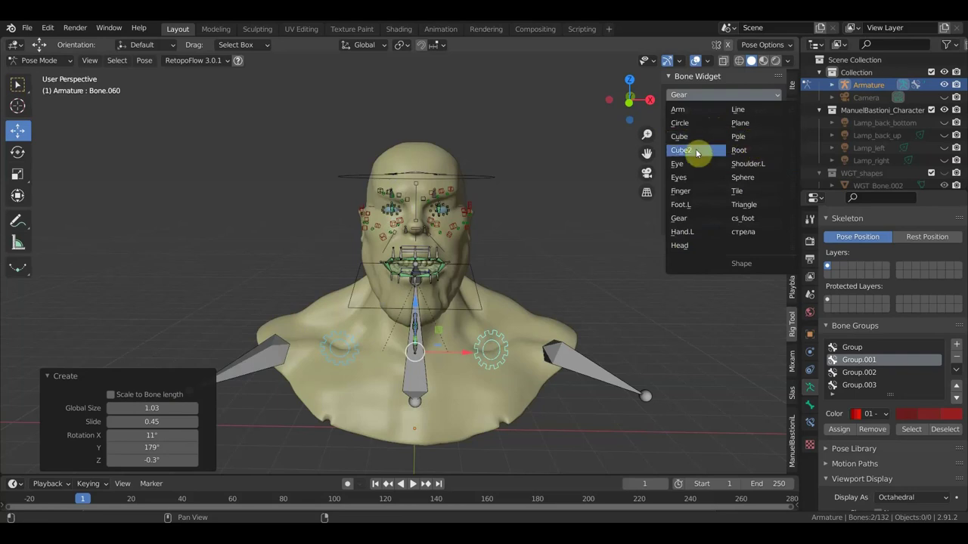
{"action": "left_click", "coordinate": [689, 208]}
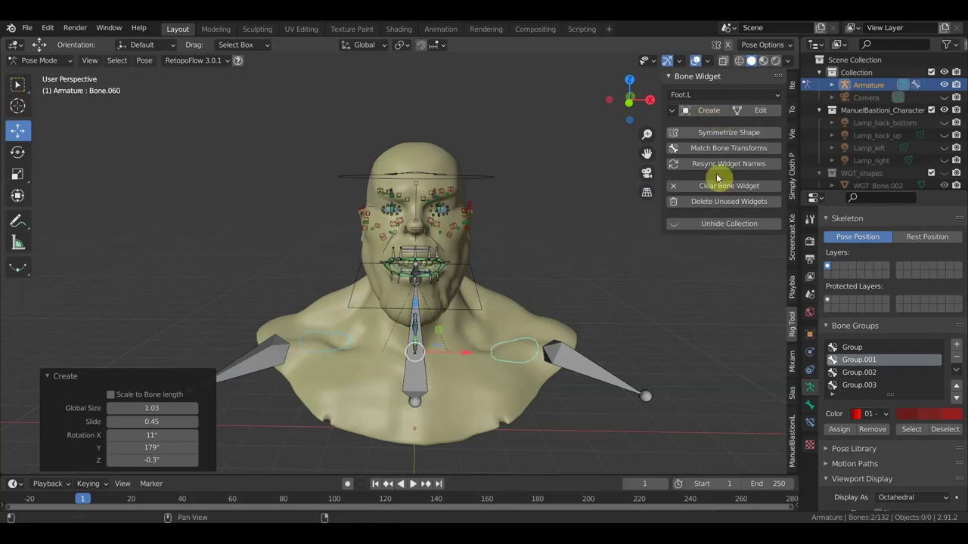
{"action": "left_click", "coordinate": [709, 97]}
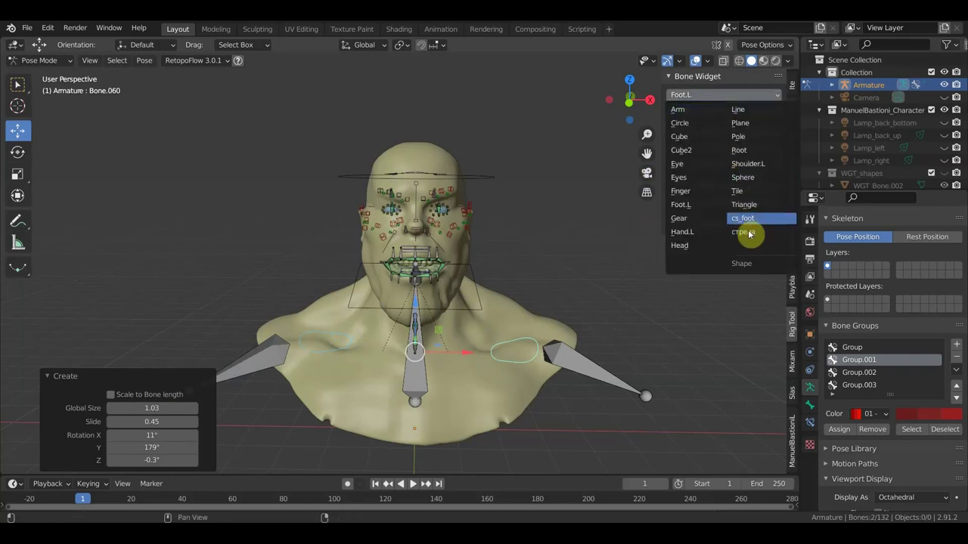
{"action": "left_click", "coordinate": [743, 191]}
{"action": "left_click", "coordinate": [714, 95]}
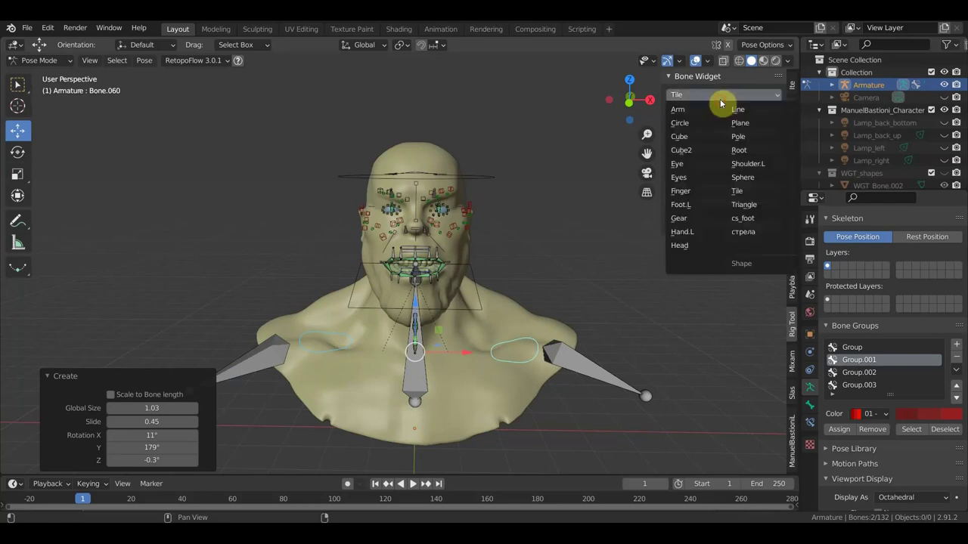
{"action": "left_click", "coordinate": [753, 203]}
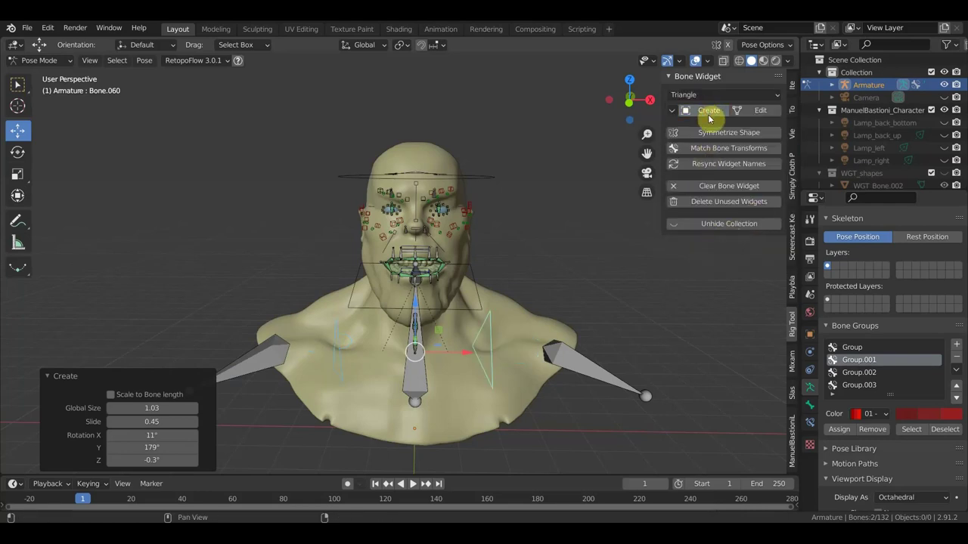
{"action": "left_click", "coordinate": [730, 94]}
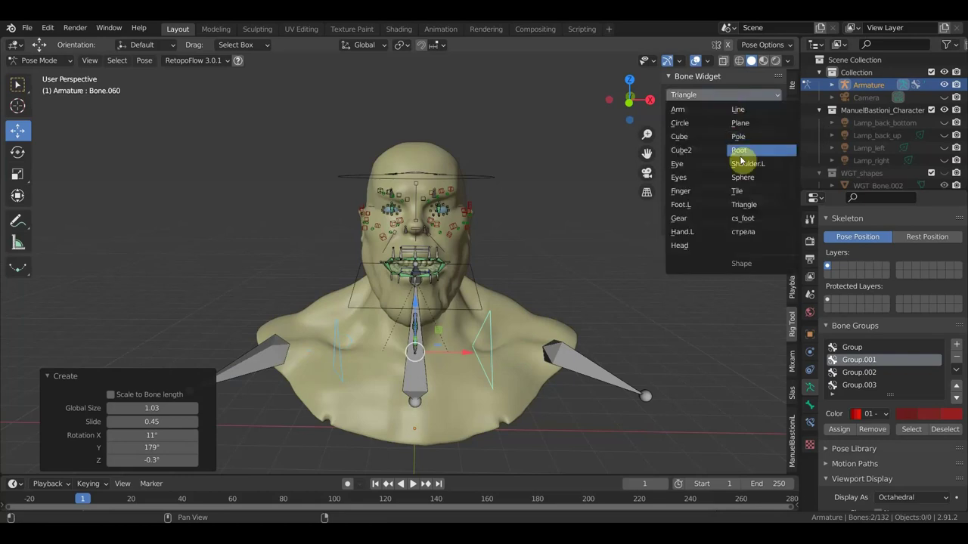
{"action": "left_click", "coordinate": [687, 116]}
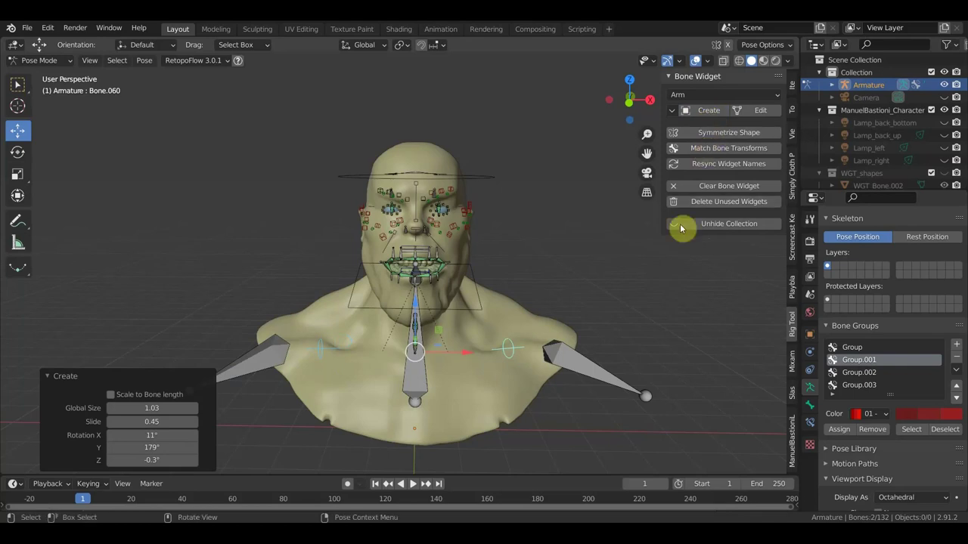
{"action": "mouse_move", "coordinate": [152, 408]}
{"action": "left_click_drag", "start_coordinate": [171, 409], "coordinate": [171, 408]}
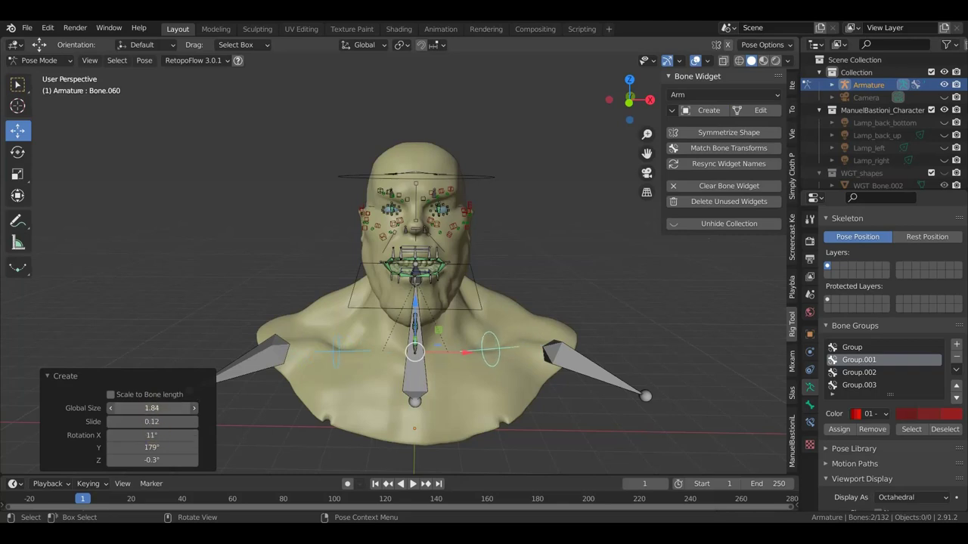
{"action": "left_click_drag", "start_coordinate": [151, 409], "coordinate": [156, 409]}
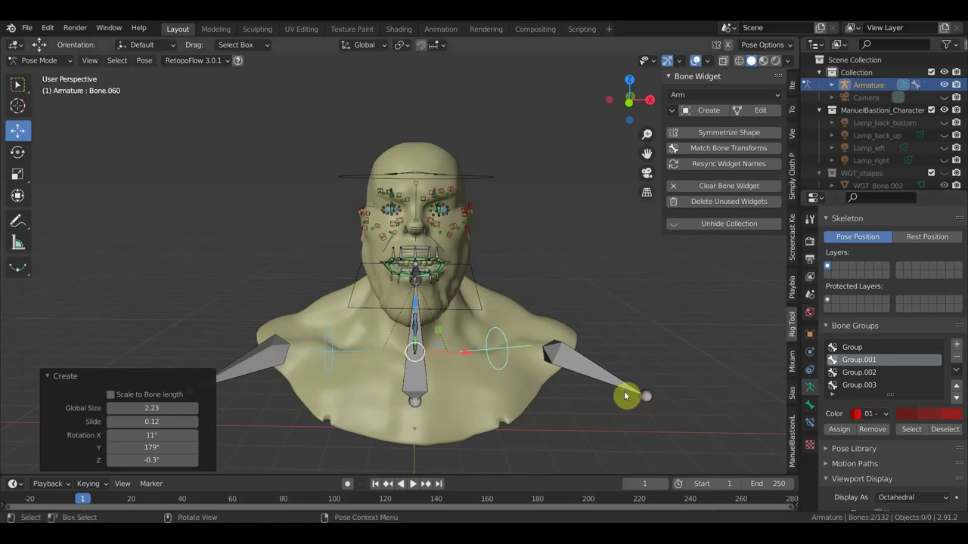
{"action": "left_click", "coordinate": [956, 344]}
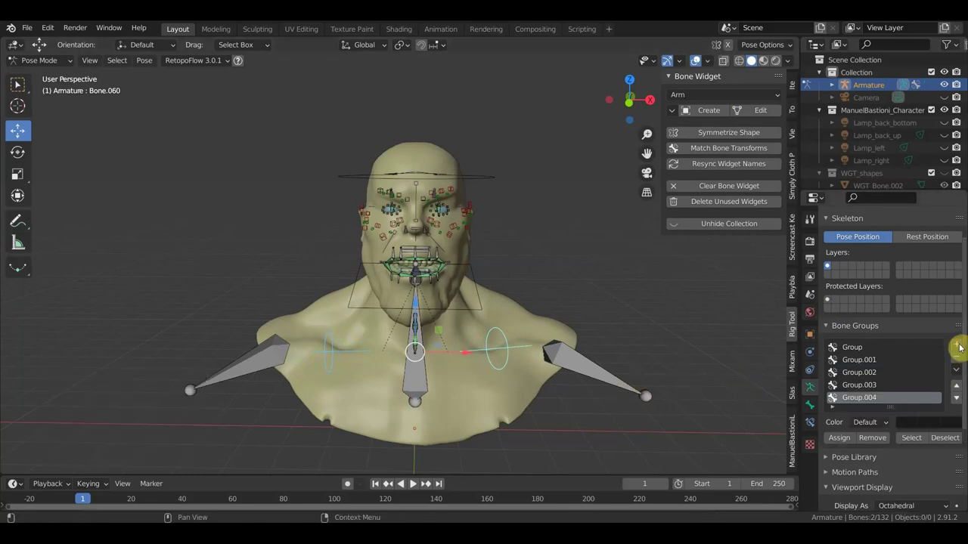
Colour Group.004 orange with 14 - Theme Color Set and assign the selected bones.
{"action": "left_click", "coordinate": [869, 422]}
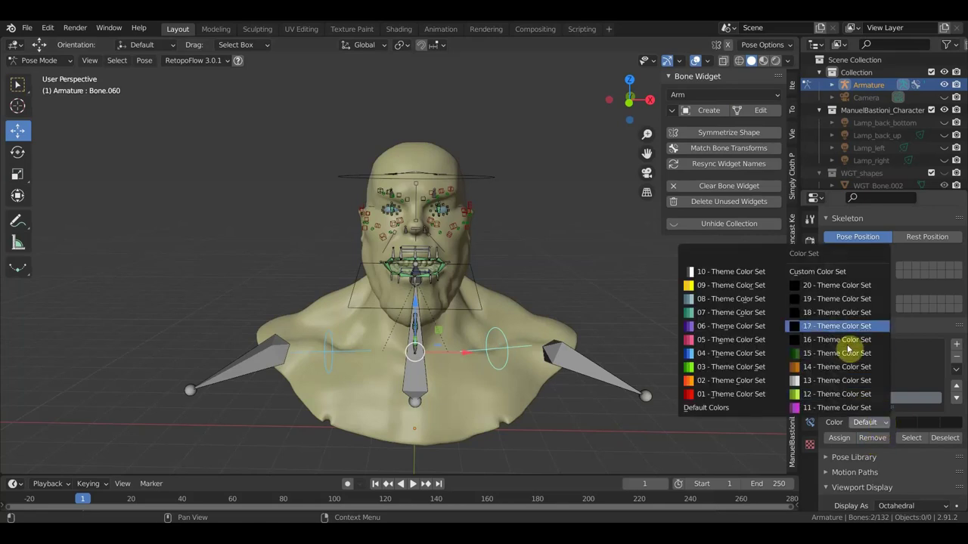
{"action": "left_click", "coordinate": [800, 367]}
{"action": "left_click", "coordinate": [840, 440]}
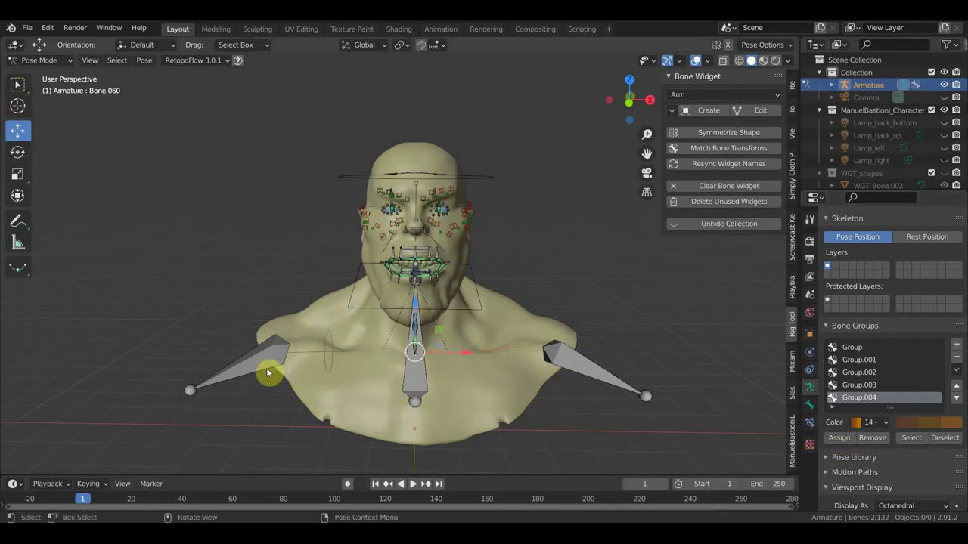
{"action": "key", "text": "ctrl+shift+m"}
Replace both shoulder bones' Arm widgets with Finger-shaped widgets.
{"action": "left_click", "coordinate": [714, 94]}
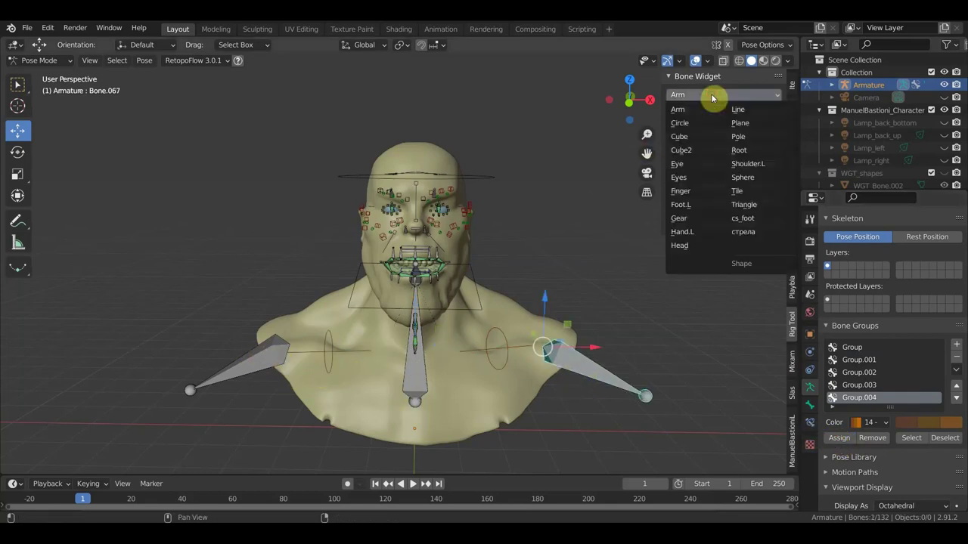
{"action": "left_click", "coordinate": [697, 190]}
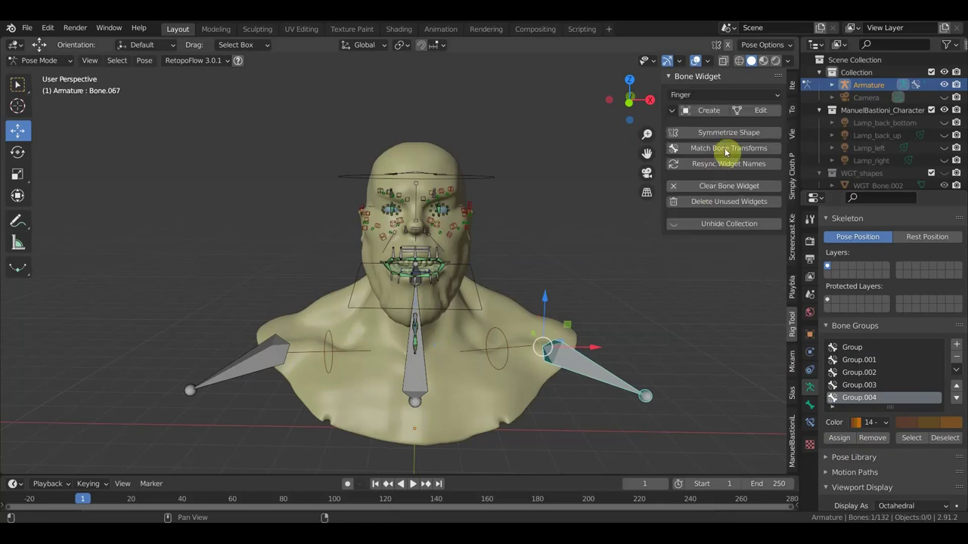
{"action": "left_click", "coordinate": [710, 111]}
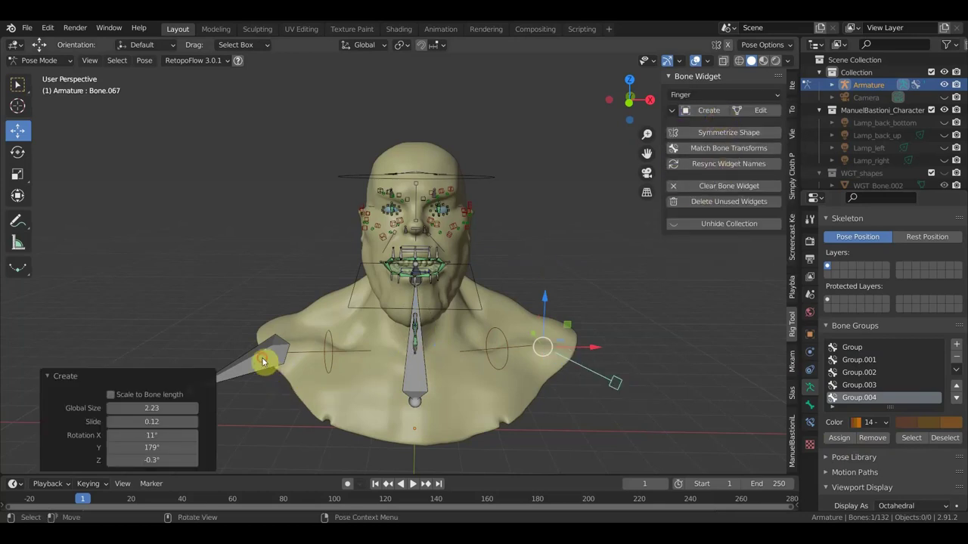
{"action": "key", "text": "ctrl+z"}
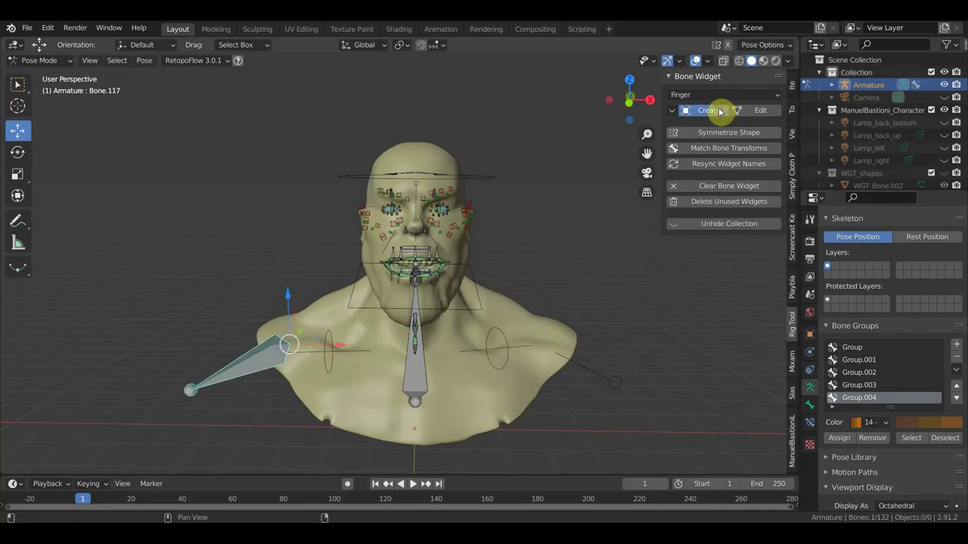
{"action": "left_click", "coordinate": [719, 111]}
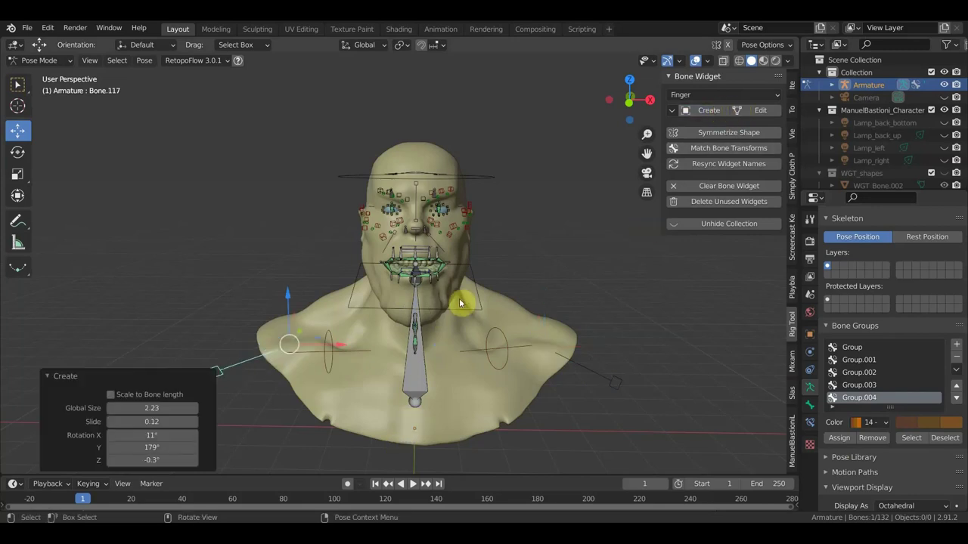
{"action": "left_click", "coordinate": [458, 384]}
{"action": "middle_click_drag", "start_coordinate": [484, 391], "coordinate": [605, 386]}
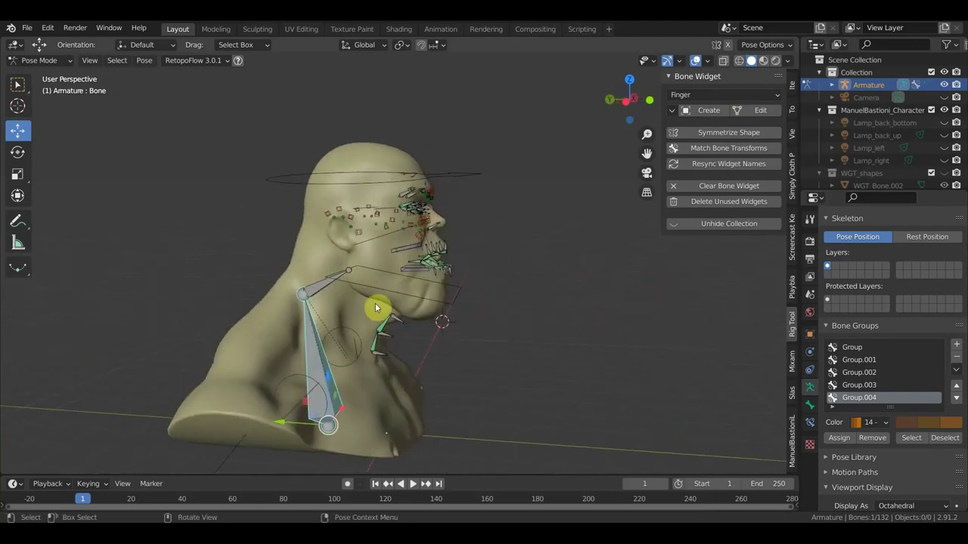
Create a Circle widget on the back bone, enlarged and tilted -9°.
{"action": "middle_click_drag", "start_coordinate": [363, 361], "coordinate": [329, 360]}
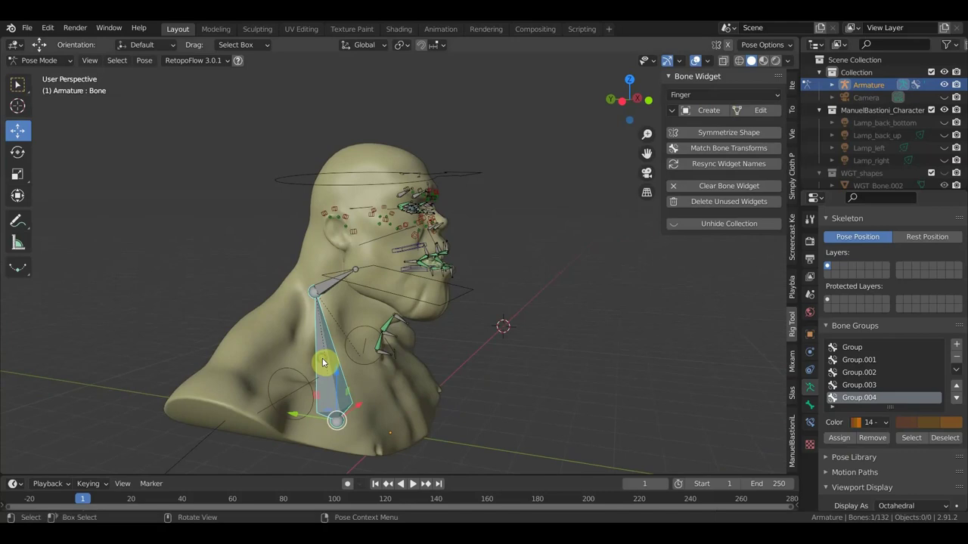
{"action": "left_click", "coordinate": [718, 95]}
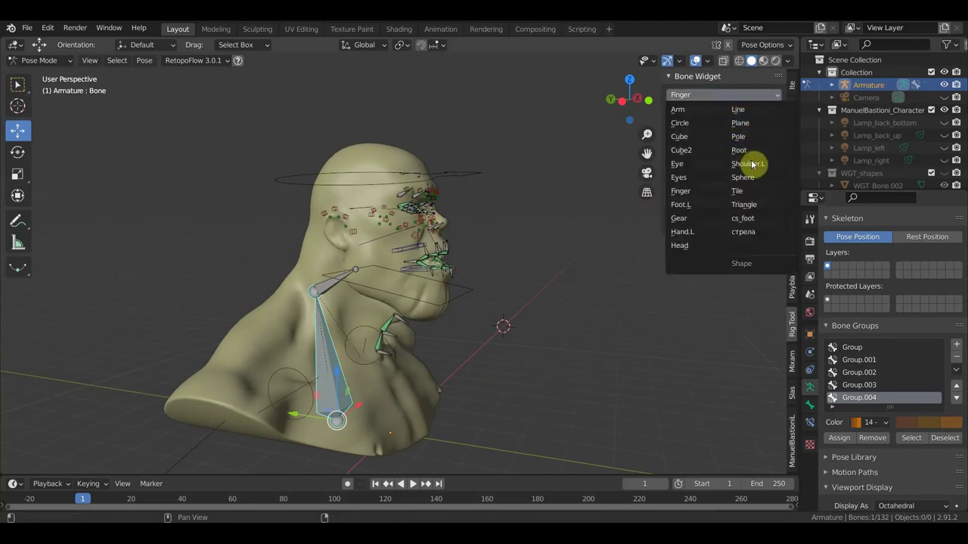
{"action": "left_click", "coordinate": [690, 123]}
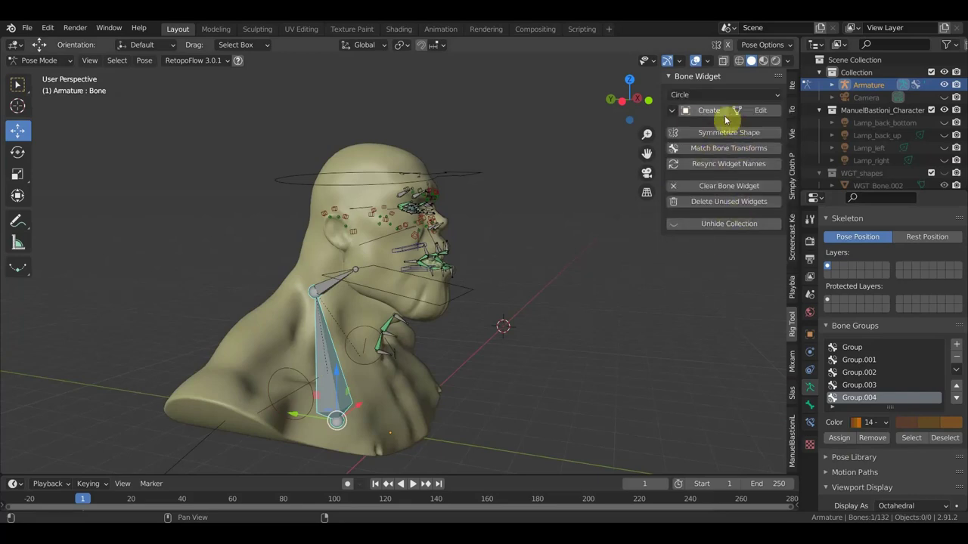
{"action": "left_click", "coordinate": [704, 112]}
{"action": "middle_click_drag", "start_coordinate": [477, 356], "coordinate": [493, 352]}
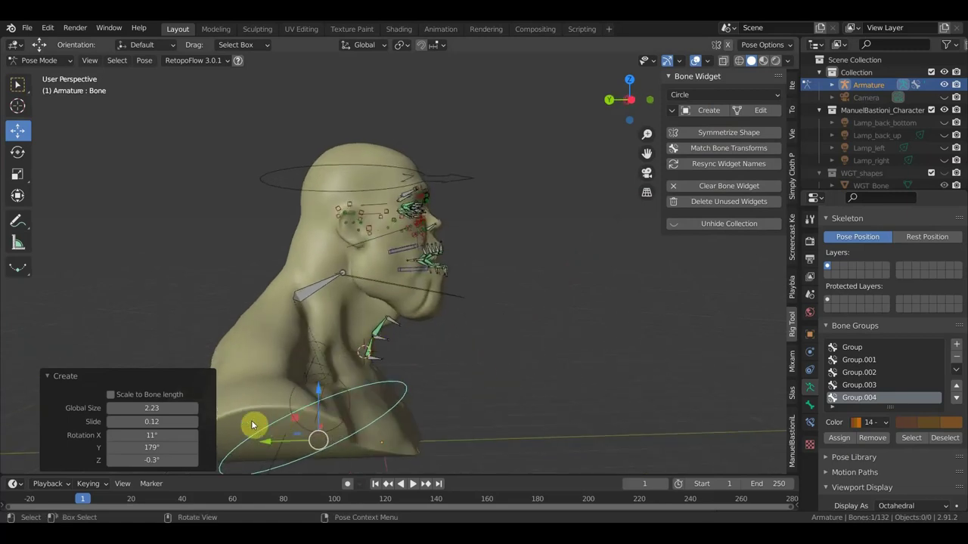
{"action": "left_click_drag", "start_coordinate": [151, 408], "coordinate": [185, 408]}
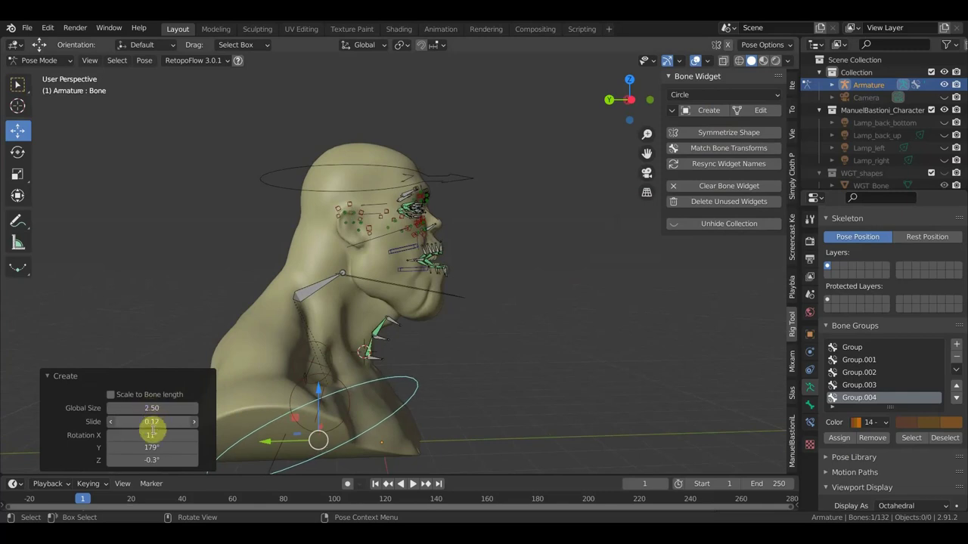
{"action": "mouse_move", "coordinate": [151, 435]}
{"action": "left_mouse_down"}
{"action": "mouse_move", "coordinate": [121, 436]}
{"action": "mouse_move", "coordinate": [174, 421]}
{"action": "mouse_move", "coordinate": [136, 421]}
{"action": "left_mouse_up"}
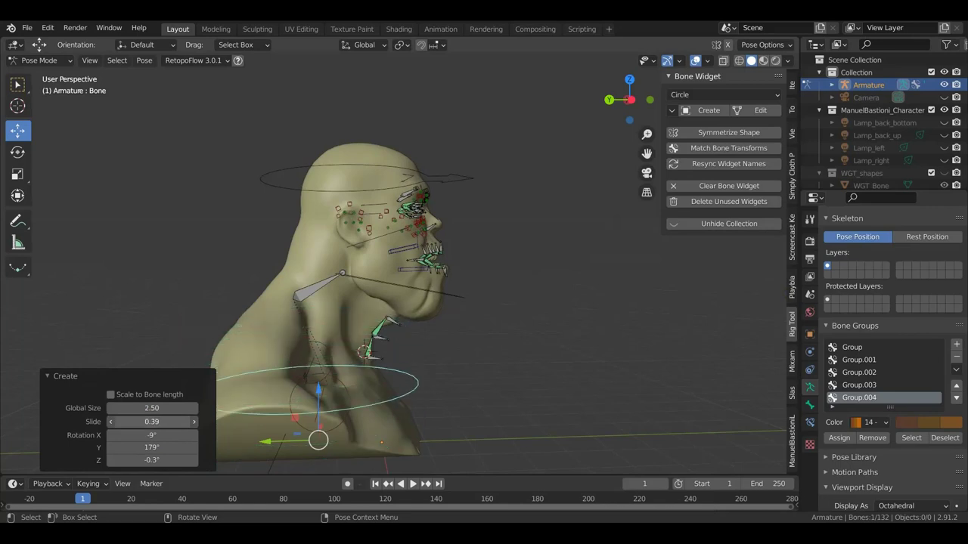
Size the circle to ring the bust base at Global Size 3.07, Slide 0.39.
{"action": "middle_click_drag", "start_coordinate": [534, 361], "coordinate": [432, 353]}
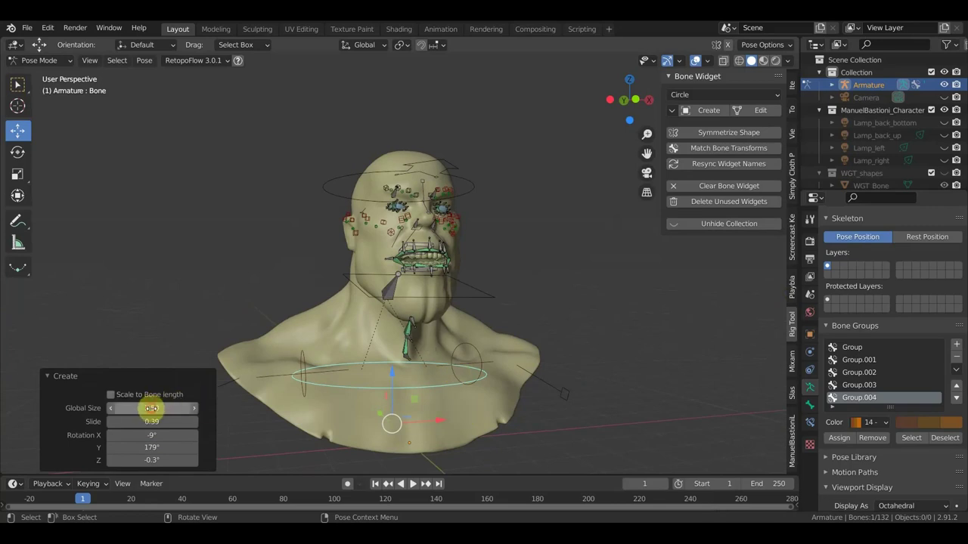
{"action": "left_click_drag", "start_coordinate": [152, 408], "coordinate": [193, 408]}
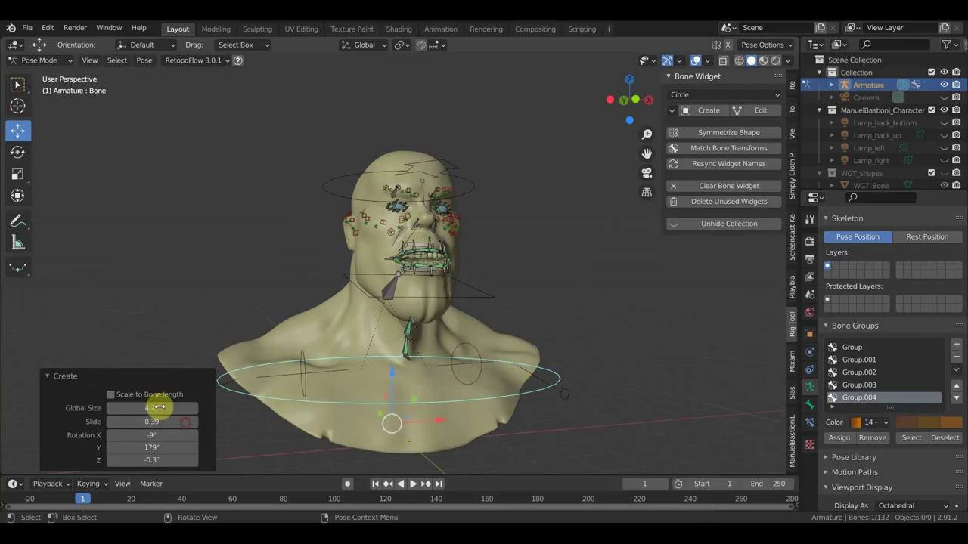
{"action": "middle_click_drag", "start_coordinate": [411, 385], "coordinate": [307, 444]}
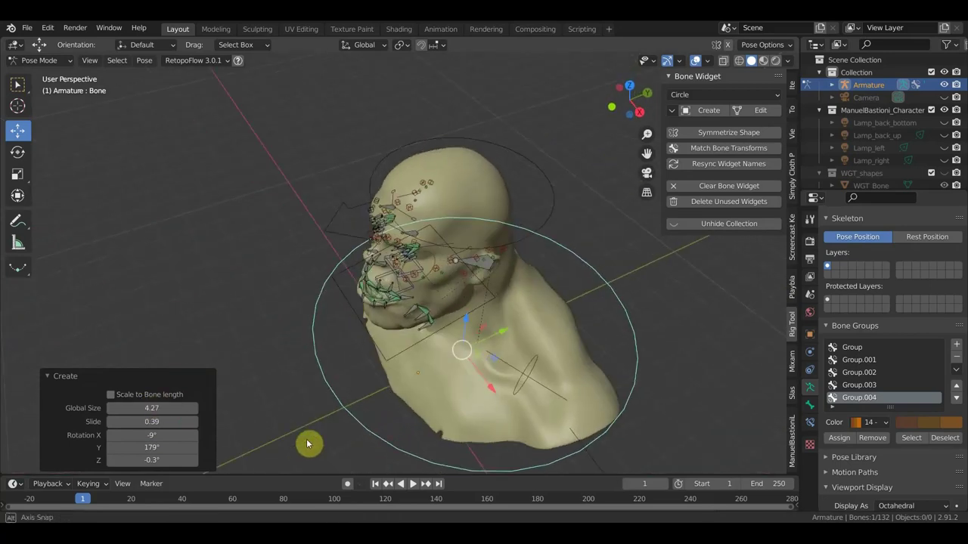
{"action": "mouse_move", "coordinate": [404, 401]}
{"action": "middle_mouse_down"}
{"action": "mouse_move", "coordinate": [443, 393]}
{"action": "mouse_move", "coordinate": [434, 398]}
{"action": "middle_mouse_up"}
{"action": "left_click_drag", "start_coordinate": [151, 407], "coordinate": [129, 407]}
{"action": "mouse_move", "coordinate": [298, 391]}
{"action": "middle_mouse_down"}
{"action": "mouse_move", "coordinate": [464, 360]}
{"action": "mouse_move", "coordinate": [488, 335]}
{"action": "mouse_move", "coordinate": [446, 324]}
{"action": "mouse_move", "coordinate": [549, 332]}
{"action": "mouse_move", "coordinate": [557, 325]}
{"action": "middle_mouse_up"}
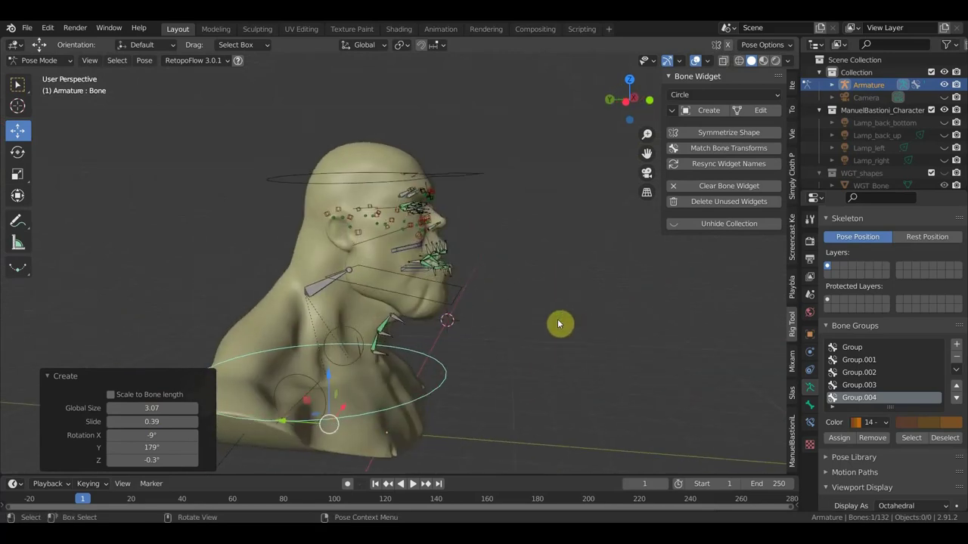
{"action": "left_click", "coordinate": [324, 286]}
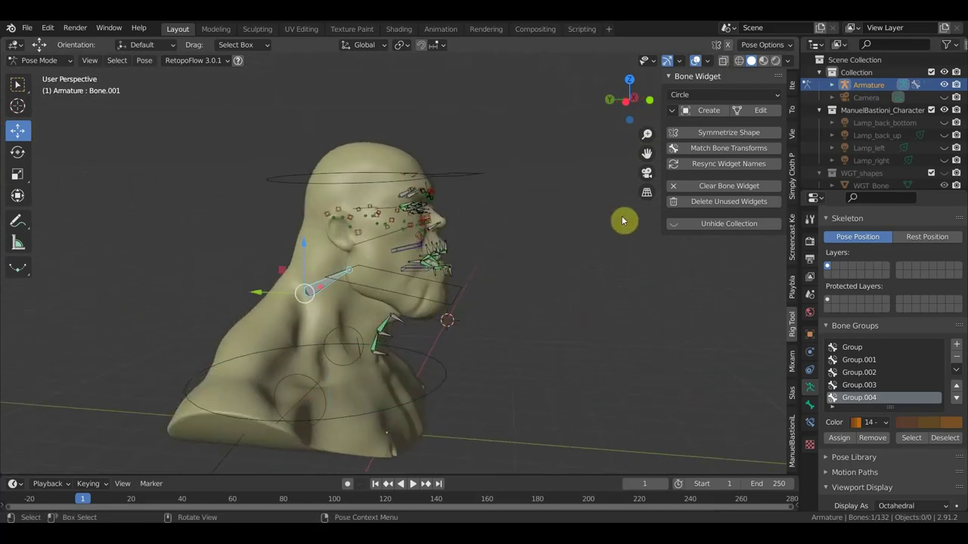
Create a Circle widget on Bone.001 at Global Size 1.48, Slide 0.42, tilted 31°.
{"action": "left_click", "coordinate": [711, 111]}
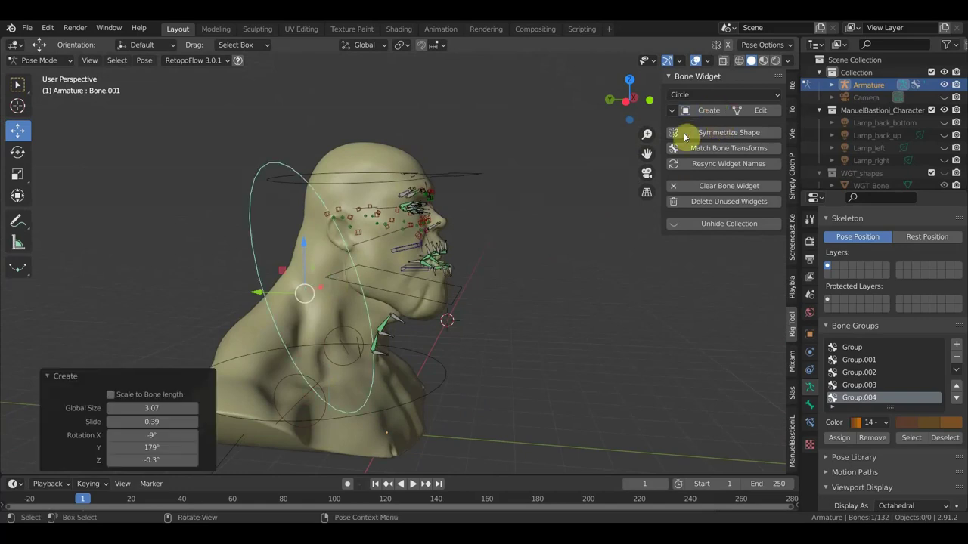
{"action": "mouse_move", "coordinate": [303, 355]}
{"action": "middle_mouse_down"}
{"action": "mouse_move", "coordinate": [307, 375]}
{"action": "mouse_move", "coordinate": [318, 370]}
{"action": "mouse_move", "coordinate": [309, 367]}
{"action": "middle_mouse_up"}
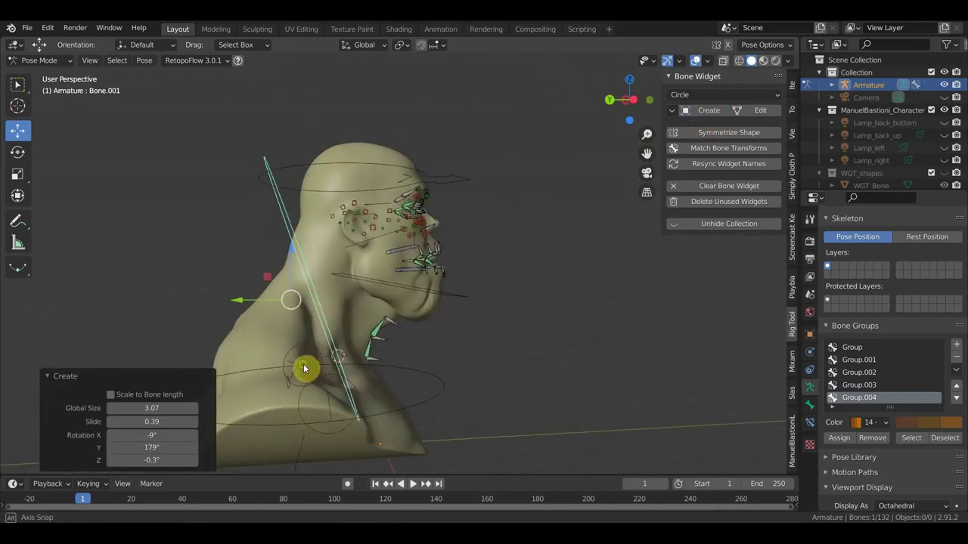
{"action": "mouse_move", "coordinate": [151, 435]}
{"action": "left_mouse_down"}
{"action": "mouse_move", "coordinate": [176, 435]}
{"action": "mouse_move", "coordinate": [160, 435]}
{"action": "left_mouse_up"}
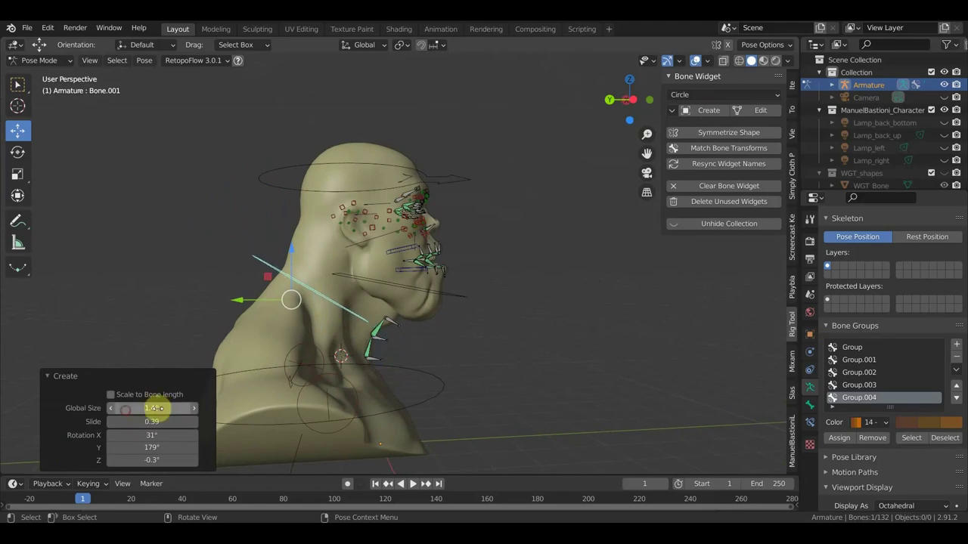
{"action": "left_click_drag", "start_coordinate": [151, 421], "coordinate": [181, 421]}
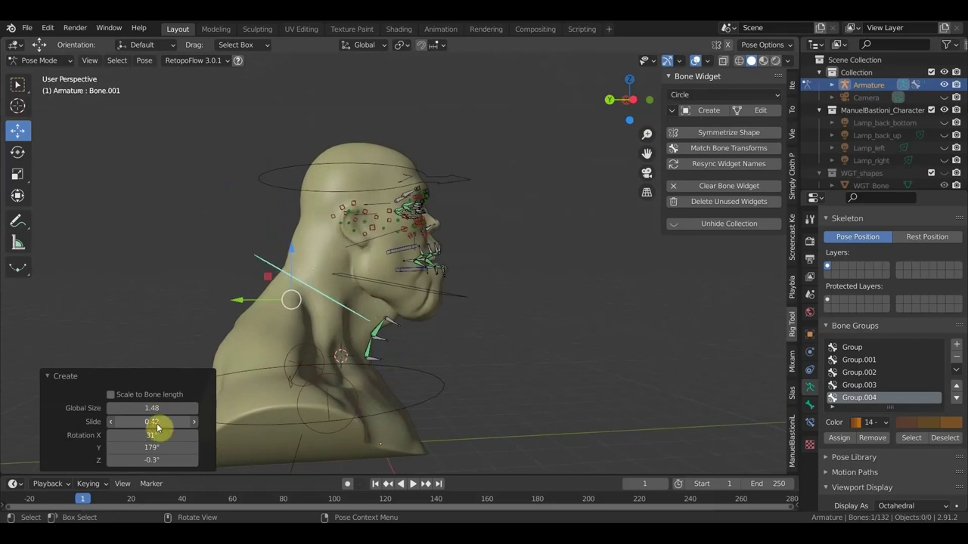
{"action": "middle_click_drag", "start_coordinate": [378, 381], "coordinate": [233, 372]}
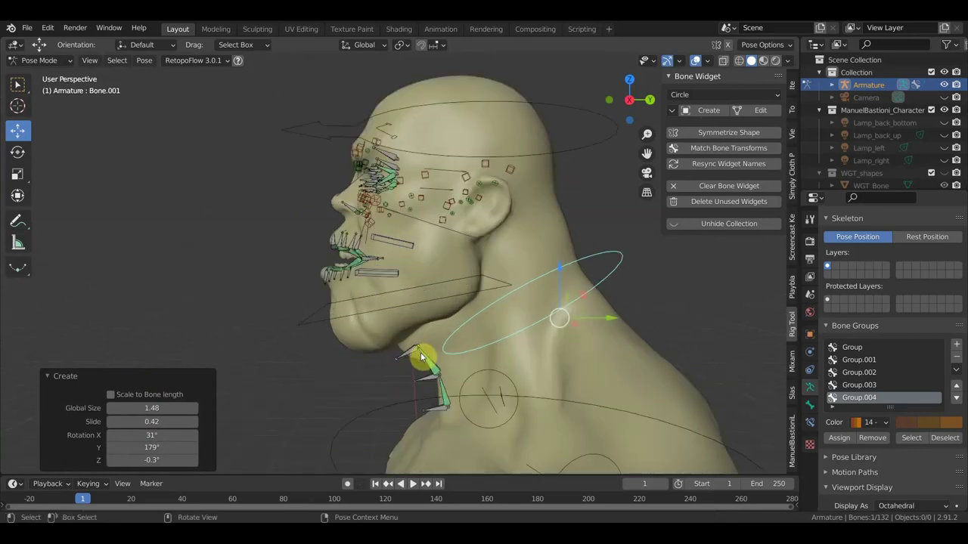
Select two throat bones and give them Sphere widgets.
{"action": "left_click", "coordinate": [443, 391]}
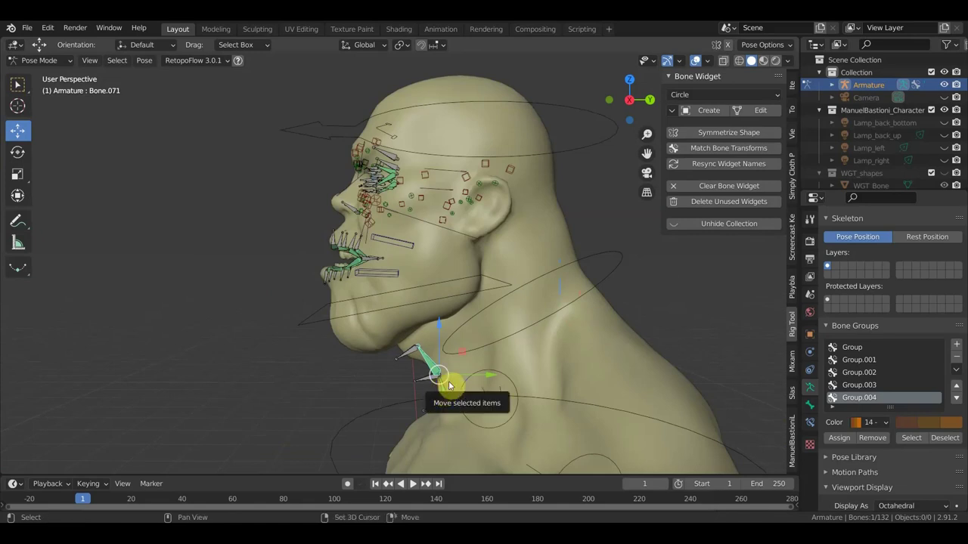
{"action": "left_click", "coordinate": [449, 386], "text": "shift"}
{"action": "left_click", "coordinate": [725, 95]}
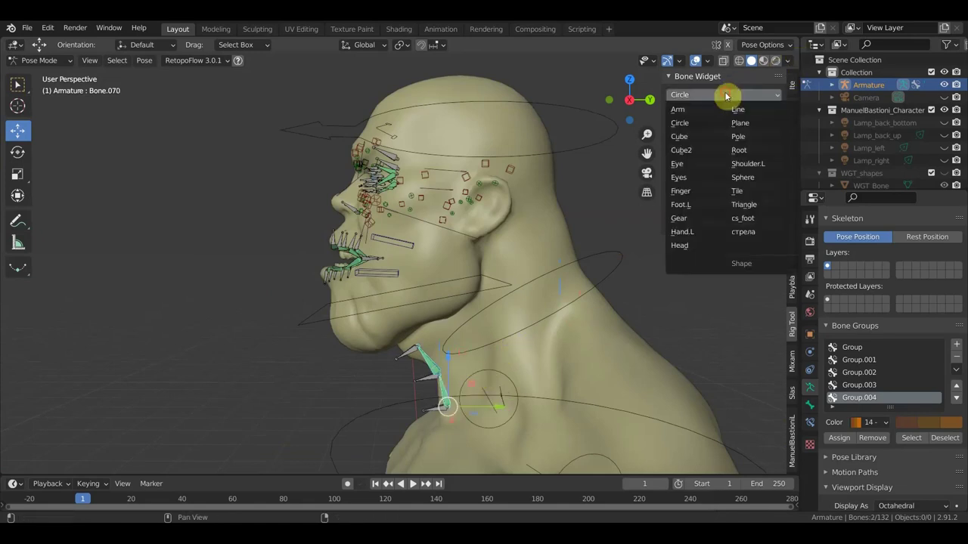
{"action": "left_click", "coordinate": [744, 177]}
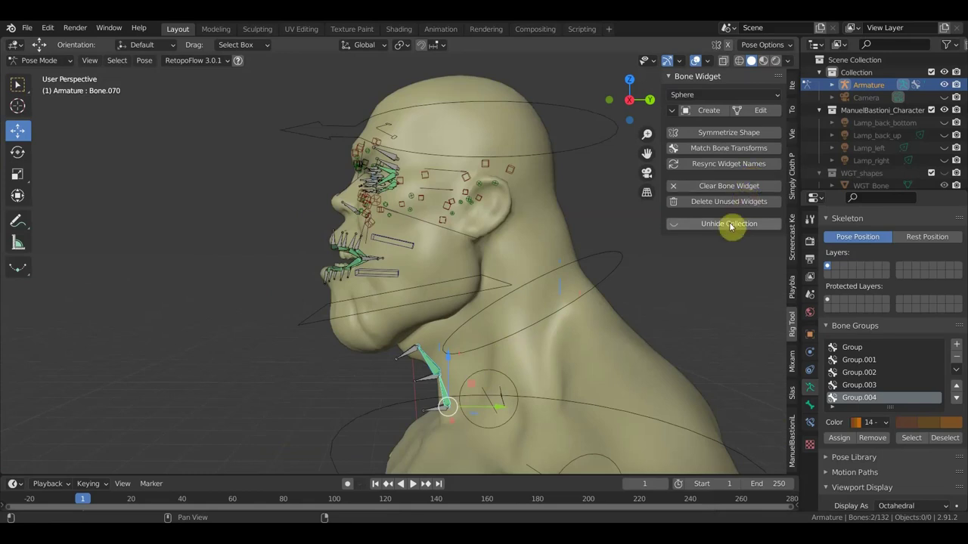
{"action": "left_click", "coordinate": [714, 112]}
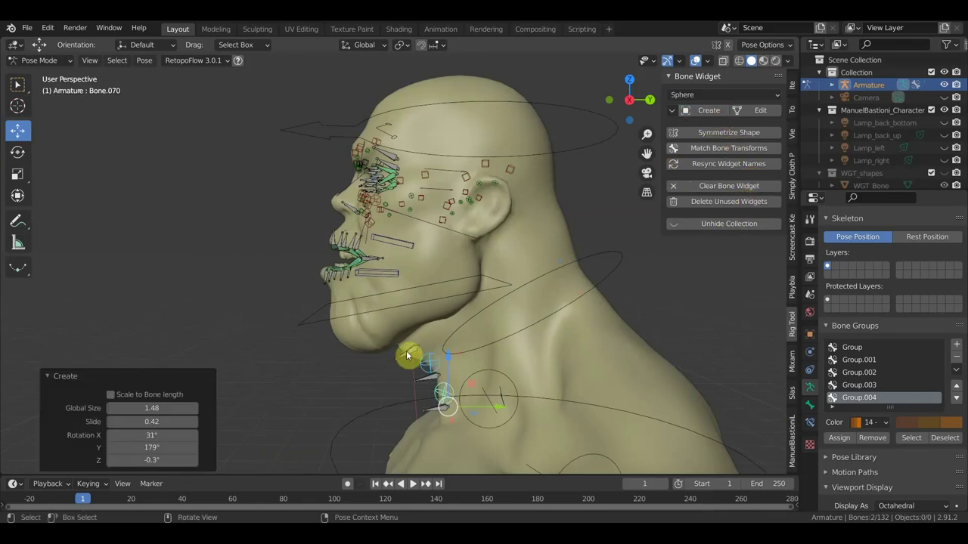
Switch the throat bones to Cube widgets at Global Size 0.16.
{"action": "left_click", "coordinate": [423, 380], "text": "shift"}
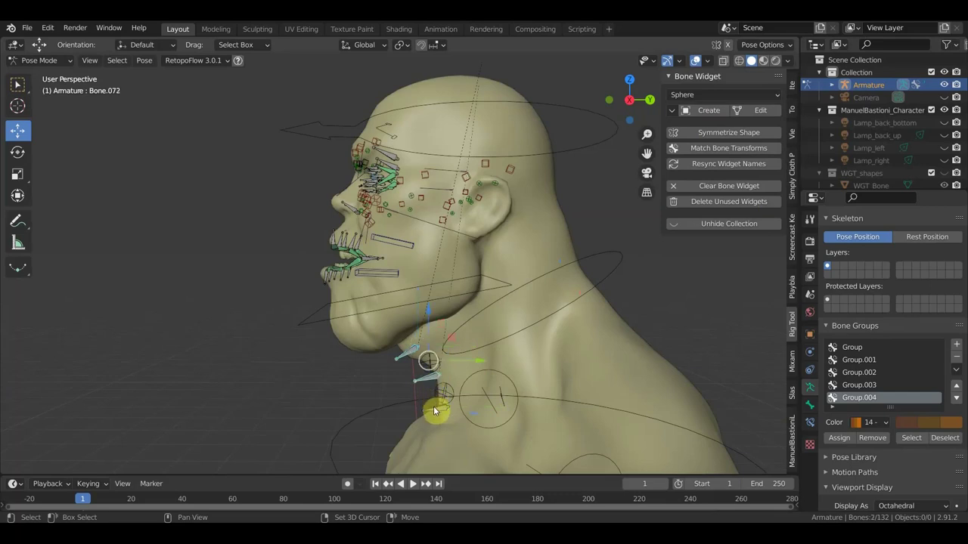
{"action": "left_click", "coordinate": [713, 94]}
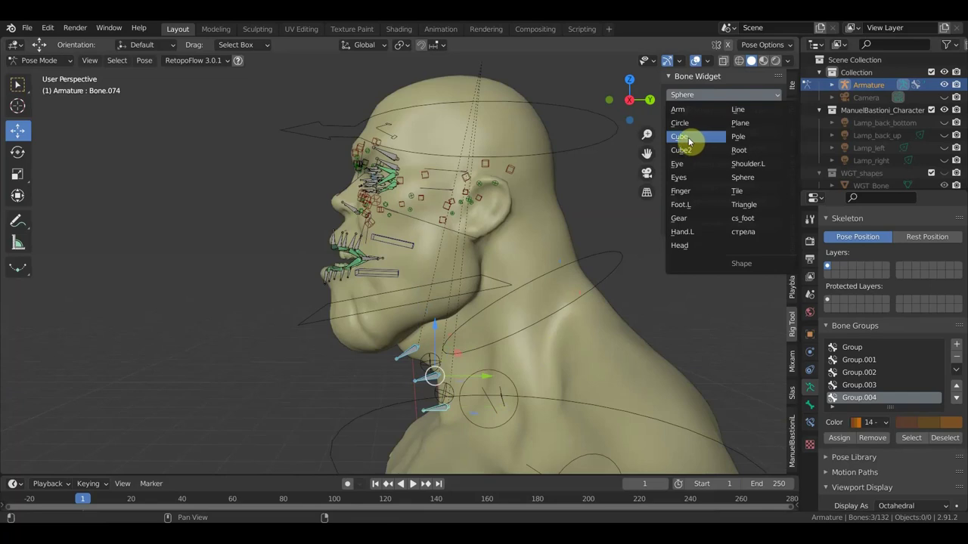
{"action": "left_click", "coordinate": [689, 140]}
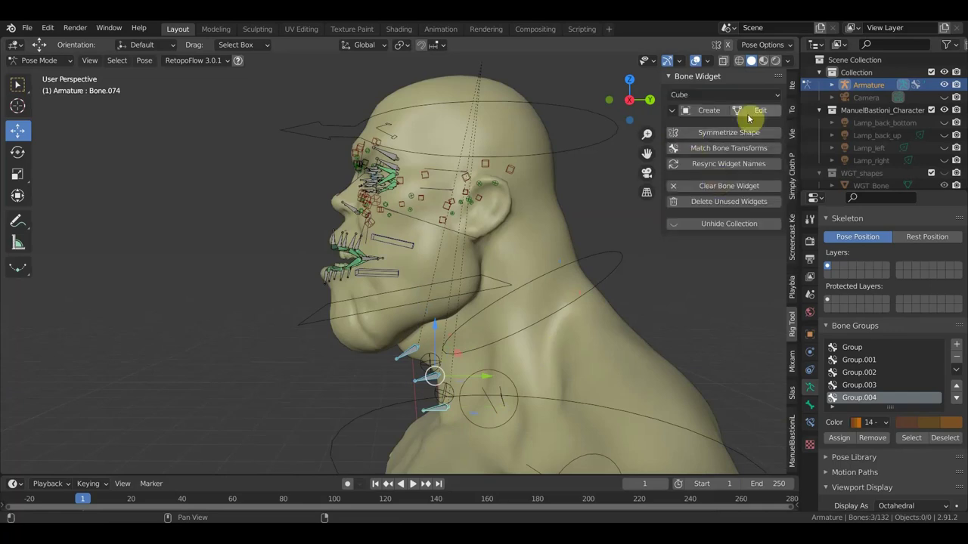
{"action": "left_click", "coordinate": [714, 111]}
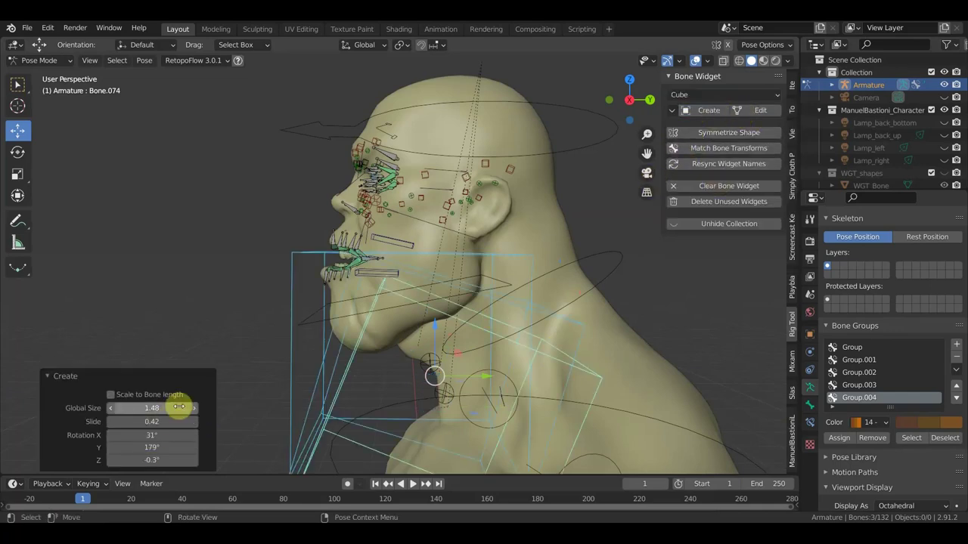
{"action": "left_click_drag", "start_coordinate": [177, 408], "coordinate": [113, 408]}
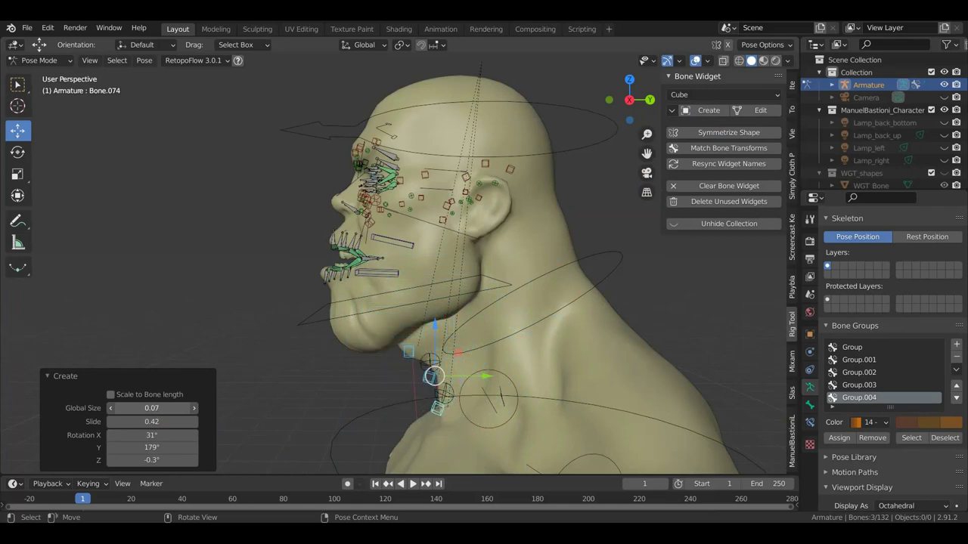
{"action": "left_click_drag", "start_coordinate": [151, 409], "coordinate": [147, 408]}
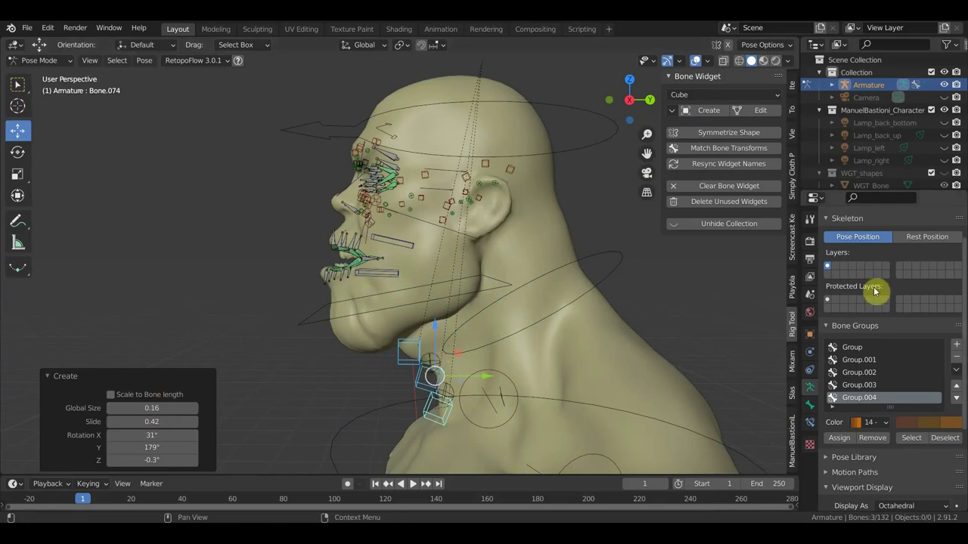
Assign the throat bones to red Group.001, then view the face and eyes front-on.
{"action": "left_click", "coordinate": [866, 371]}
{"action": "left_click", "coordinate": [863, 361]}
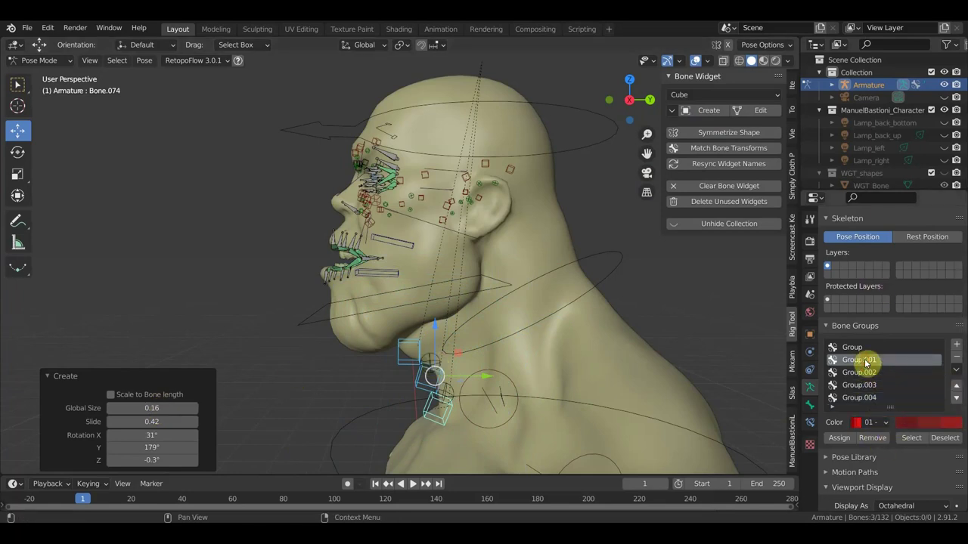
{"action": "left_click", "coordinate": [839, 438]}
{"action": "middle_click_drag", "start_coordinate": [399, 291], "coordinate": [534, 306]}
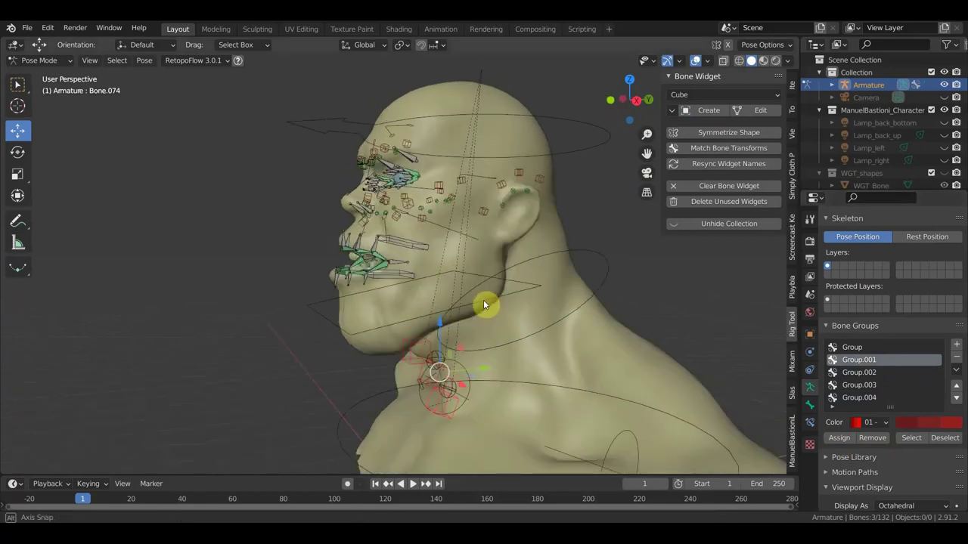
{"action": "scroll", "coordinate": [492, 276], "scroll_direction": "up", "scroll_amount": 4}
{"action": "mouse_move", "coordinate": [454, 254]}
{"action": "middle_mouse_down"}
{"action": "mouse_move", "coordinate": [507, 270]}
{"action": "mouse_move", "coordinate": [492, 255]}
{"action": "mouse_move", "coordinate": [521, 270]}
{"action": "mouse_move", "coordinate": [566, 259]}
{"action": "mouse_move", "coordinate": [410, 270]}
{"action": "mouse_move", "coordinate": [449, 244]}
{"action": "mouse_move", "coordinate": [466, 341]}
{"action": "mouse_move", "coordinate": [478, 299]}
{"action": "mouse_move", "coordinate": [568, 281]}
{"action": "middle_mouse_up"}
{"action": "scroll", "coordinate": [465, 248], "scroll_direction": "up", "scroll_amount": 1}
{"action": "scroll", "coordinate": [478, 300], "scroll_direction": "up", "scroll_amount": 2}
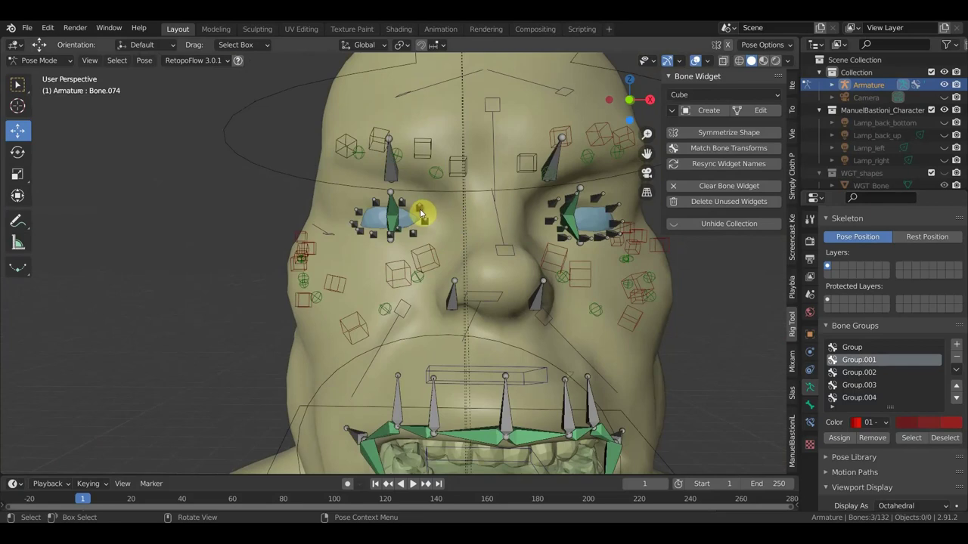
{"action": "middle_click_drag", "start_coordinate": [479, 217], "coordinate": [370, 222]}
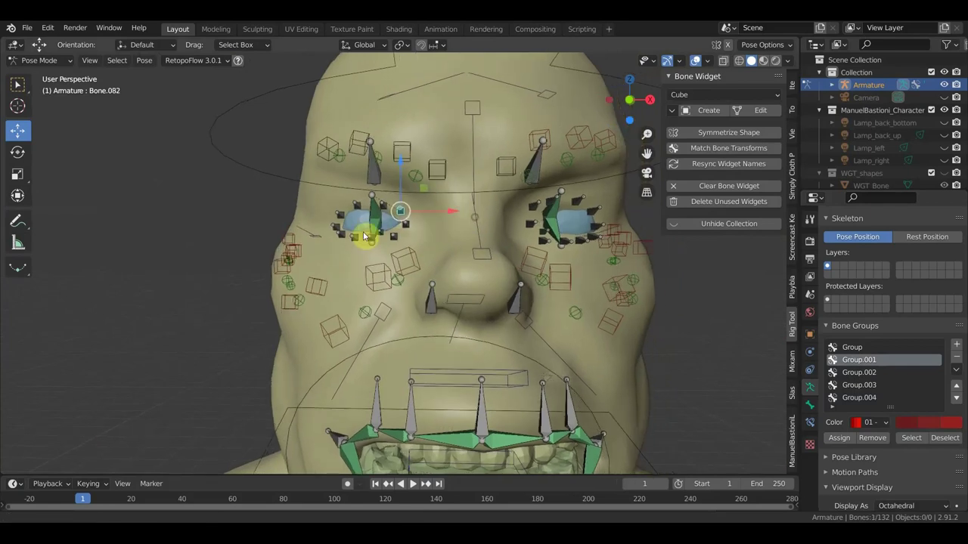
Create Arm-shaped widgets for the four upper eyelid bones, Bone.026 to Bone.029.
{"action": "scroll", "coordinate": [370, 238], "scroll_direction": "up", "scroll_amount": 3}
{"action": "left_click", "coordinate": [404, 231]}
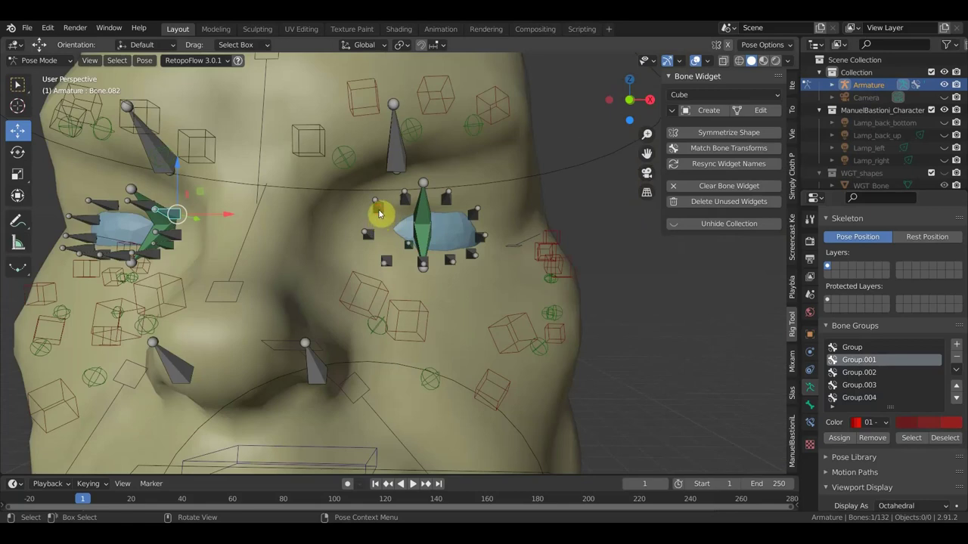
{"action": "left_click", "coordinate": [409, 205]}
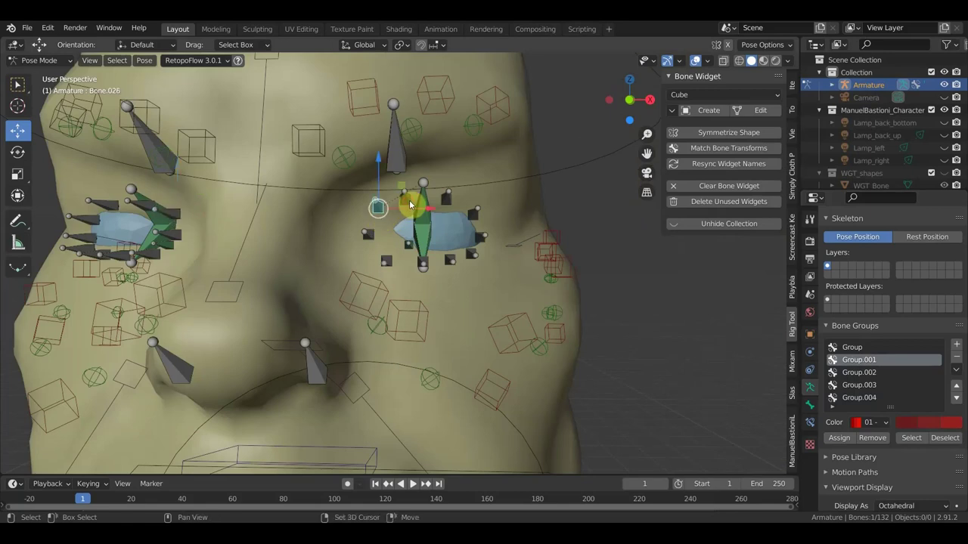
{"action": "left_click", "coordinate": [451, 201], "text": "shift"}
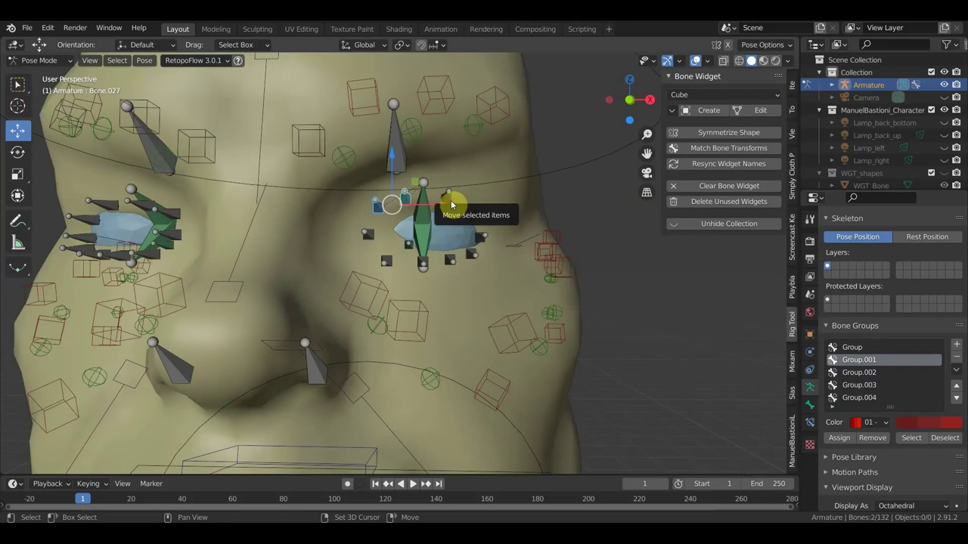
{"action": "left_click", "coordinate": [479, 229], "text": "shift"}
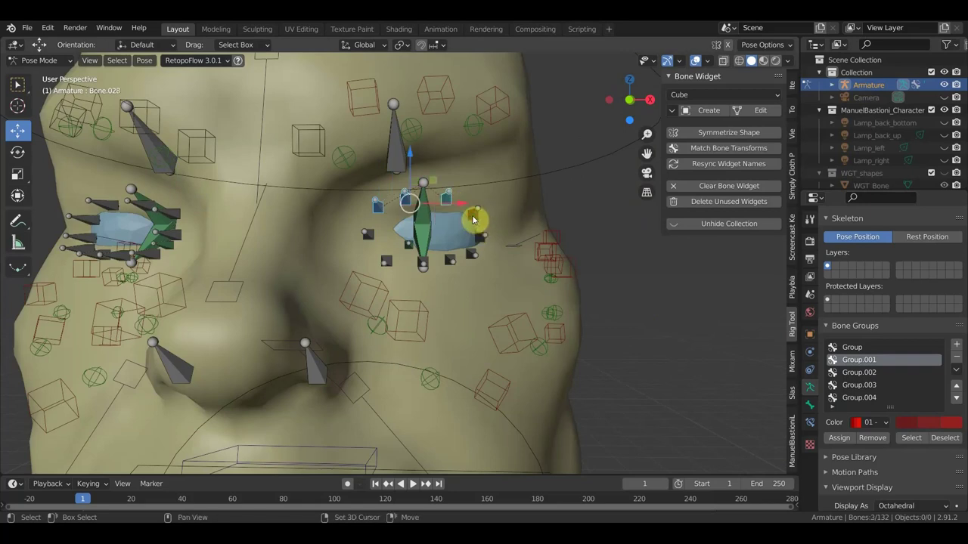
{"action": "left_click", "coordinate": [472, 219], "text": "shift"}
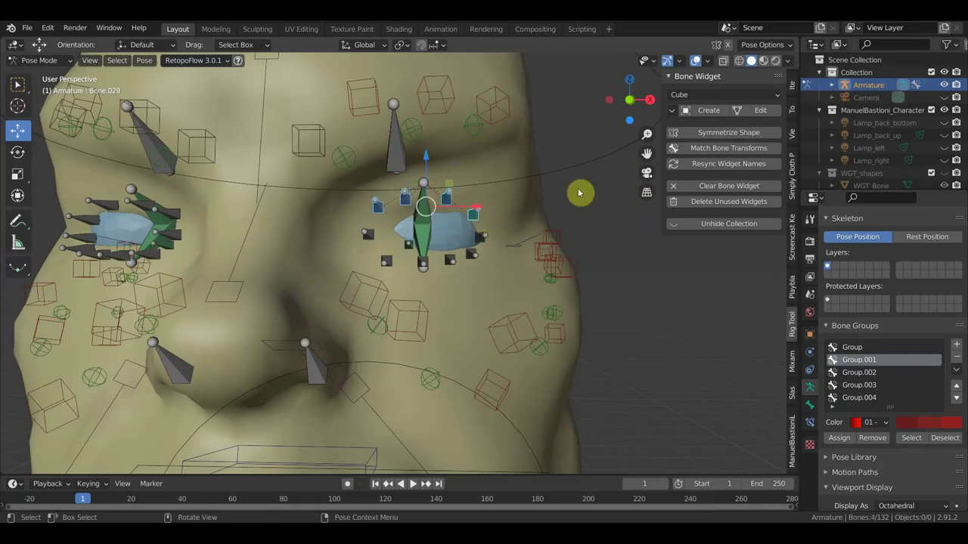
{"action": "left_click", "coordinate": [711, 96]}
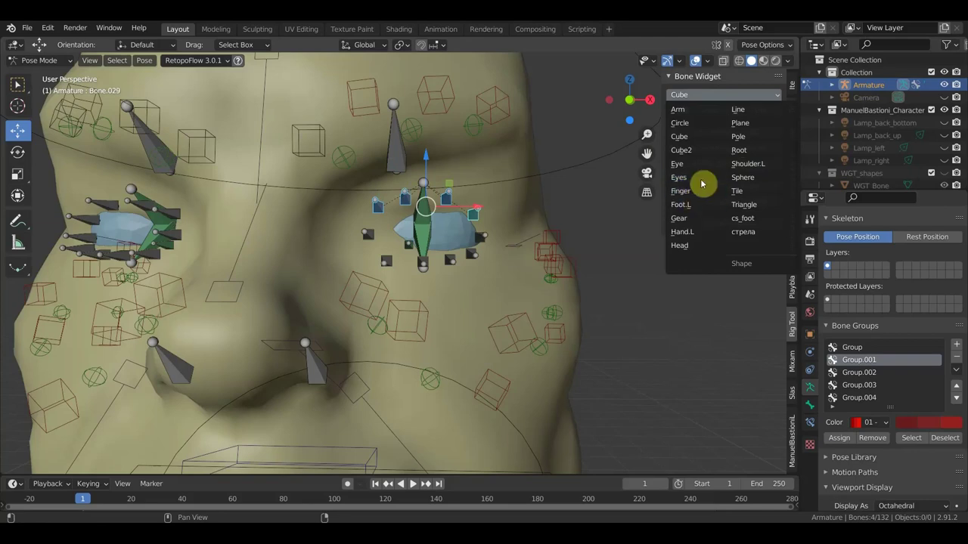
{"action": "left_click", "coordinate": [683, 111]}
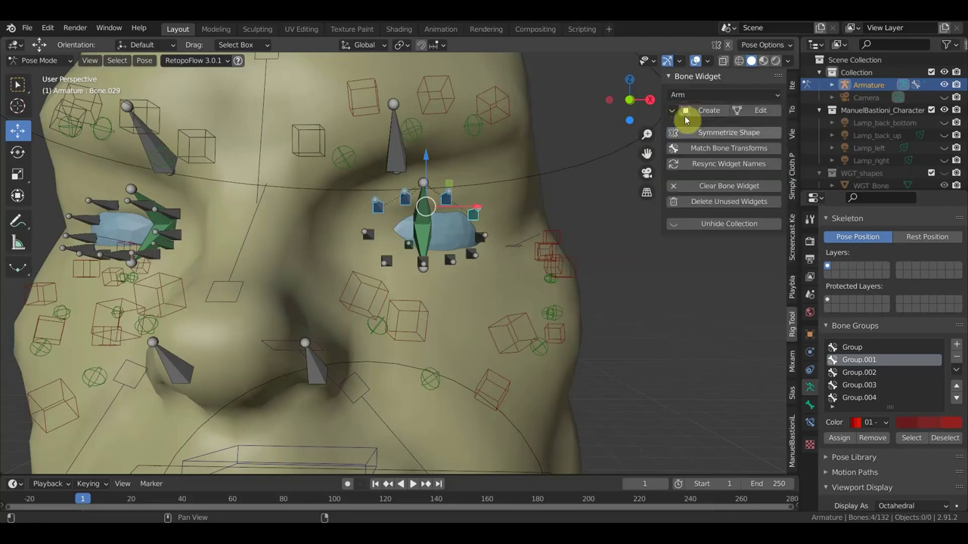
{"action": "left_click", "coordinate": [707, 112]}
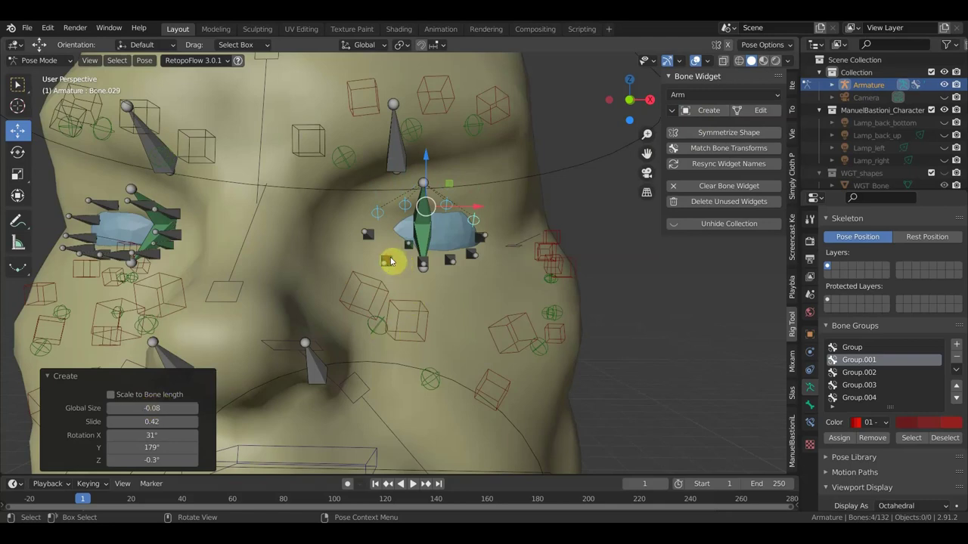
Create widgets for the lower eyelid bones Bone.030, Bone.031 and Bone.033.
{"action": "left_click", "coordinate": [425, 262]}
{"action": "middle_click_drag", "start_coordinate": [460, 277], "coordinate": [431, 287]}
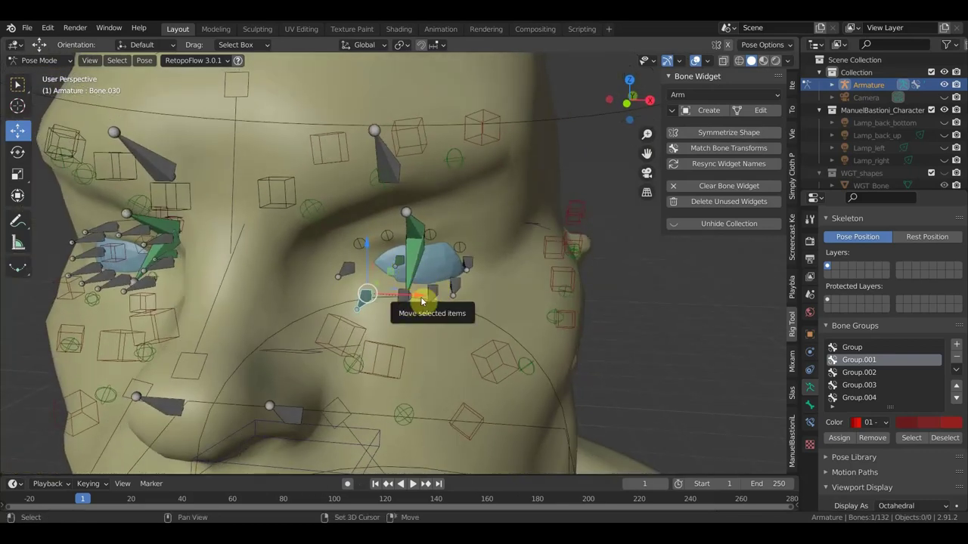
{"action": "left_click", "coordinate": [405, 297], "text": "shift"}
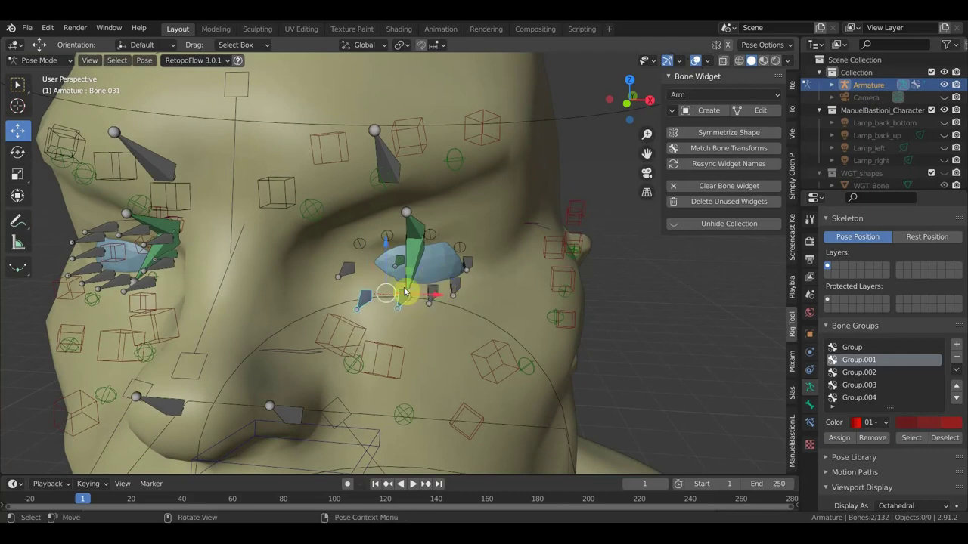
{"action": "left_click", "coordinate": [453, 286], "text": "shift"}
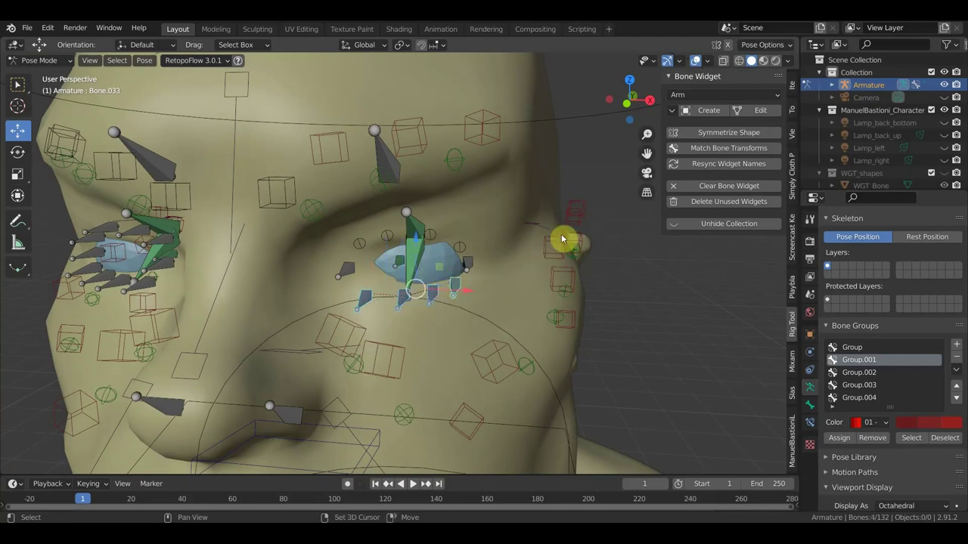
{"action": "left_click", "coordinate": [709, 113]}
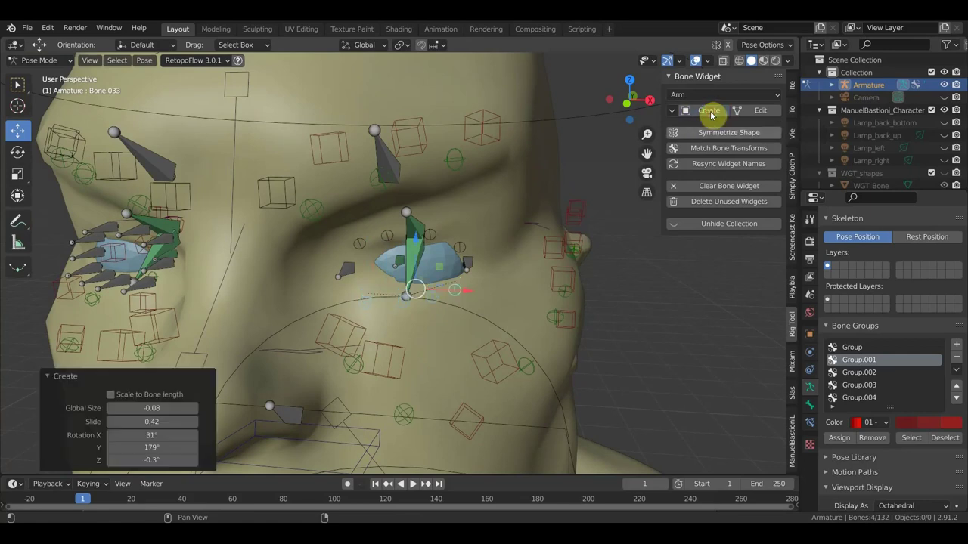
Add a new bone group using the teal 07 - Theme Color Set.
{"action": "left_click", "coordinate": [957, 346]}
{"action": "left_click", "coordinate": [866, 422]}
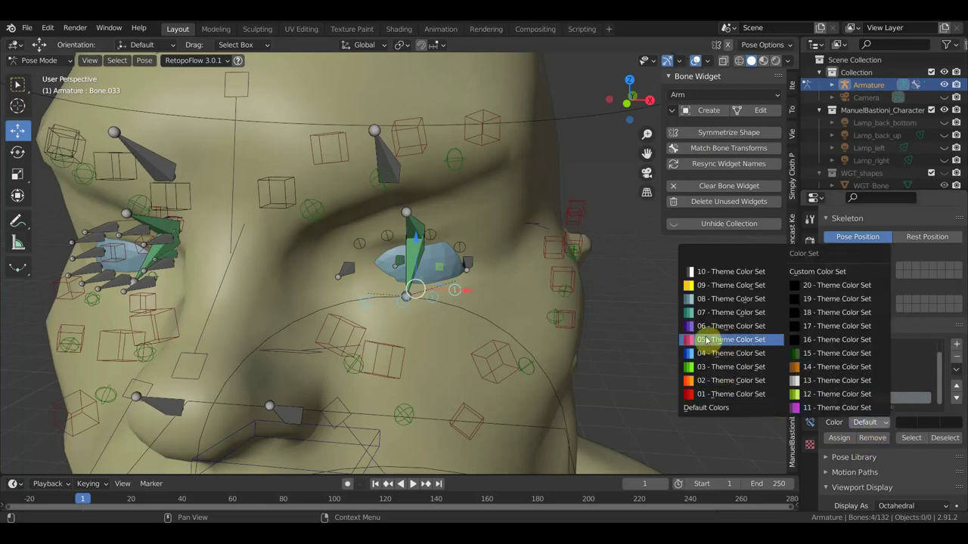
{"action": "left_click", "coordinate": [690, 312]}
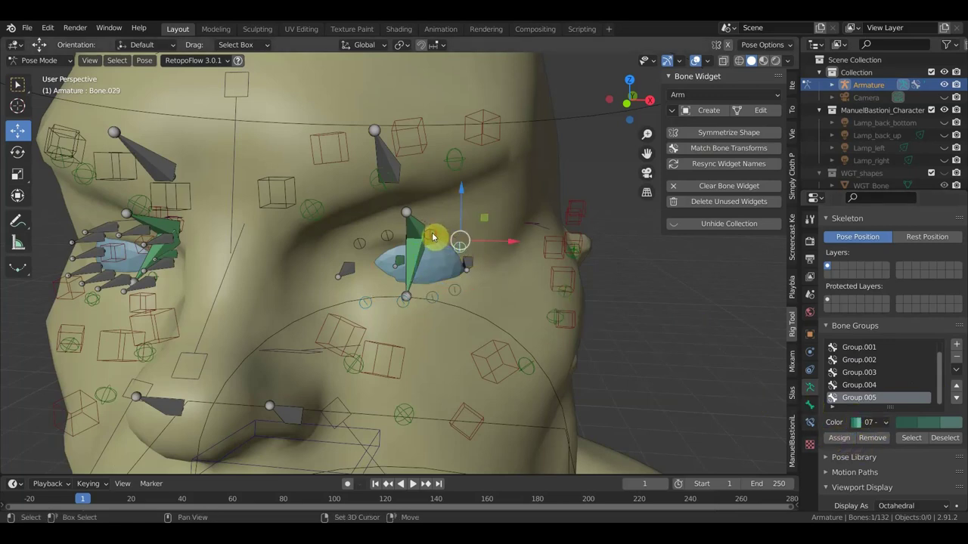
Assign eyelid bones Bone.026, Bone.027 and Bone.028 to the blue bone group Group.003.
{"action": "left_click", "coordinate": [396, 242]}
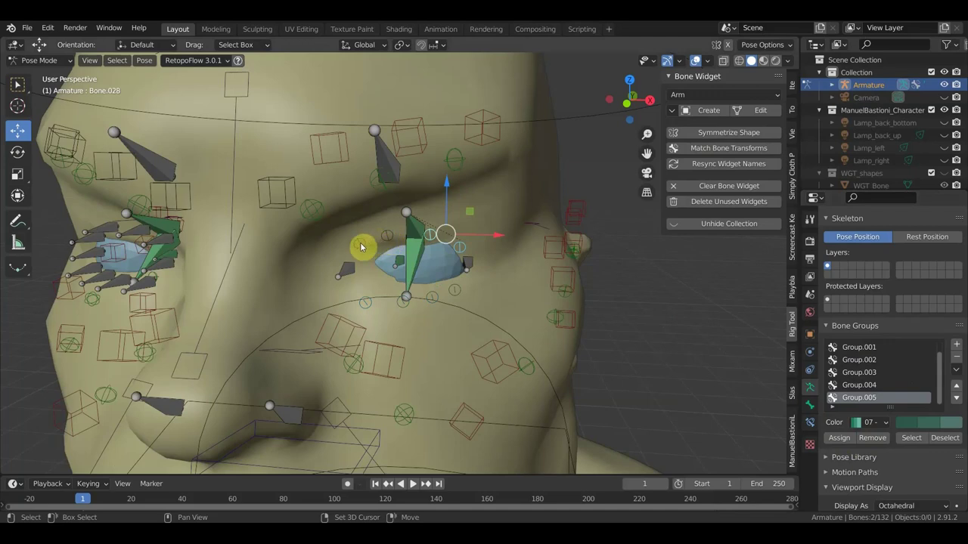
{"action": "left_click", "coordinate": [361, 246]}
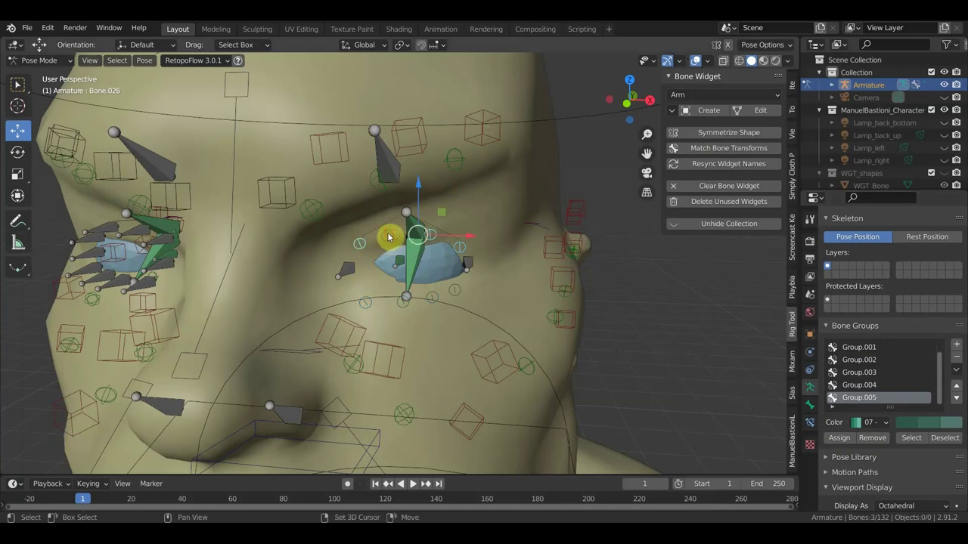
{"action": "left_click", "coordinate": [387, 237]}
{"action": "left_click", "coordinate": [873, 361]}
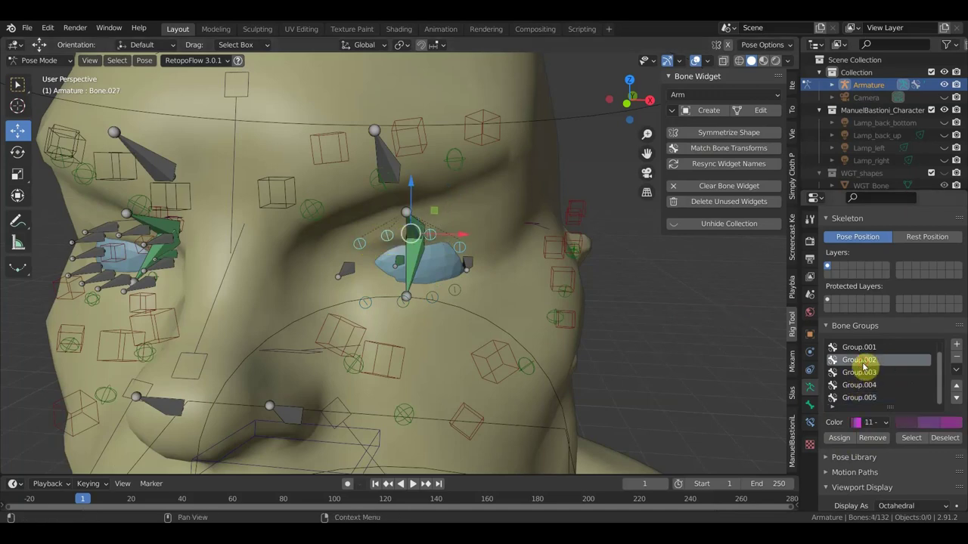
{"action": "left_click", "coordinate": [866, 372]}
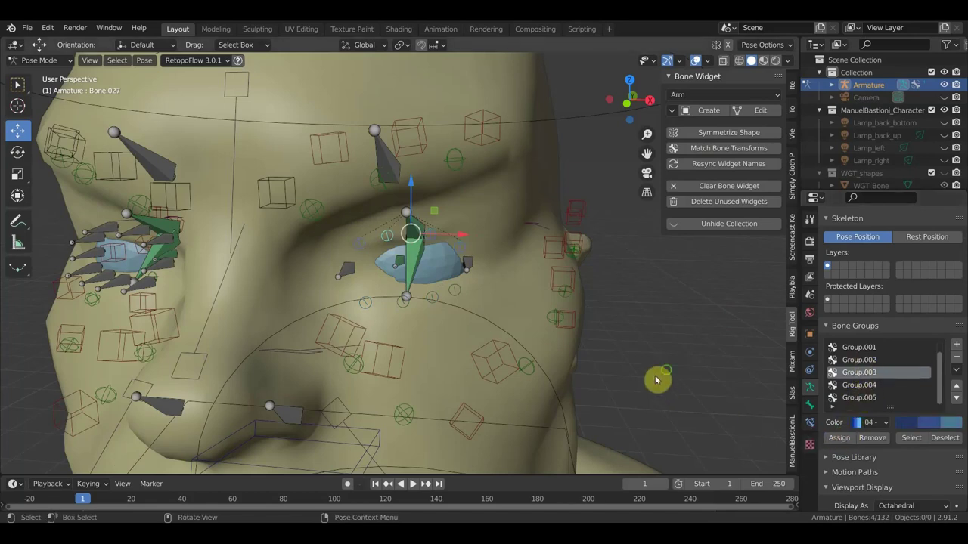
{"action": "mouse_move", "coordinate": [694, 369]}
{"action": "middle_mouse_down"}
{"action": "mouse_move", "coordinate": [686, 355]}
{"action": "mouse_move", "coordinate": [710, 358]}
{"action": "middle_mouse_up"}
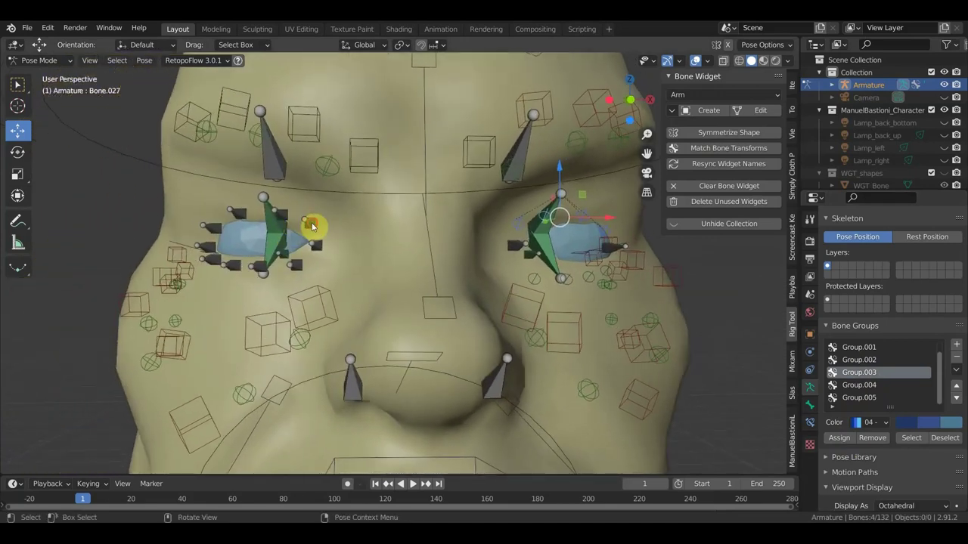
Create an Arm widget for a bone around the other eye and put it in Group.003.
{"action": "left_click", "coordinate": [288, 217]}
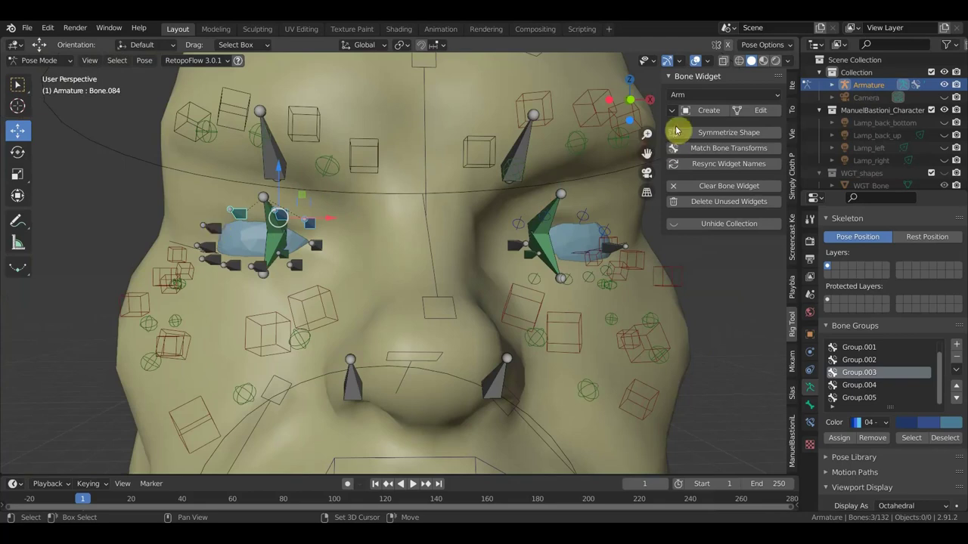
{"action": "left_click", "coordinate": [703, 111]}
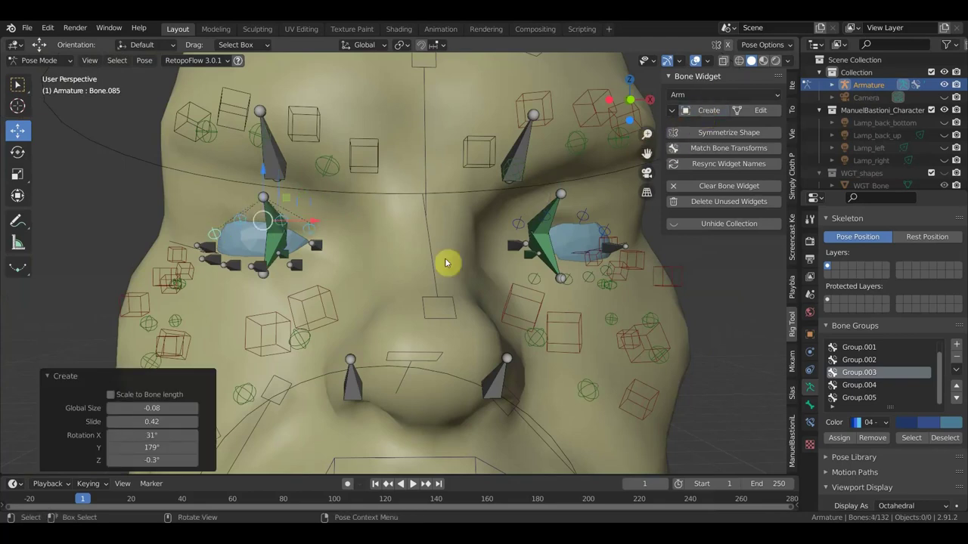
{"action": "left_click", "coordinate": [840, 438]}
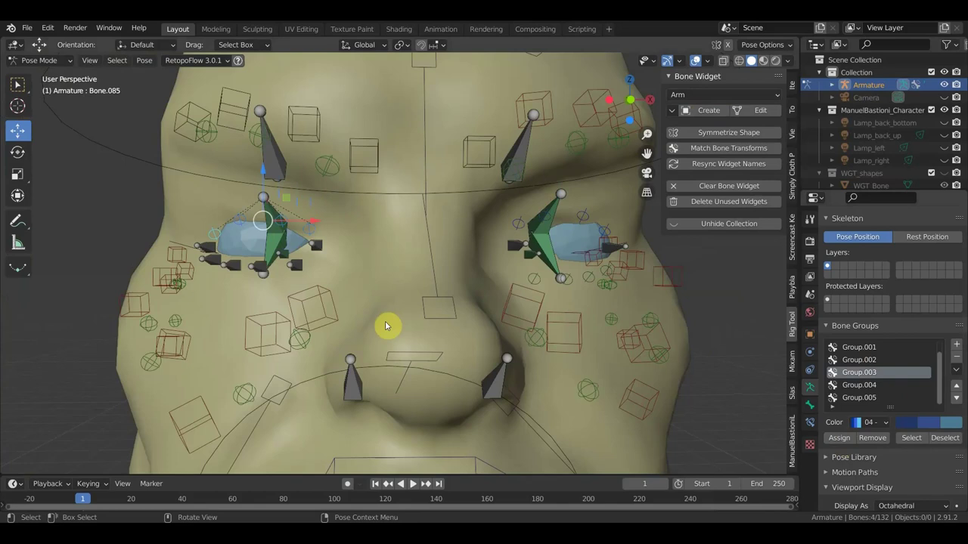
Create a custom widget for the control bones beside the left eye.
{"action": "left_click", "coordinate": [233, 269]}
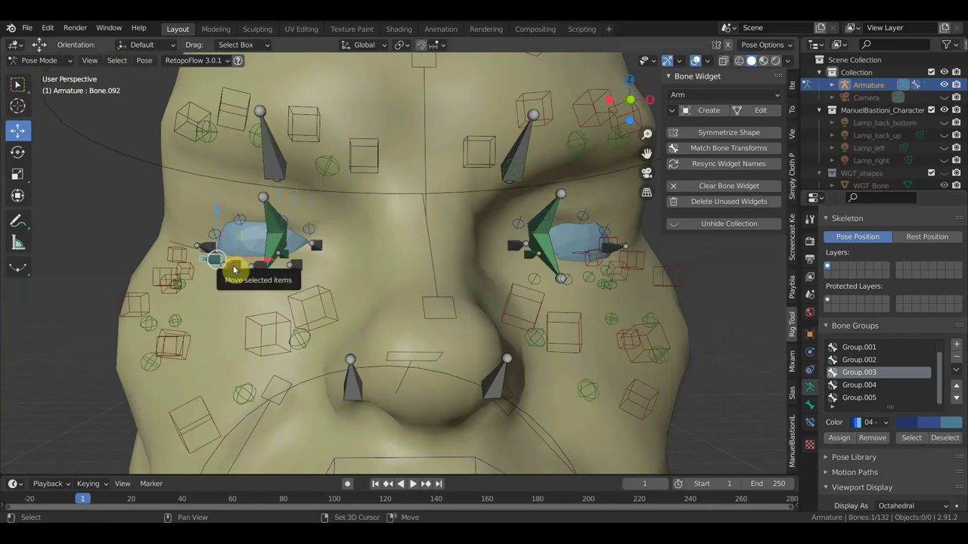
{"action": "left_click", "coordinate": [261, 273], "text": "shift"}
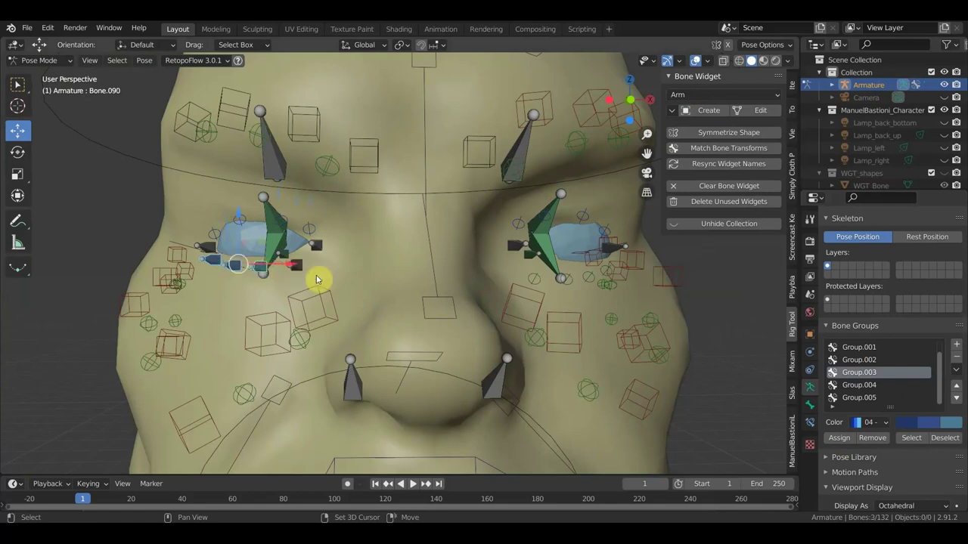
{"action": "key", "text": "shift+bracketleft"}
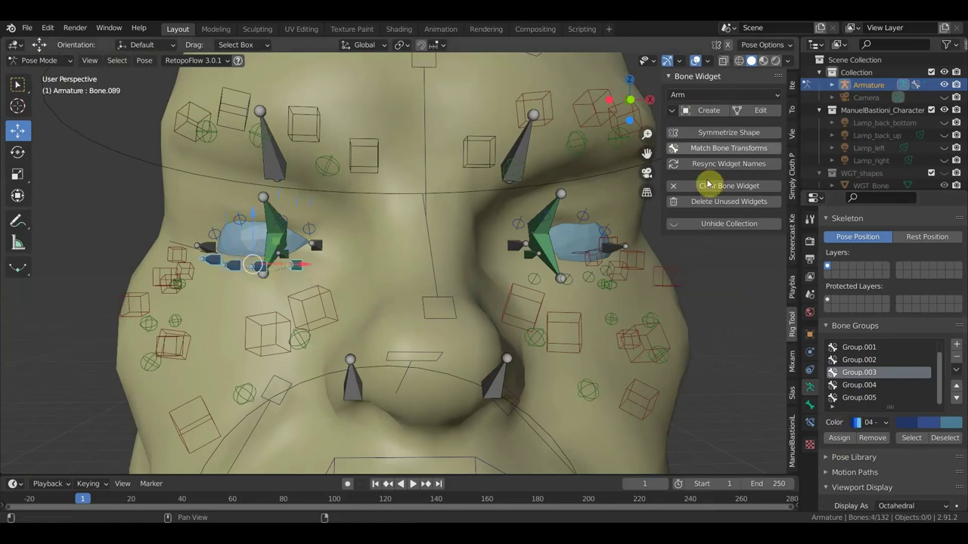
{"action": "left_click", "coordinate": [709, 111]}
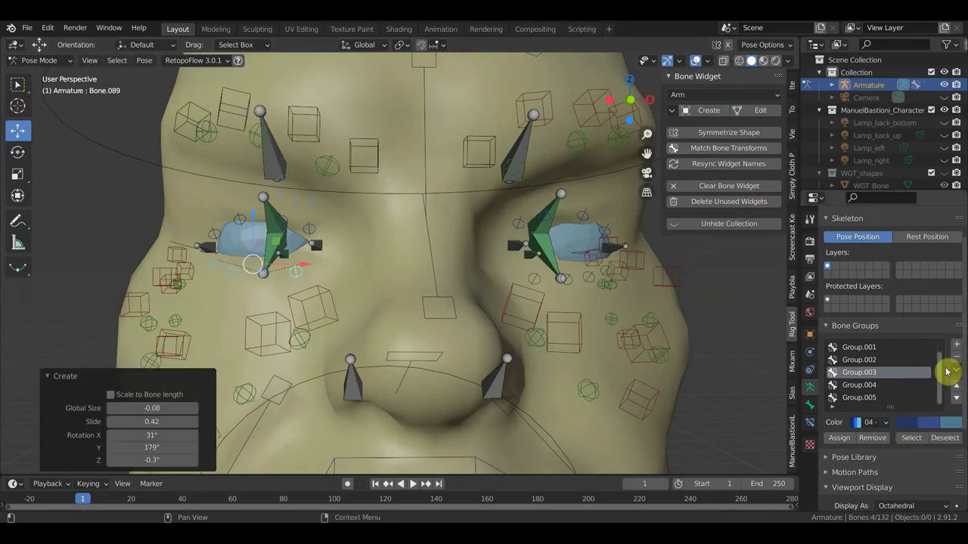
Add a new bone group, Group.006, coloured with the green 15 - Theme Color Set.
{"action": "left_click", "coordinate": [859, 386]}
{"action": "left_click", "coordinate": [859, 398]}
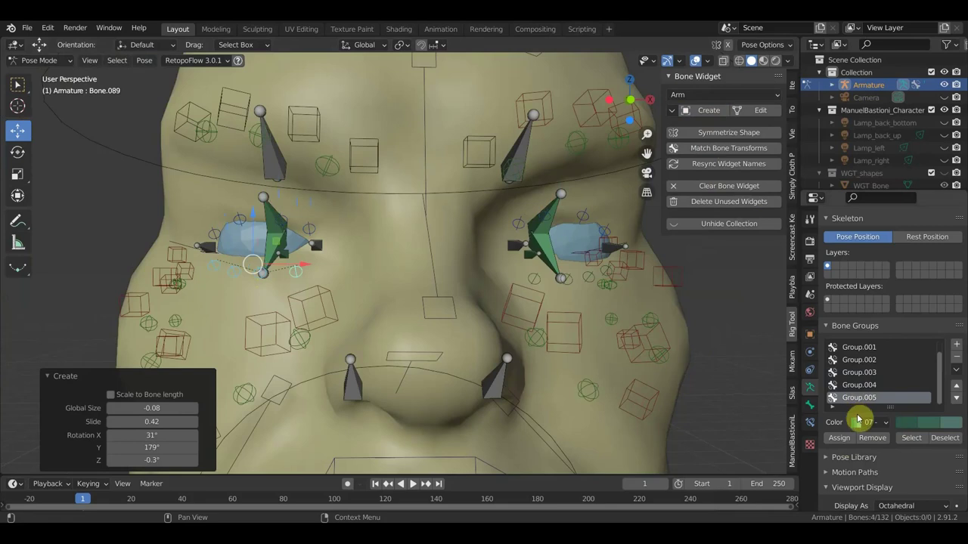
{"action": "left_click", "coordinate": [958, 347]}
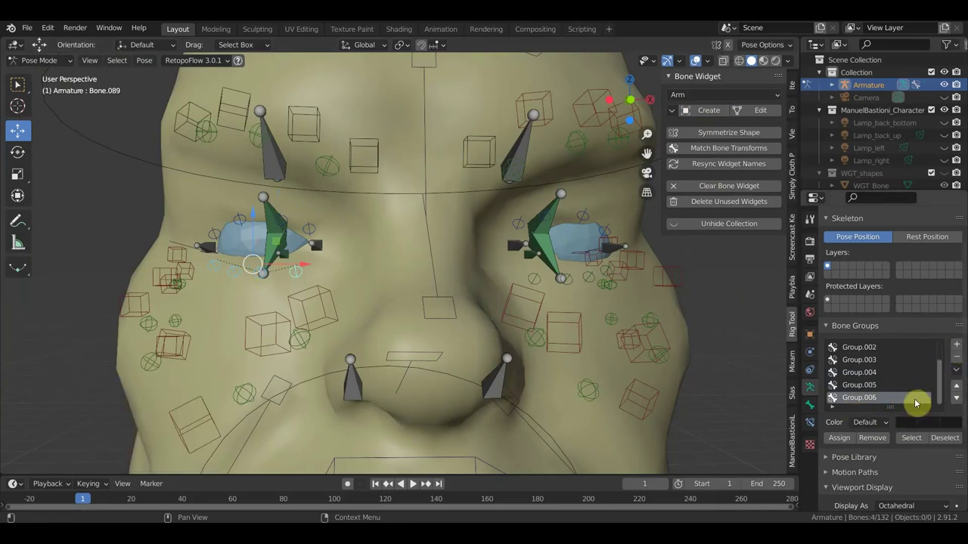
{"action": "left_click", "coordinate": [873, 422]}
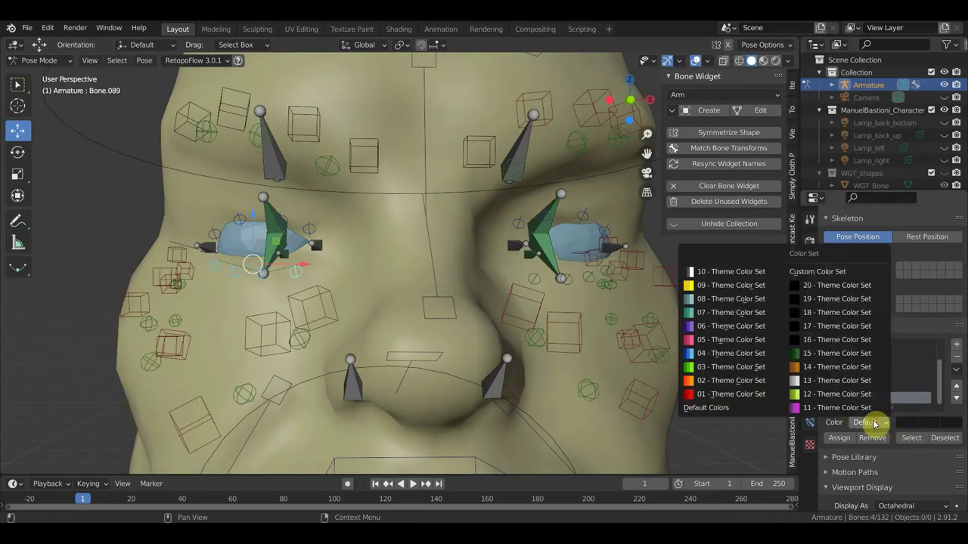
{"action": "left_click", "coordinate": [802, 353]}
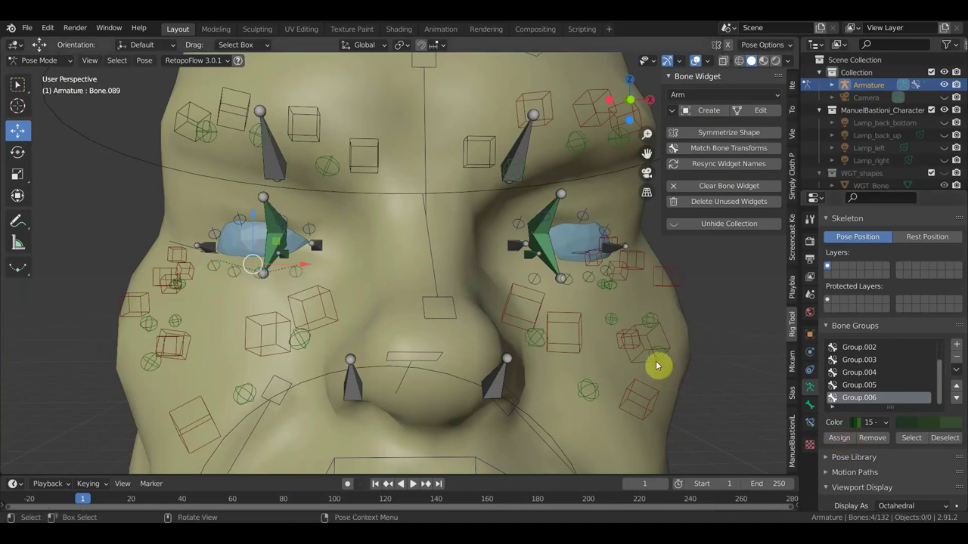
{"action": "scroll", "coordinate": [642, 329], "scroll_direction": "down", "scroll_amount": 4}
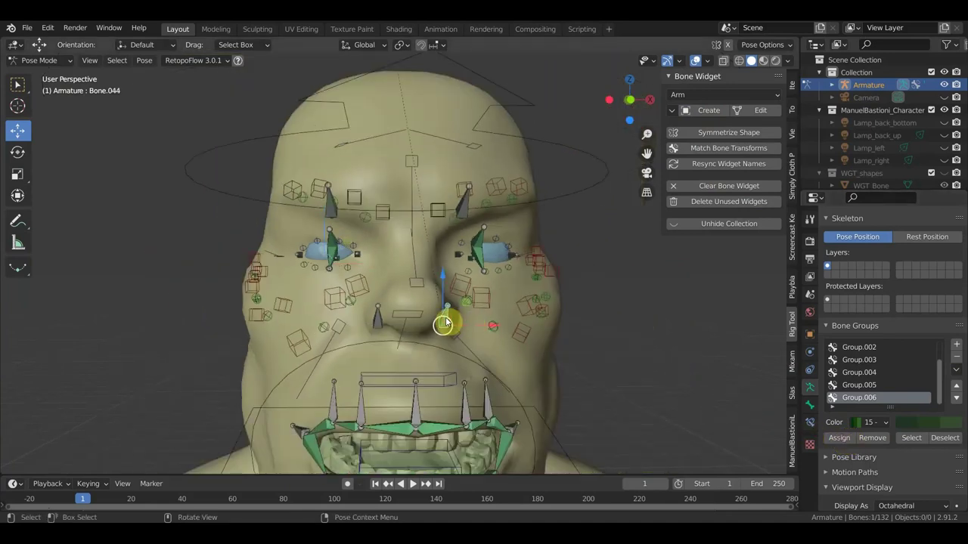
Select the second nose bone and frame the bust in front orthographic view.
{"action": "left_click", "coordinate": [377, 322], "text": "shift"}
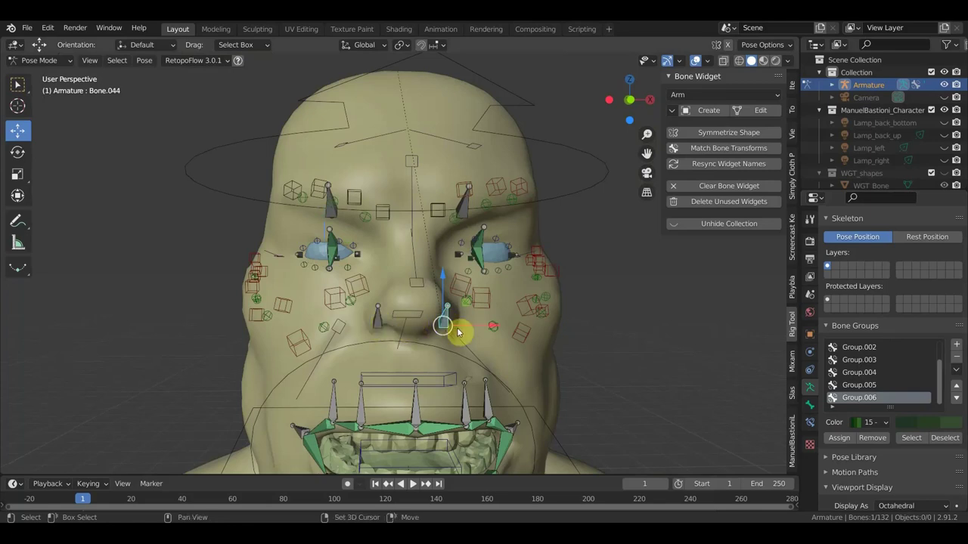
{"action": "scroll", "coordinate": [473, 330], "scroll_direction": "down", "scroll_amount": 2}
{"action": "mouse_move", "coordinate": [474, 330]}
{"action": "middle_mouse_down"}
{"action": "mouse_move", "coordinate": [371, 242]}
{"action": "mouse_move", "coordinate": [209, 240]}
{"action": "mouse_move", "coordinate": [355, 166]}
{"action": "middle_mouse_up"}
{"action": "scroll", "coordinate": [228, 233], "scroll_direction": "down", "scroll_amount": 2}
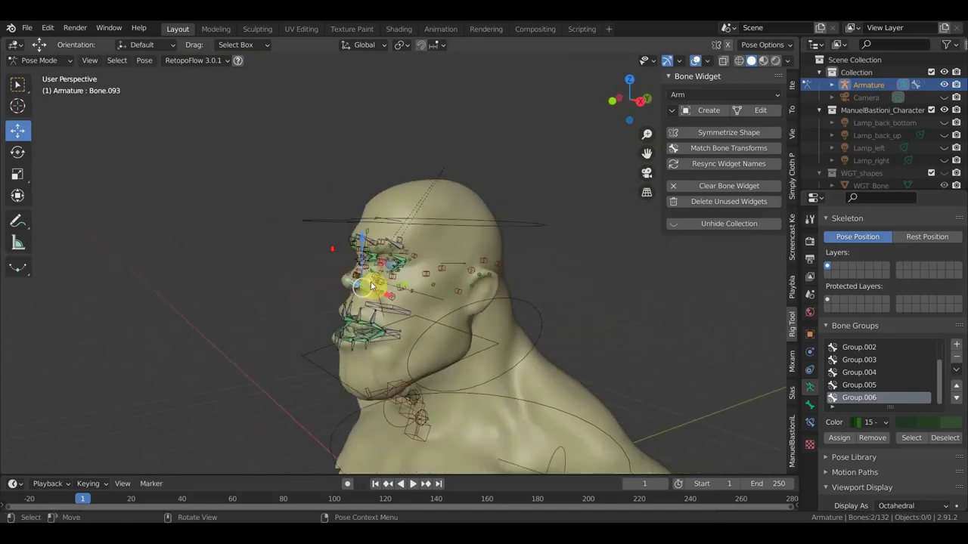
{"action": "key", "text": "KP_1"}
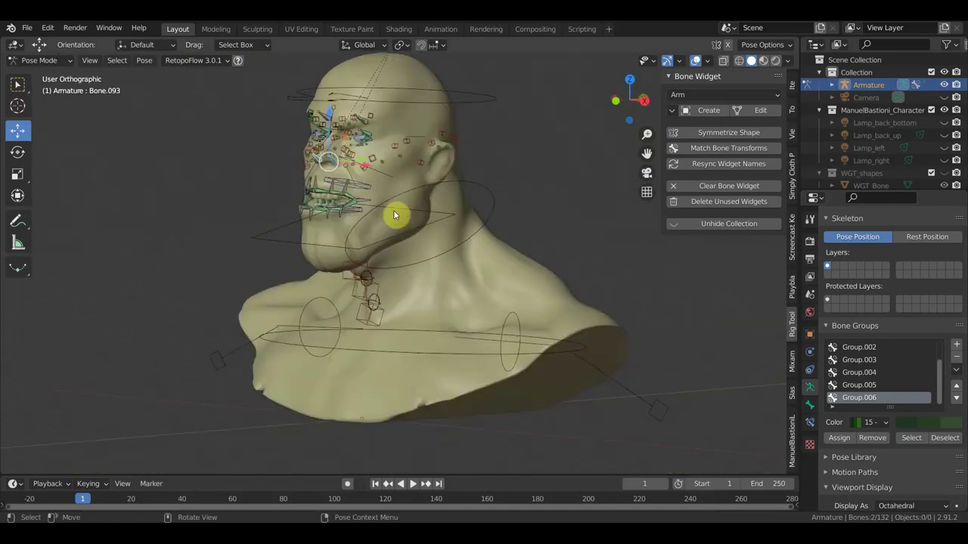
{"action": "middle_click_drag", "start_coordinate": [525, 221], "coordinate": [540, 285], "text": "shift"}
{"action": "scroll", "coordinate": [540, 283], "scroll_direction": "up", "scroll_amount": 1}
{"action": "scroll", "coordinate": [540, 282], "scroll_direction": "up", "scroll_amount": 2}
{"action": "scroll", "coordinate": [541, 282], "scroll_direction": "down", "scroll_amount": 1}
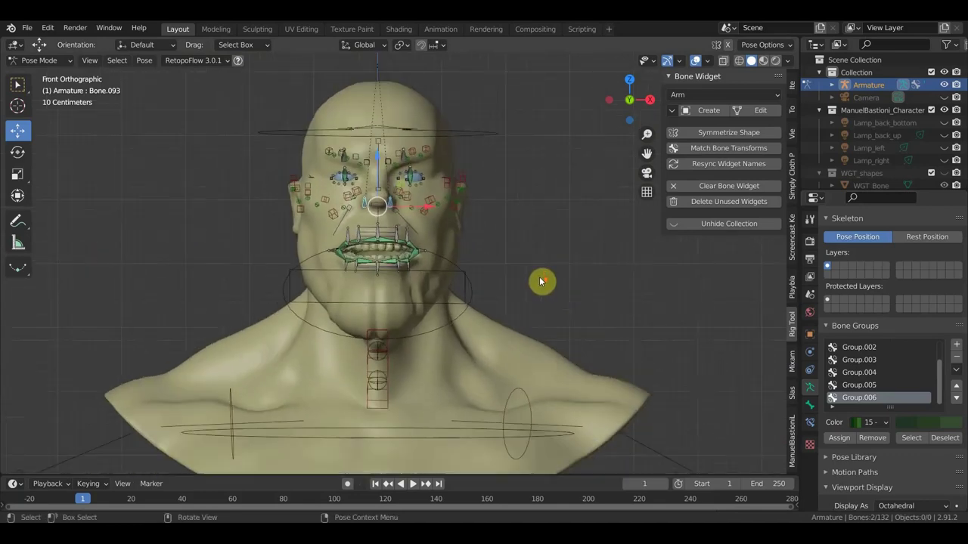
Hide the sidebar, orbit to check the rig, and select the head ring control from the front.
{"action": "key", "text": "n"}
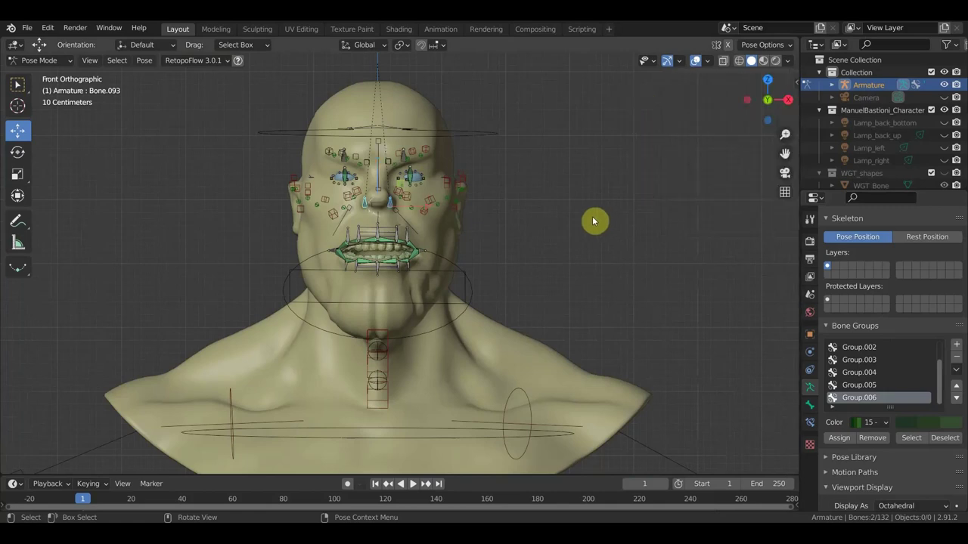
{"action": "mouse_move", "coordinate": [502, 235]}
{"action": "middle_mouse_down"}
{"action": "mouse_move", "coordinate": [598, 247]}
{"action": "mouse_move", "coordinate": [447, 251]}
{"action": "mouse_move", "coordinate": [497, 242]}
{"action": "mouse_move", "coordinate": [527, 266]}
{"action": "mouse_move", "coordinate": [506, 240]}
{"action": "mouse_move", "coordinate": [547, 287]}
{"action": "mouse_move", "coordinate": [646, 296]}
{"action": "middle_mouse_up"}
{"action": "key", "text": "KP_1"}
{"action": "scroll", "coordinate": [547, 287], "scroll_direction": "up", "scroll_amount": 2}
{"action": "key", "text": "KP_1"}
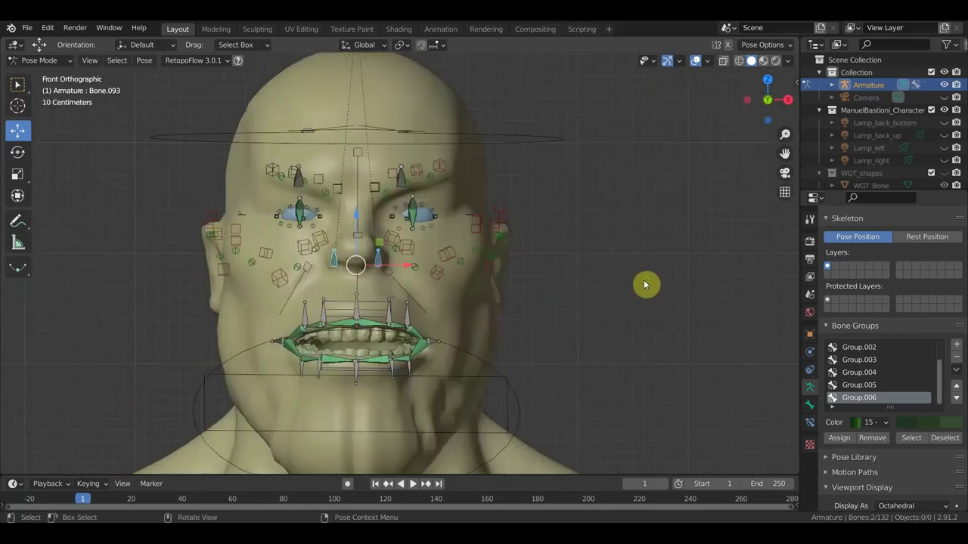
{"action": "left_click", "coordinate": [532, 140]}
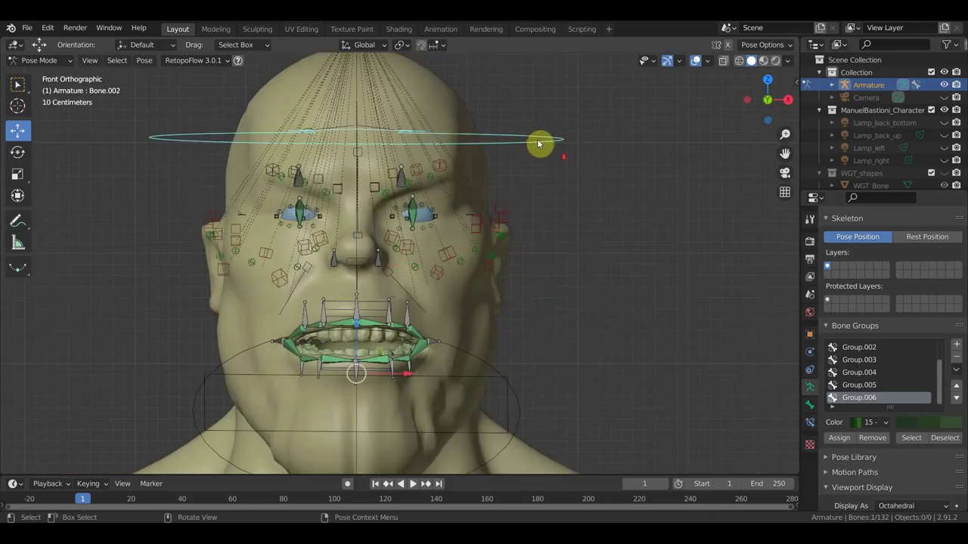
{"action": "scroll", "coordinate": [559, 197], "scroll_direction": "down", "scroll_amount": 3}
{"action": "middle_click_drag", "start_coordinate": [561, 222], "coordinate": [582, 155], "text": "shift"}
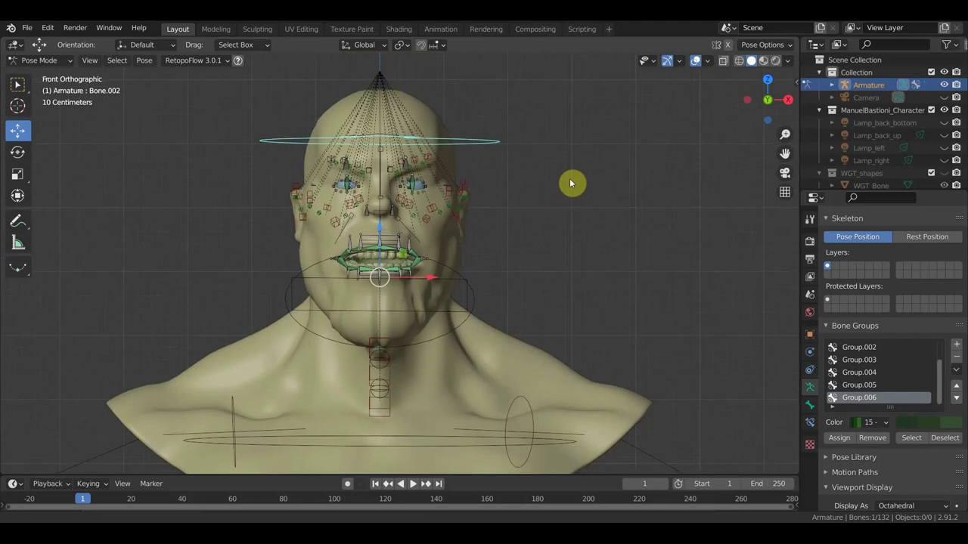
Save the rig as the incremented file Танос.ригг2.blend.
{"action": "left_click", "coordinate": [29, 29]}
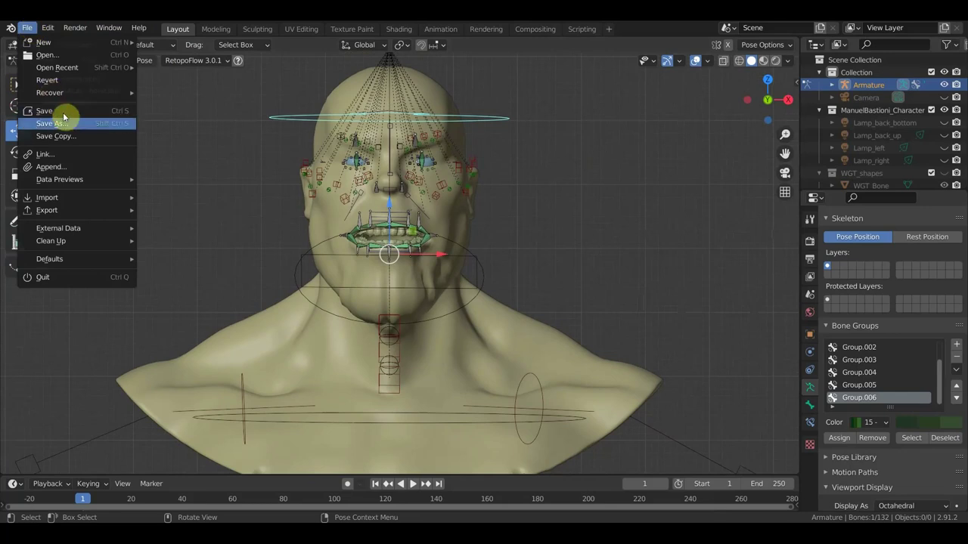
{"action": "key", "text": "Return"}
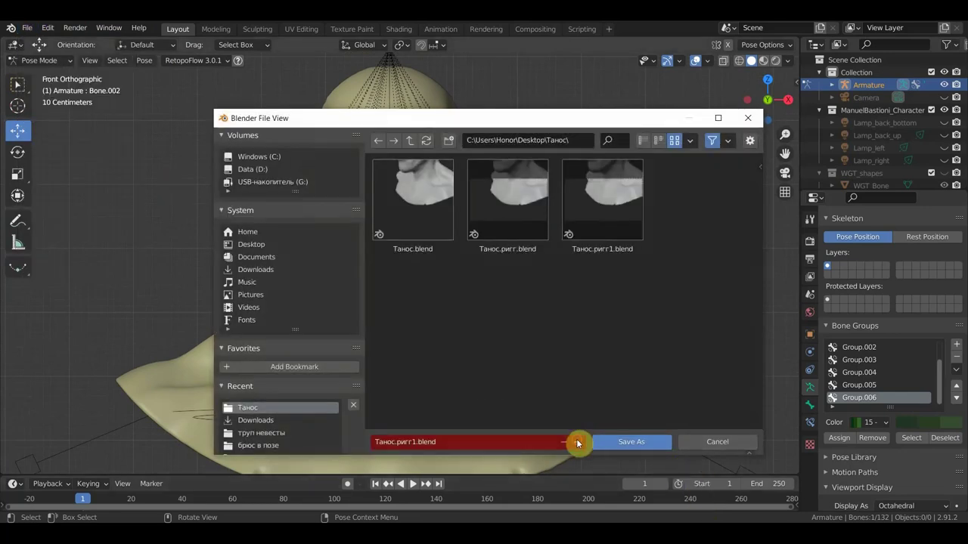
{"action": "left_click", "coordinate": [577, 444]}
{"action": "left_click", "coordinate": [626, 443]}
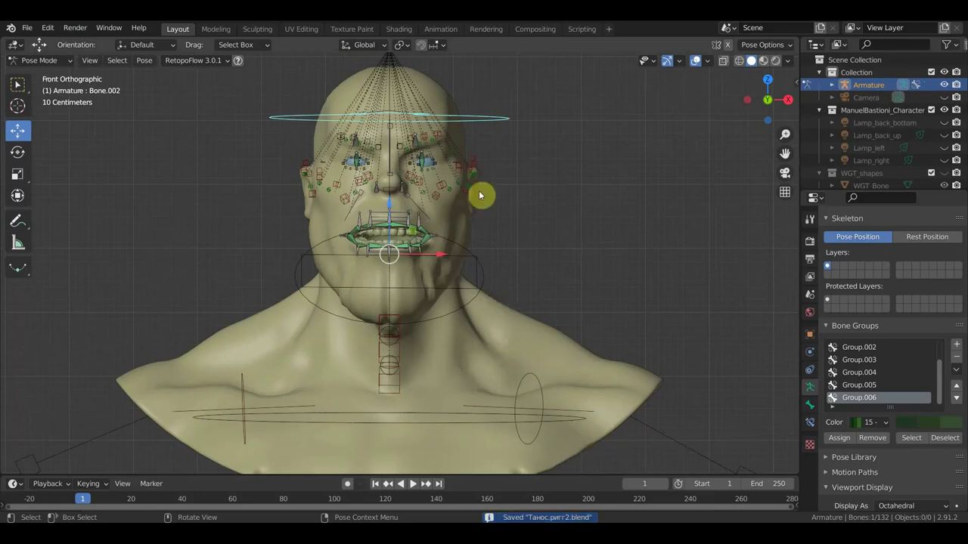
{"action": "mouse_move", "coordinate": [590, 255]}
{"action": "middle_mouse_down"}
{"action": "mouse_move", "coordinate": [454, 267]}
{"action": "mouse_move", "coordinate": [505, 270]}
{"action": "middle_mouse_up"}
Tilt the head bone 5.22° with its ring control and orbit to a front view.
{"action": "key", "text": "r"}
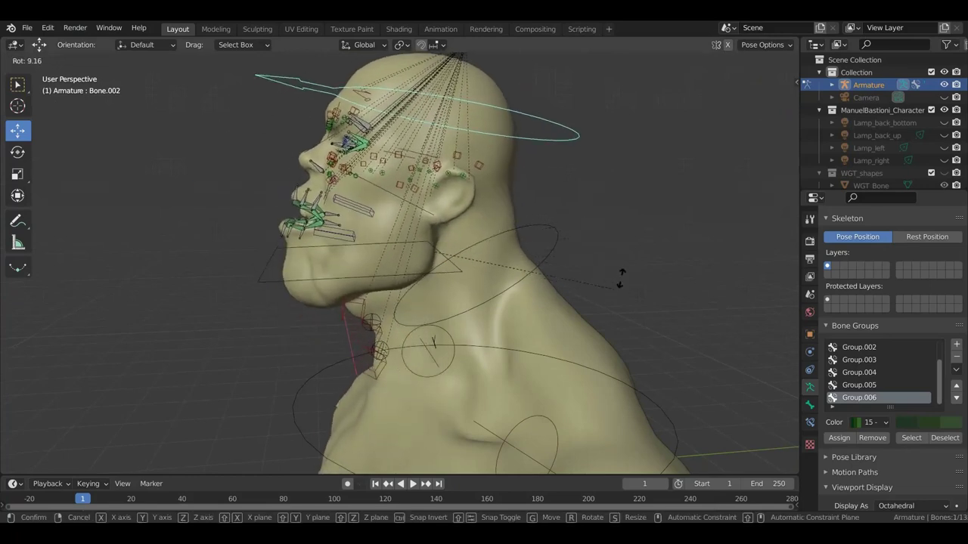
{"action": "left_click", "coordinate": [593, 286]}
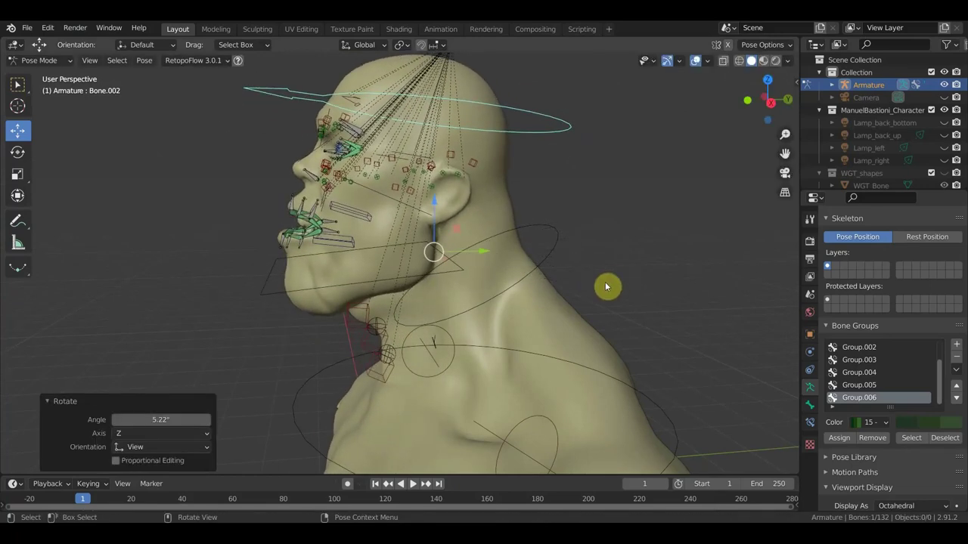
{"action": "middle_click_drag", "start_coordinate": [606, 287], "coordinate": [706, 239]}
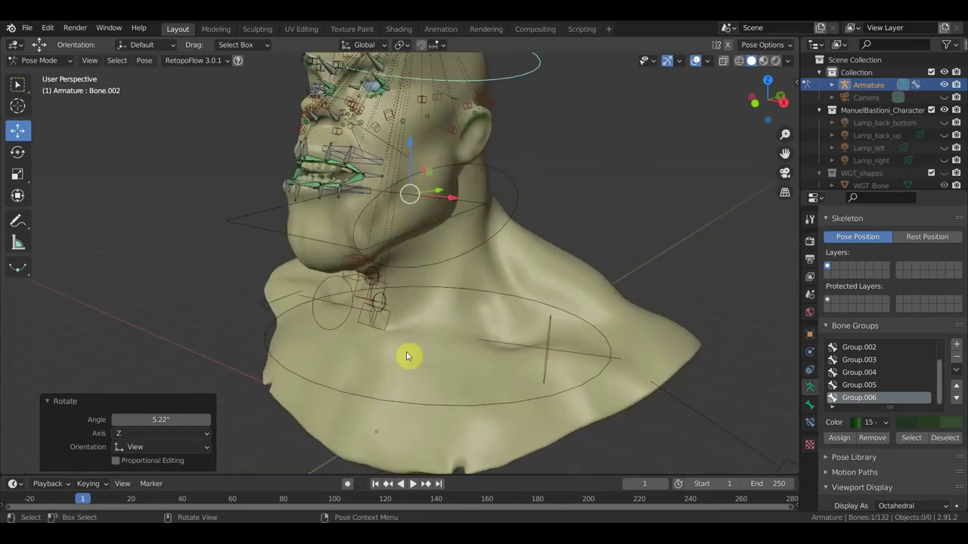
{"action": "mouse_move", "coordinate": [582, 209]}
{"action": "middle_mouse_down"}
{"action": "mouse_move", "coordinate": [633, 184]}
{"action": "mouse_move", "coordinate": [683, 184]}
{"action": "mouse_move", "coordinate": [652, 188]}
{"action": "middle_mouse_up"}
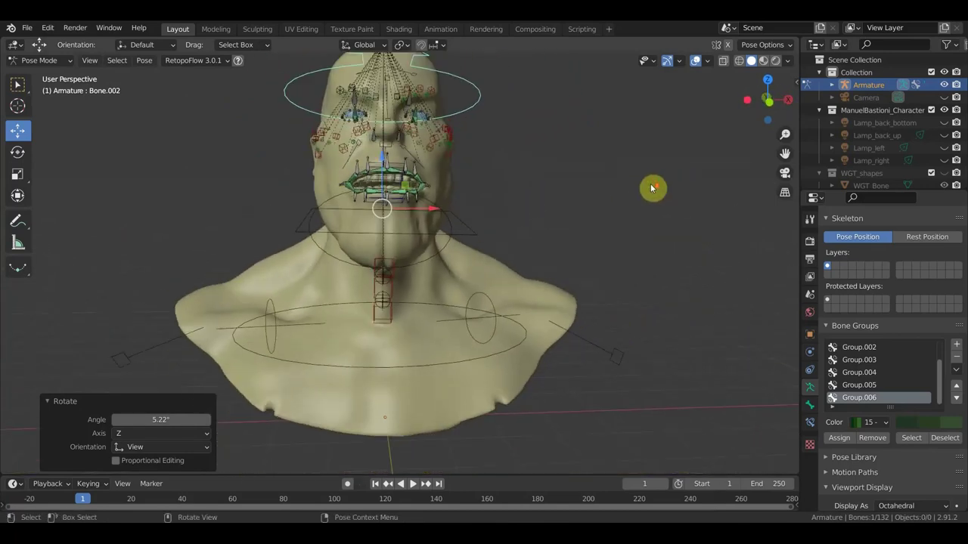
Rotate the head back to about -0.86° upright and switch the armature into Edit Mode.
{"action": "key", "text": "r"}
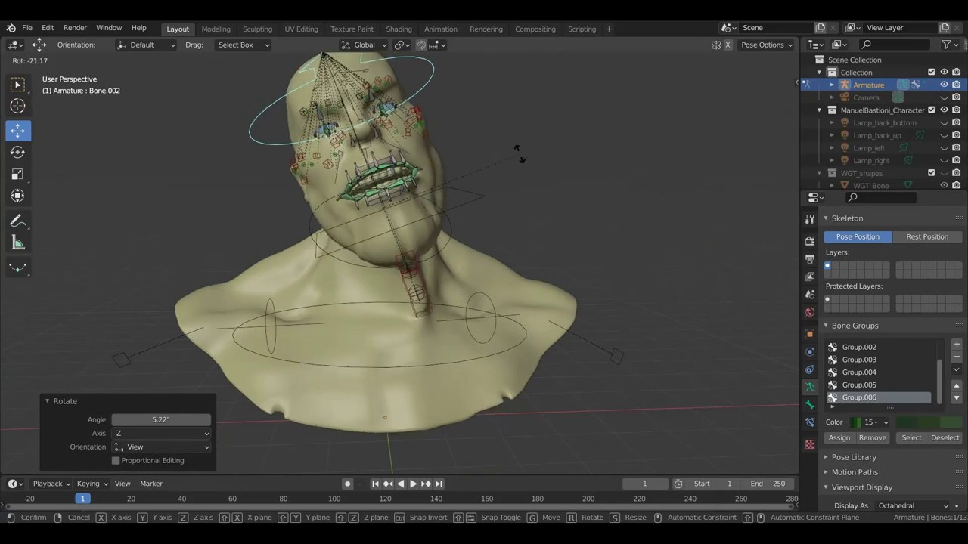
{"action": "left_click", "coordinate": [643, 207]}
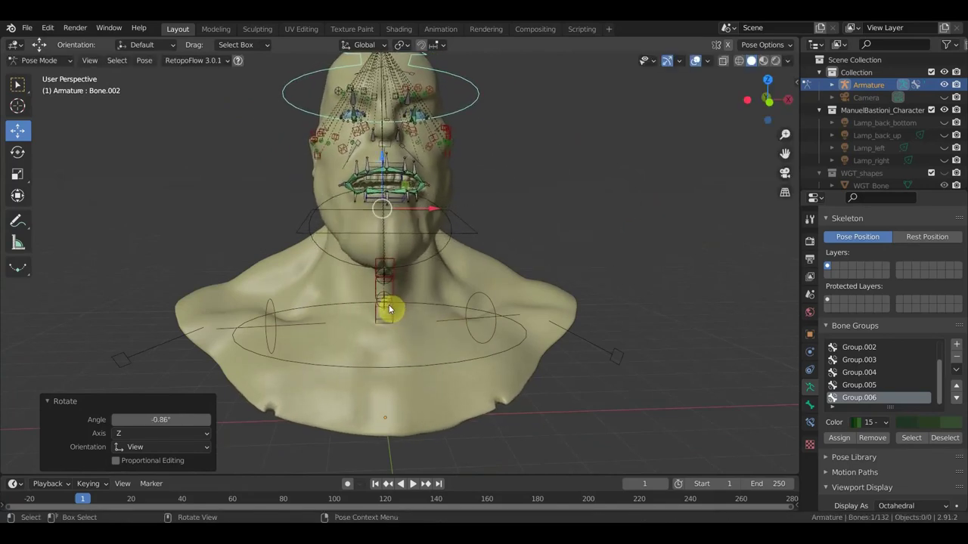
{"action": "key", "text": "KP_1"}
{"action": "left_click", "coordinate": [47, 60]}
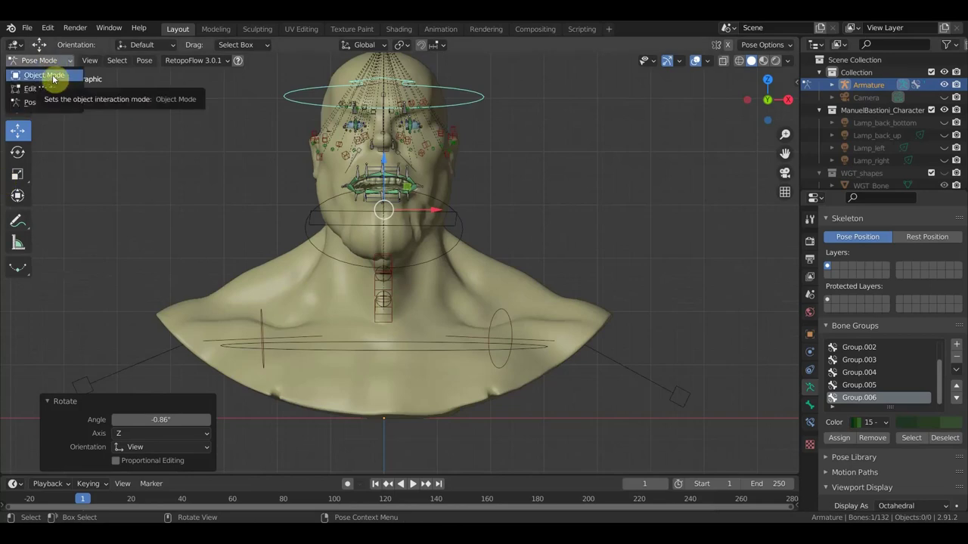
{"action": "left_click", "coordinate": [50, 87]}
Duplicate the lower neck bone, shrink it to 0.415, tilt it and move it below the neck.
{"action": "mouse_move", "coordinate": [432, 237]}
{"action": "middle_mouse_down"}
{"action": "mouse_move", "coordinate": [369, 265]}
{"action": "mouse_move", "coordinate": [485, 320]}
{"action": "middle_mouse_up"}
{"action": "left_click", "coordinate": [477, 309]}
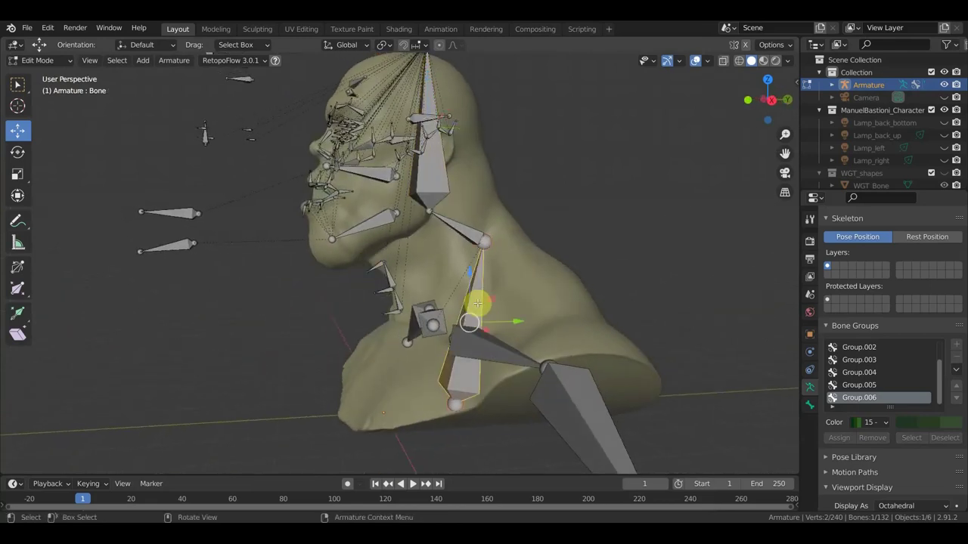
{"action": "key", "text": "KP_3"}
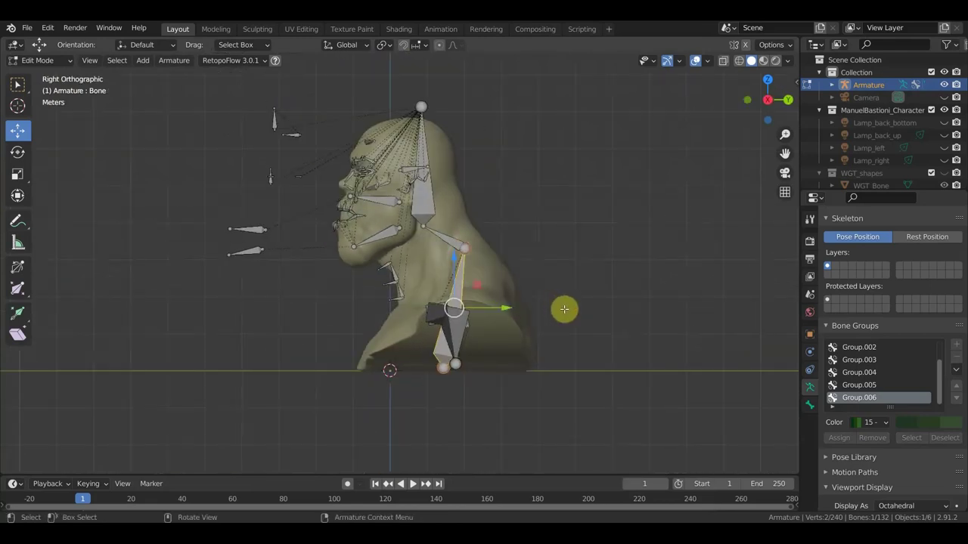
{"action": "key", "text": "shift+d"}
{"action": "left_click", "coordinate": [477, 335]}
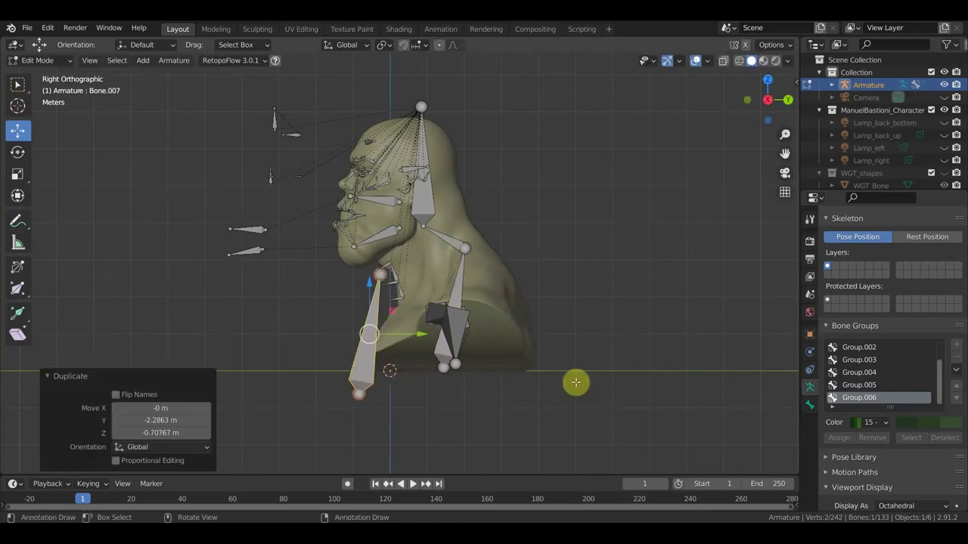
{"action": "key", "text": "s"}
{"action": "left_click", "coordinate": [476, 364]}
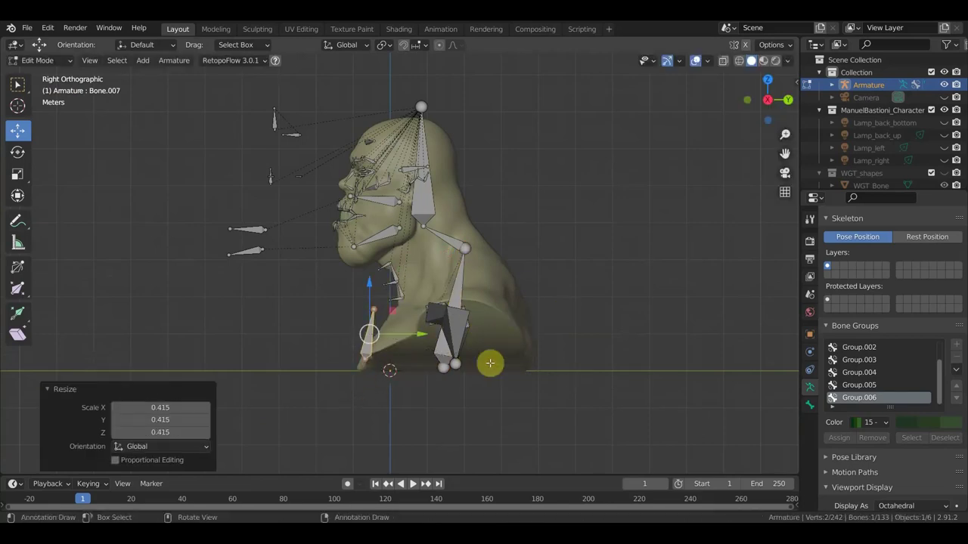
{"action": "key", "text": "r"}
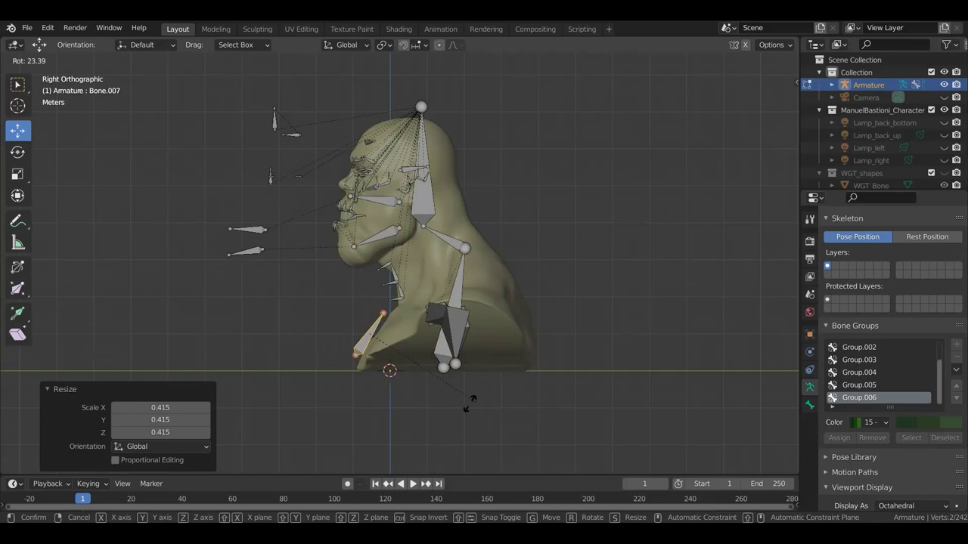
{"action": "left_click", "coordinate": [465, 403]}
{"action": "key", "text": "g"}
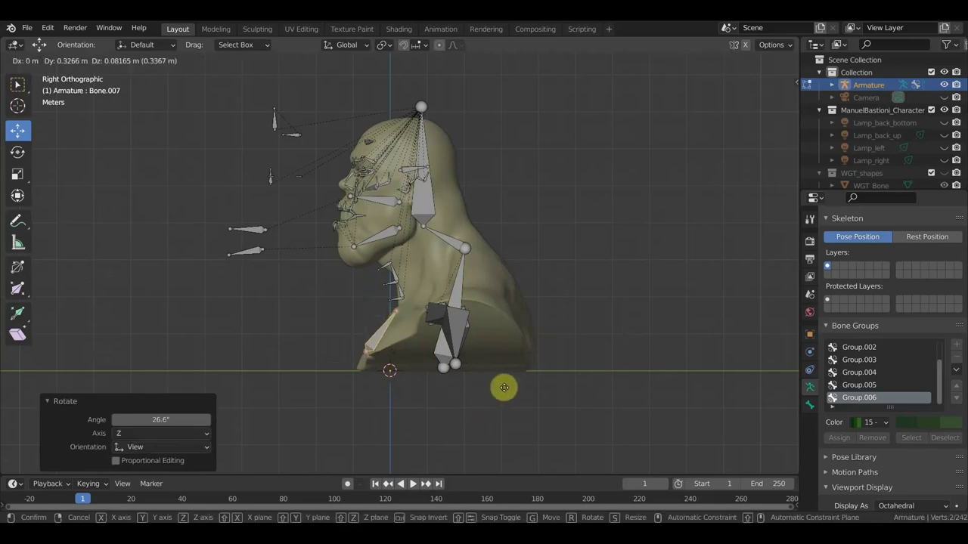
{"action": "left_click", "coordinate": [504, 389]}
Enlarge the new bone to 1.383 and nudge it slightly down.
{"action": "mouse_move", "coordinate": [504, 389]}
{"action": "middle_mouse_down"}
{"action": "mouse_move", "coordinate": [695, 393]}
{"action": "mouse_move", "coordinate": [674, 389]}
{"action": "middle_mouse_up"}
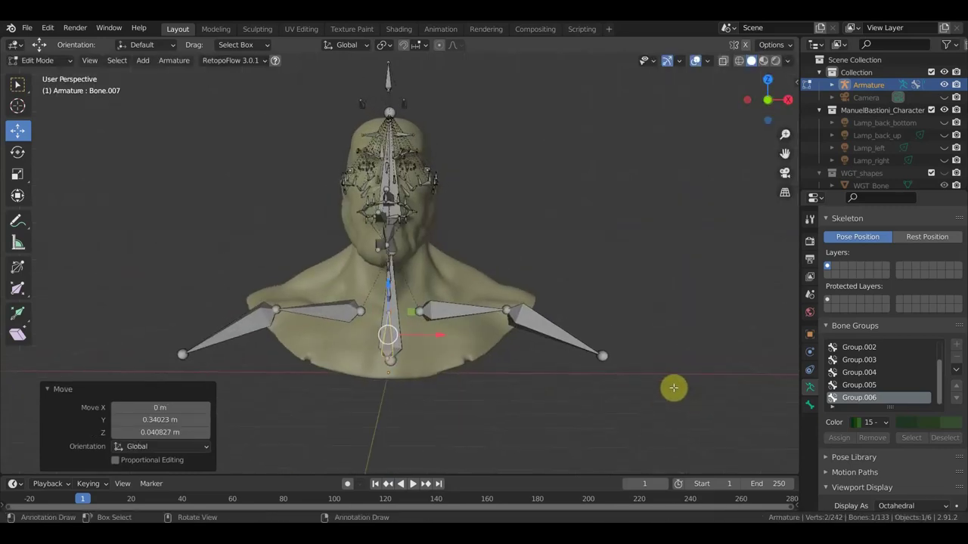
{"action": "mouse_move", "coordinate": [459, 333]}
{"action": "middle_mouse_down"}
{"action": "mouse_move", "coordinate": [371, 345]}
{"action": "mouse_move", "coordinate": [419, 352]}
{"action": "middle_mouse_up"}
{"action": "key", "text": "s"}
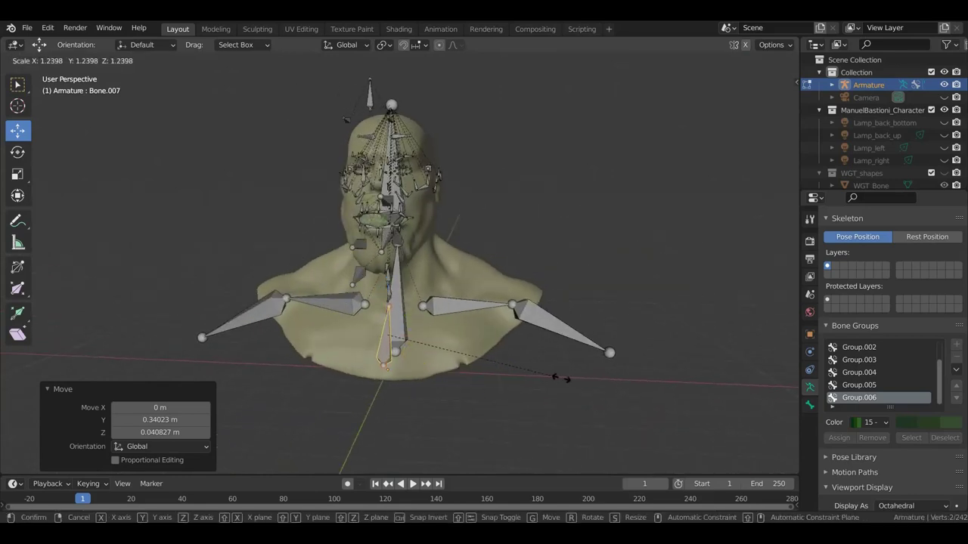
{"action": "left_click", "coordinate": [578, 379]}
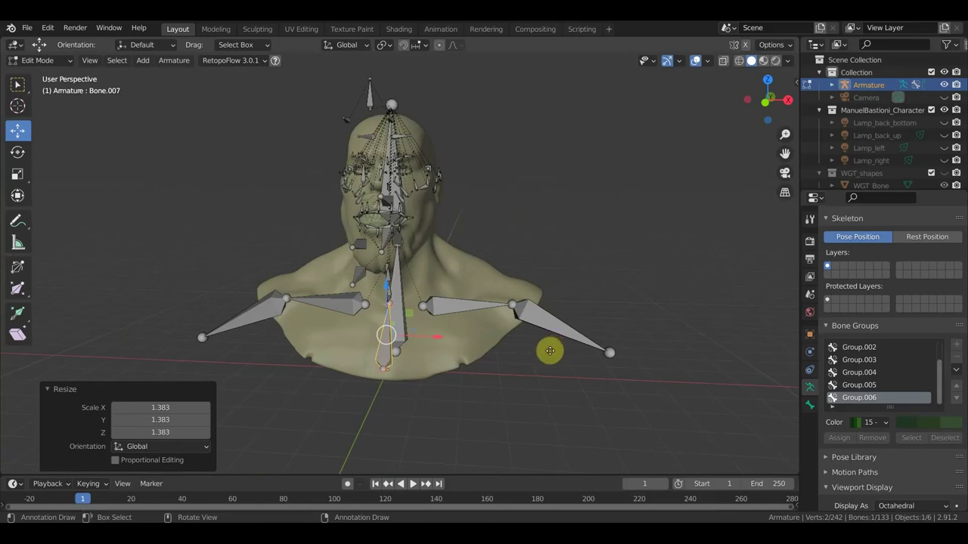
{"action": "key", "text": "g"}
{"action": "left_click", "coordinate": [546, 360]}
Parent the bone to neck bone Bone.002 with Keep Offset and return to Object Mode.
{"action": "middle_click_drag", "start_coordinate": [562, 356], "coordinate": [443, 341]}
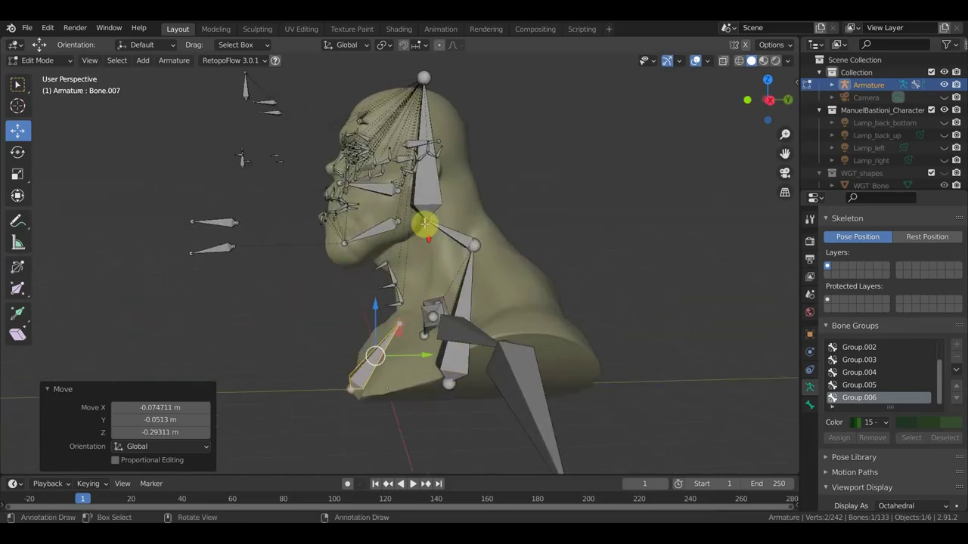
{"action": "left_click", "coordinate": [458, 194]}
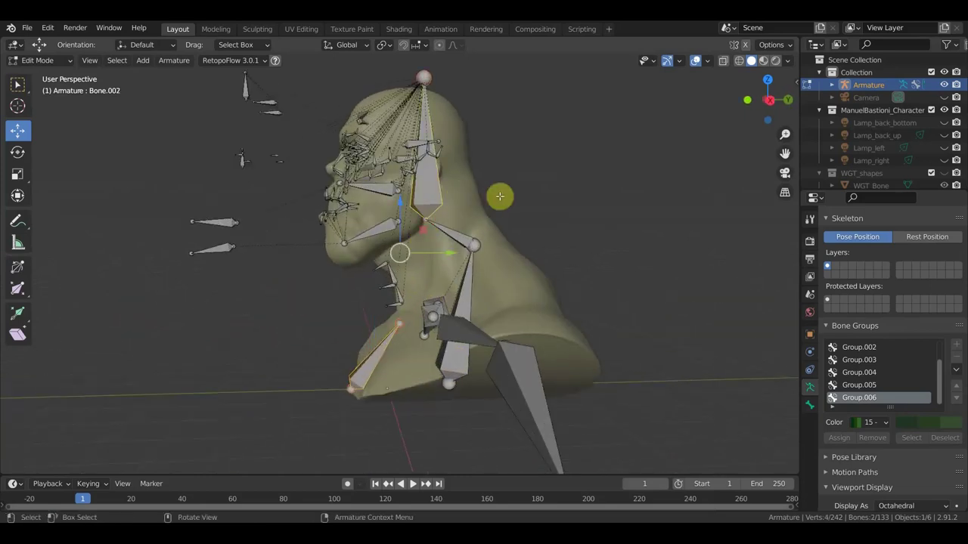
{"action": "key", "text": "ctrl+p"}
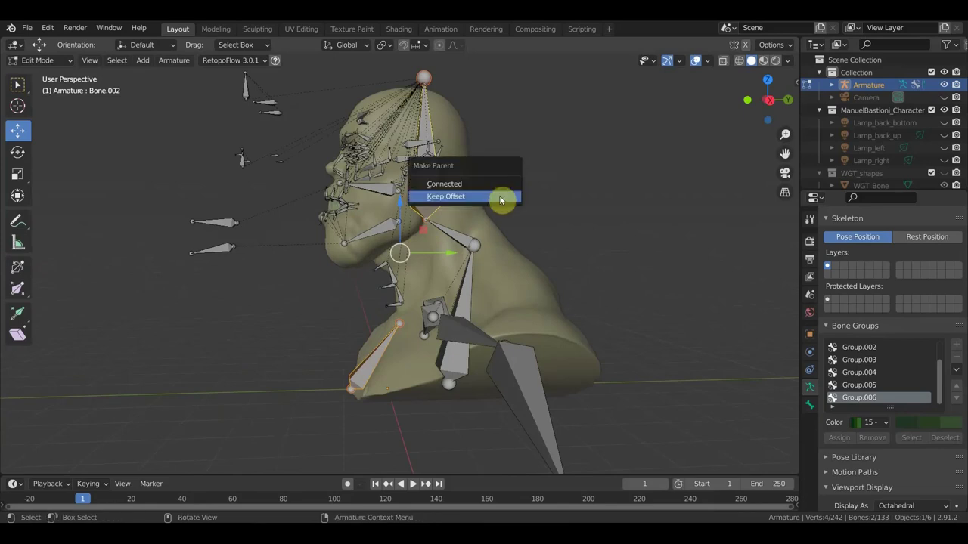
{"action": "left_click", "coordinate": [500, 200]}
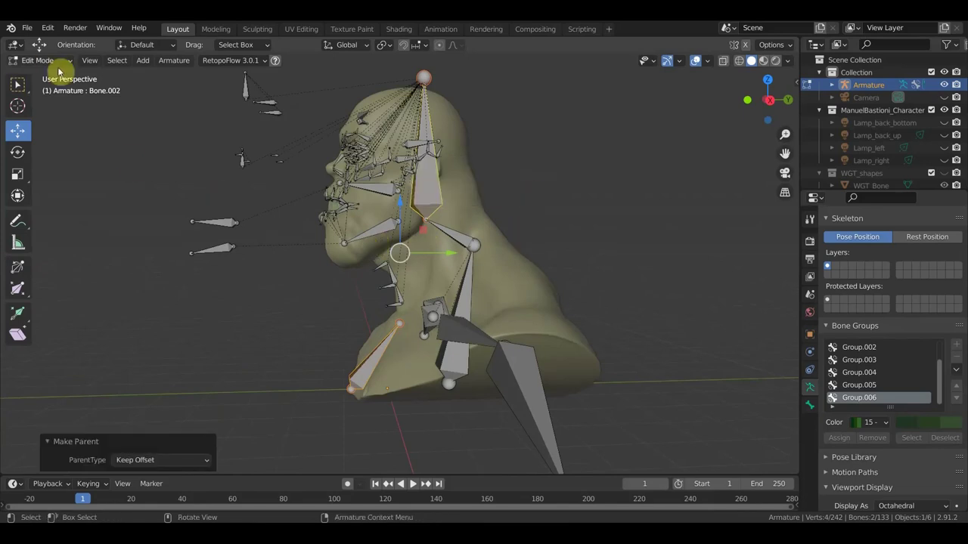
{"action": "left_click", "coordinate": [47, 63]}
{"action": "left_click", "coordinate": [52, 73]}
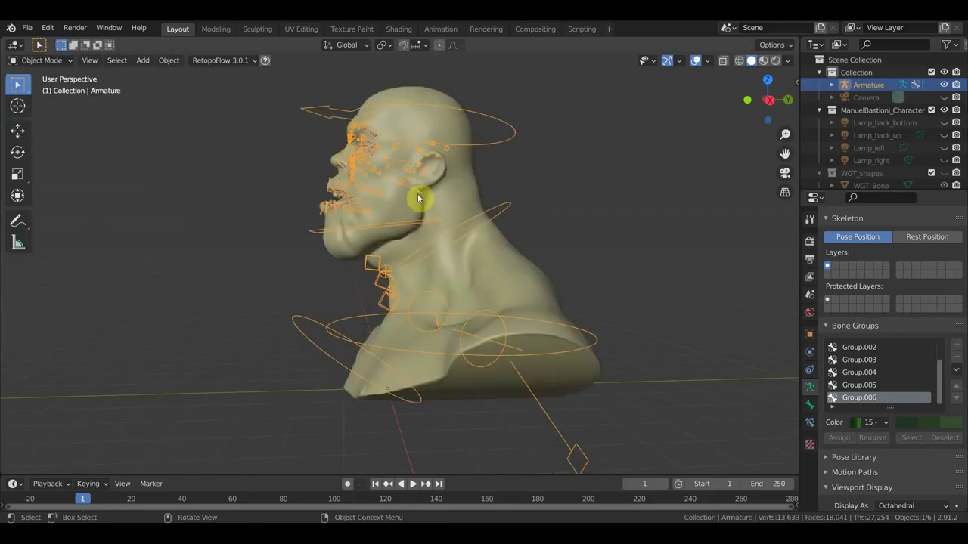
Parent the bust mesh to the armature With Automatic Weights, then reselect the armature.
{"action": "left_click", "coordinate": [458, 178]}
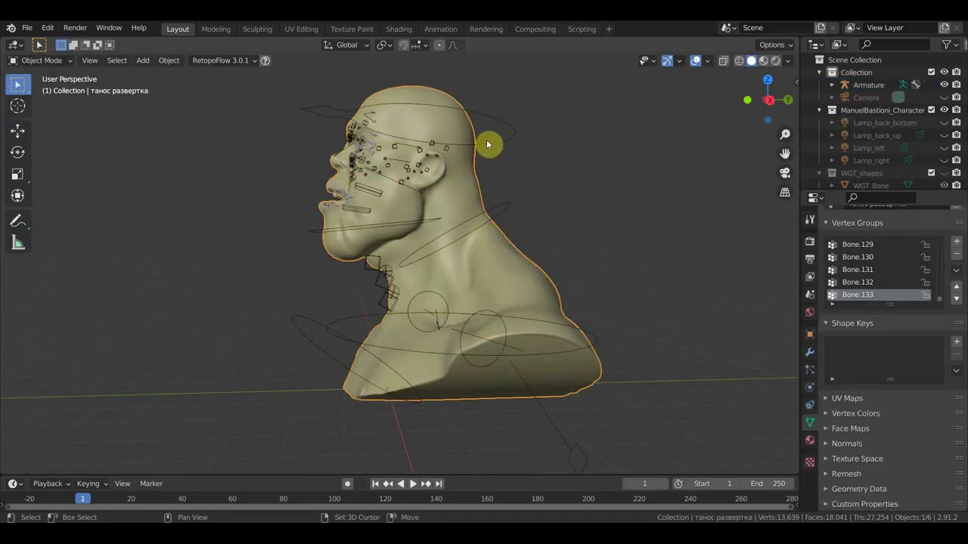
{"action": "left_click", "coordinate": [487, 145], "text": "shift"}
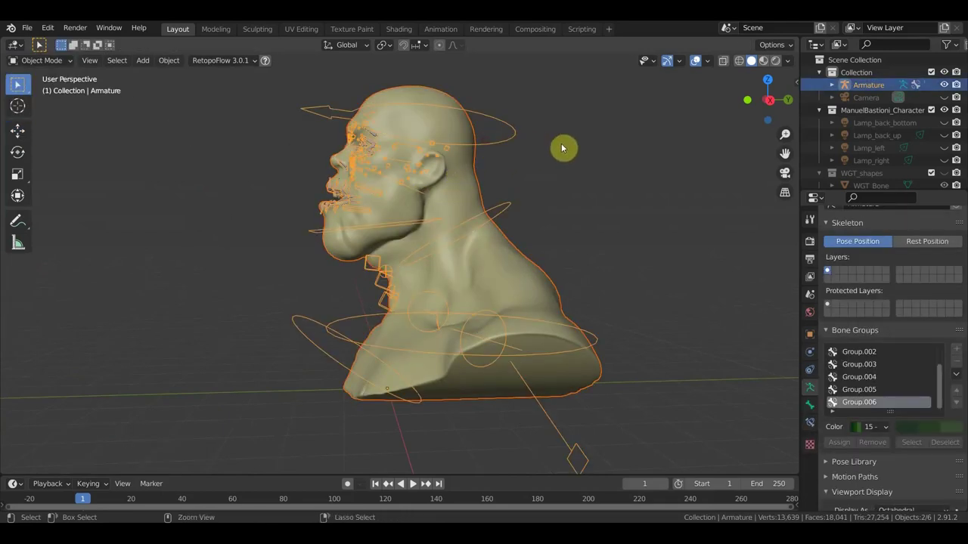
{"action": "key", "text": "ctrl+p"}
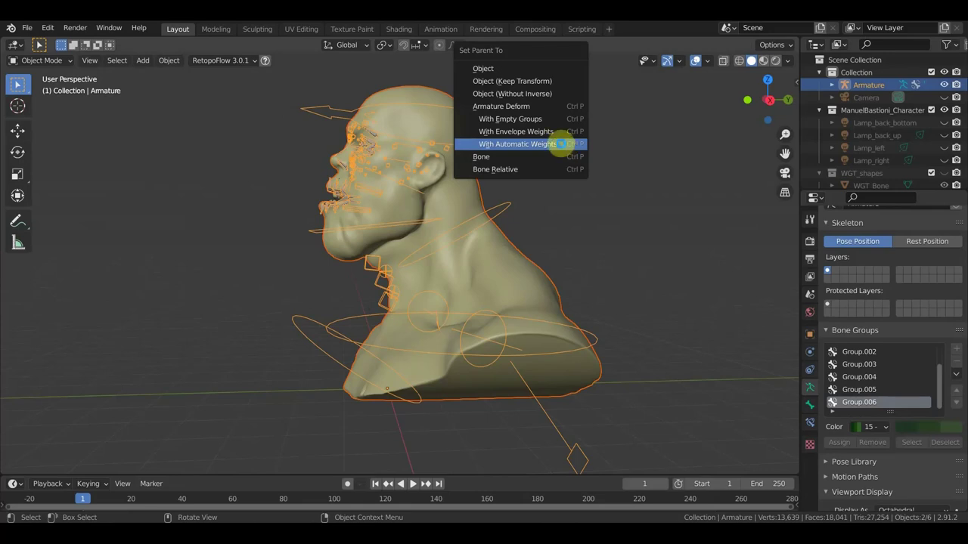
{"action": "left_click", "coordinate": [560, 144]}
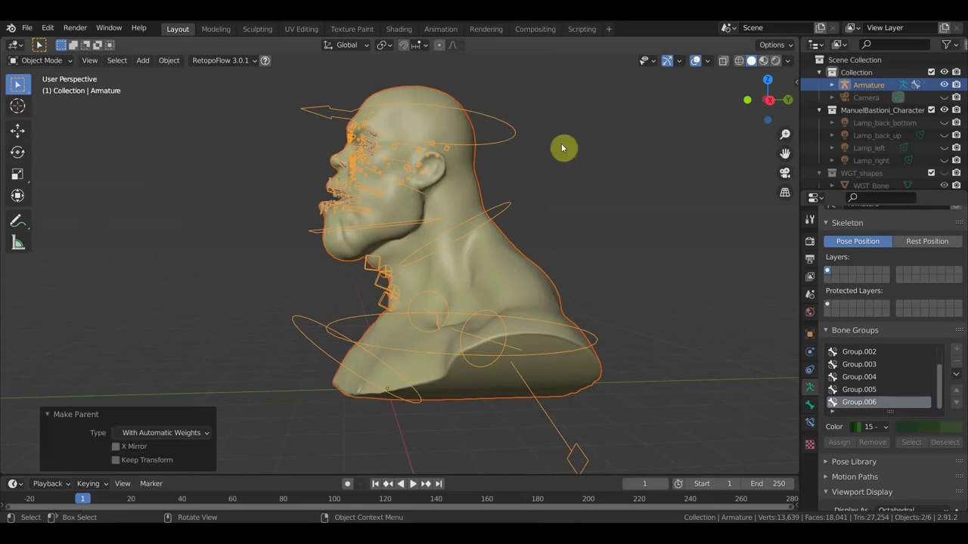
{"action": "left_click", "coordinate": [47, 73]}
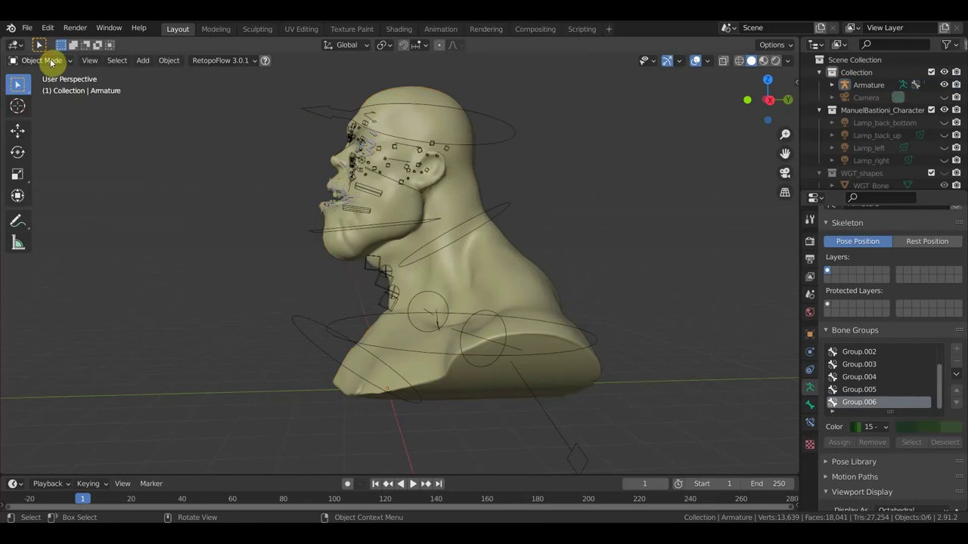
{"action": "left_click", "coordinate": [509, 132]}
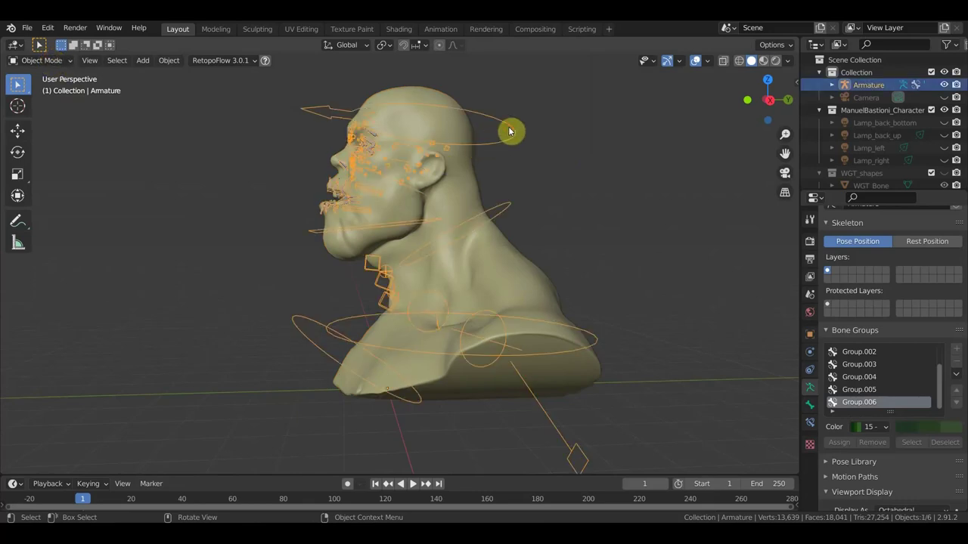
{"action": "left_click", "coordinate": [51, 60]}
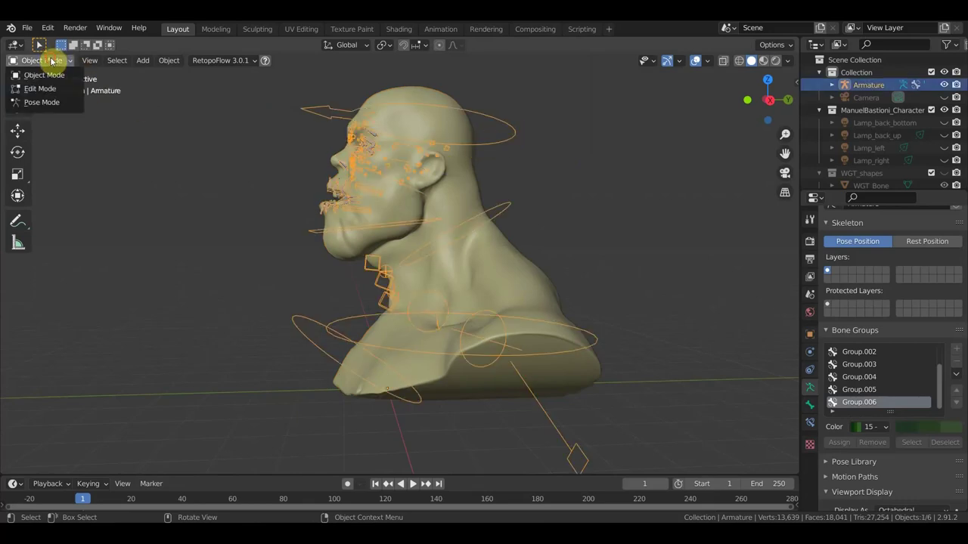
In Pose Mode, give neck bone Bone.002 a Hand.L custom widget shape.
{"action": "left_click", "coordinate": [55, 102]}
{"action": "middle_click_drag", "start_coordinate": [480, 264], "coordinate": [686, 260]}
{"action": "mouse_move", "coordinate": [596, 309]}
{"action": "middle_mouse_down"}
{"action": "mouse_move", "coordinate": [611, 301]}
{"action": "mouse_move", "coordinate": [467, 375]}
{"action": "middle_mouse_up"}
{"action": "middle_click_drag", "start_coordinate": [518, 356], "coordinate": [318, 352]}
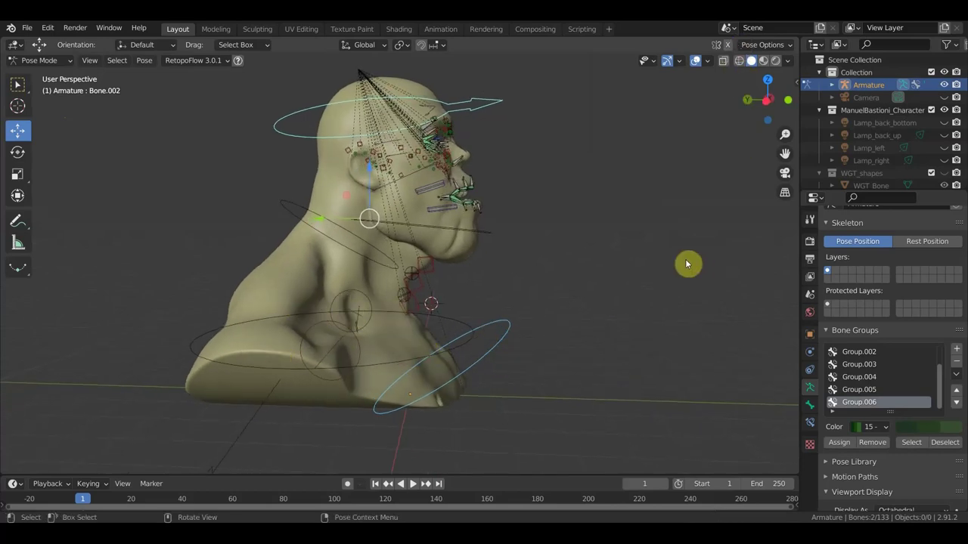
{"action": "key", "text": "n"}
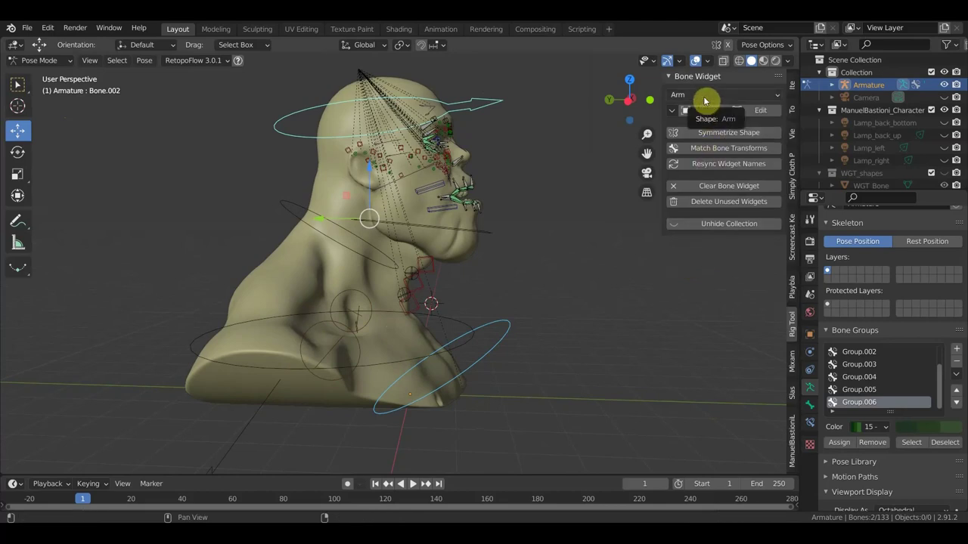
{"action": "left_click", "coordinate": [704, 96]}
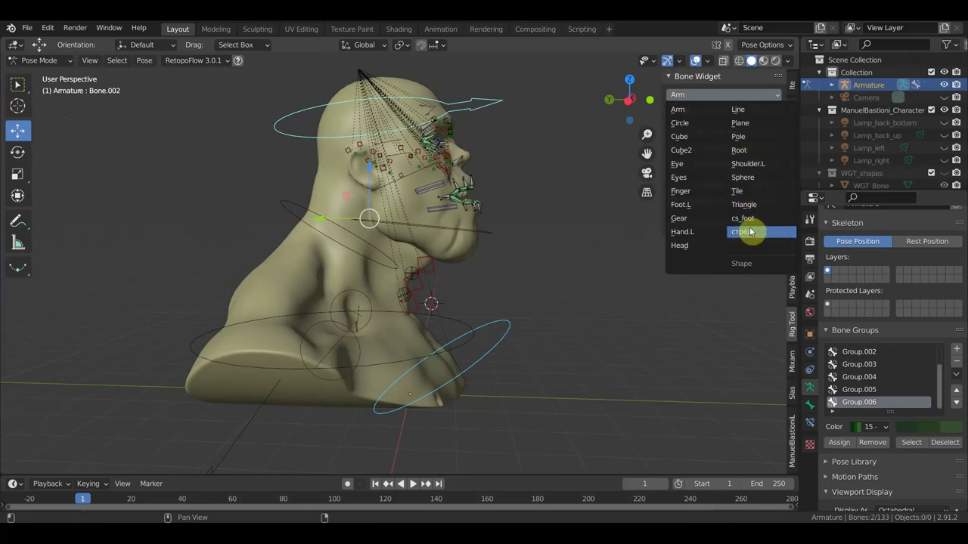
{"action": "left_click", "coordinate": [683, 233]}
{"action": "left_click", "coordinate": [713, 112]}
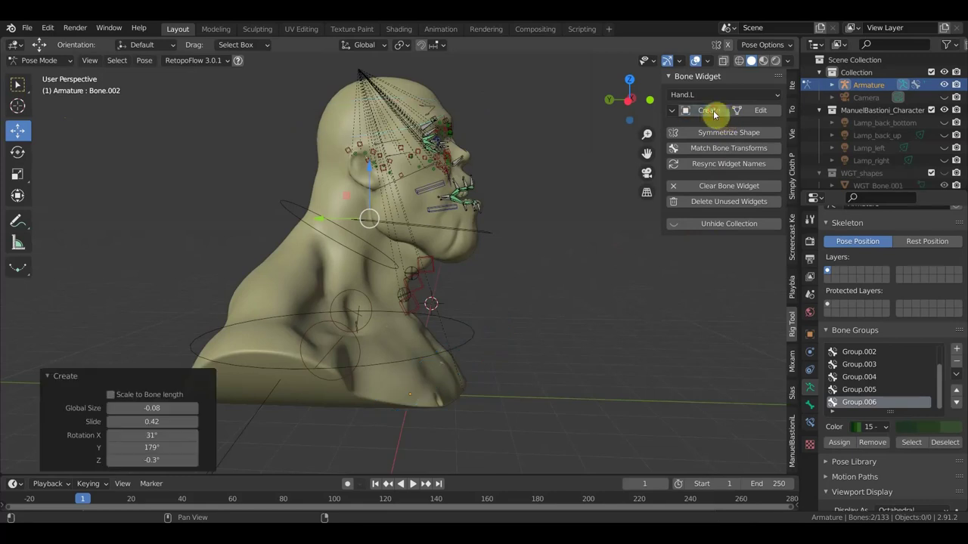
Undo the Hand.L widget and select the chest circle bone Bone.007.
{"action": "mouse_move", "coordinate": [497, 252]}
{"action": "middle_mouse_down"}
{"action": "mouse_move", "coordinate": [421, 255]}
{"action": "mouse_move", "coordinate": [395, 275]}
{"action": "middle_mouse_up"}
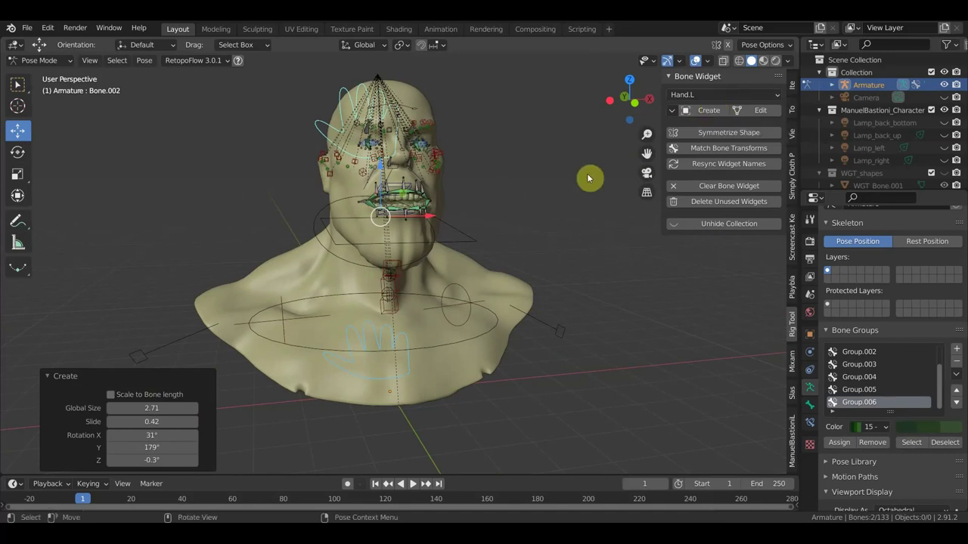
{"action": "key", "text": "ctrl+z"}
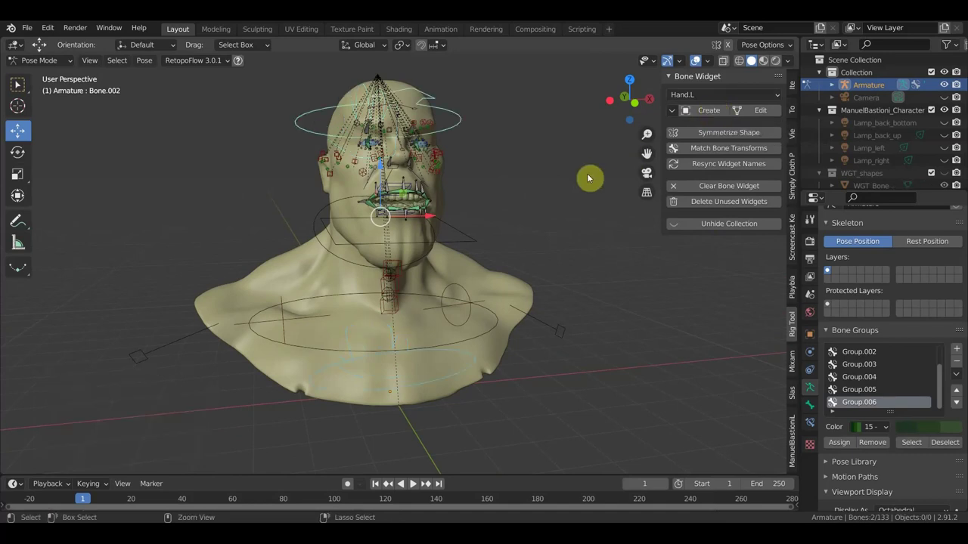
{"action": "left_click", "coordinate": [446, 376]}
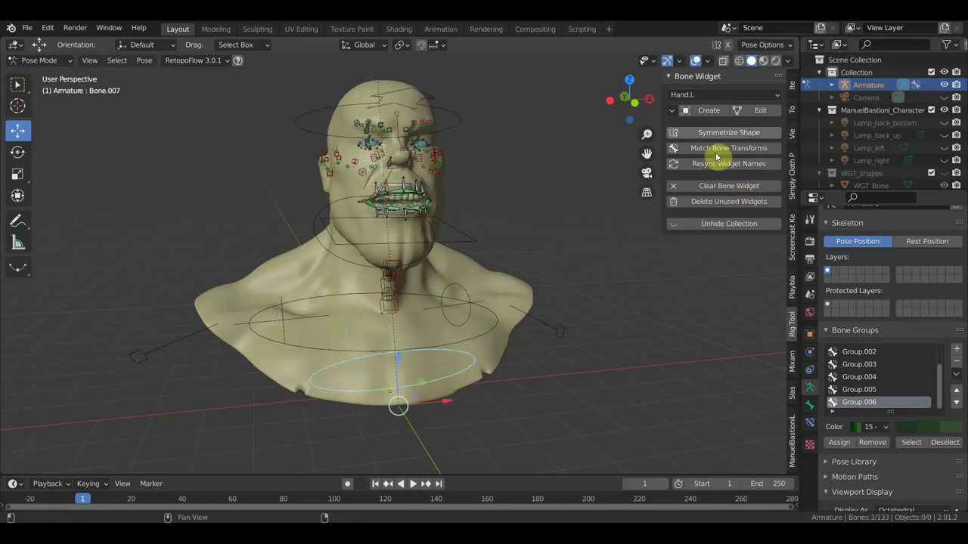
Create a Finger-shaped bone widget for Bone.007.
{"action": "left_click", "coordinate": [714, 95]}
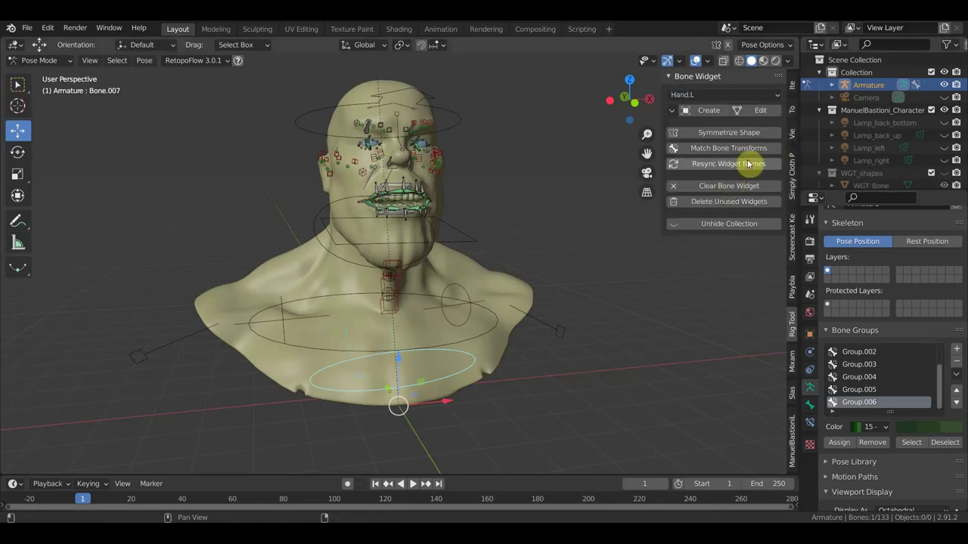
{"action": "left_click", "coordinate": [718, 96]}
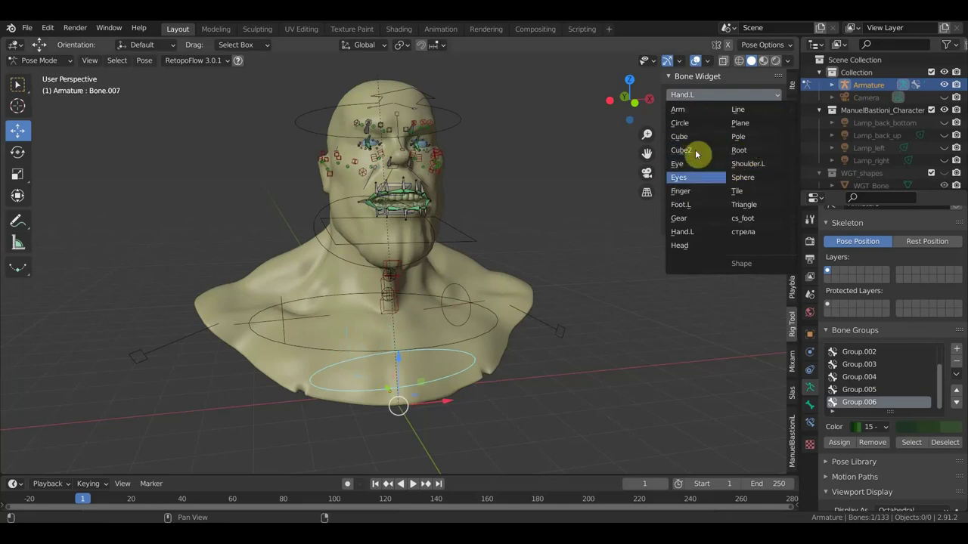
{"action": "left_click", "coordinate": [688, 196]}
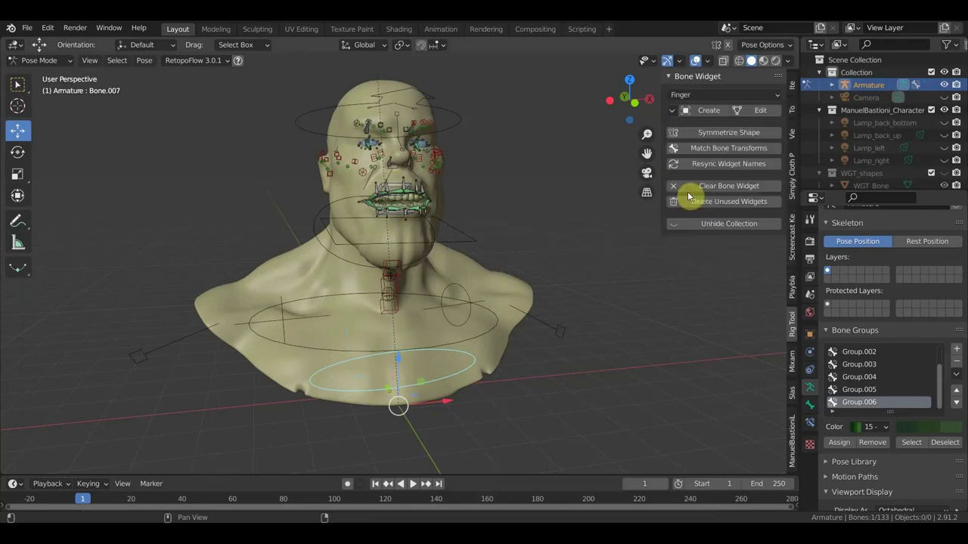
{"action": "left_click", "coordinate": [709, 112]}
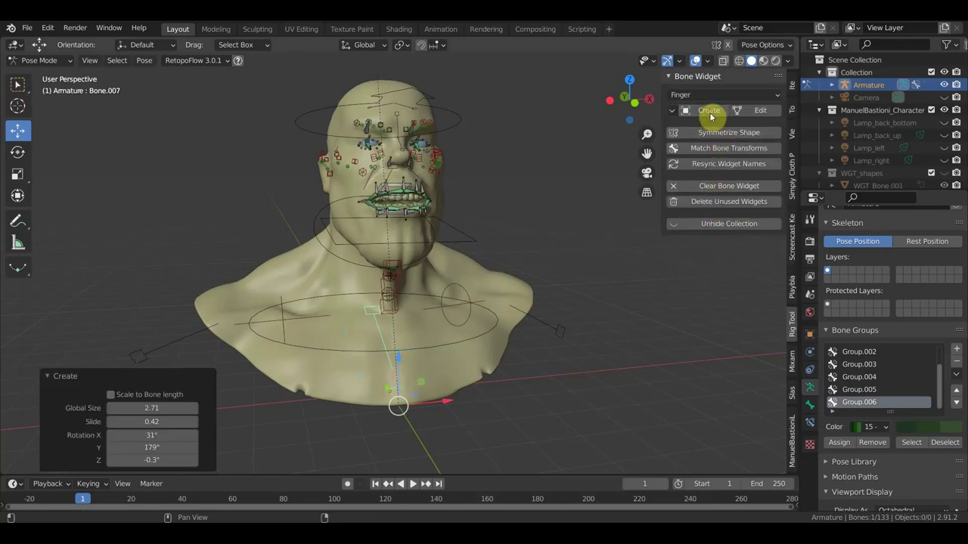
Tilt the Finger widget to 5° X rotation, with global size 1.93 and slide 0.15.
{"action": "mouse_move", "coordinate": [529, 272]}
{"action": "middle_mouse_down"}
{"action": "mouse_move", "coordinate": [681, 272]}
{"action": "mouse_move", "coordinate": [623, 296]}
{"action": "middle_mouse_up"}
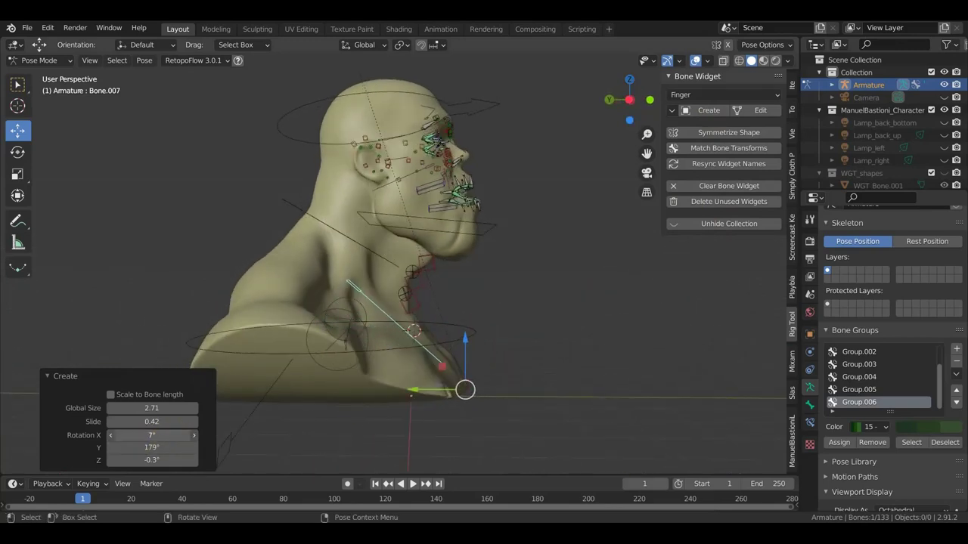
{"action": "left_click_drag", "start_coordinate": [183, 436], "coordinate": [178, 437]}
{"action": "left_click_drag", "start_coordinate": [139, 408], "coordinate": [133, 409]}
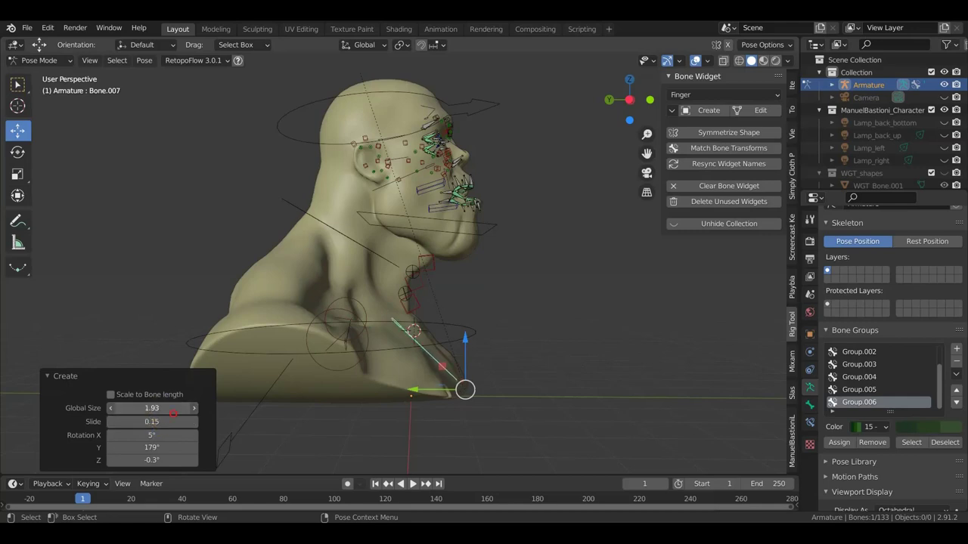
{"action": "mouse_move", "coordinate": [507, 361]}
{"action": "middle_mouse_down"}
{"action": "mouse_move", "coordinate": [436, 366]}
{"action": "mouse_move", "coordinate": [503, 391]}
{"action": "mouse_move", "coordinate": [524, 383]}
{"action": "mouse_move", "coordinate": [393, 376]}
{"action": "mouse_move", "coordinate": [443, 353]}
{"action": "mouse_move", "coordinate": [291, 356]}
{"action": "middle_mouse_up"}
{"action": "key", "text": "KP_1"}
{"action": "left_click", "coordinate": [517, 214]}
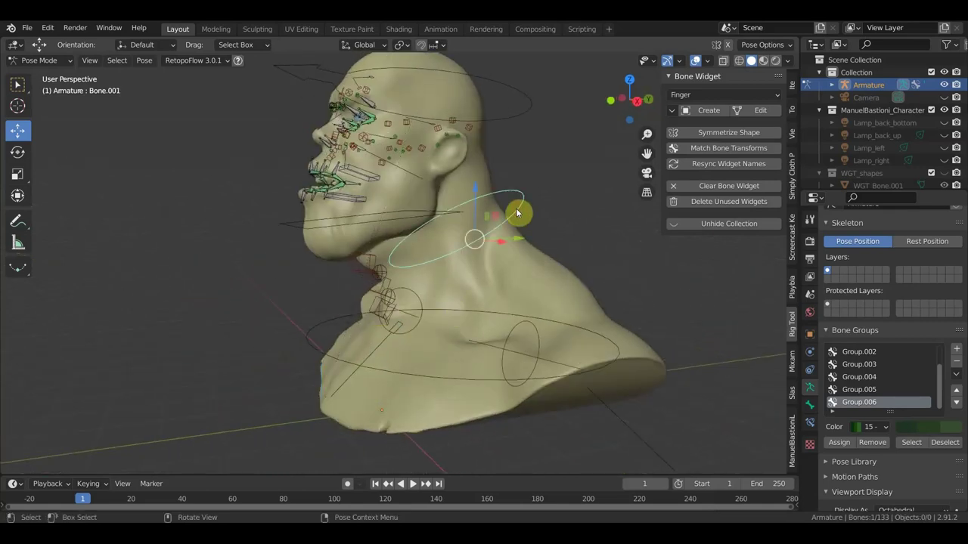
{"action": "key", "text": "KP_3"}
{"action": "key", "text": "r"}
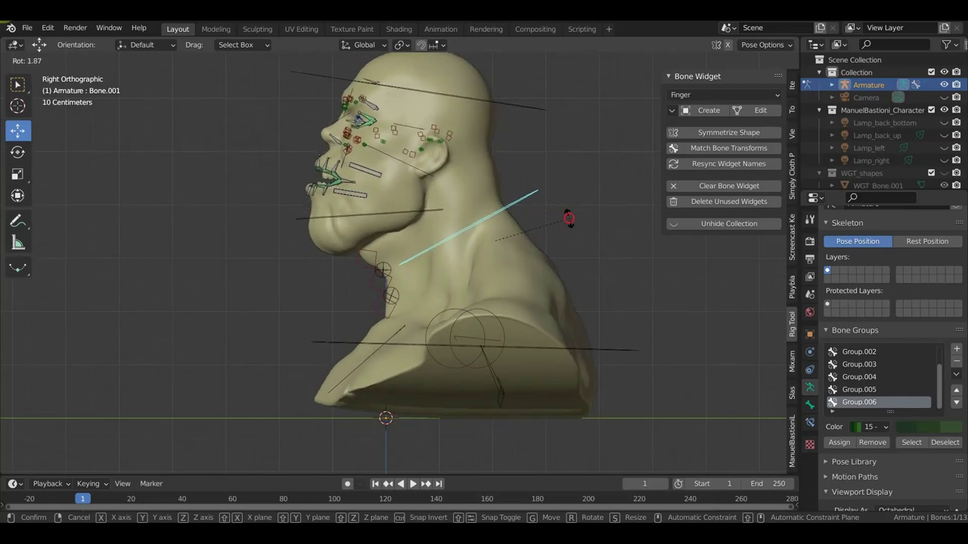
{"action": "left_click", "coordinate": [569, 217]}
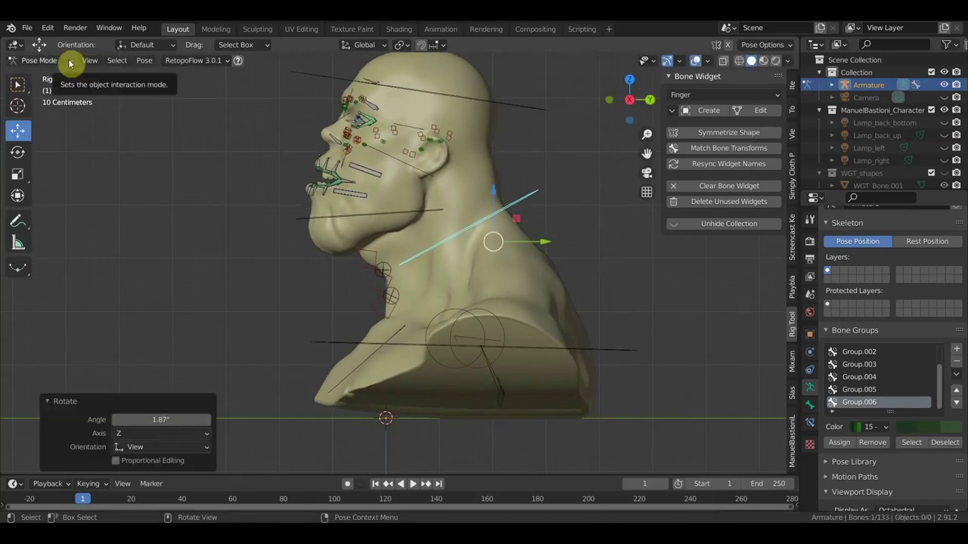
{"action": "key", "text": "ctrl+z"}
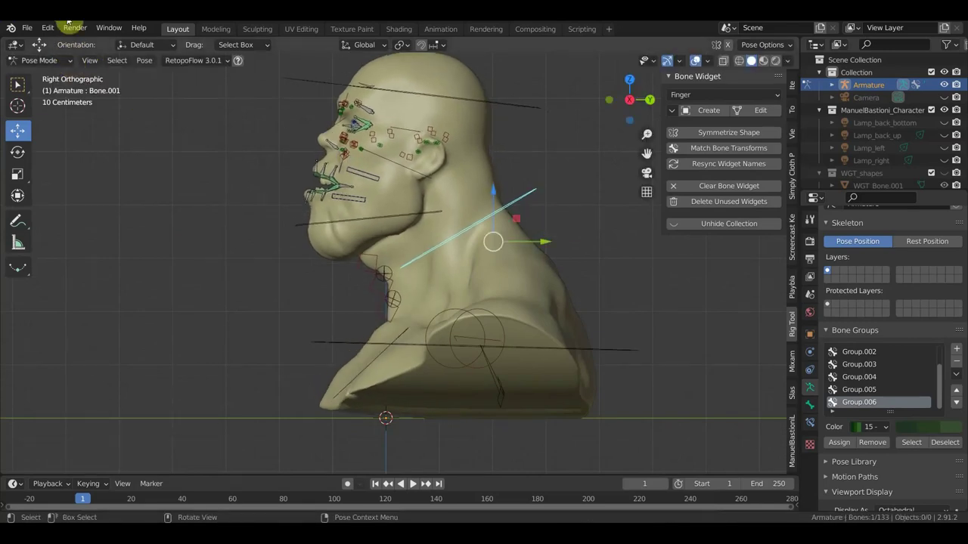
{"action": "left_click", "coordinate": [42, 60]}
In Edit Mode, parent Bone.007 to the main Bone with Keep Offset, then return to Pose Mode.
{"action": "left_click", "coordinate": [34, 84]}
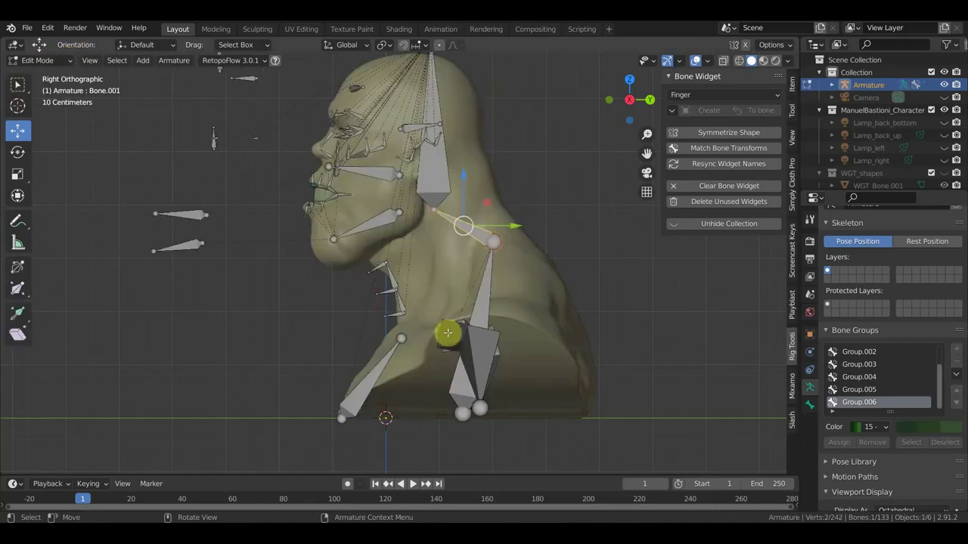
{"action": "left_click", "coordinate": [380, 365]}
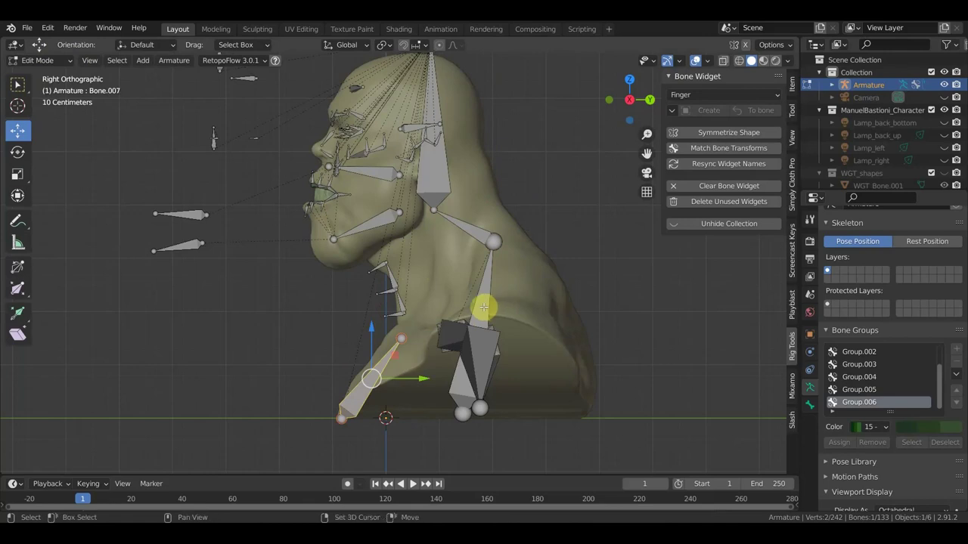
{"action": "left_click", "coordinate": [483, 307], "text": "shift"}
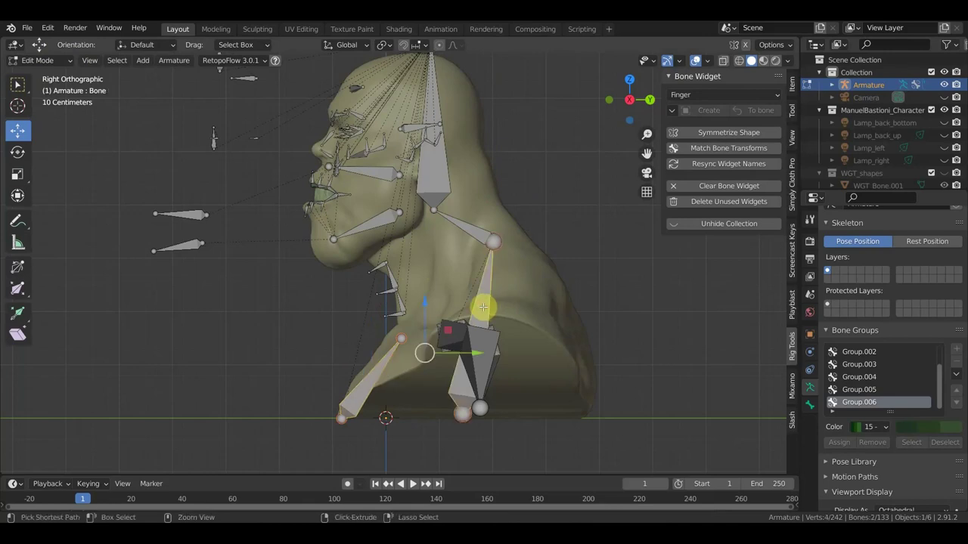
{"action": "key", "text": "ctrl+p"}
{"action": "left_click", "coordinate": [484, 307]}
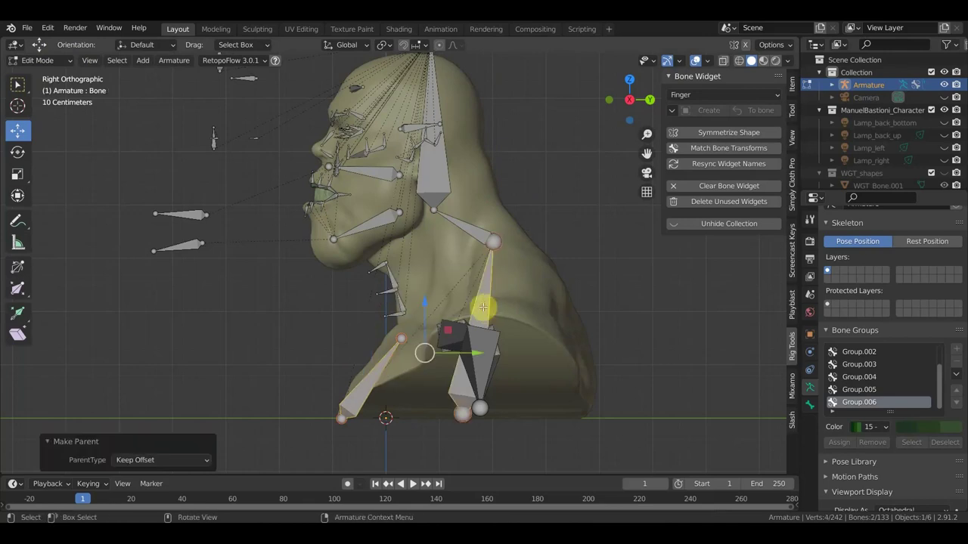
{"action": "left_click", "coordinate": [46, 60]}
{"action": "left_click", "coordinate": [45, 99]}
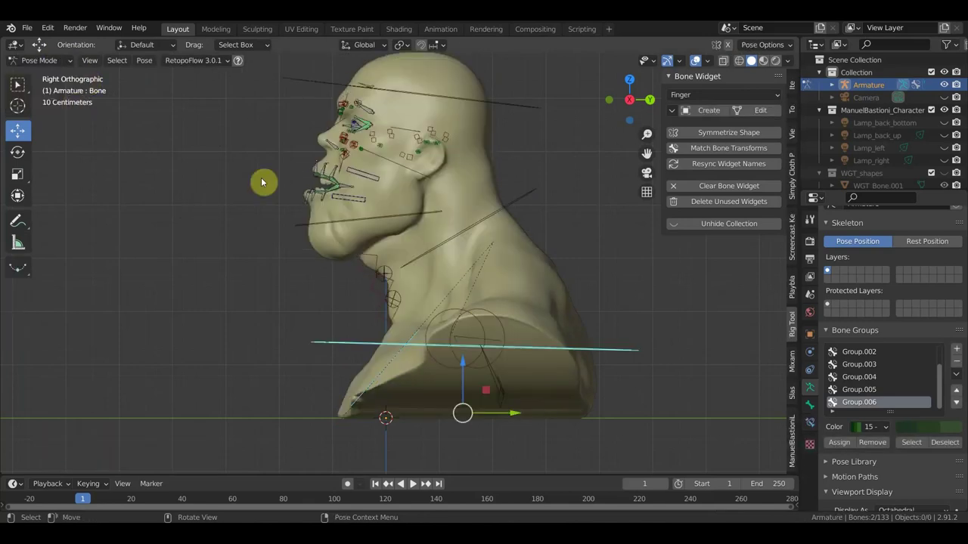
{"action": "left_click", "coordinate": [489, 218]}
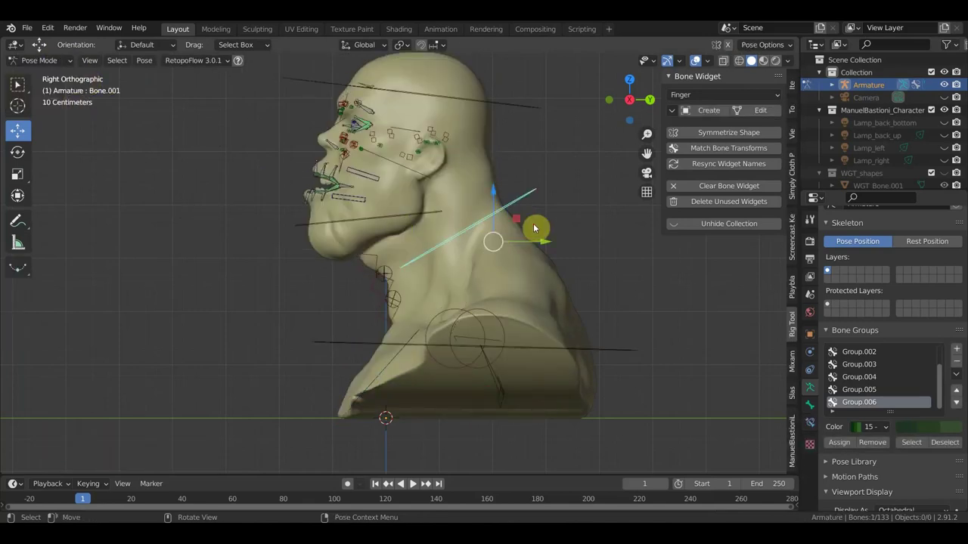
{"action": "key", "text": "r"}
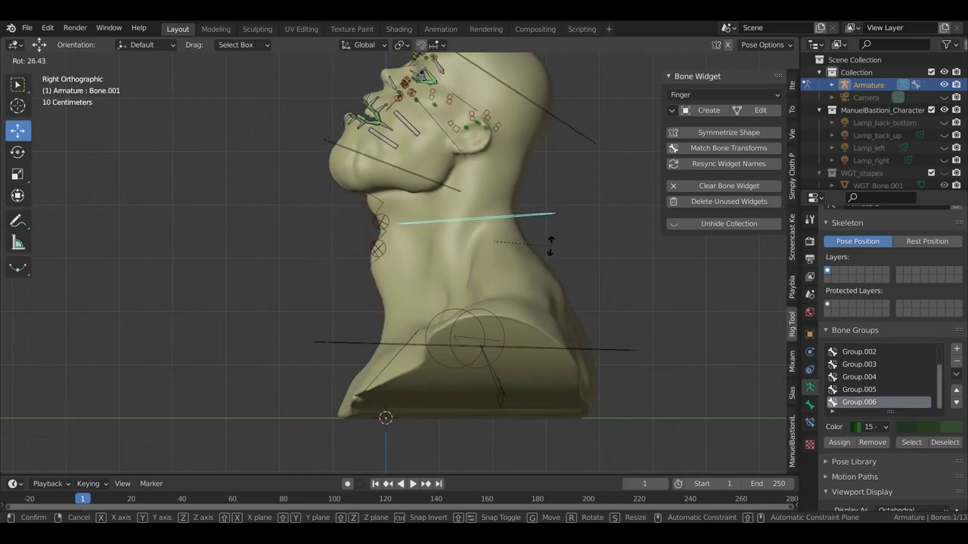
{"action": "left_click", "coordinate": [552, 254]}
{"action": "mouse_move", "coordinate": [553, 254]}
{"action": "middle_mouse_down"}
{"action": "mouse_move", "coordinate": [622, 287]}
{"action": "mouse_move", "coordinate": [666, 292]}
{"action": "mouse_move", "coordinate": [674, 281]}
{"action": "mouse_move", "coordinate": [590, 280]}
{"action": "mouse_move", "coordinate": [632, 292]}
{"action": "mouse_move", "coordinate": [682, 285]}
{"action": "mouse_move", "coordinate": [425, 277]}
{"action": "middle_mouse_up"}
{"action": "key", "text": "ctrl+z"}
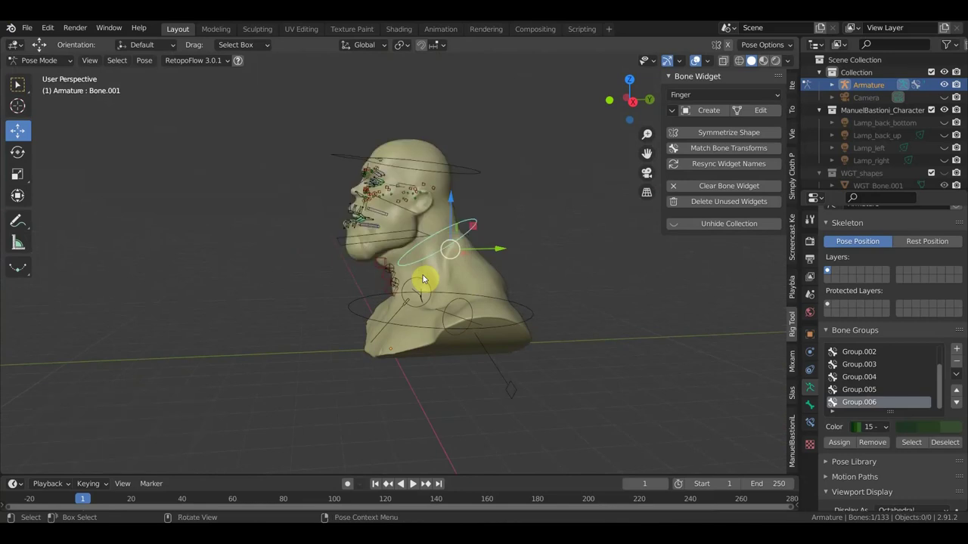
{"action": "mouse_move", "coordinate": [448, 242]}
{"action": "middle_mouse_down", "text": "ctrl"}
{"action": "mouse_move", "coordinate": [502, 234]}
{"action": "mouse_move", "coordinate": [479, 305]}
{"action": "mouse_move", "coordinate": [478, 290]}
{"action": "middle_mouse_up", "text": "ctrl"}
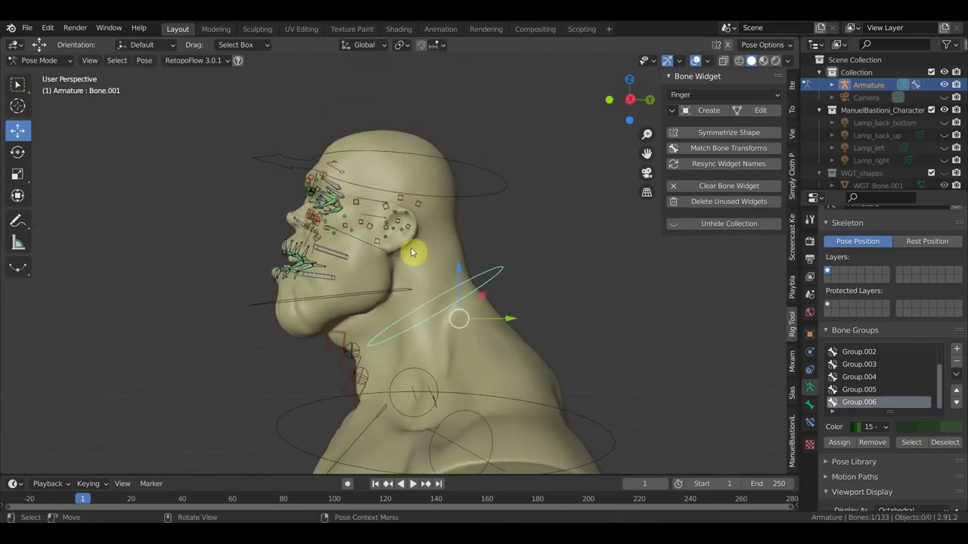
{"action": "left_click", "coordinate": [494, 195]}
{"action": "key", "text": "KP_3"}
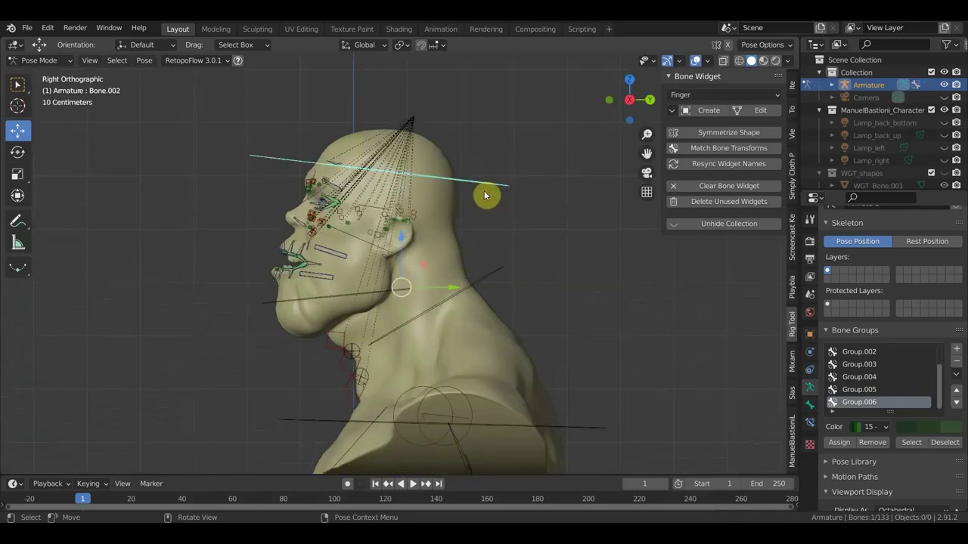
{"action": "key", "text": "r"}
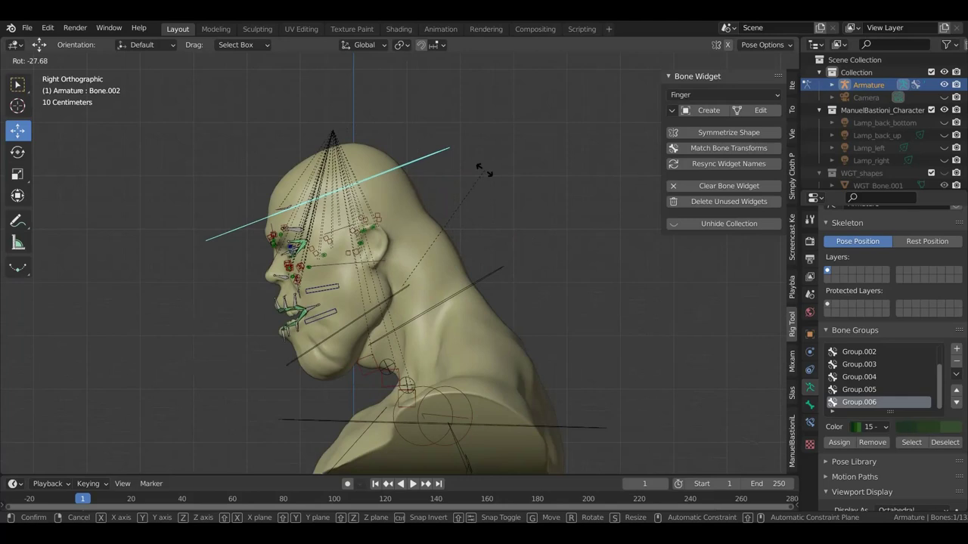
{"action": "left_click", "coordinate": [513, 220]}
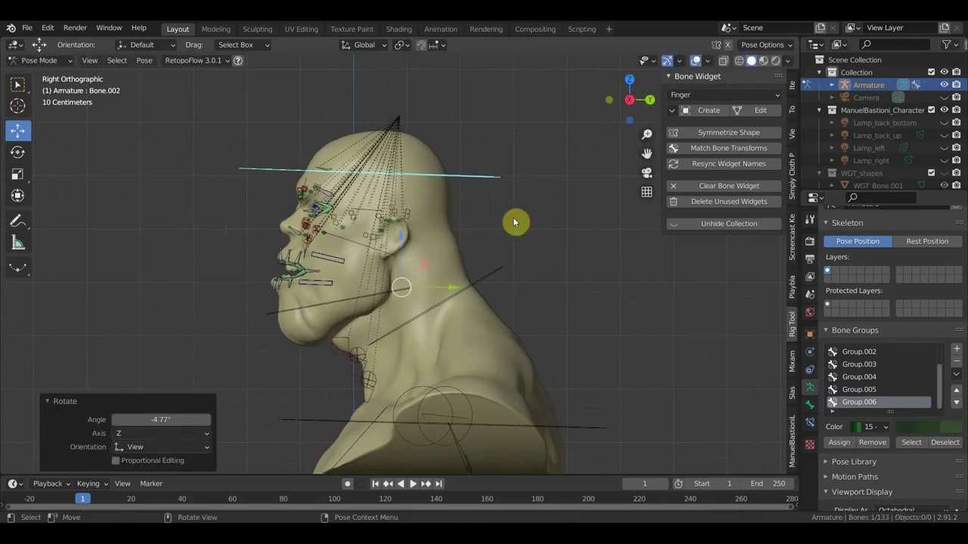
{"action": "key", "text": "ctrl+z"}
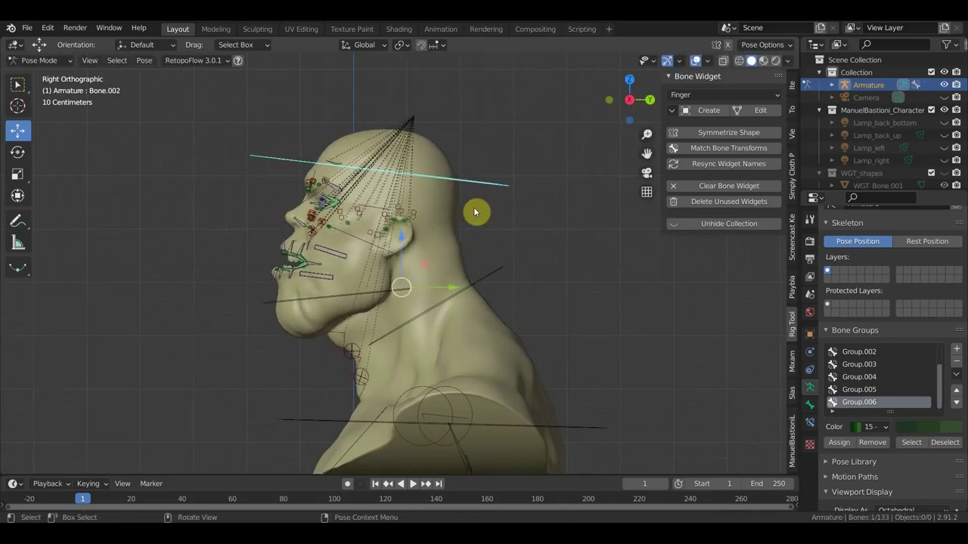
{"action": "left_click", "coordinate": [46, 60]}
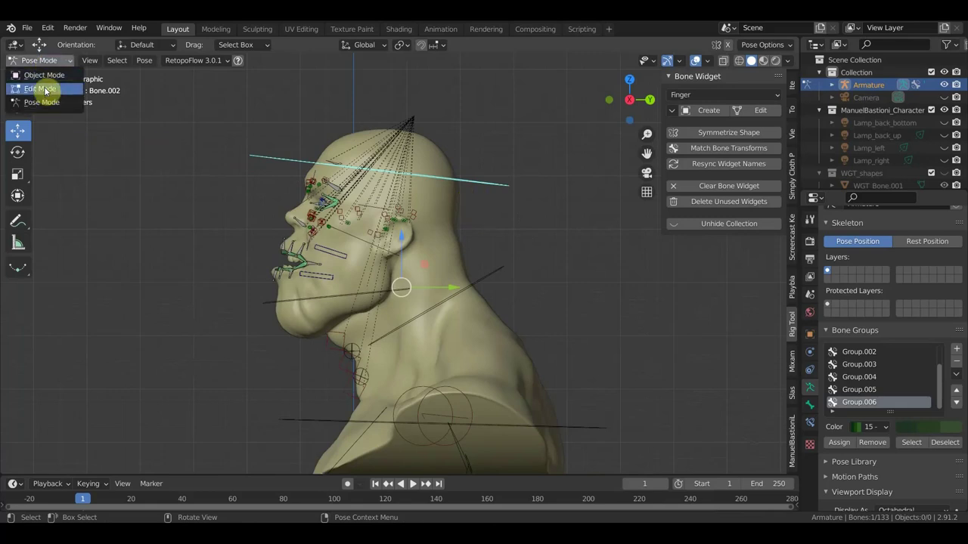
In Edit Mode, parent the small neck bone to Bone.007 with Keep Offset, then return to Pose Mode.
{"action": "left_click", "coordinate": [43, 101]}
{"action": "left_click", "coordinate": [42, 59]}
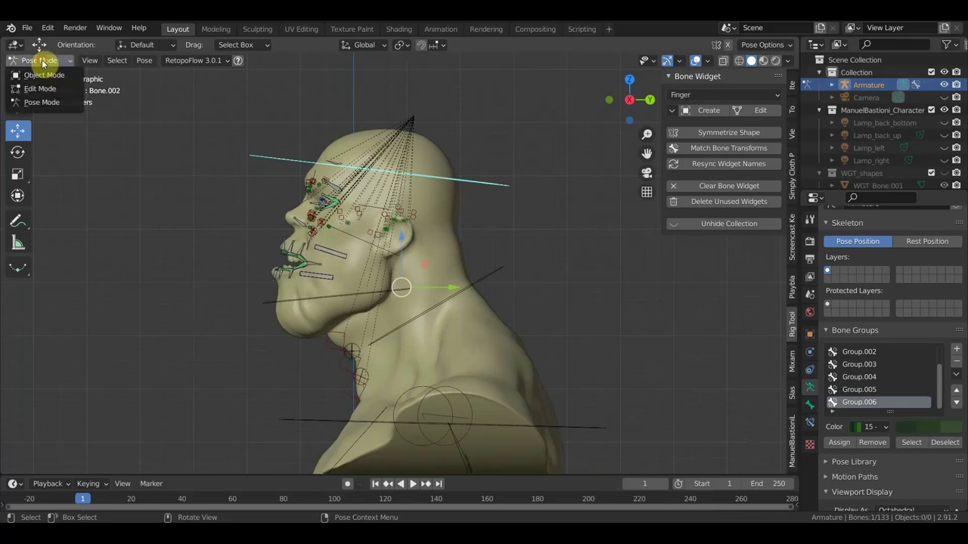
{"action": "left_click", "coordinate": [47, 86]}
{"action": "middle_click_drag", "start_coordinate": [553, 285], "coordinate": [570, 134], "text": "shift"}
{"action": "scroll", "coordinate": [401, 208], "scroll_direction": "up", "scroll_amount": 2}
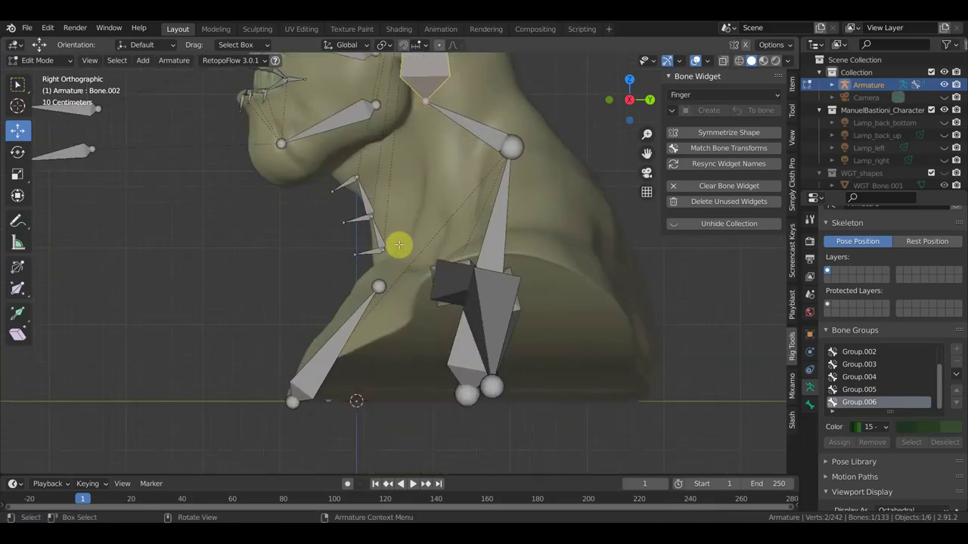
{"action": "left_click", "coordinate": [378, 255]}
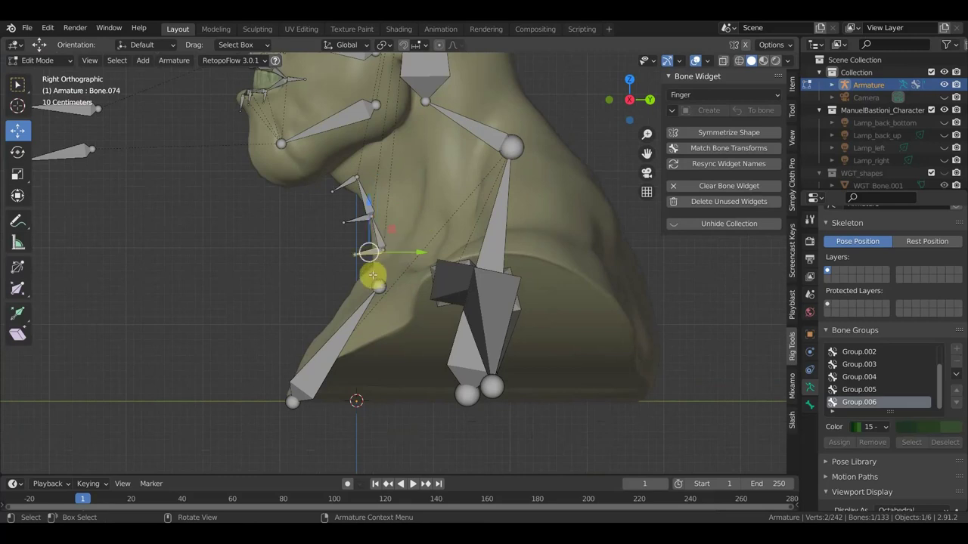
{"action": "left_click", "coordinate": [362, 311]}
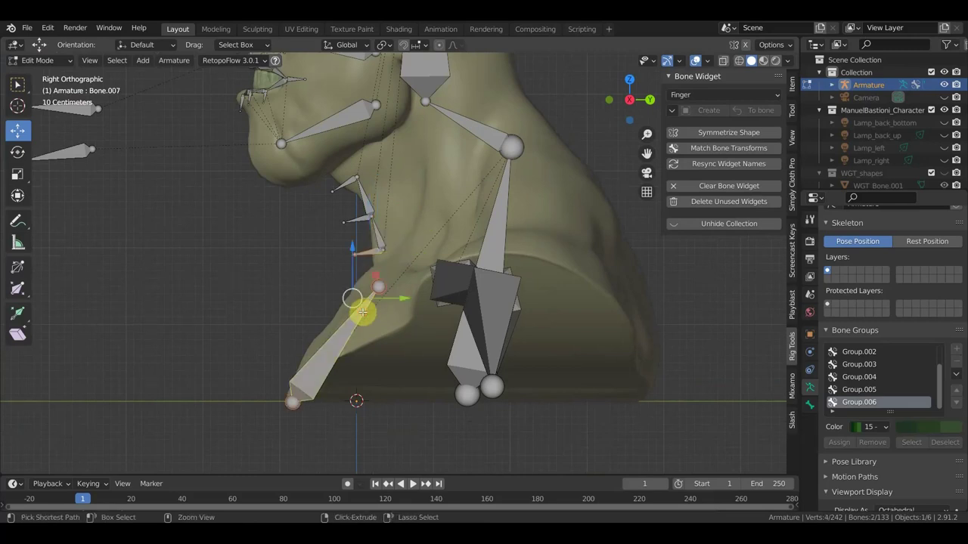
{"action": "key", "text": "ctrl+p"}
{"action": "left_click", "coordinate": [363, 315]}
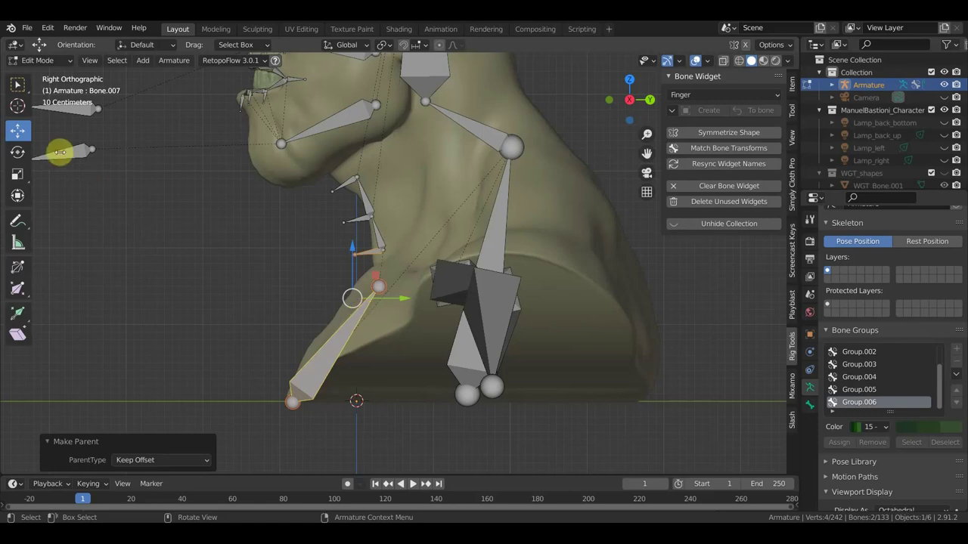
{"action": "left_click", "coordinate": [37, 61]}
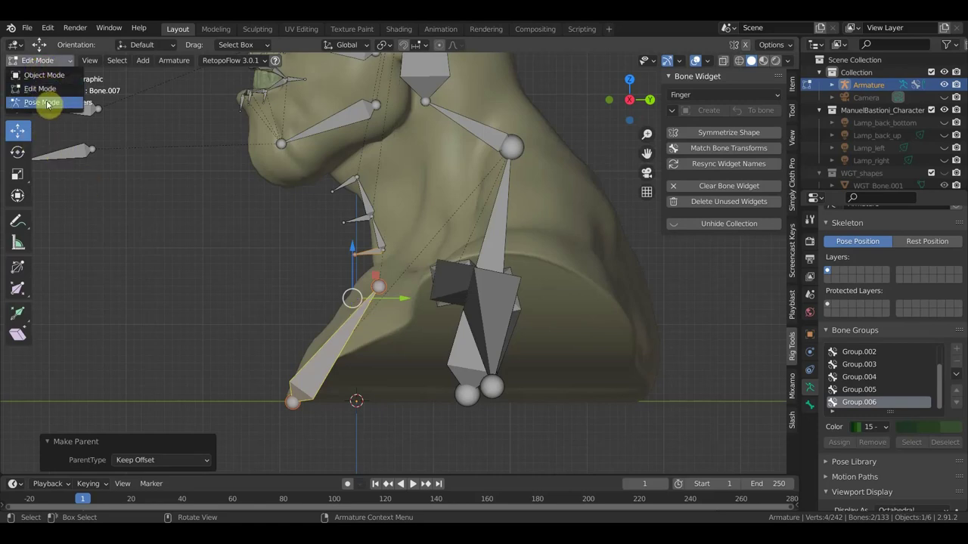
{"action": "left_click", "coordinate": [42, 102]}
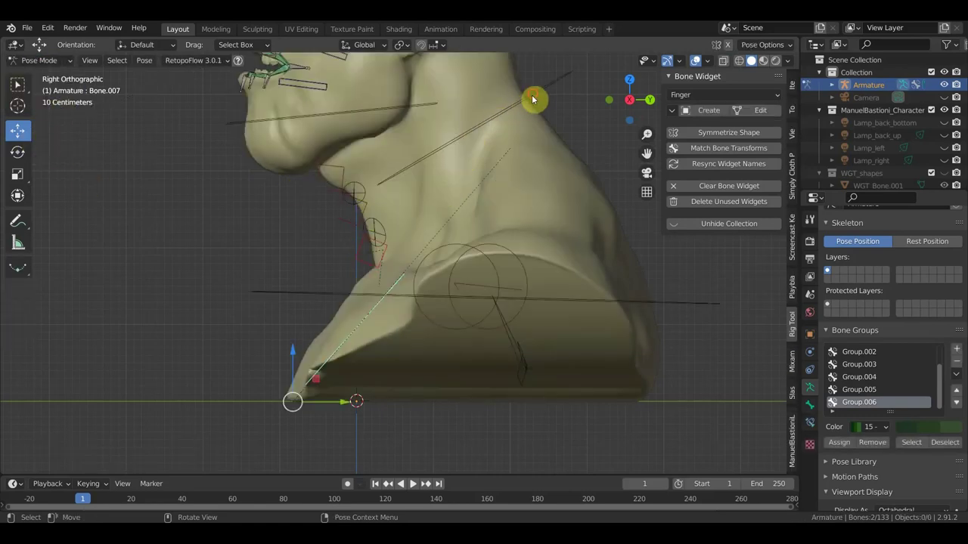
Try rotating the neck control Bone.001, then undo the rotation.
{"action": "left_click", "coordinate": [532, 114]}
{"action": "scroll", "coordinate": [534, 120], "scroll_direction": "down", "scroll_amount": 3}
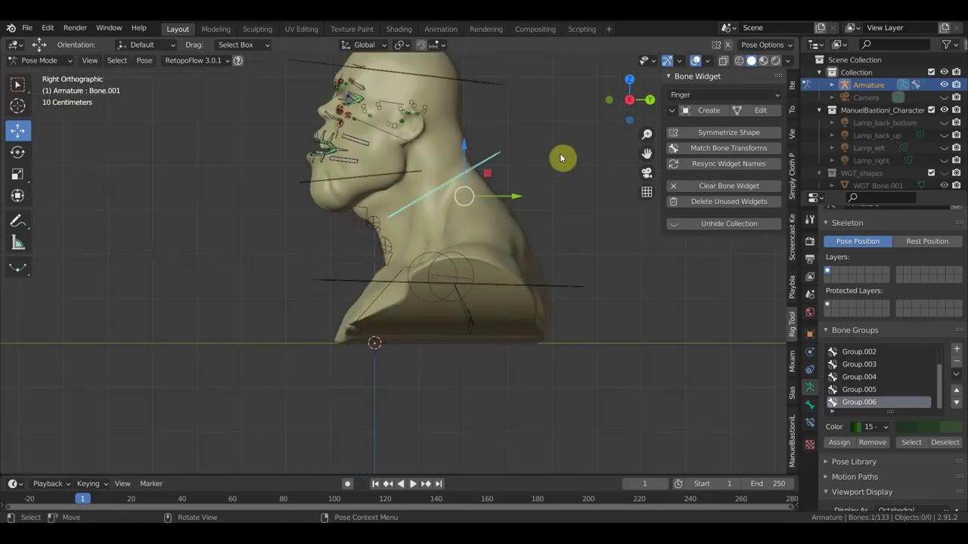
{"action": "key", "text": "r"}
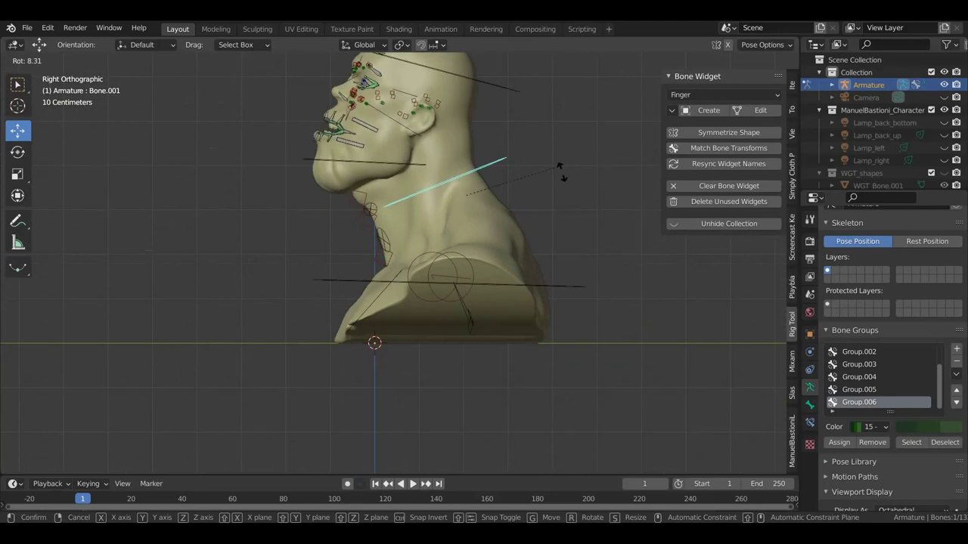
{"action": "left_click", "coordinate": [569, 135]}
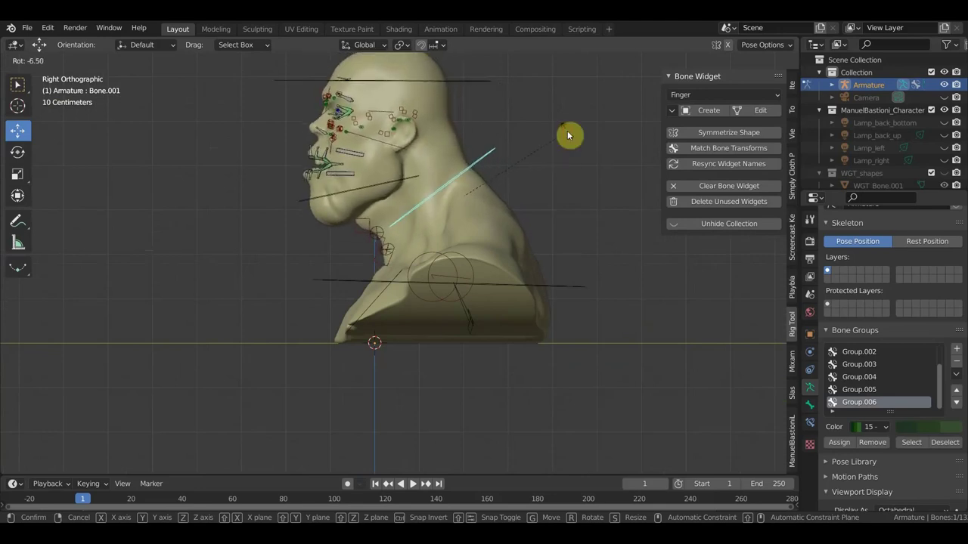
{"action": "key", "text": "ctrl+z"}
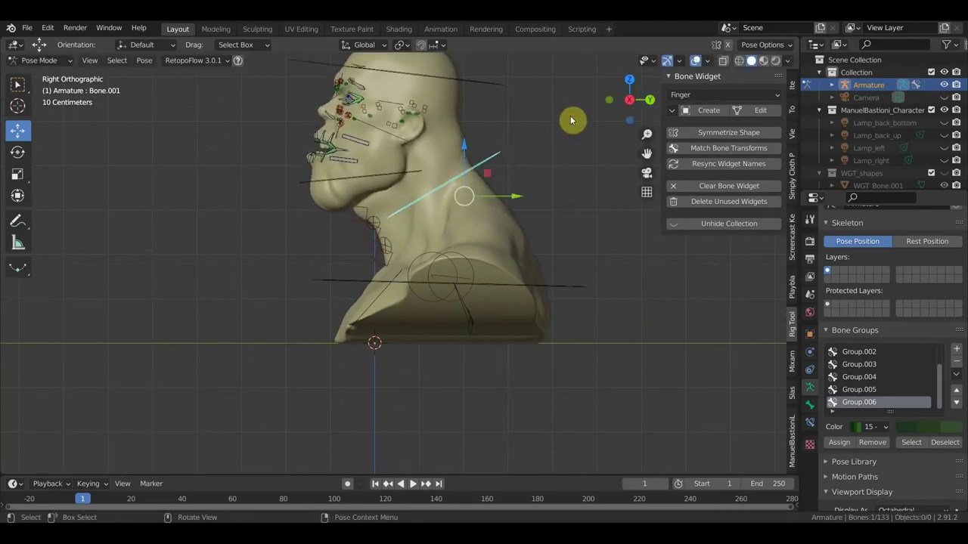
{"action": "middle_click_drag", "start_coordinate": [537, 123], "coordinate": [530, 217], "text": "shift"}
Rotate the jaw control Bone.003 open to about 5°, then test moving it and undo the move.
{"action": "left_click", "coordinate": [388, 273]}
{"action": "key", "text": "r"}
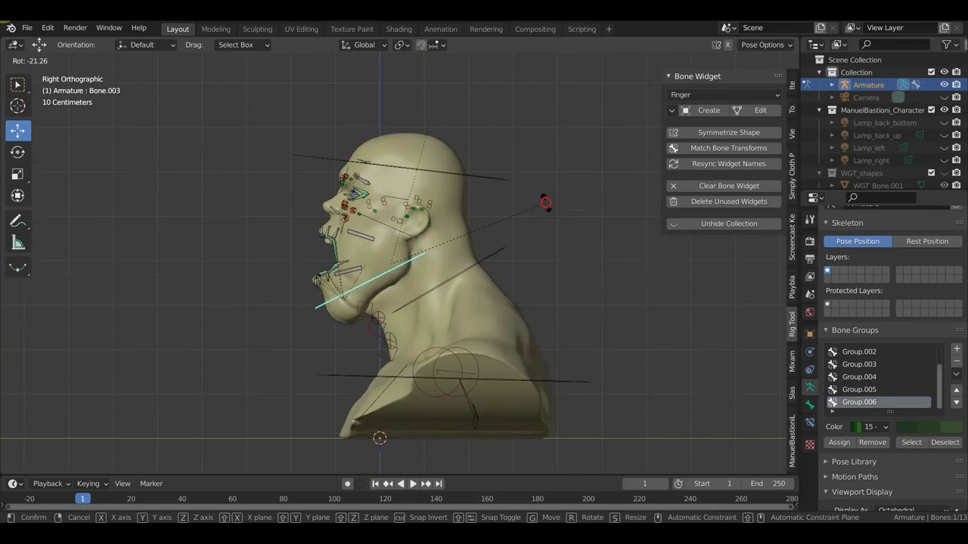
{"action": "left_click", "coordinate": [542, 202]}
{"action": "mouse_move", "coordinate": [522, 233]}
{"action": "middle_mouse_down"}
{"action": "mouse_move", "coordinate": [544, 263]}
{"action": "mouse_move", "coordinate": [656, 257]}
{"action": "mouse_move", "coordinate": [497, 248]}
{"action": "mouse_move", "coordinate": [521, 255]}
{"action": "mouse_move", "coordinate": [501, 244]}
{"action": "middle_mouse_up"}
{"action": "key", "text": "r"}
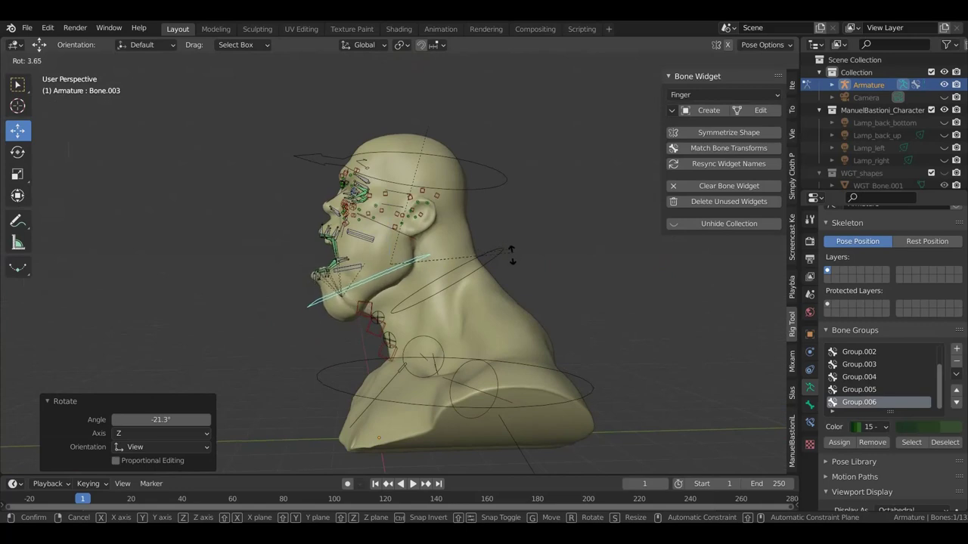
{"action": "left_click", "coordinate": [511, 257]}
{"action": "key", "text": "g"}
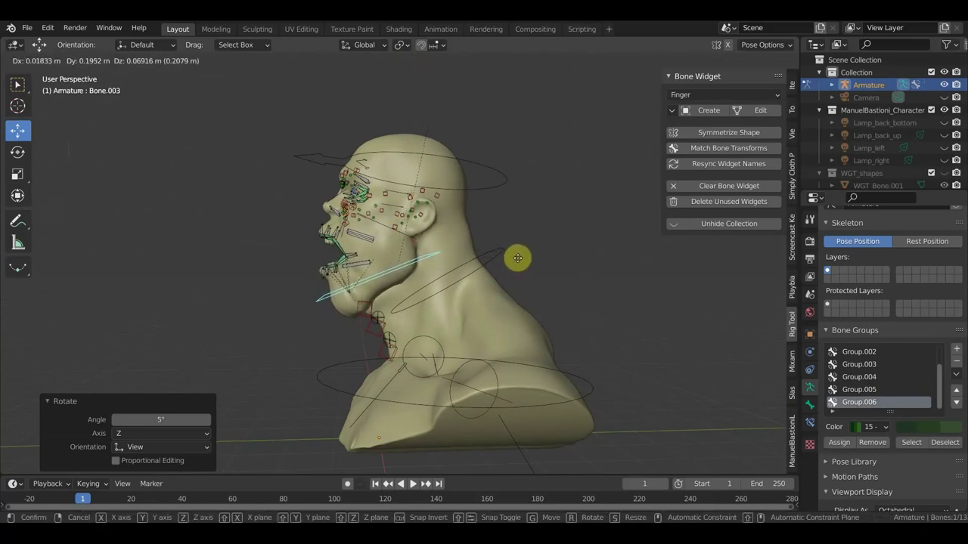
{"action": "left_click", "coordinate": [518, 260]}
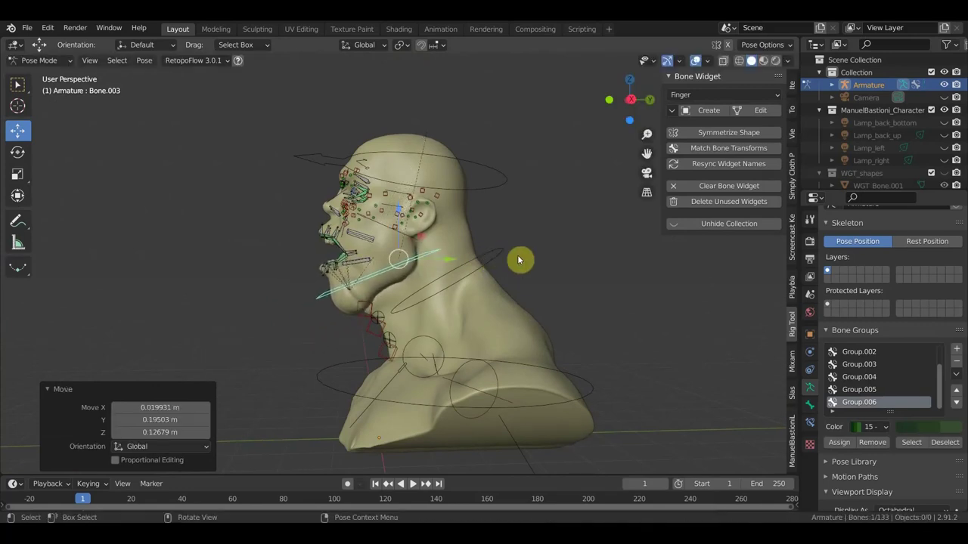
{"action": "key", "text": "ctrl+z"}
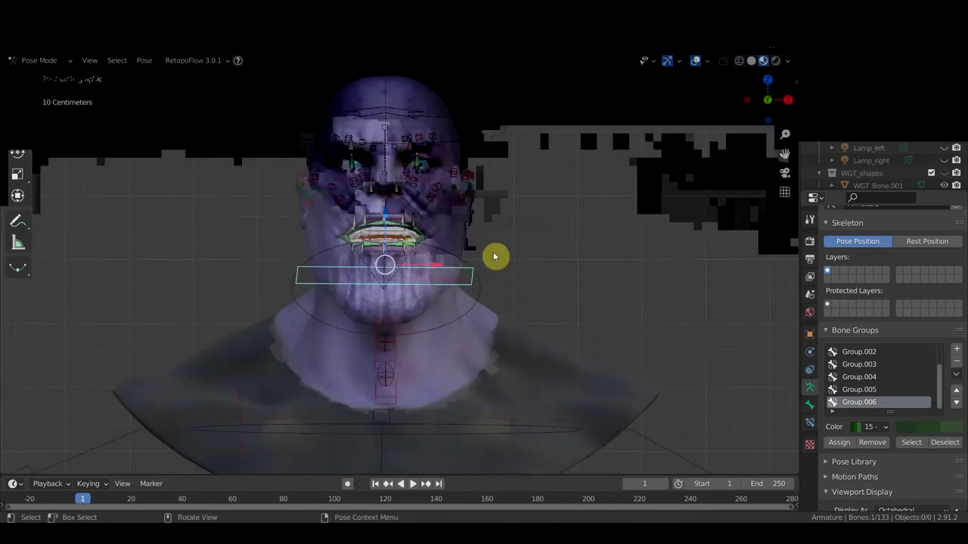
Switch to front orthographic view and unhide all hidden bones, including the eye controls.
{"action": "mouse_move", "coordinate": [514, 257]}
{"action": "middle_mouse_down"}
{"action": "mouse_move", "coordinate": [232, 280]}
{"action": "mouse_move", "coordinate": [467, 244]}
{"action": "mouse_move", "coordinate": [523, 248]}
{"action": "mouse_move", "coordinate": [508, 265]}
{"action": "mouse_move", "coordinate": [461, 260]}
{"action": "middle_mouse_up"}
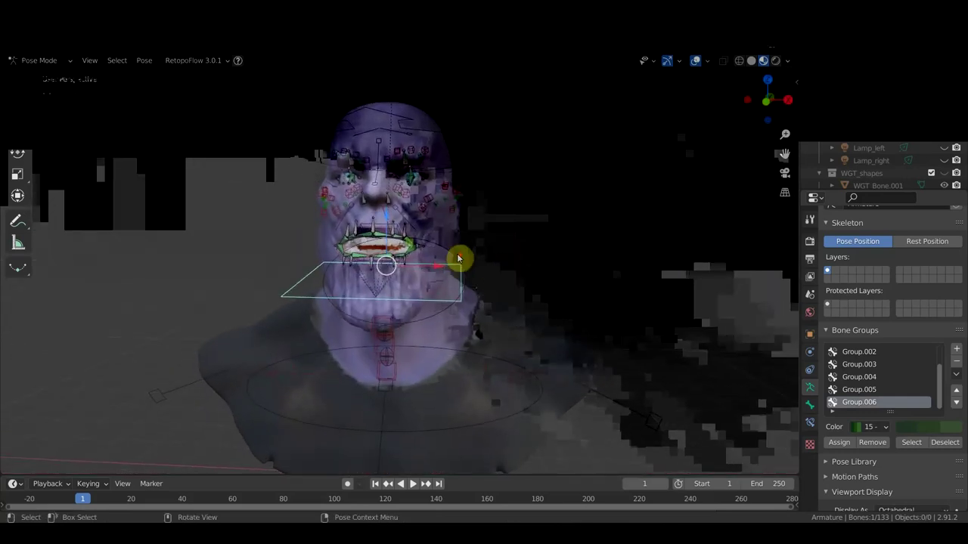
{"action": "scroll", "coordinate": [454, 258], "scroll_direction": "up", "scroll_amount": 3}
{"action": "scroll", "coordinate": [455, 258], "scroll_direction": "down", "scroll_amount": 2}
{"action": "key", "text": "KP_1"}
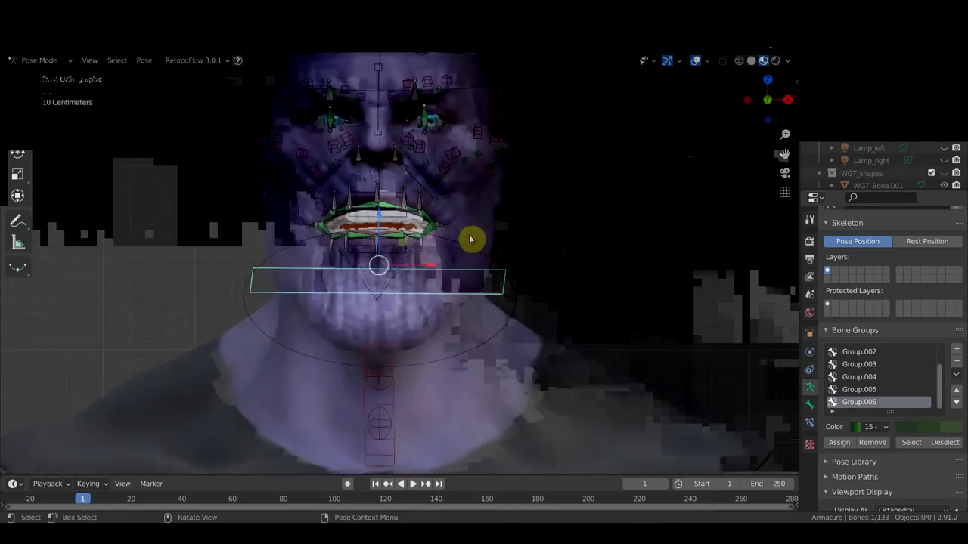
{"action": "middle_click_drag", "start_coordinate": [388, 184], "coordinate": [431, 171], "text": "shift"}
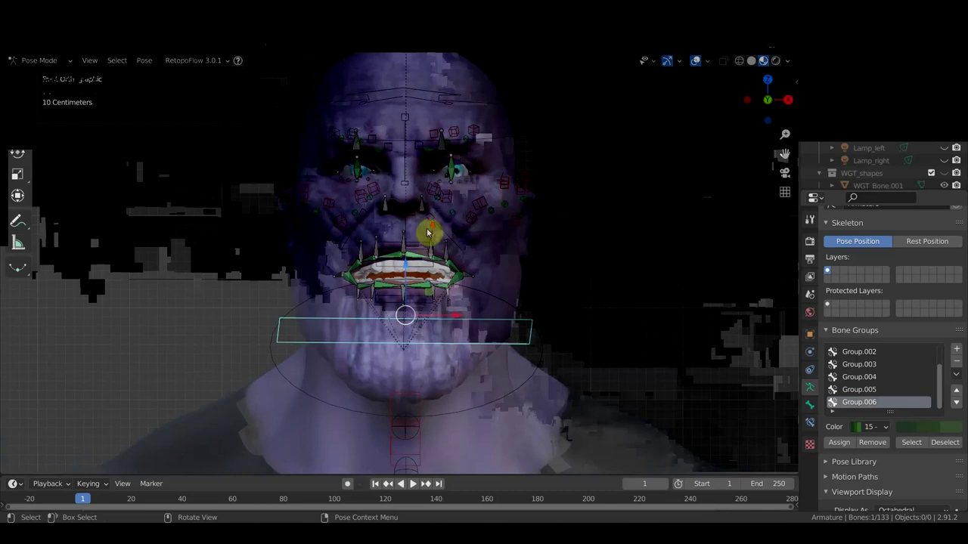
{"action": "scroll", "coordinate": [428, 231], "scroll_direction": "down", "scroll_amount": 1}
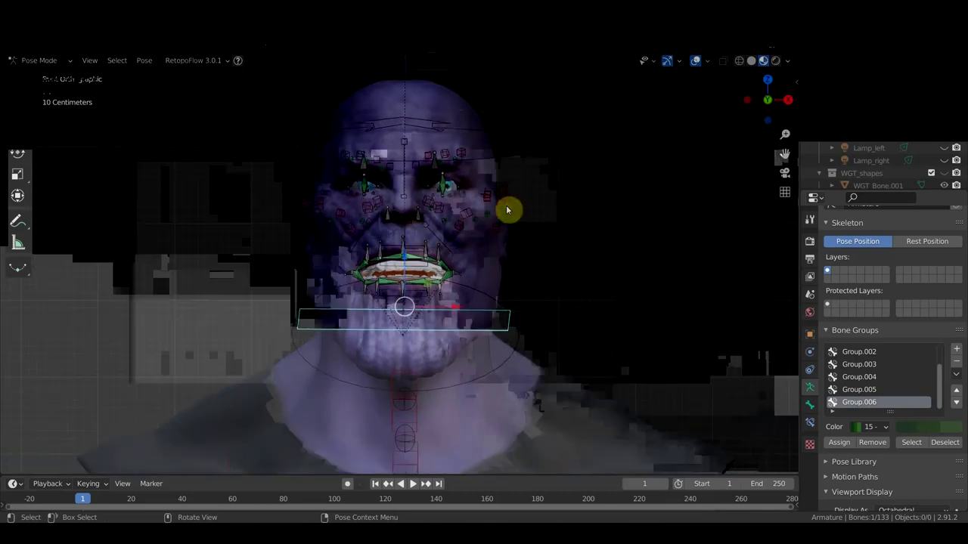
{"action": "key", "text": "alt+h"}
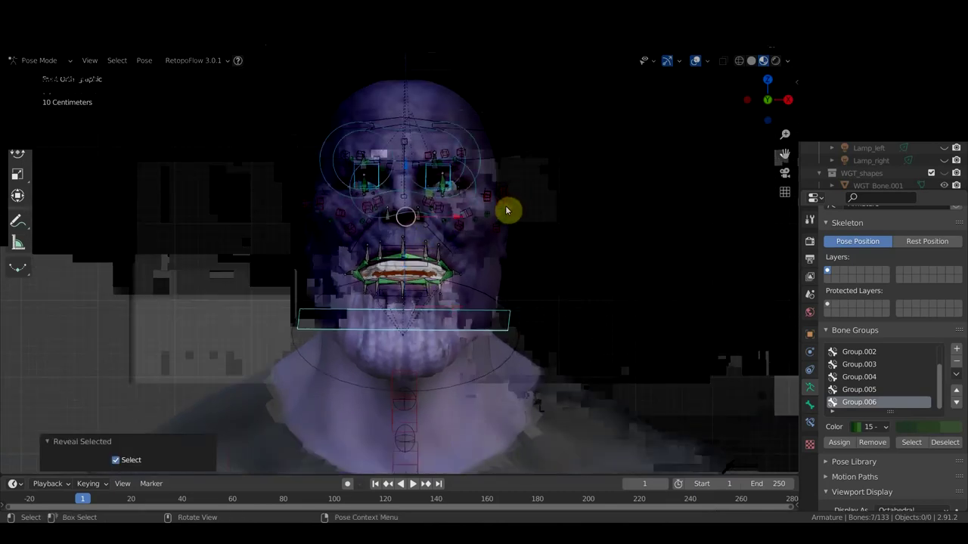
{"action": "middle_click_drag", "start_coordinate": [411, 212], "coordinate": [305, 219]}
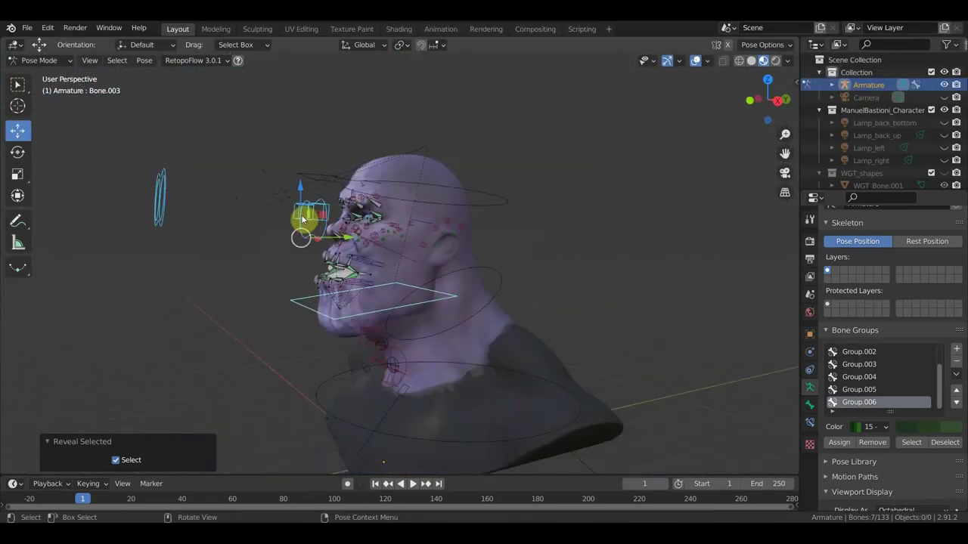
Move the large eye control sideways to shift the gaze, with bone overlays hidden.
{"action": "left_click", "coordinate": [166, 206]}
{"action": "middle_click_drag", "start_coordinate": [238, 218], "coordinate": [331, 231]}
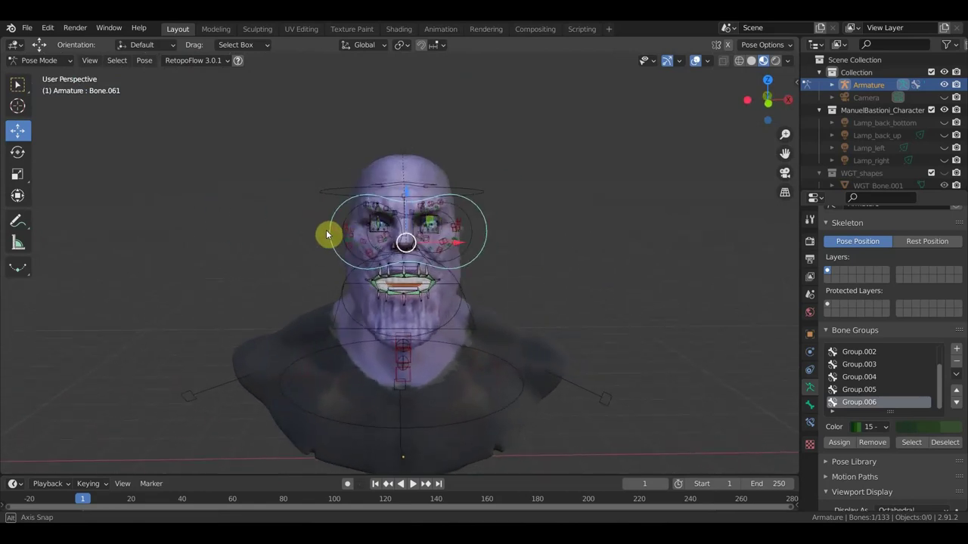
{"action": "scroll", "coordinate": [434, 257], "scroll_direction": "up", "scroll_amount": 3}
{"action": "middle_click_drag", "start_coordinate": [434, 257], "coordinate": [427, 241]}
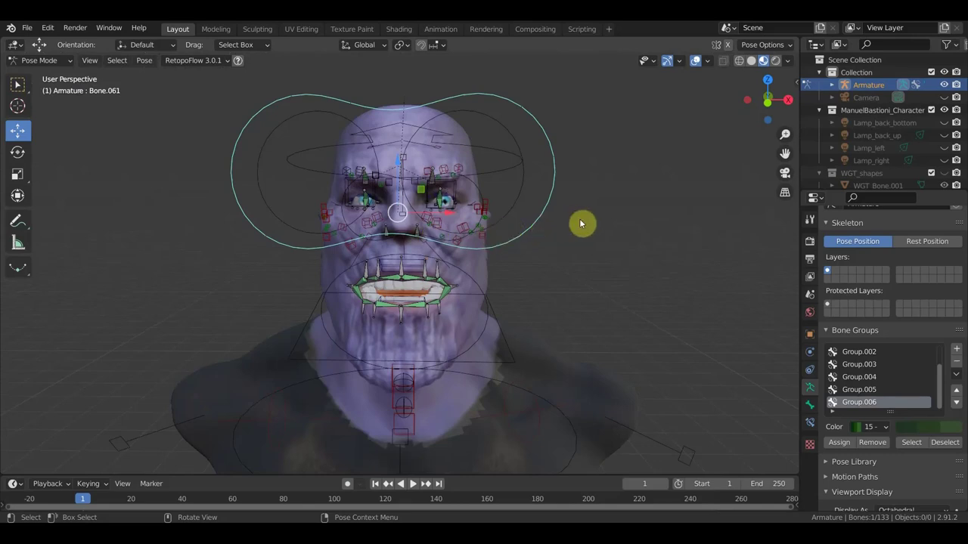
{"action": "key", "text": "g"}
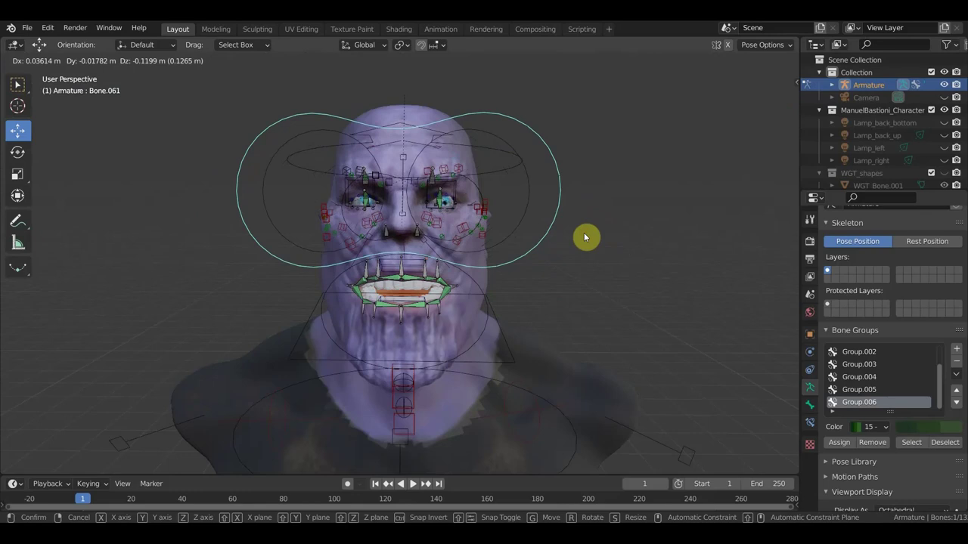
{"action": "left_click", "coordinate": [586, 238]}
{"action": "left_click", "coordinate": [696, 61]}
{"action": "key", "text": "g"}
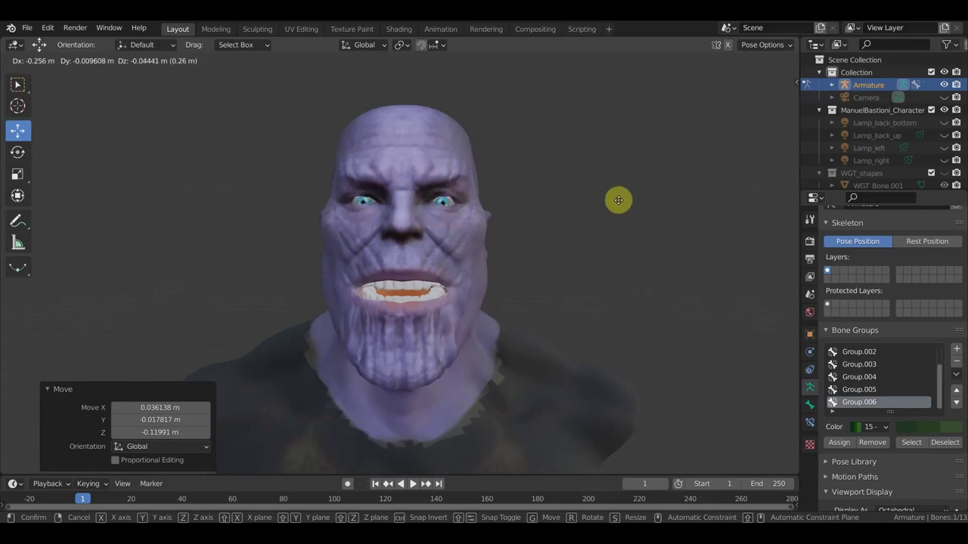
{"action": "left_click", "coordinate": [620, 197]}
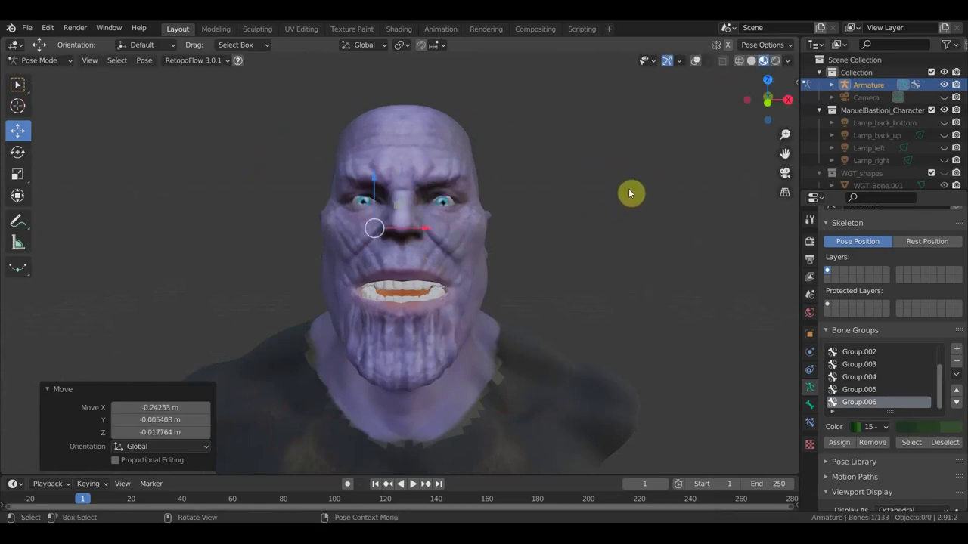
Undo the eye control moves to restore the earlier gaze.
{"action": "key", "text": "ctrl"}
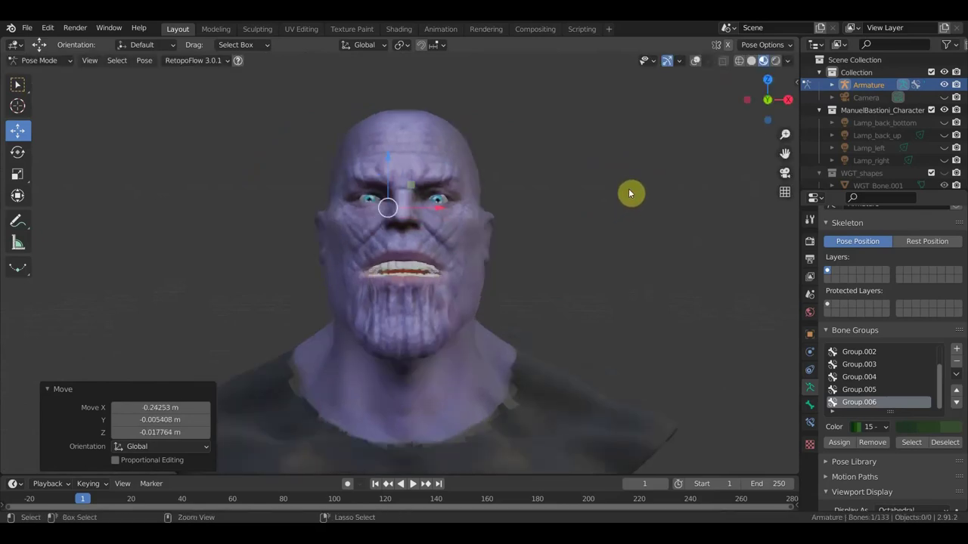
{"action": "key", "text": "ctrl+z"}
{"action": "key", "text": "ctrl"}
{"action": "key", "text": "ctrl+z"}
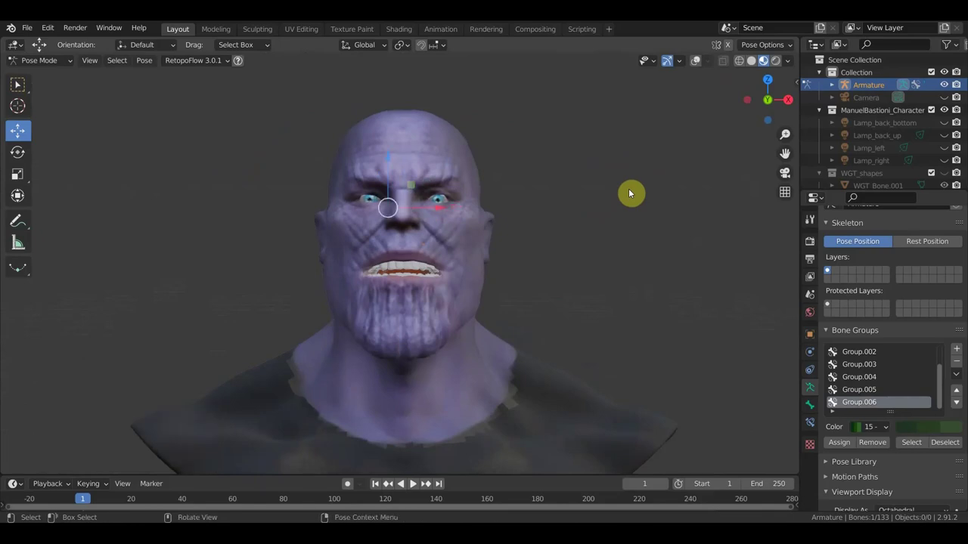
{"action": "key", "text": "ctrl"}
{"action": "key", "text": "ctrl+z"}
{"action": "key", "text": "ctrl+z"}
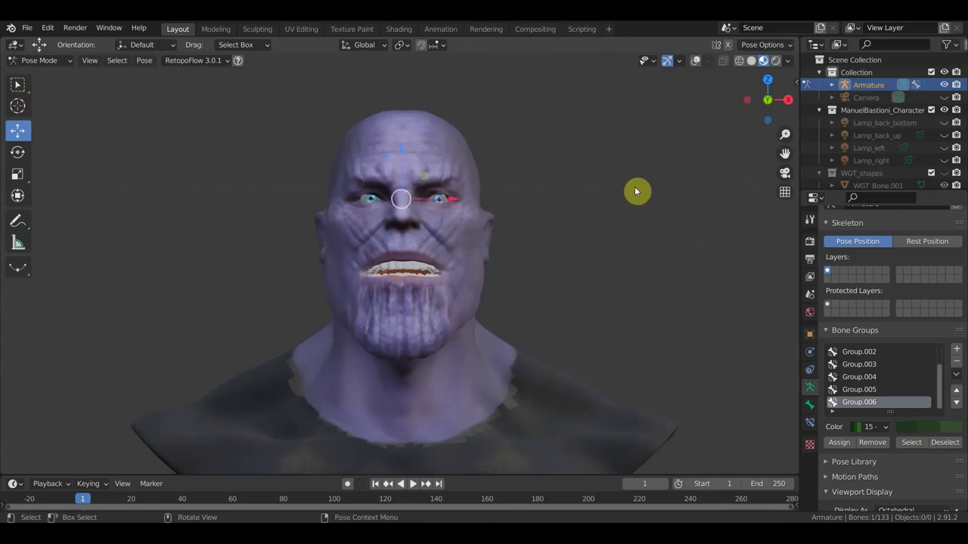
{"action": "scroll", "coordinate": [456, 248], "scroll_direction": "down", "scroll_amount": 2}
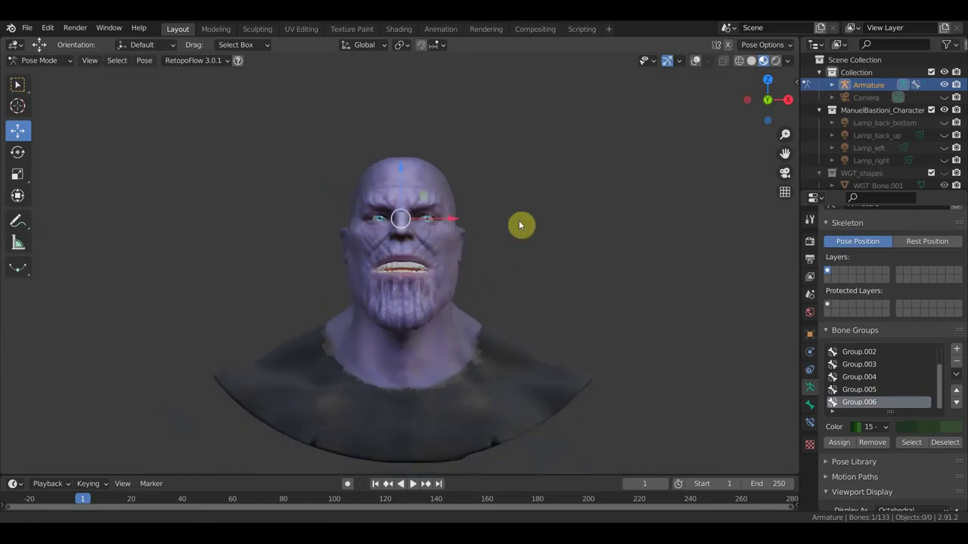
{"action": "middle_click_drag", "start_coordinate": [520, 225], "coordinate": [521, 190], "text": "shift"}
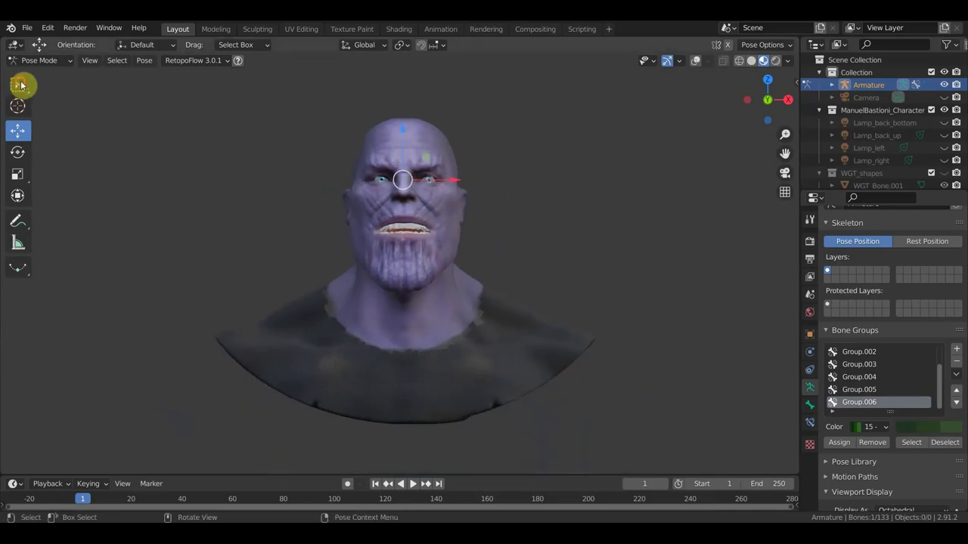
Pick Select Box, view the bust in Solid shading, then return to Material Preview with overlays on.
{"action": "left_click", "coordinate": [20, 84]}
{"action": "scroll", "coordinate": [603, 169], "scroll_direction": "up", "scroll_amount": 1}
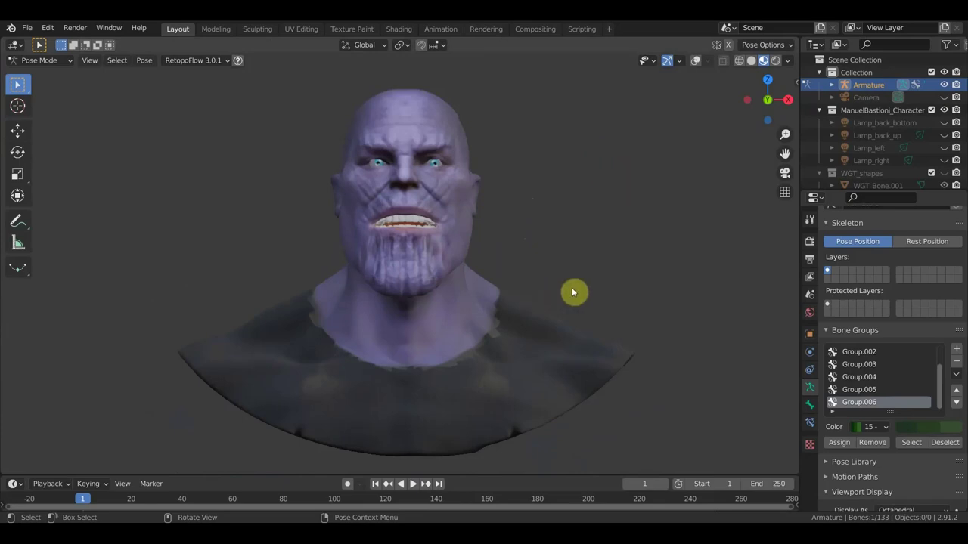
{"action": "left_click", "coordinate": [751, 62]}
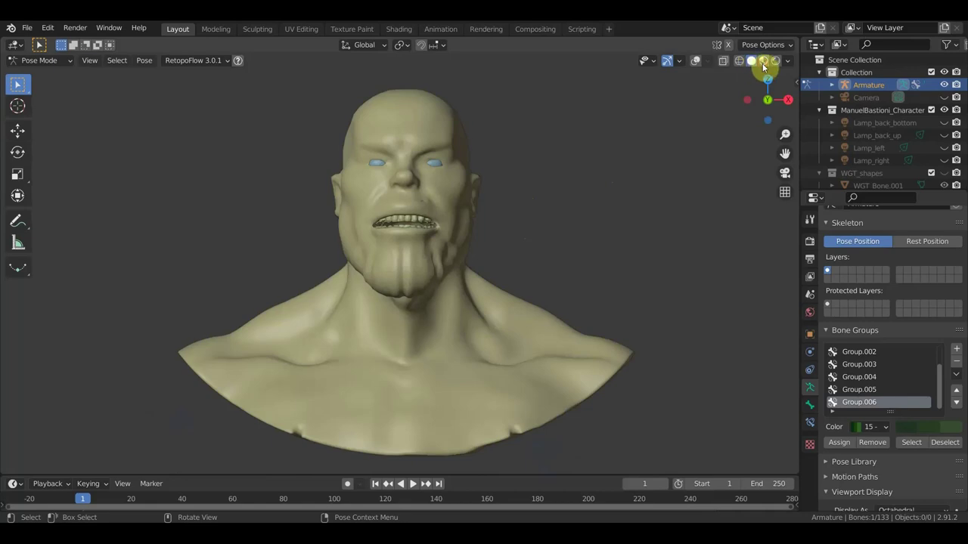
{"action": "left_click", "coordinate": [763, 61]}
{"action": "left_click", "coordinate": [695, 61]}
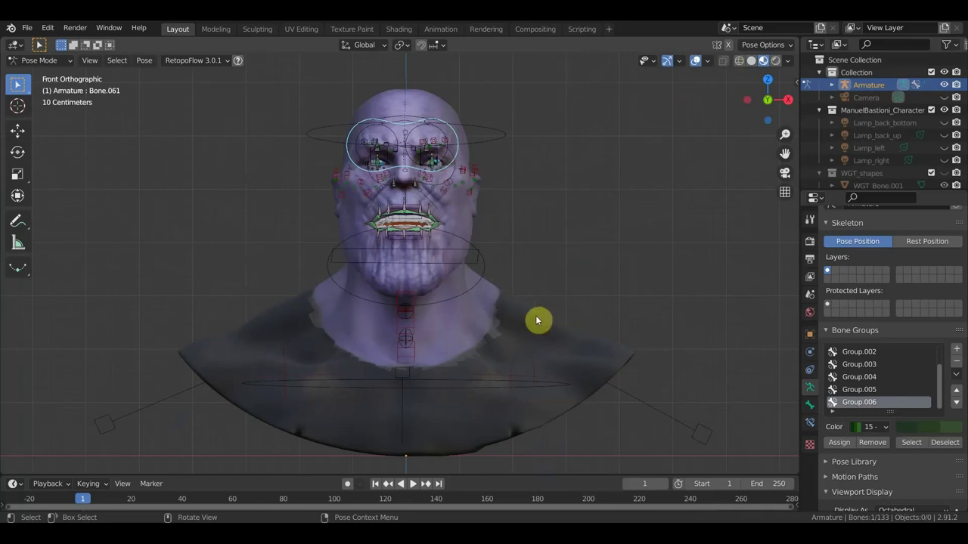
Collapse the ManuelBastioni_Character and WGT_shapes collections in the Outliner.
{"action": "left_click", "coordinate": [818, 111]}
{"action": "scroll", "coordinate": [827, 121], "scroll_direction": "down", "scroll_amount": 1}
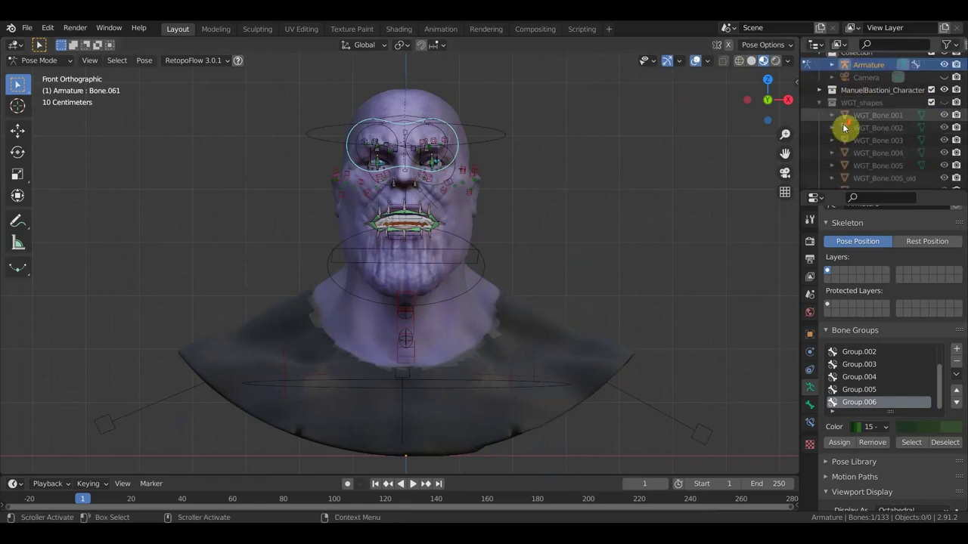
{"action": "left_click", "coordinate": [820, 102]}
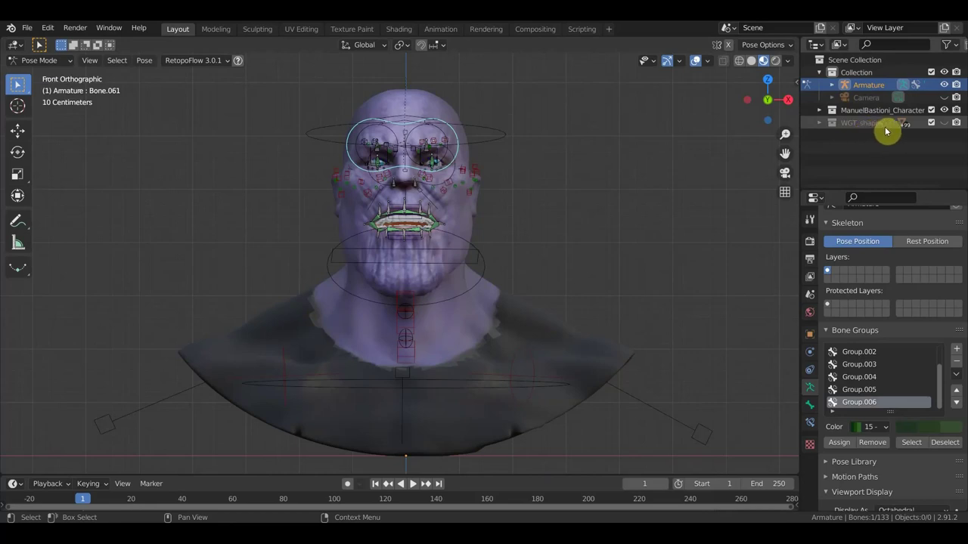
Expand WGT_shapes to look through its widget objects, then collapse it again.
{"action": "left_click", "coordinate": [820, 122]}
{"action": "scroll", "coordinate": [858, 144], "scroll_direction": "down", "scroll_amount": 5}
{"action": "scroll", "coordinate": [864, 158], "scroll_direction": "down", "scroll_amount": 8}
{"action": "scroll", "coordinate": [877, 143], "scroll_direction": "down", "scroll_amount": 8}
{"action": "scroll", "coordinate": [875, 141], "scroll_direction": "down", "scroll_amount": 5}
{"action": "scroll", "coordinate": [874, 141], "scroll_direction": "up", "scroll_amount": 3}
{"action": "scroll", "coordinate": [873, 140], "scroll_direction": "up", "scroll_amount": 3}
{"action": "scroll", "coordinate": [868, 141], "scroll_direction": "up", "scroll_amount": 3}
{"action": "scroll", "coordinate": [864, 141], "scroll_direction": "up", "scroll_amount": 3}
{"action": "scroll", "coordinate": [863, 141], "scroll_direction": "up", "scroll_amount": 5}
{"action": "scroll", "coordinate": [863, 142], "scroll_direction": "up", "scroll_amount": 5}
{"action": "scroll", "coordinate": [864, 143], "scroll_direction": "up", "scroll_amount": 7}
{"action": "scroll", "coordinate": [866, 144], "scroll_direction": "up", "scroll_amount": 7}
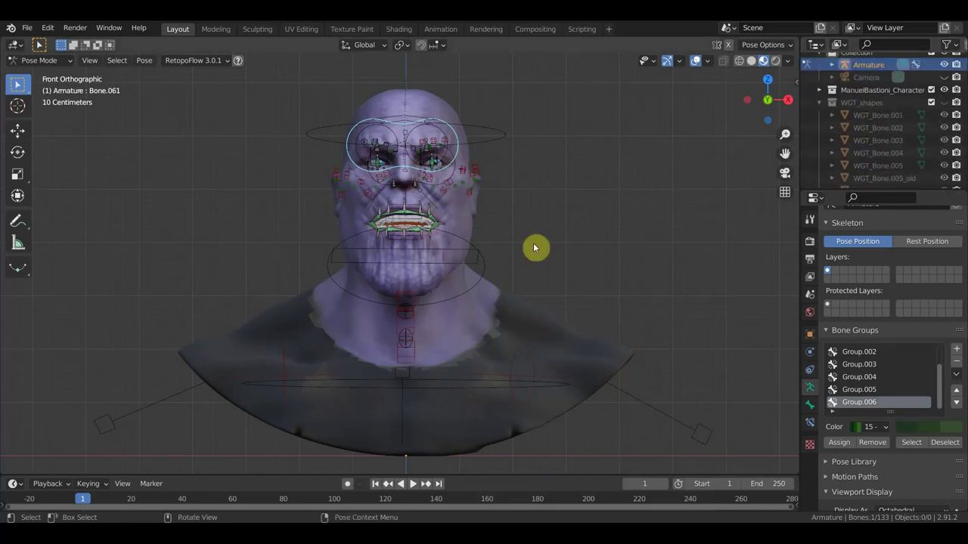
{"action": "left_click", "coordinate": [822, 103]}
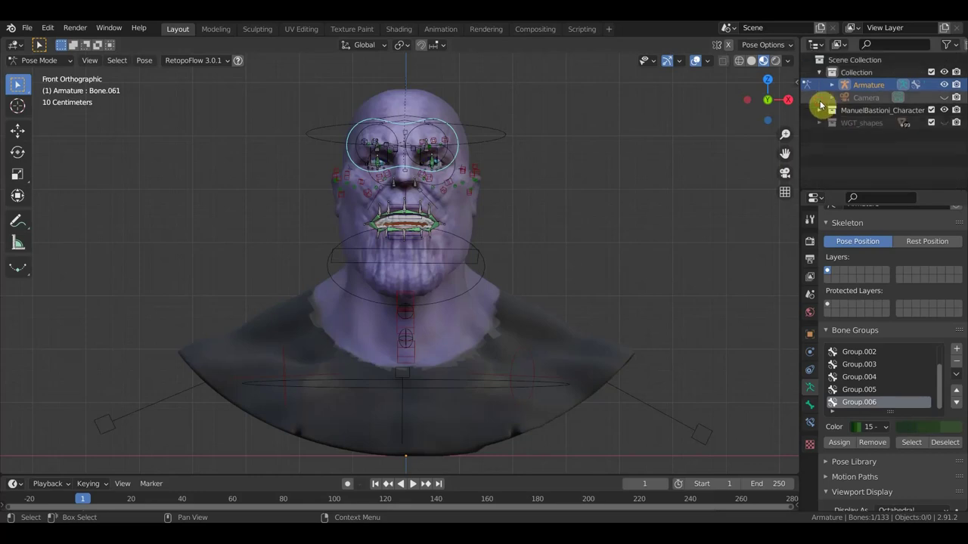